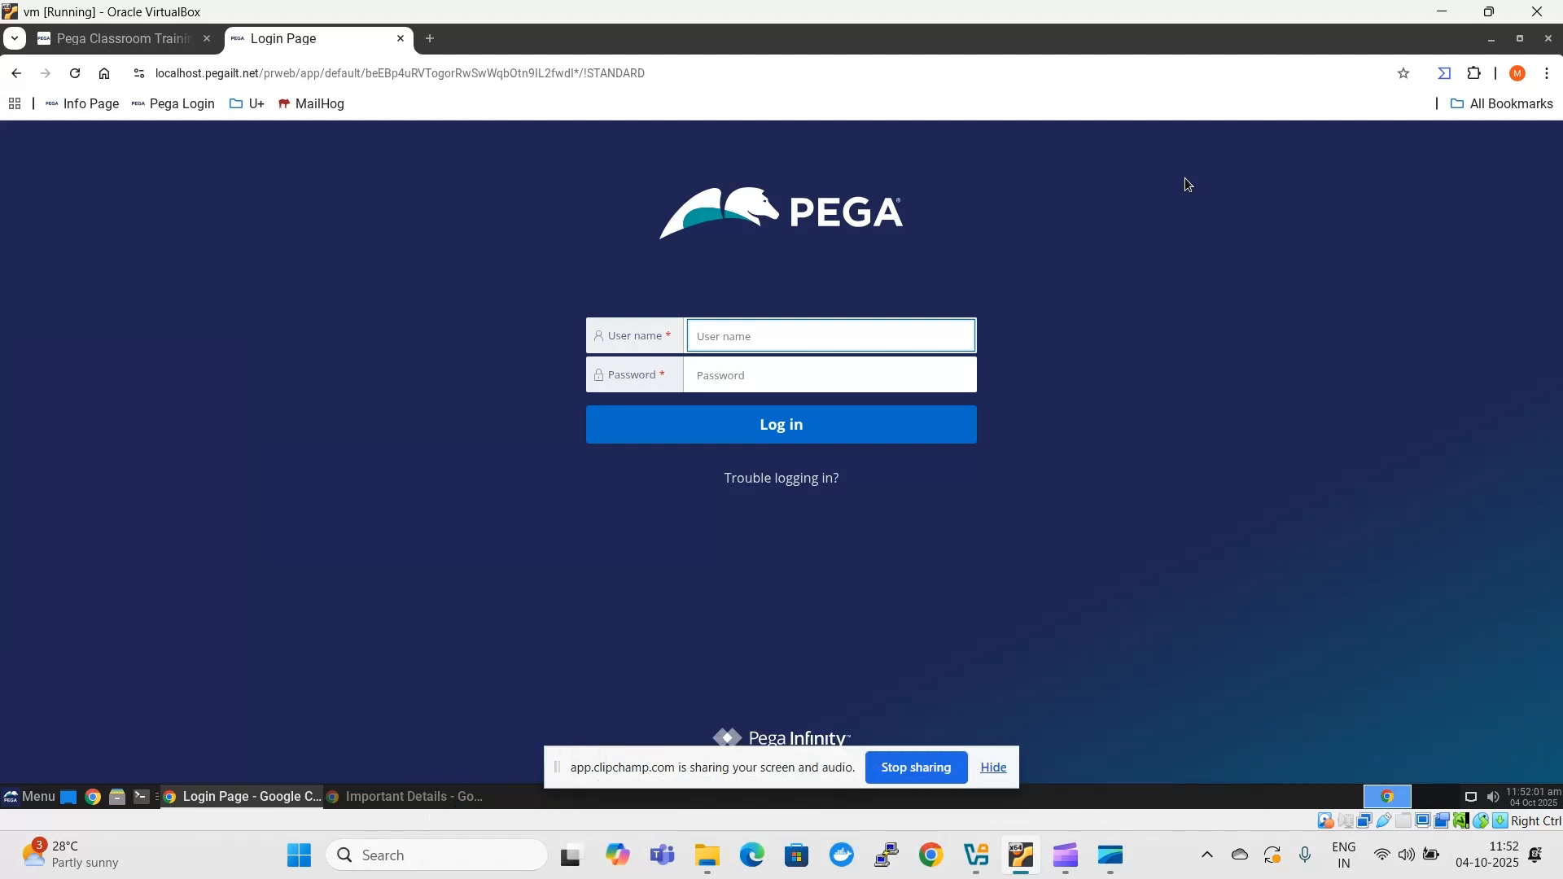
- Check the virtual machine in Oracle VirtualBox Manager, and view the Pega administrator login details on the VM's Info Page
{"action": "left_click", "coordinate": [976, 855]}
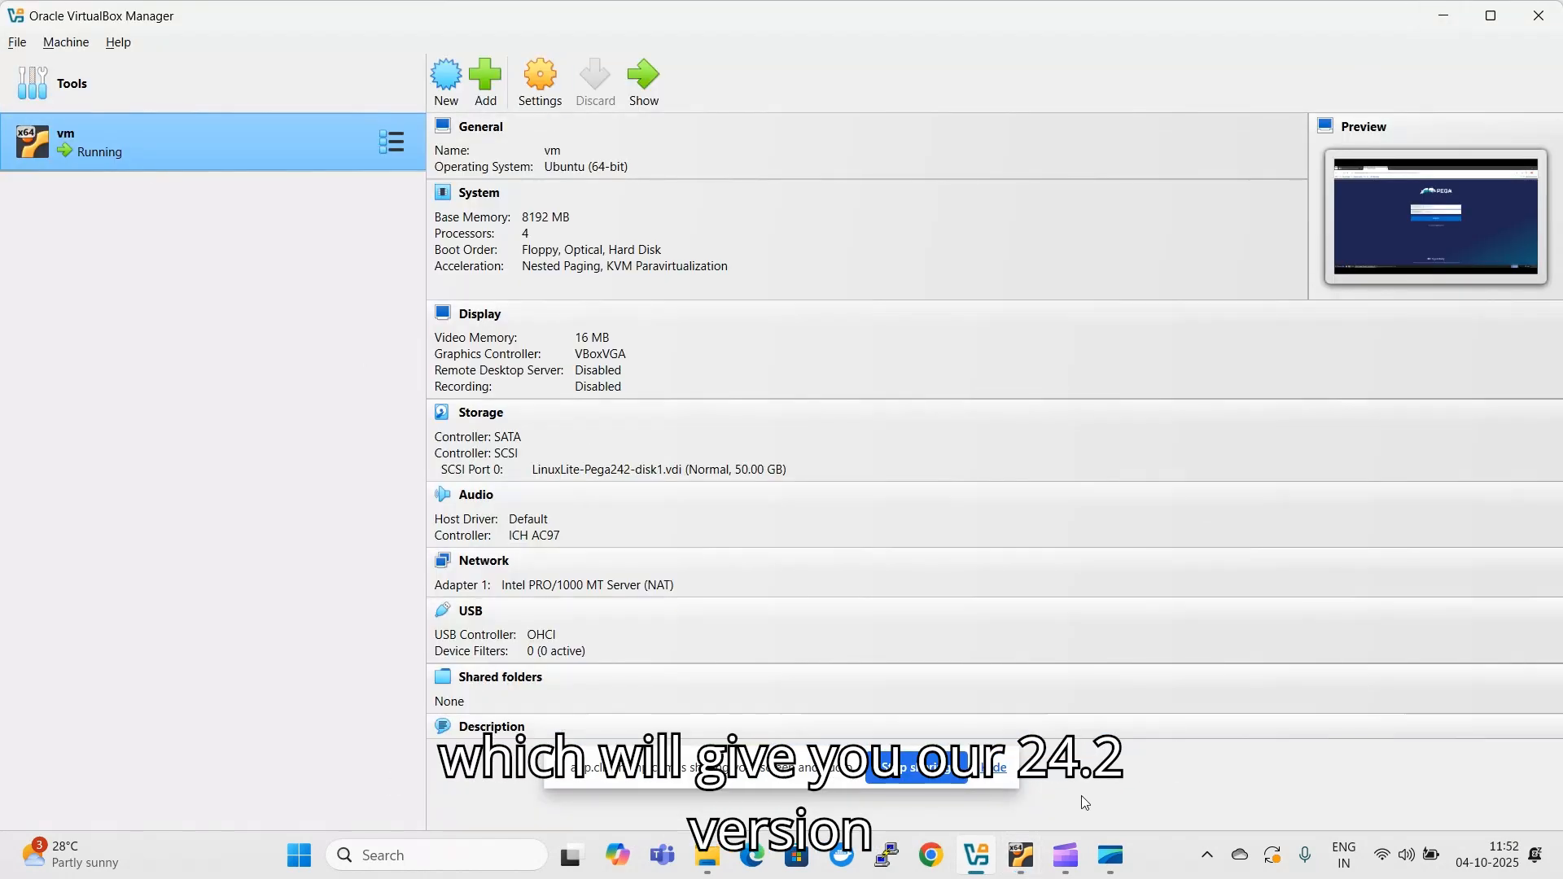
{"action": "left_click", "coordinate": [1021, 855]}
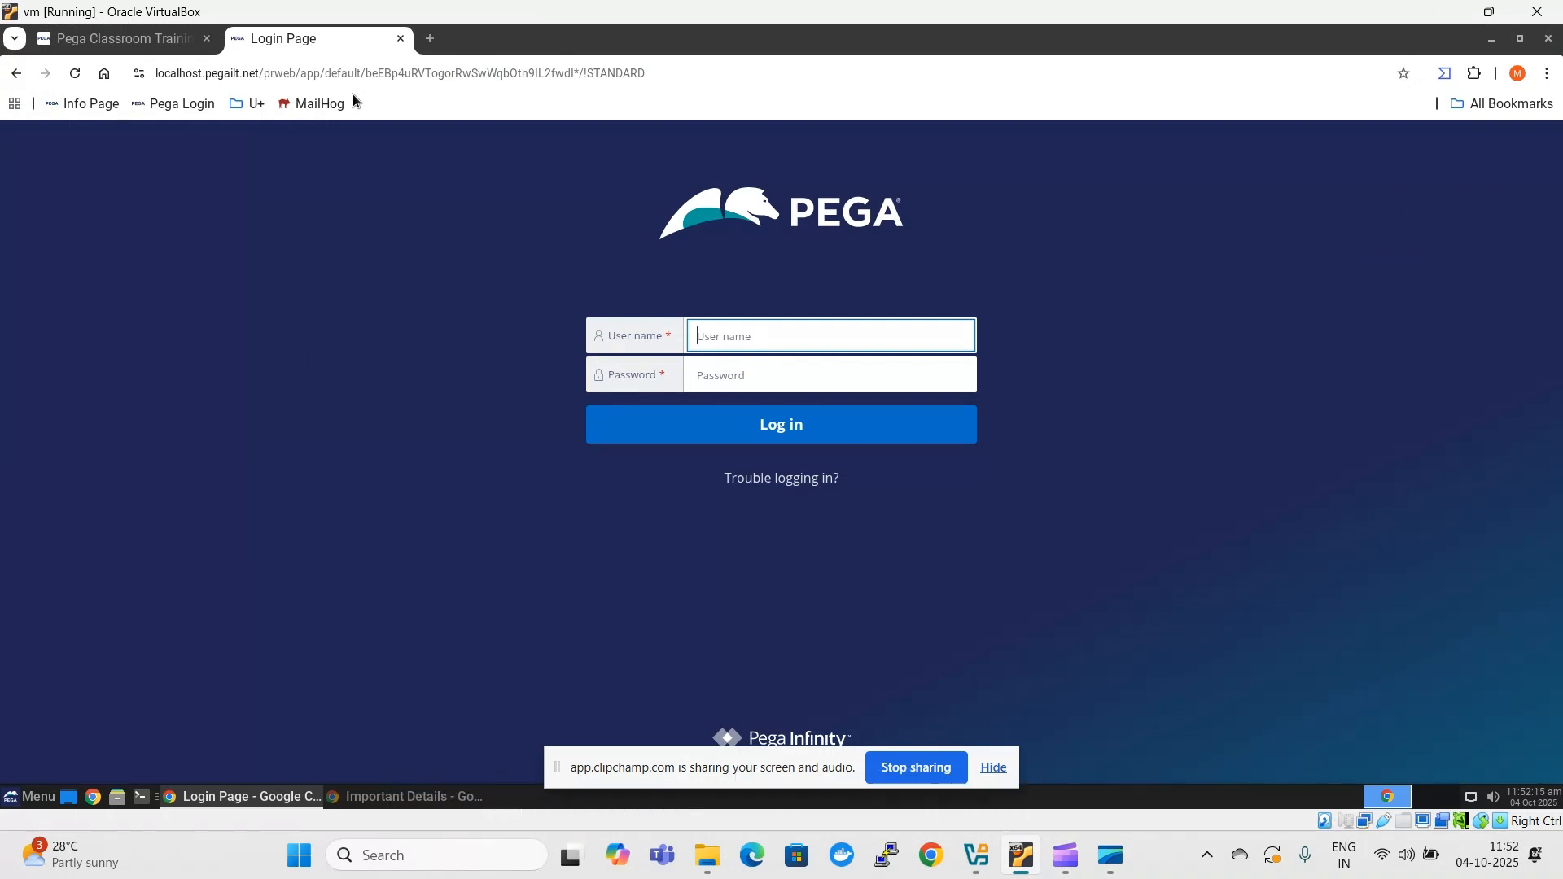
{"action": "left_click", "coordinate": [437, 41]}
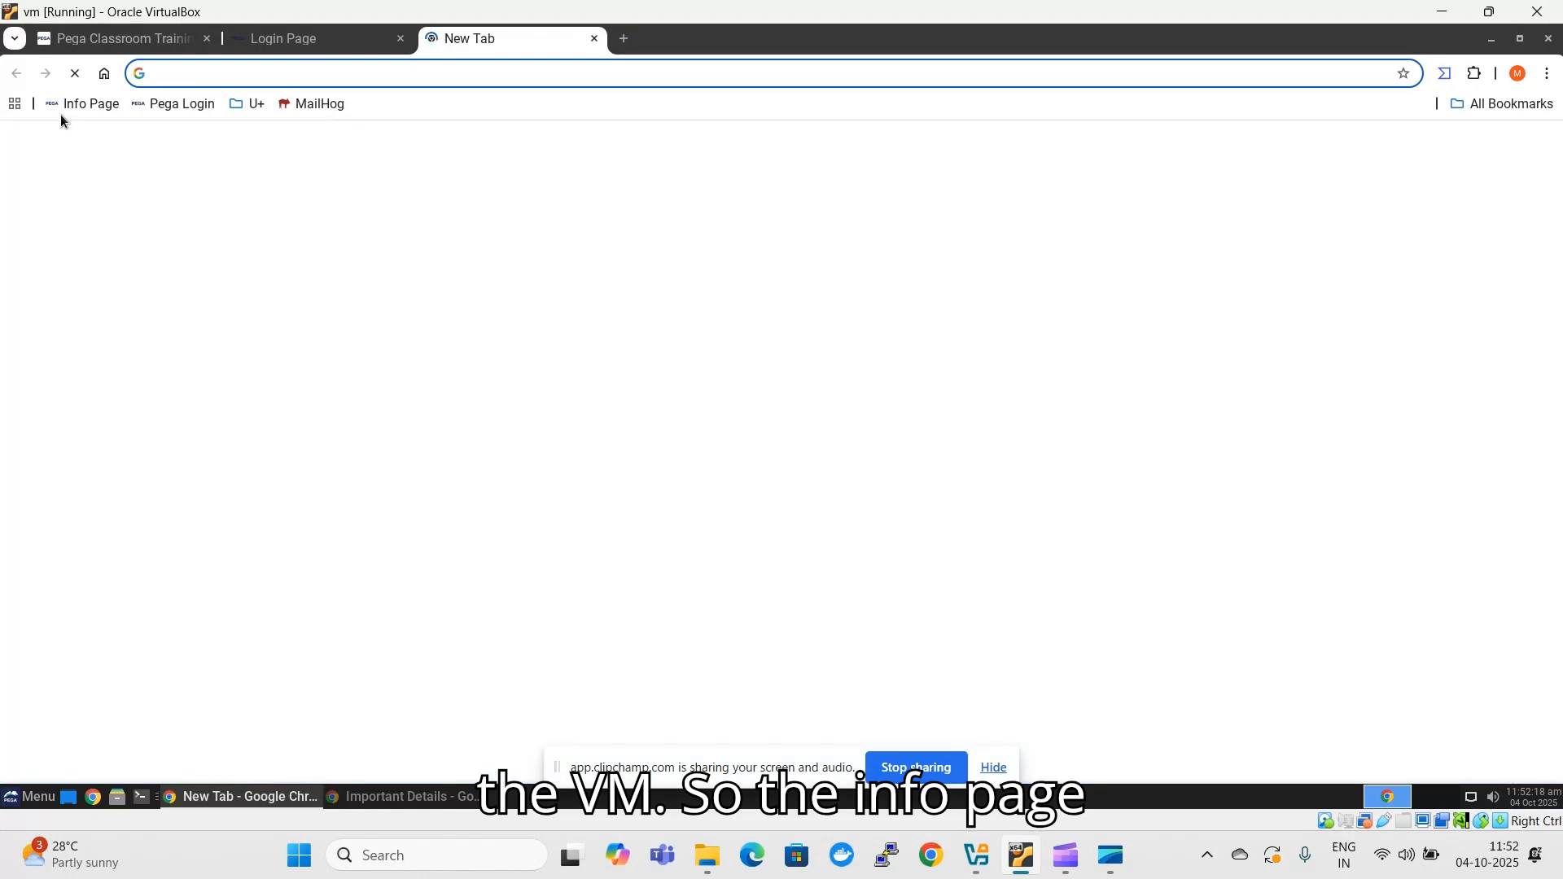
{"action": "left_click", "coordinate": [91, 104]}
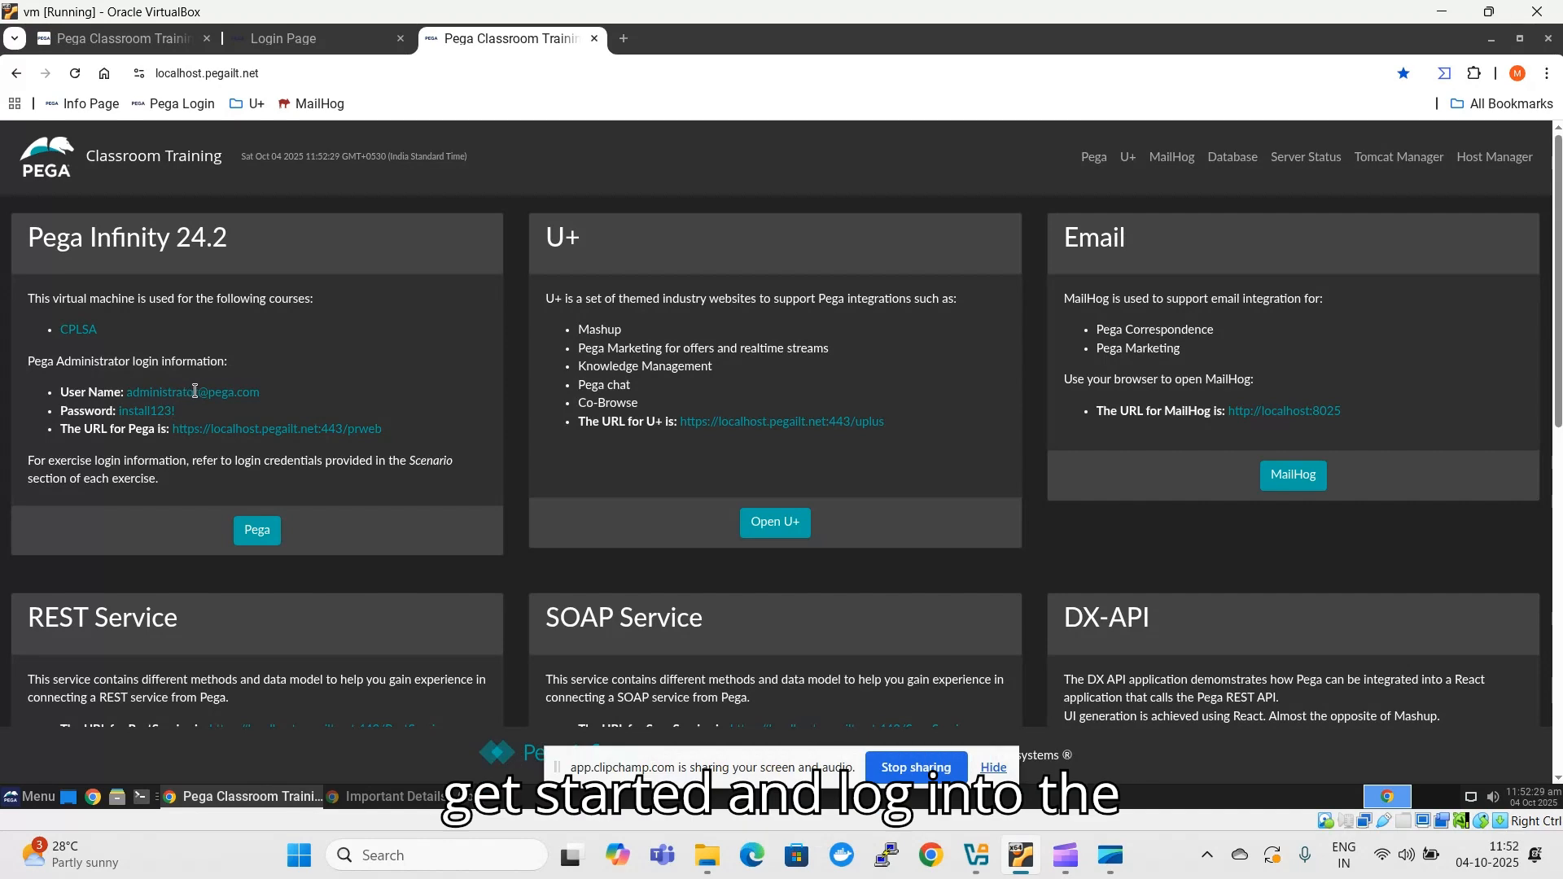
{"action": "double_click", "coordinate": [194, 391]}
{"action": "left_click_drag", "start_coordinate": [262, 393], "coordinate": [128, 393]}
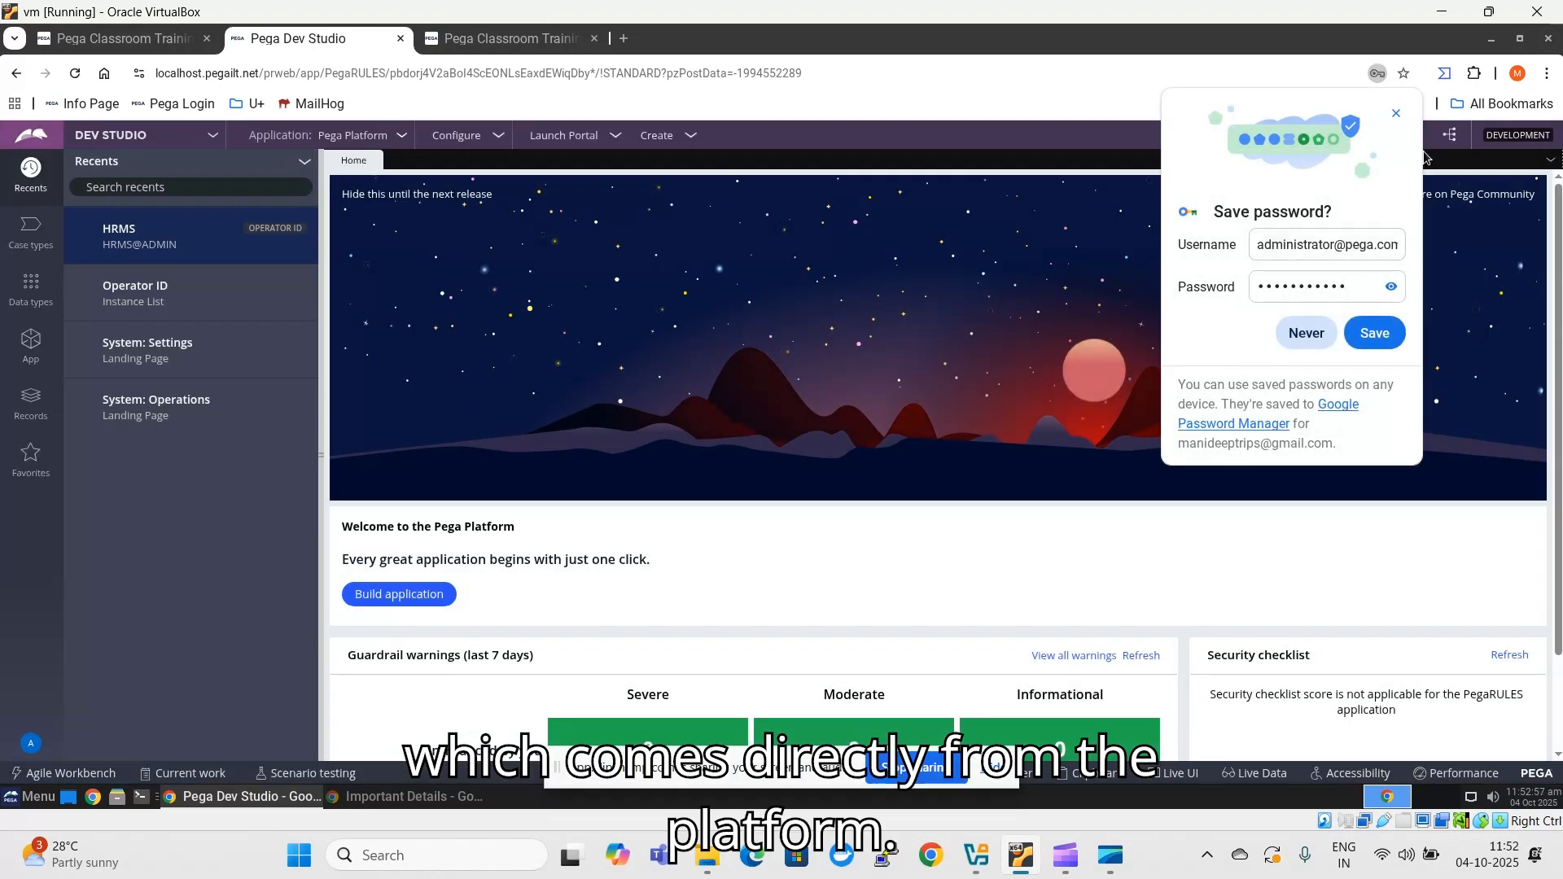
- Dismiss the offer to save the password and switch from Dev Studio to App Studio
{"action": "left_click", "coordinate": [1396, 112]}
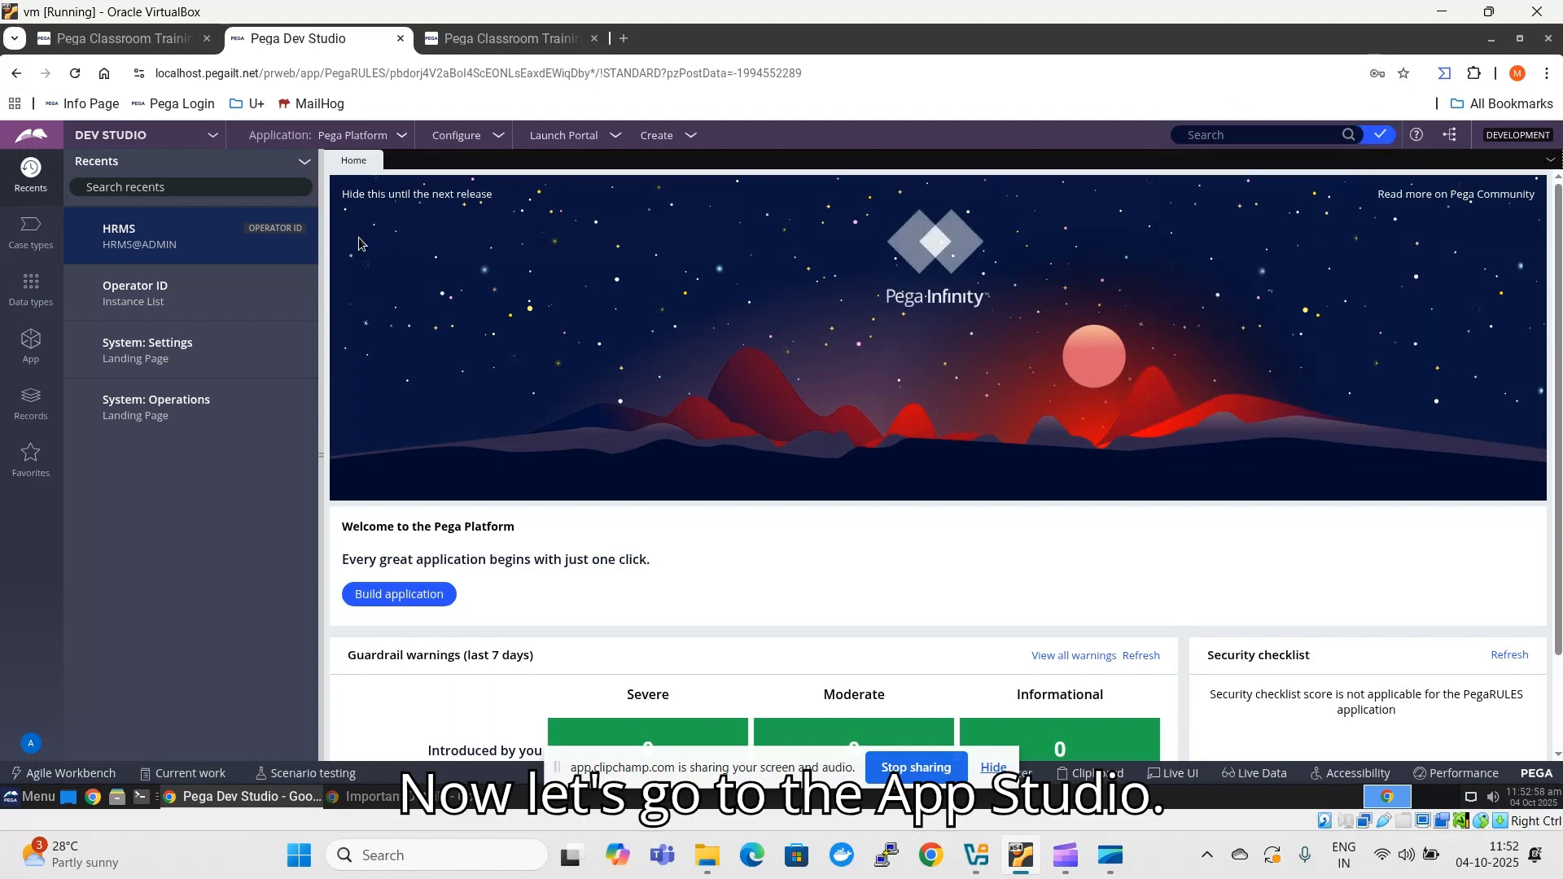
{"action": "left_click", "coordinate": [110, 134]}
{"action": "left_click", "coordinate": [114, 185]}
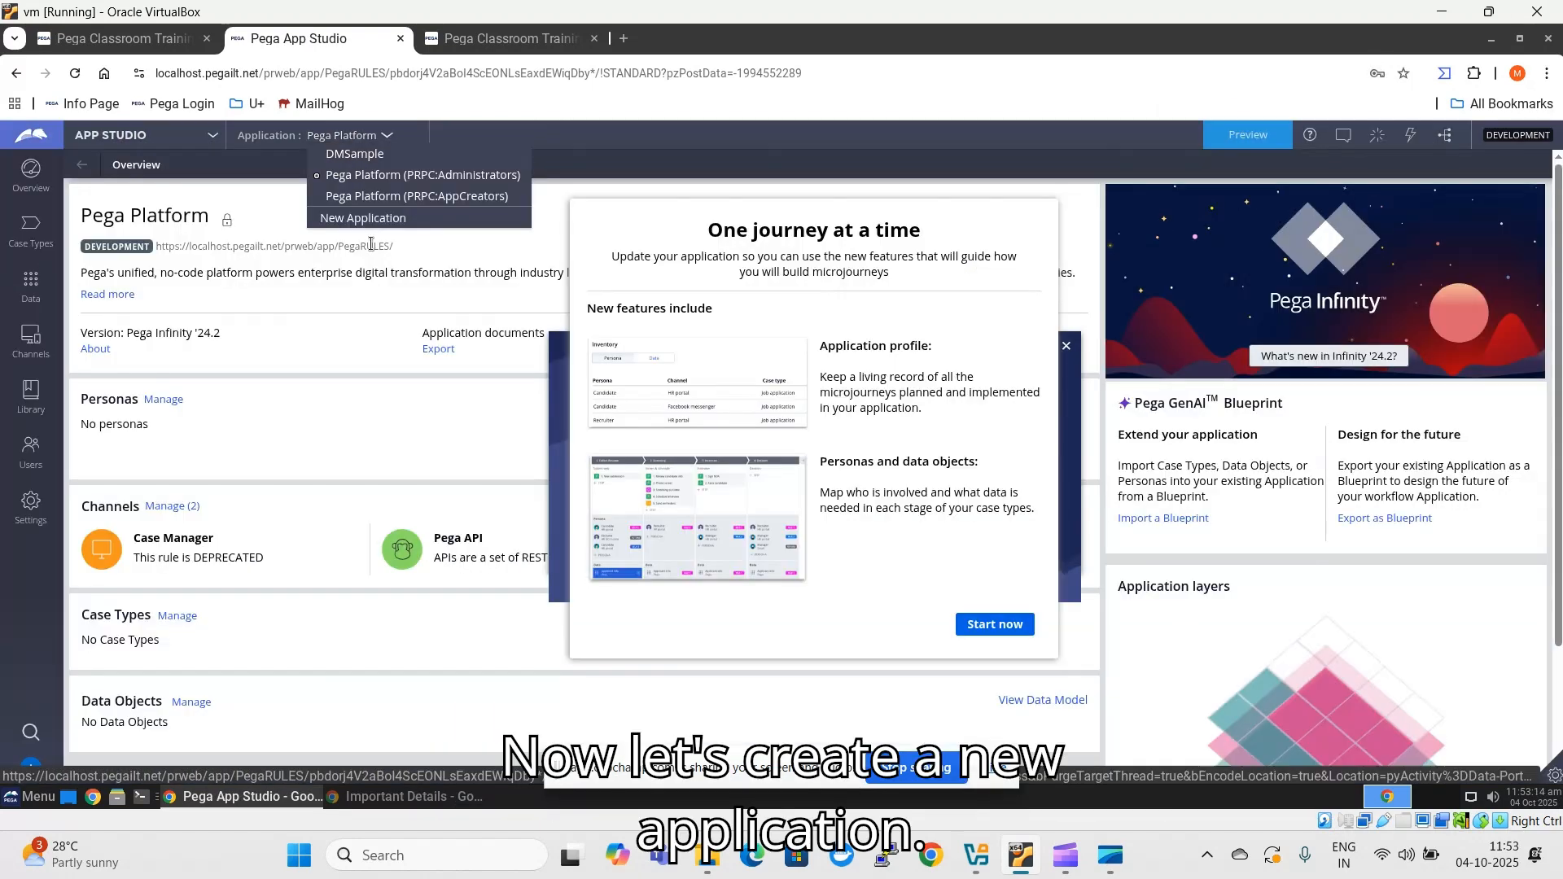
- Start a new application built from scratch with Constellation UI
{"action": "left_click", "coordinate": [370, 230]}
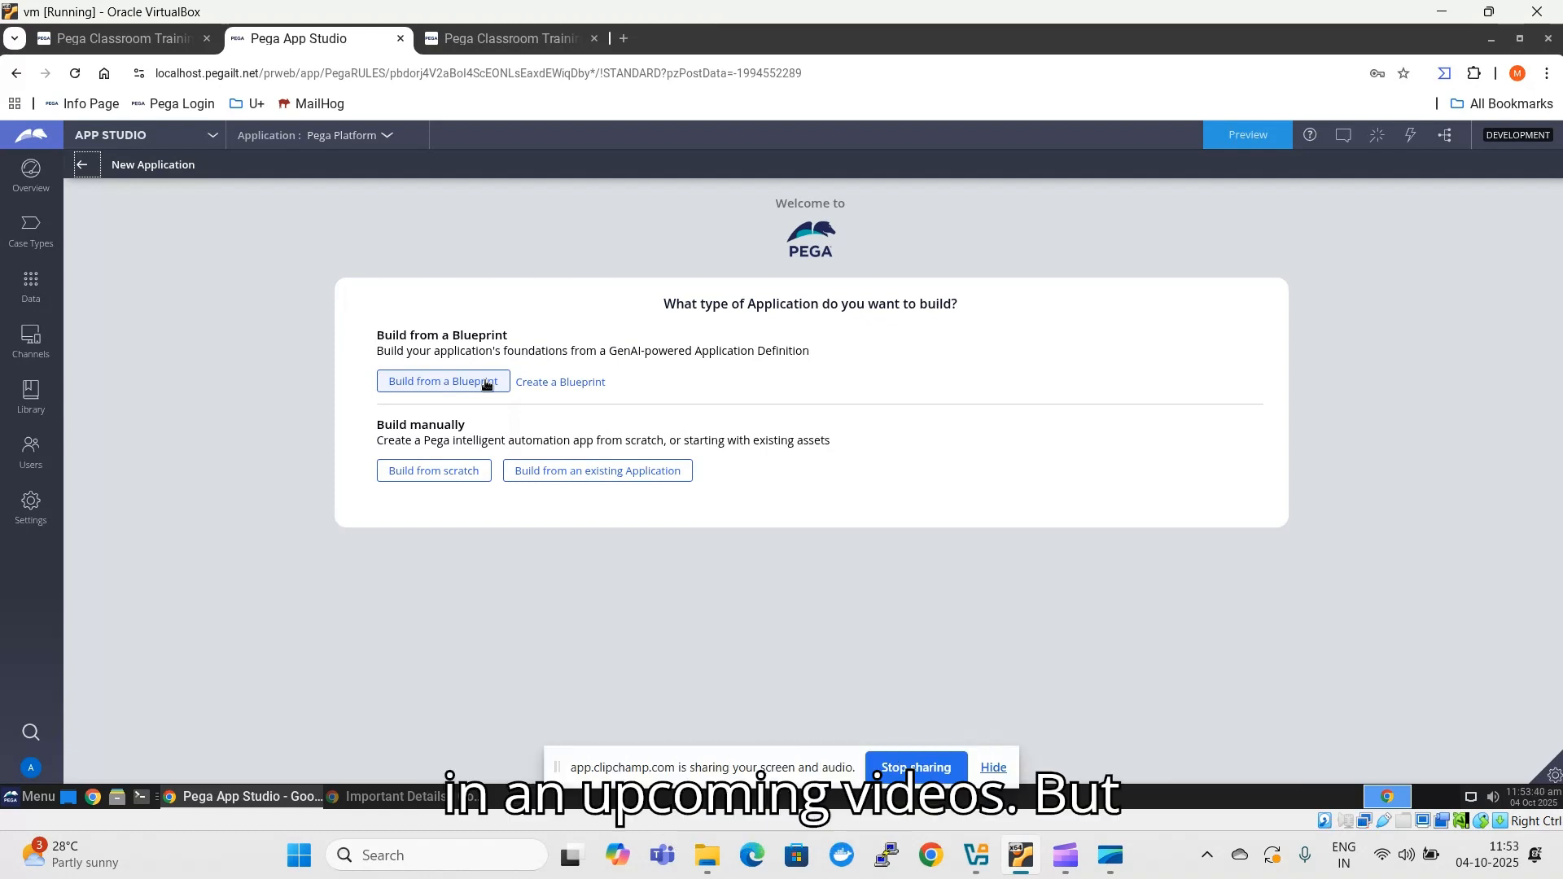
{"action": "left_click", "coordinate": [412, 474]}
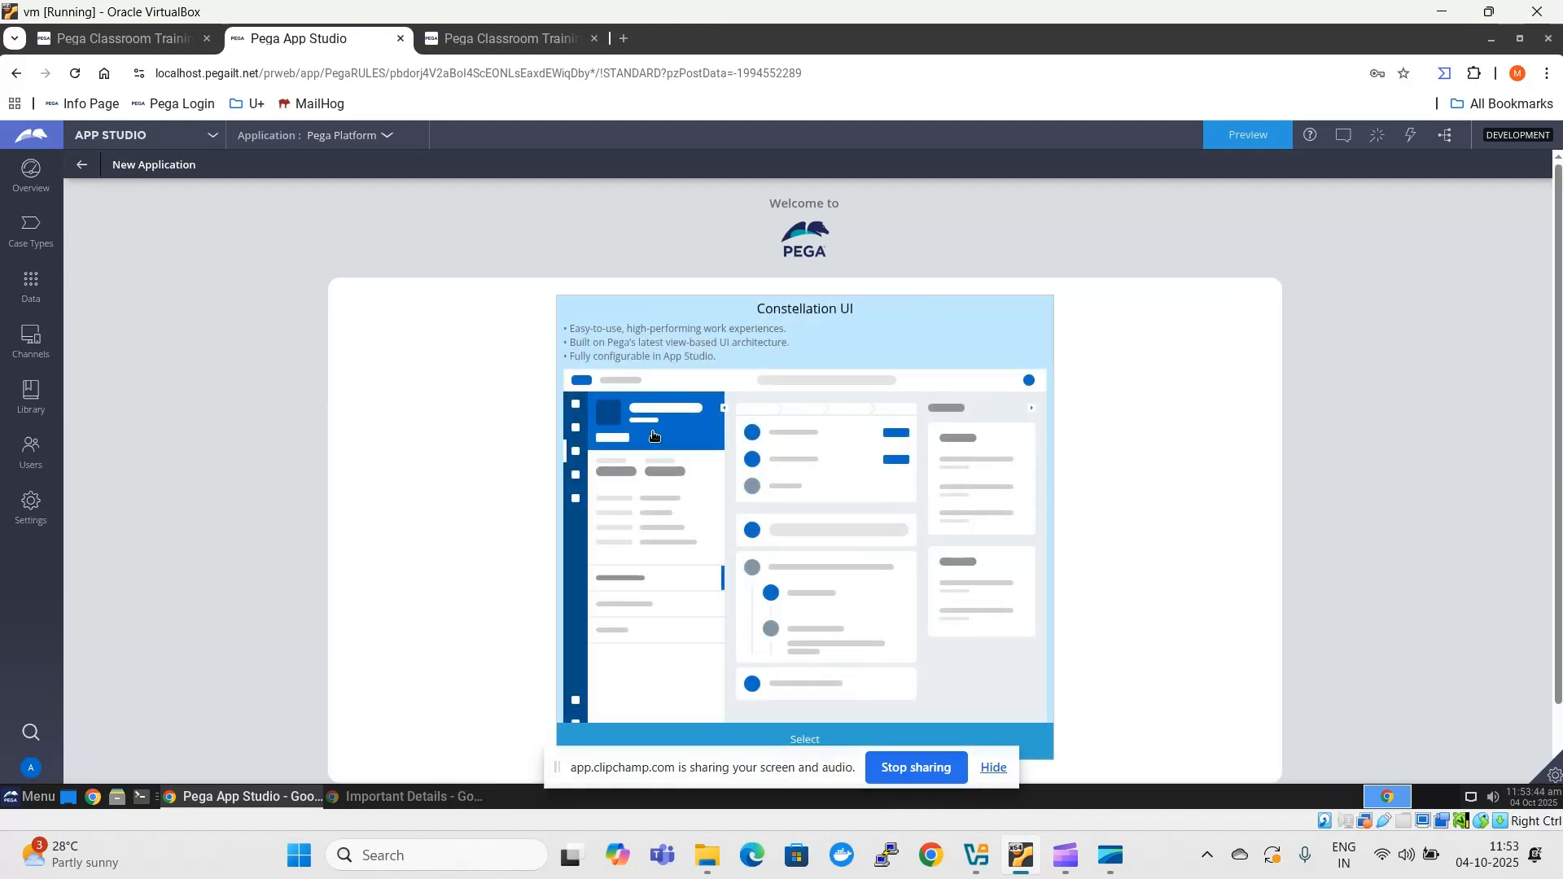
{"action": "scroll", "coordinate": [814, 438], "scroll_direction": "down", "scroll_amount": 1}
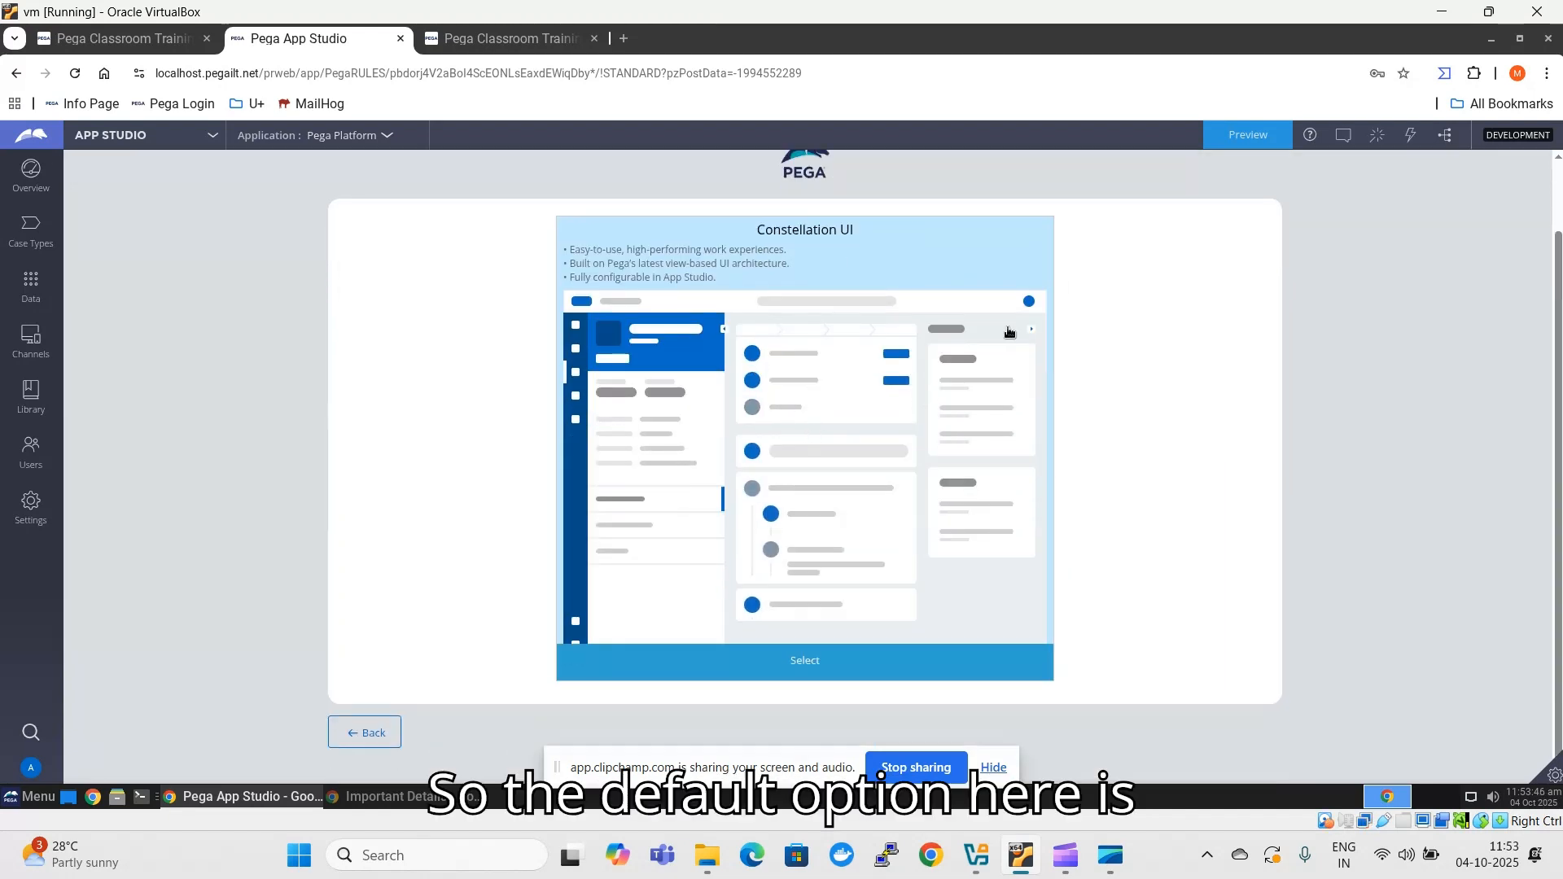
{"action": "left_click", "coordinate": [787, 384]}
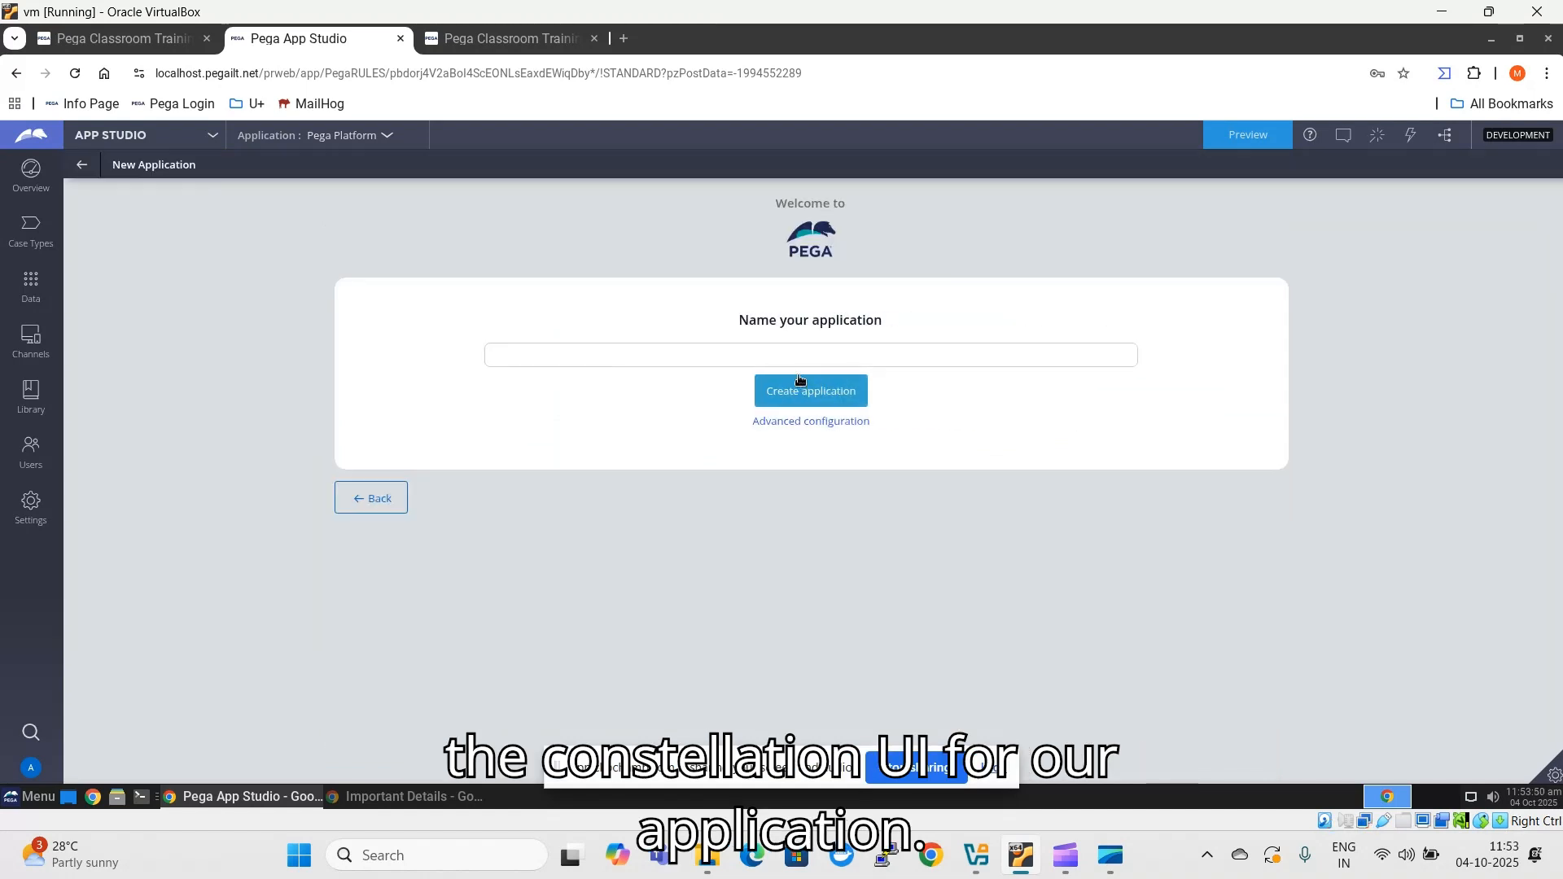
- Name the new application PRMS and open its advanced configuration
{"action": "left_click", "coordinate": [795, 354]}
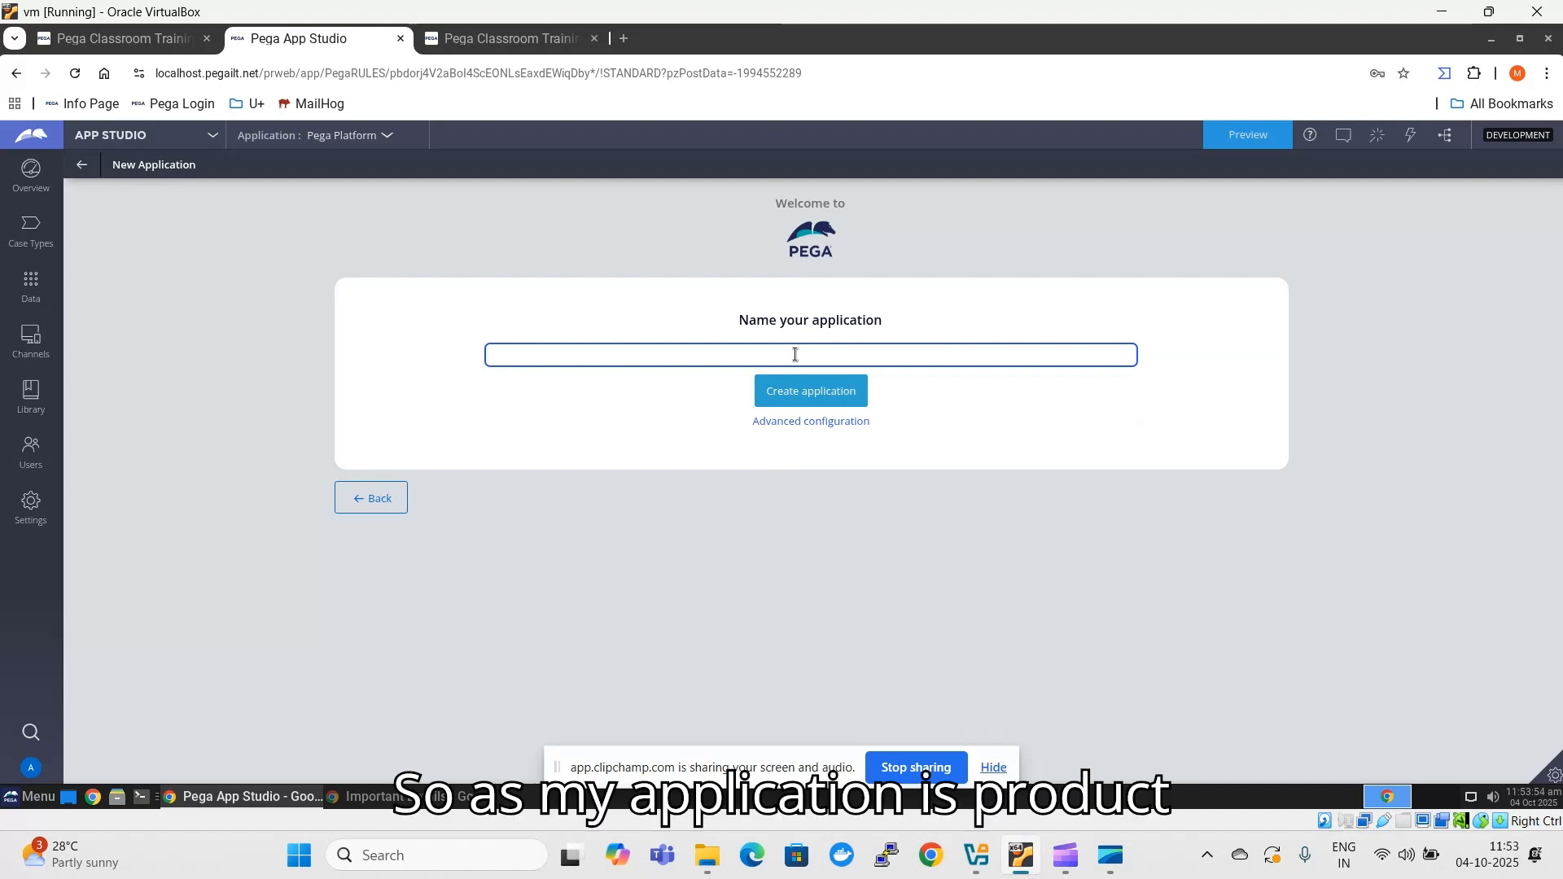
{"action": "type", "text": "PRMS"}
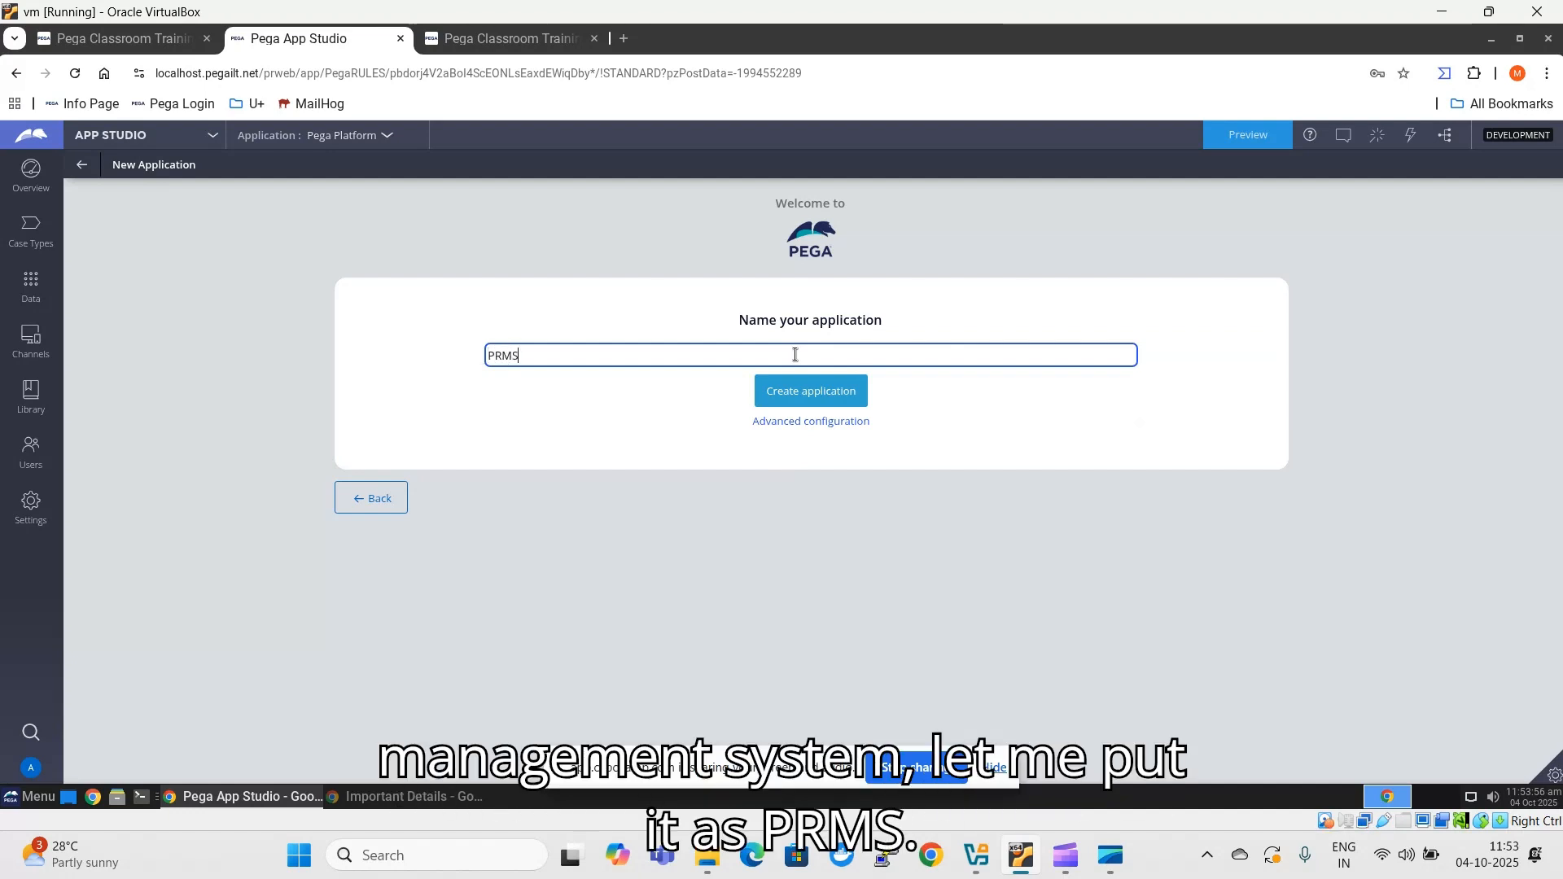
{"action": "left_click", "coordinate": [666, 412]}
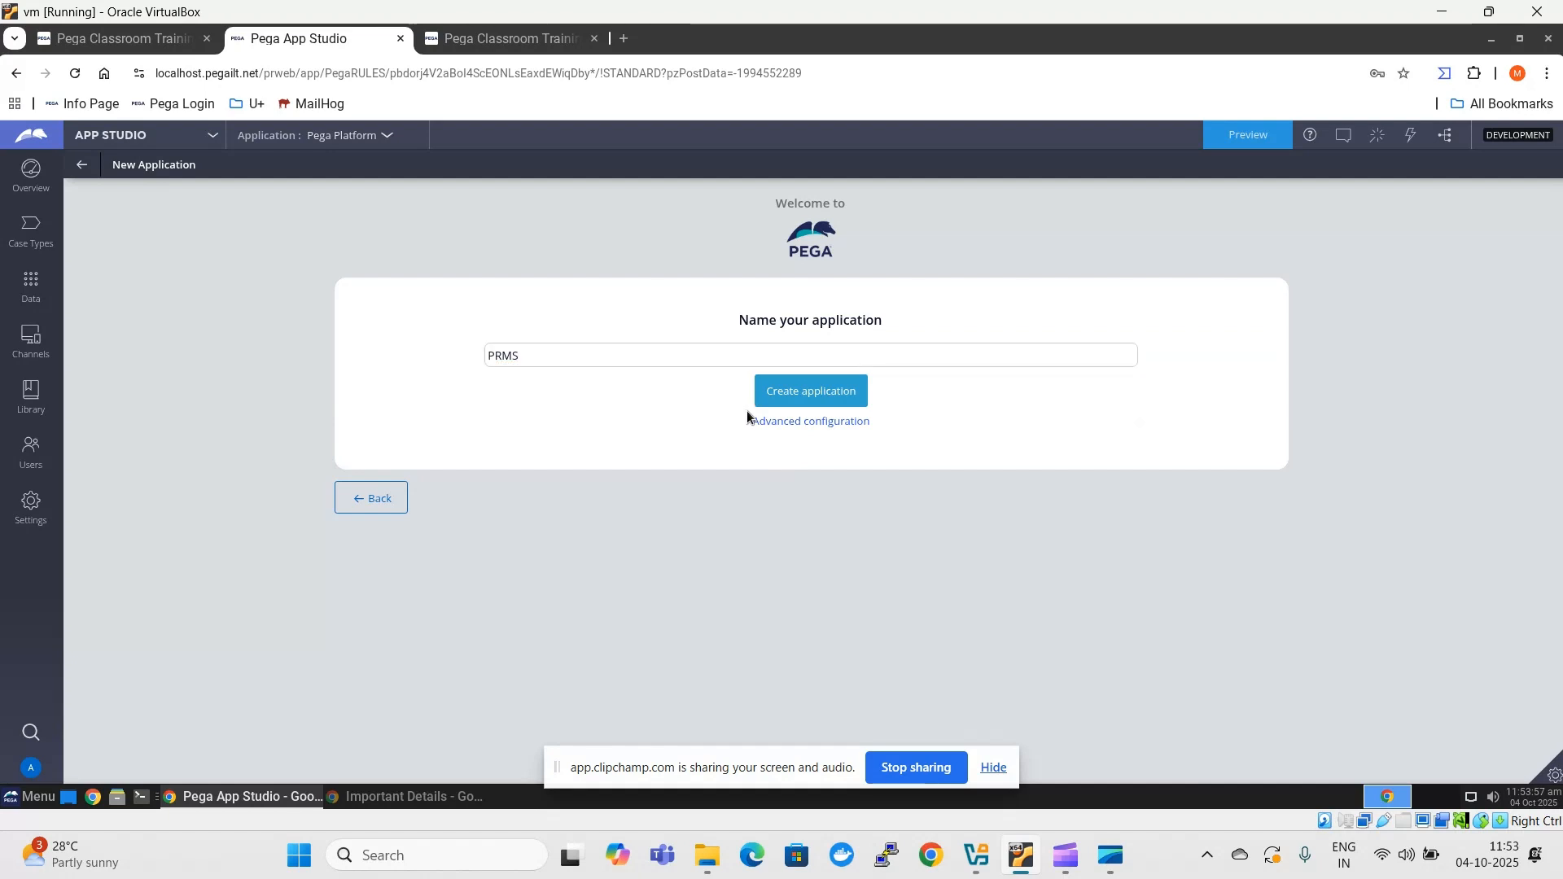
{"action": "left_click", "coordinate": [804, 423]}
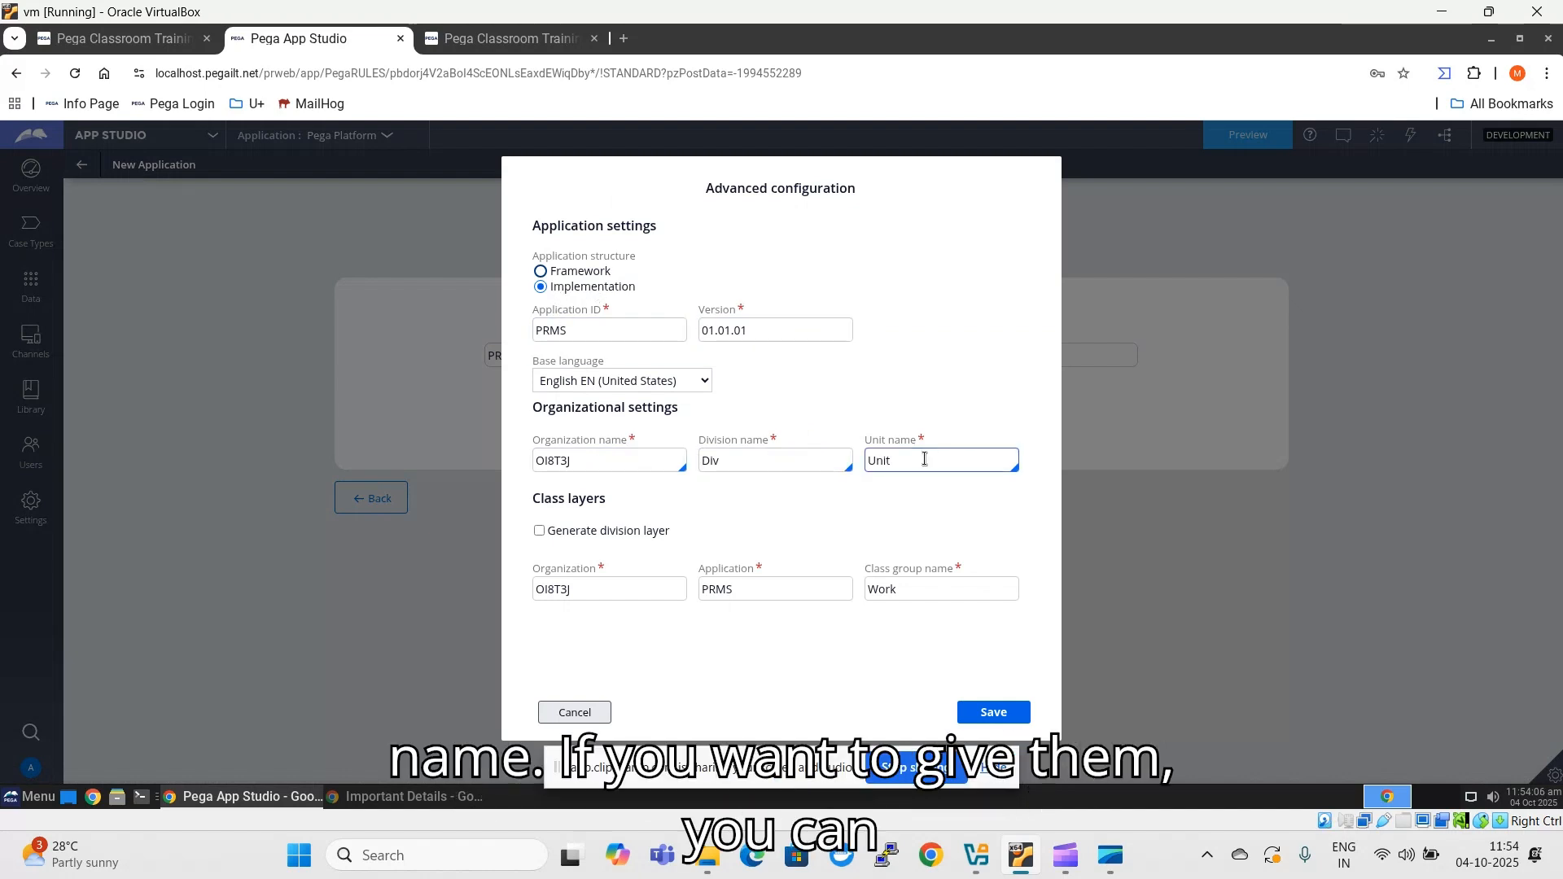
- Replace the organization name with the existing organization BPMHUB in the organizational settings
{"action": "left_click", "coordinate": [631, 461]}
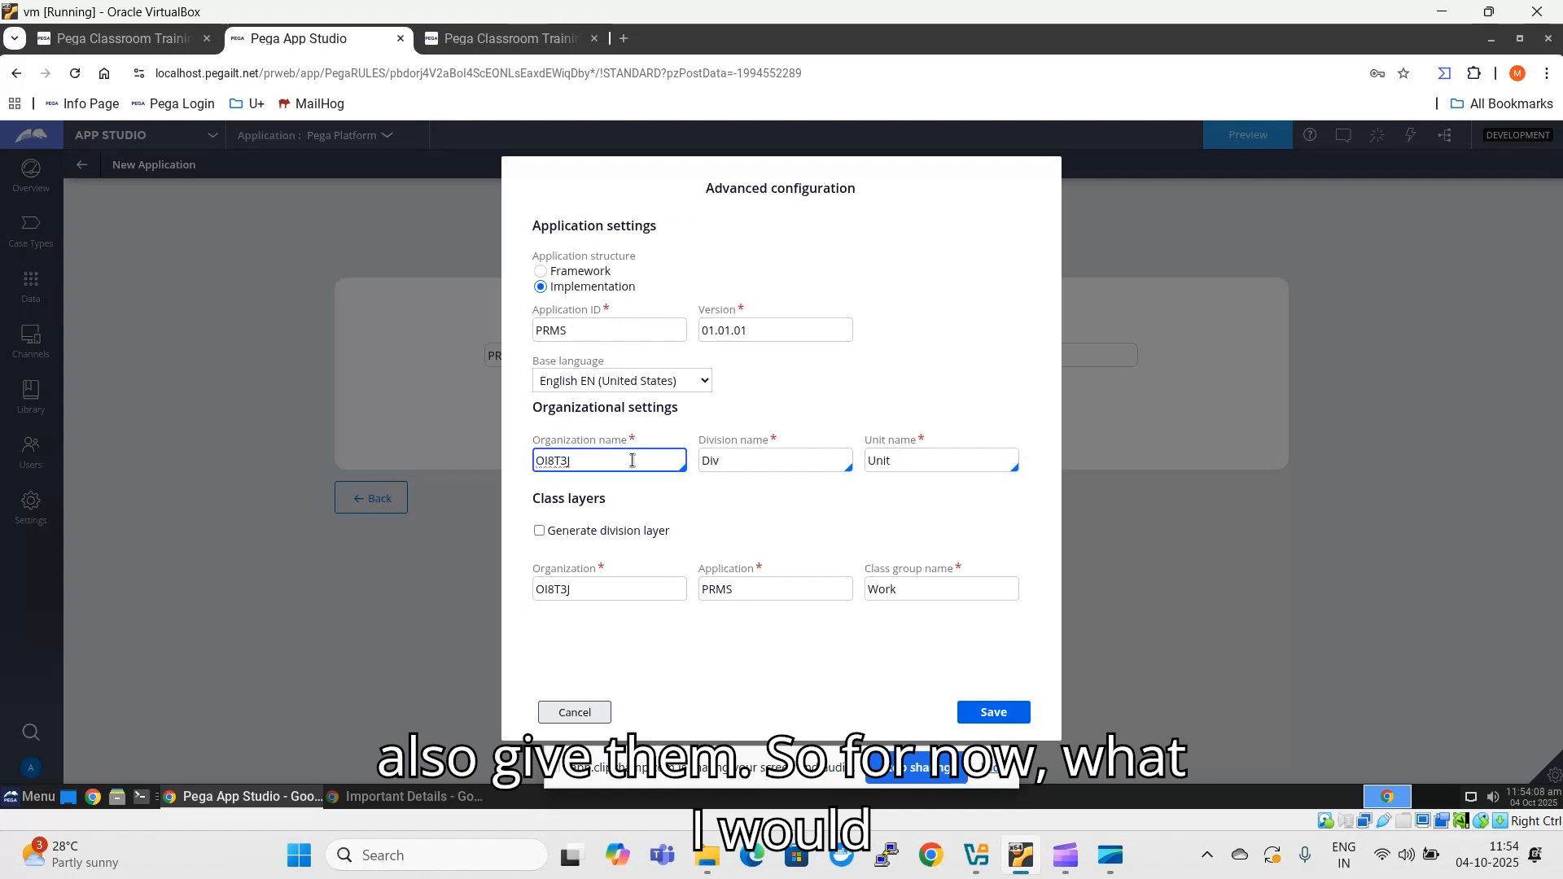
{"action": "key", "text": "ctrl+a"}
{"action": "key", "text": "BackSpace"}
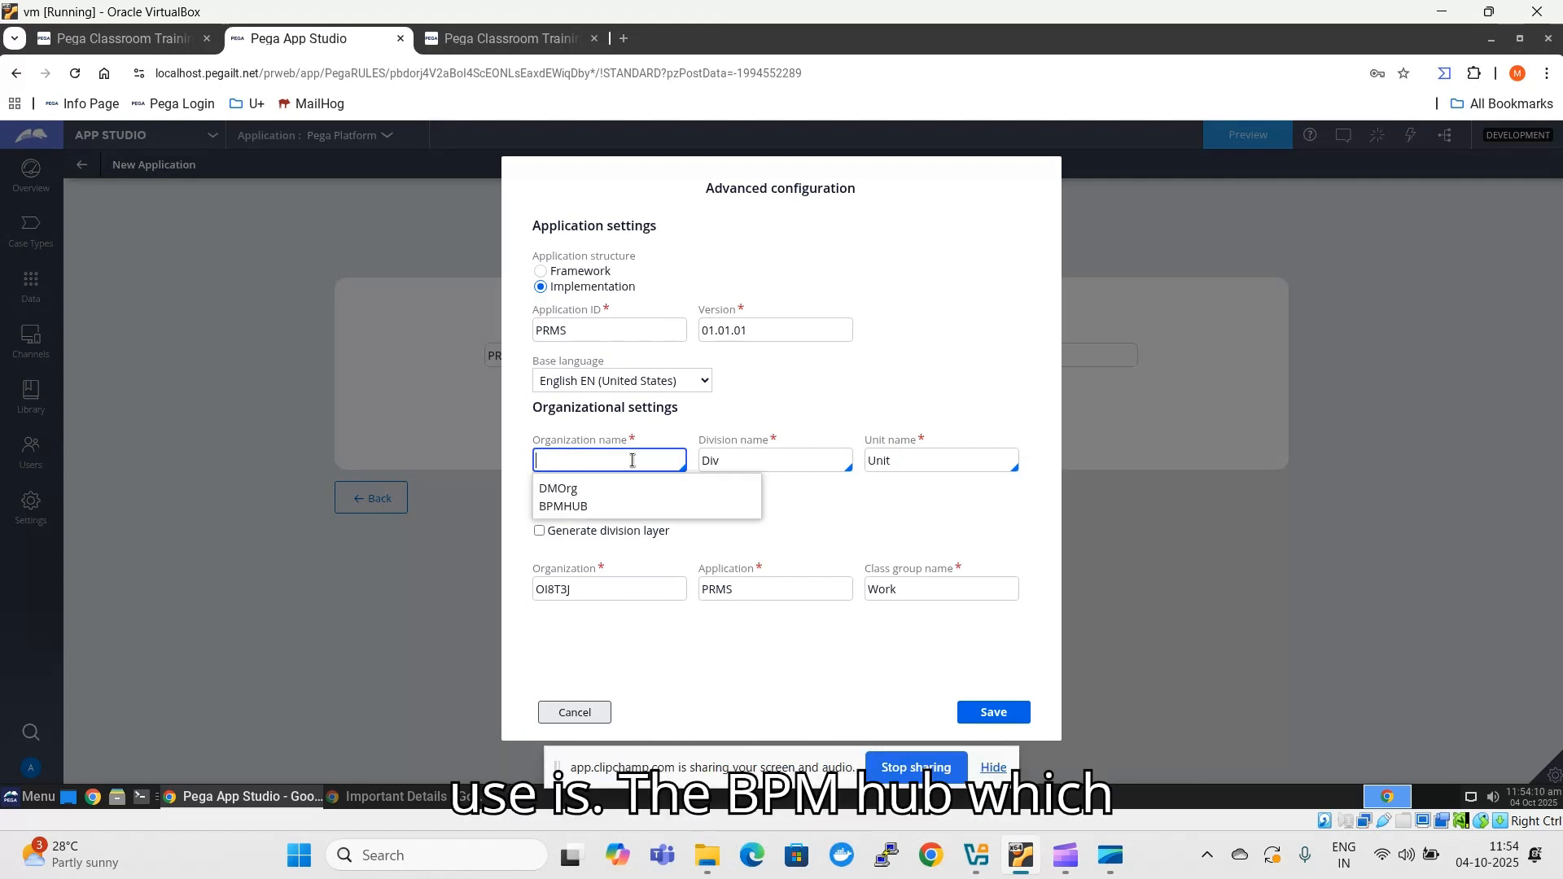
{"action": "key", "text": "Down"}
{"action": "key", "text": "Down"}
{"action": "key", "text": "Return"}
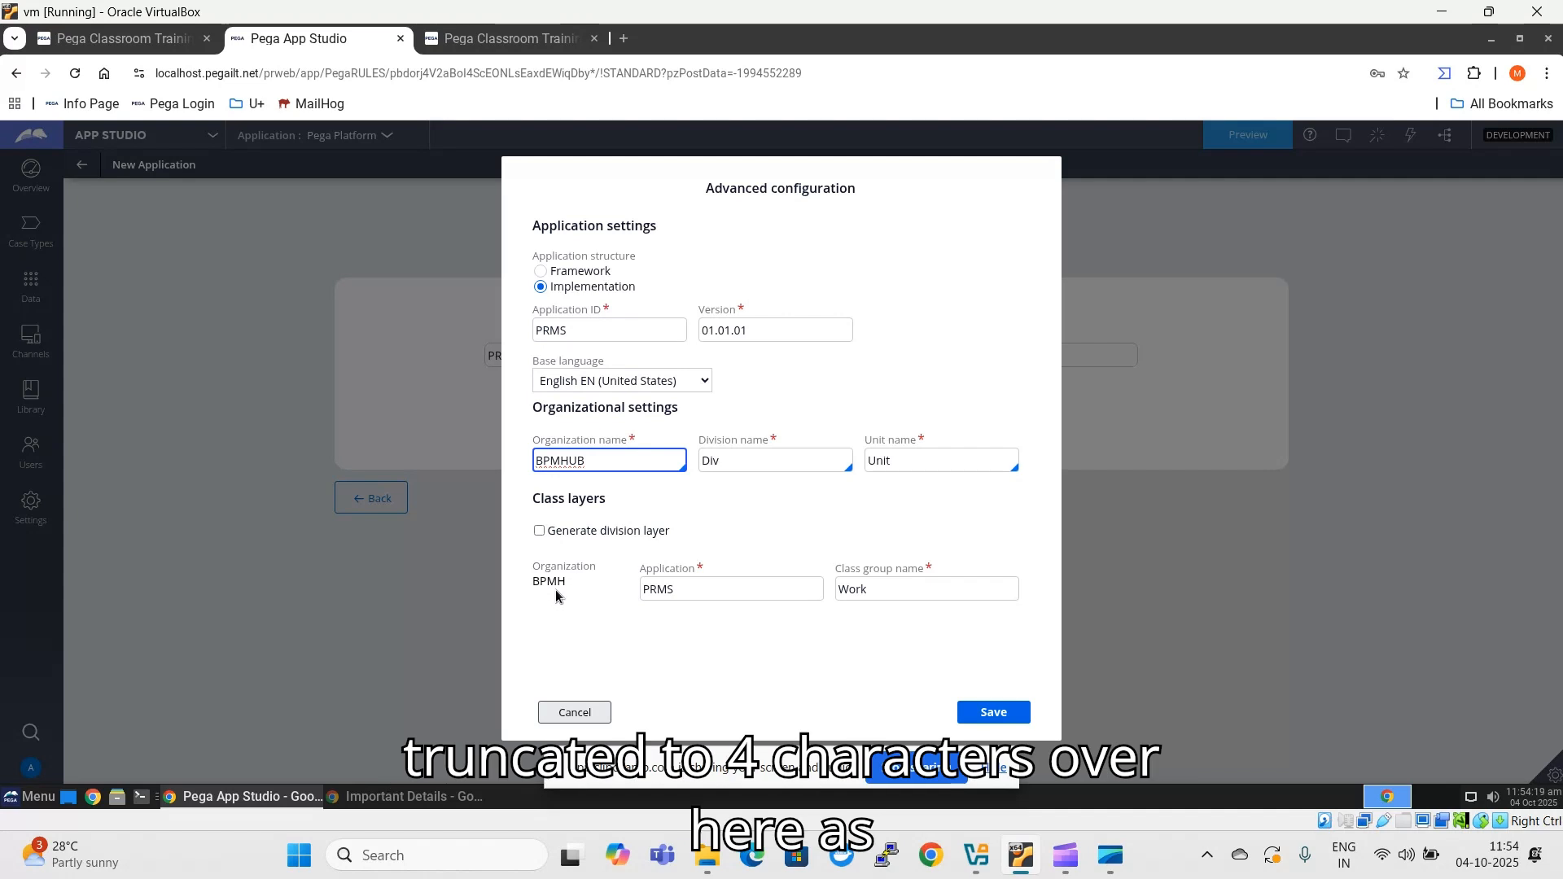
{"action": "left_click_drag", "start_coordinate": [526, 585], "coordinate": [562, 583]}
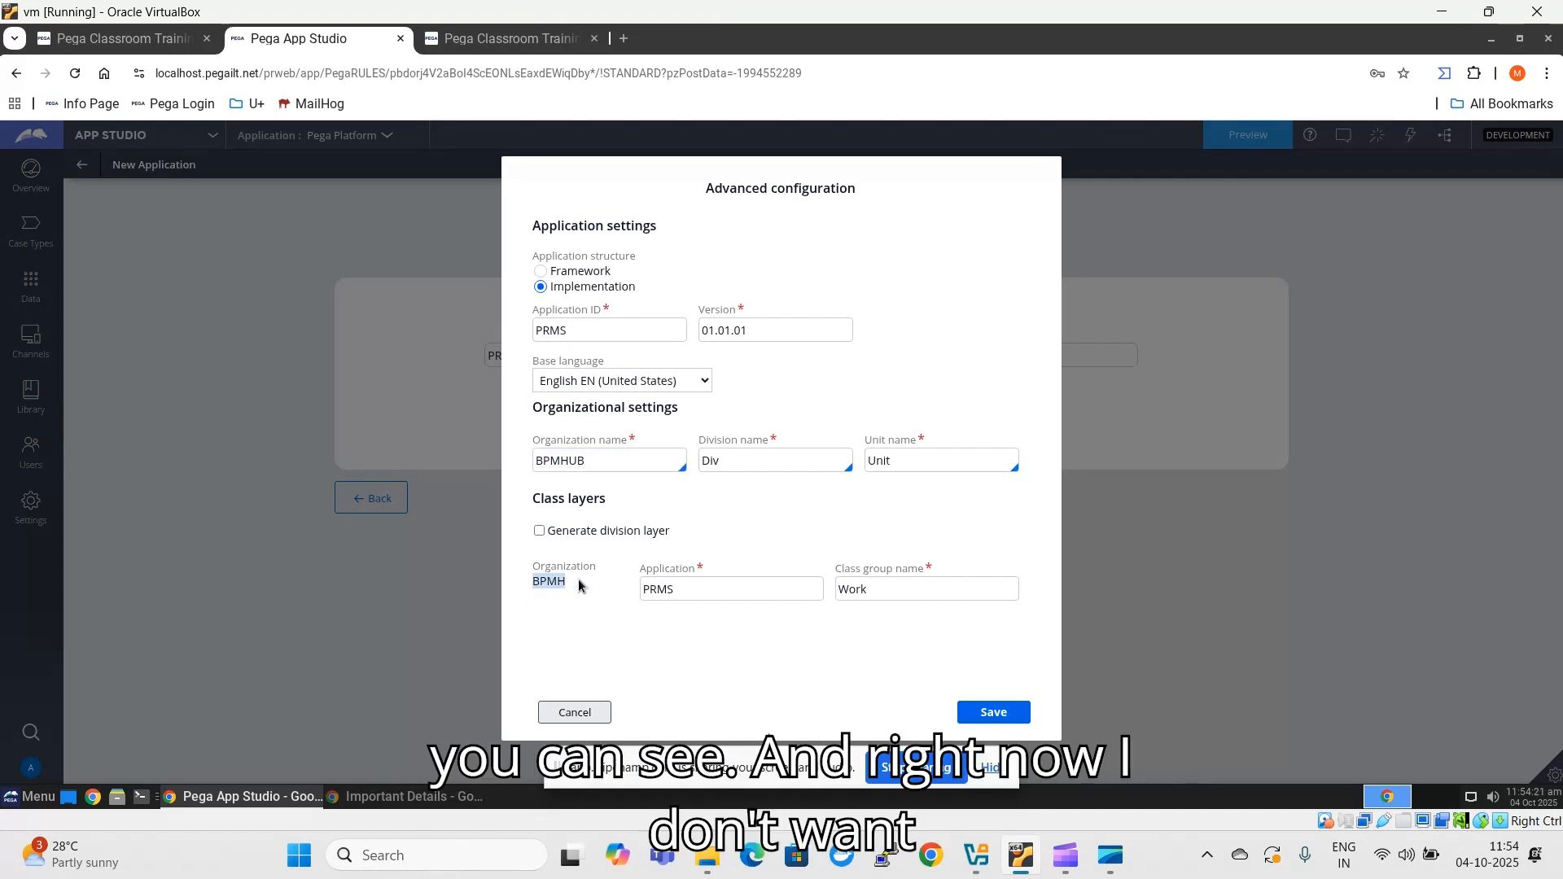
- Keep the default division and unit names, save the advanced configuration, and create the PRMS application
{"action": "left_click", "coordinate": [769, 460]}
{"action": "left_click", "coordinate": [936, 461]}
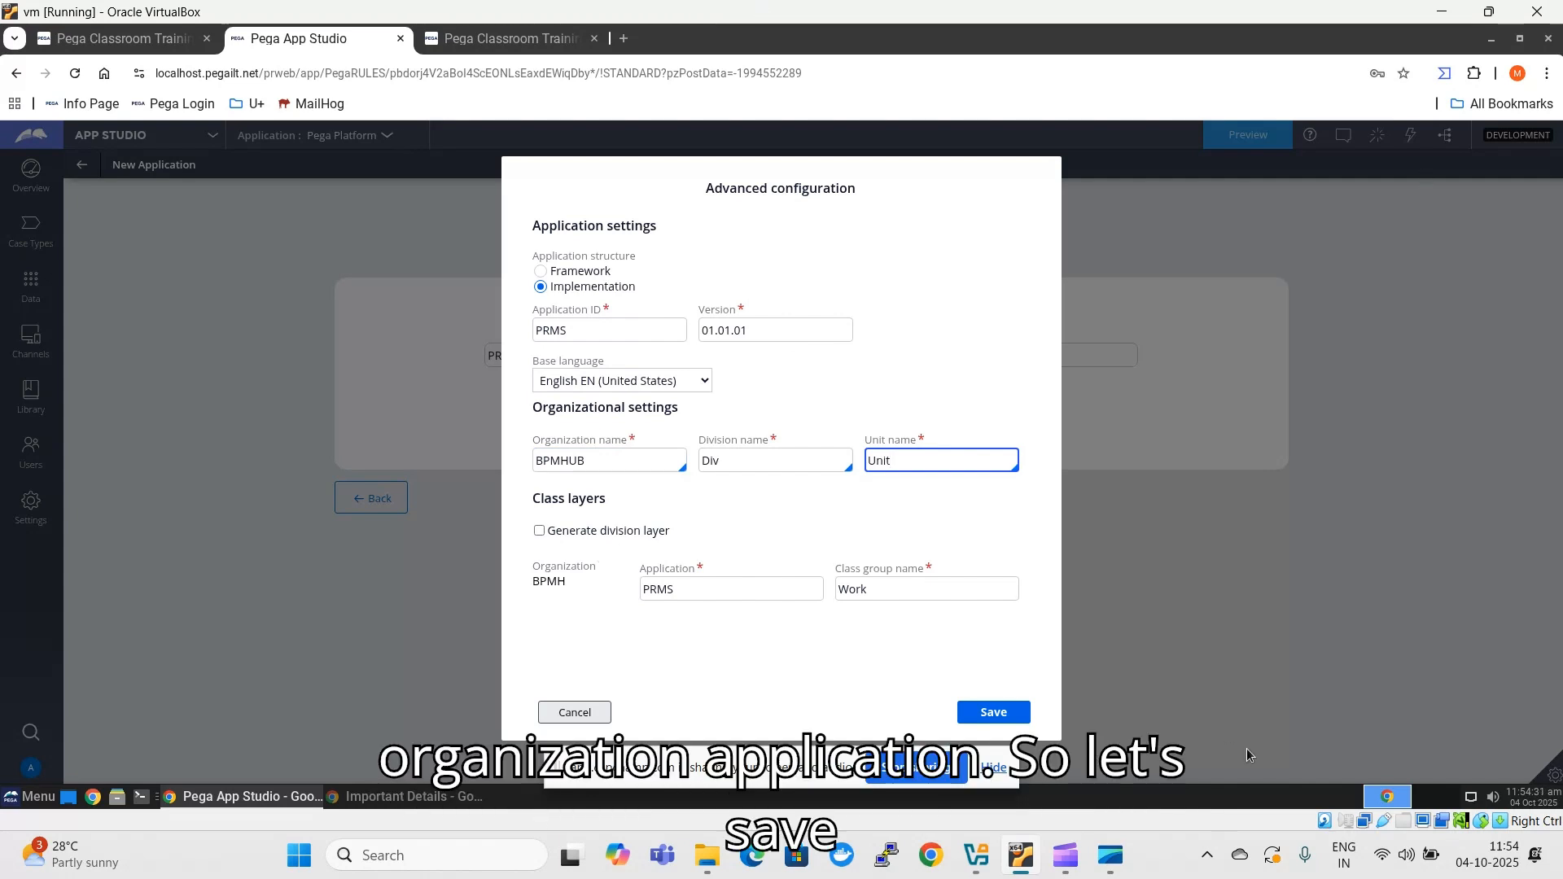
{"action": "left_click", "coordinate": [989, 713]}
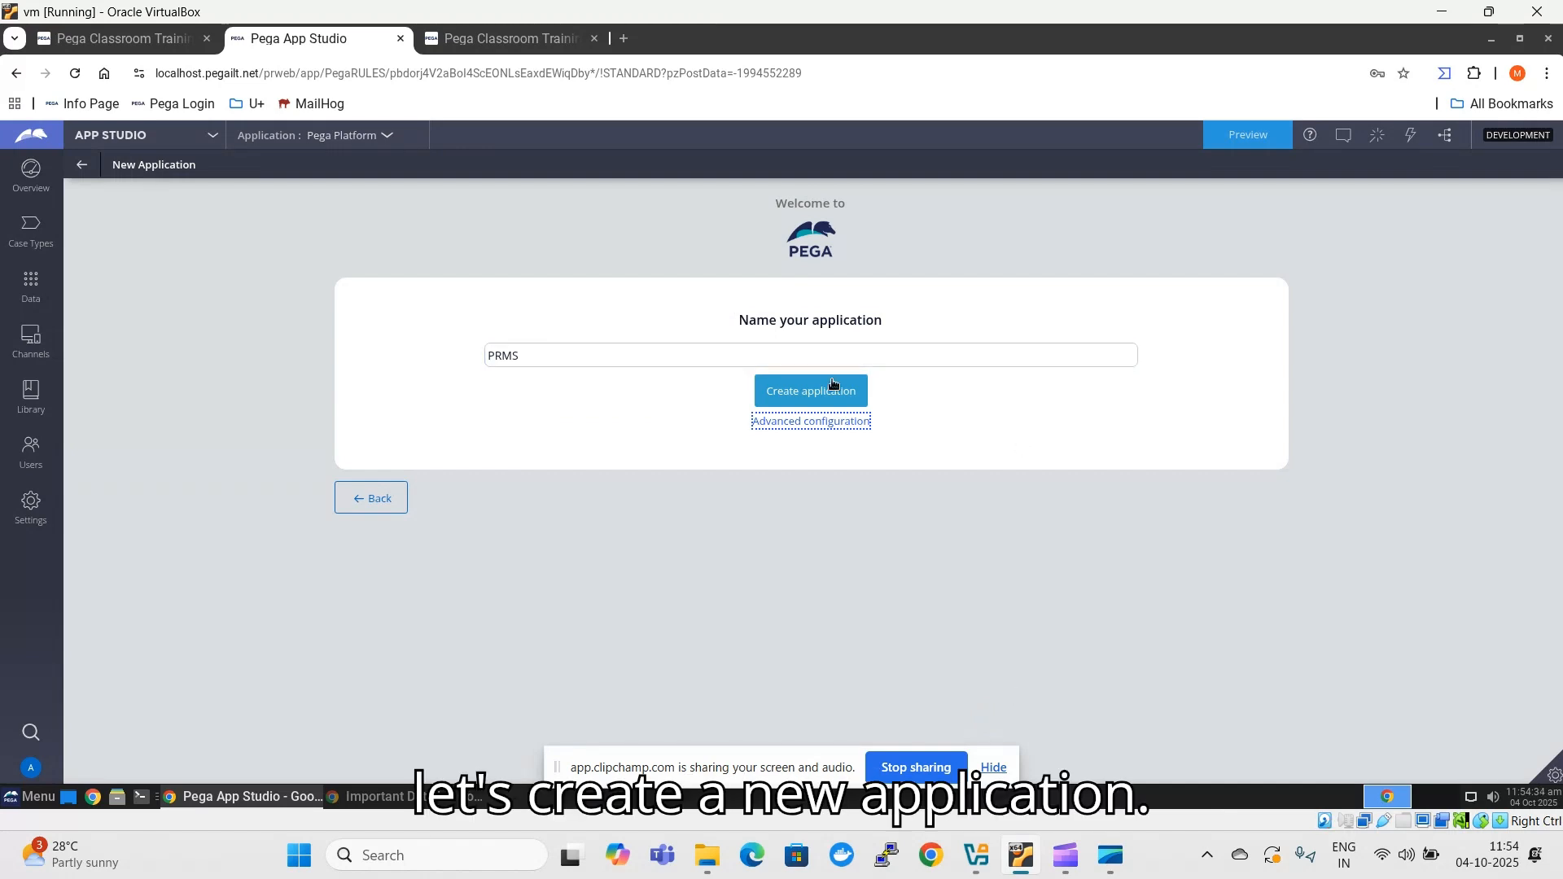
{"action": "left_click", "coordinate": [832, 402]}
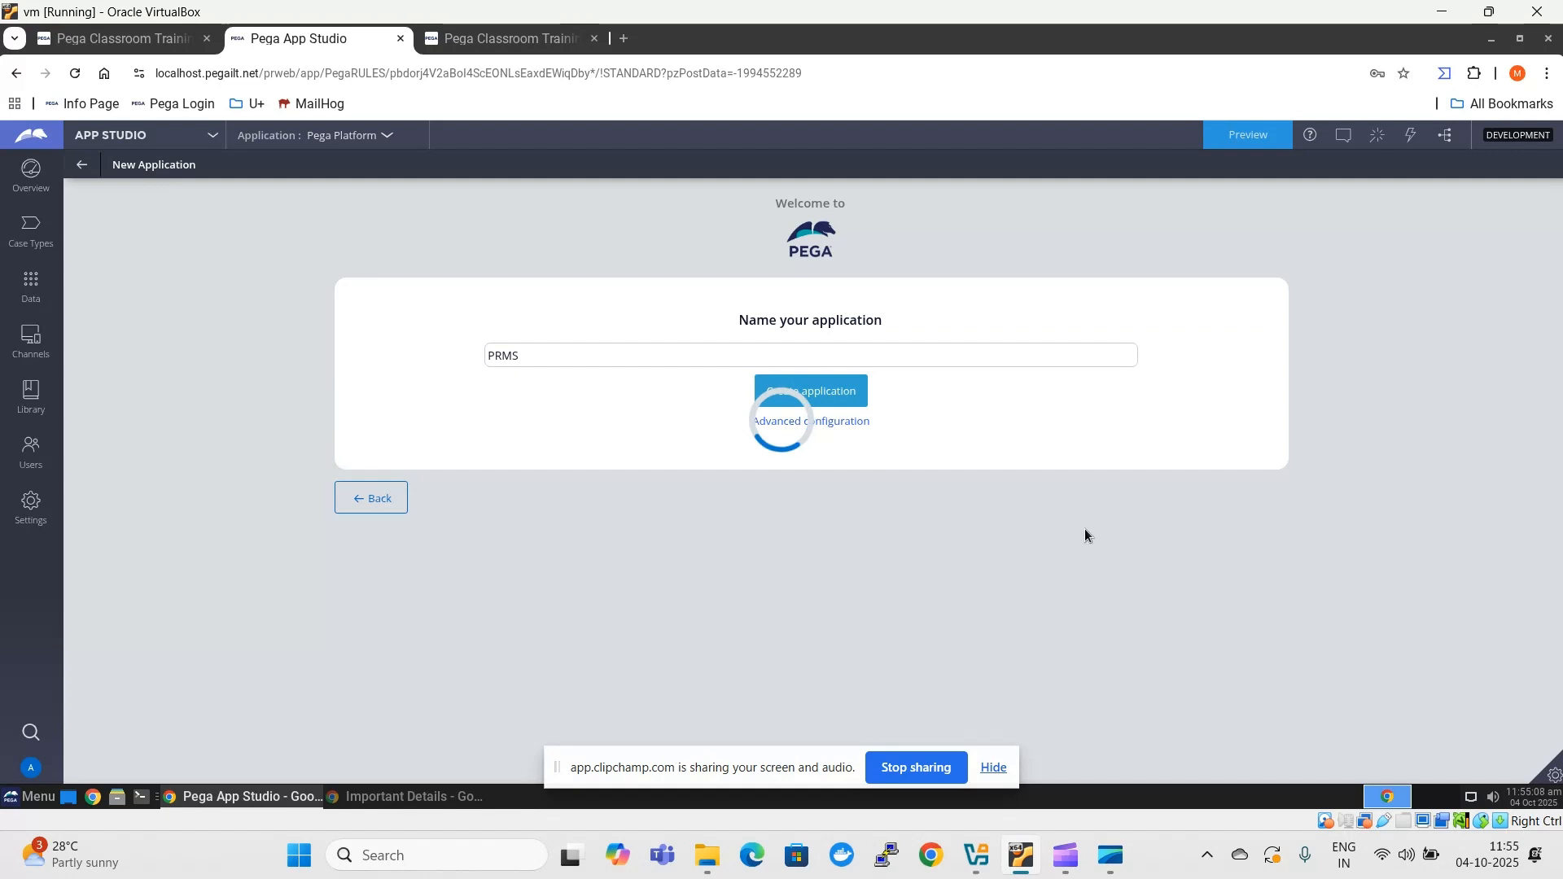
- Add the user Admin@PRMS to the new application with the Authors role
{"action": "left_click", "coordinate": [476, 461]}
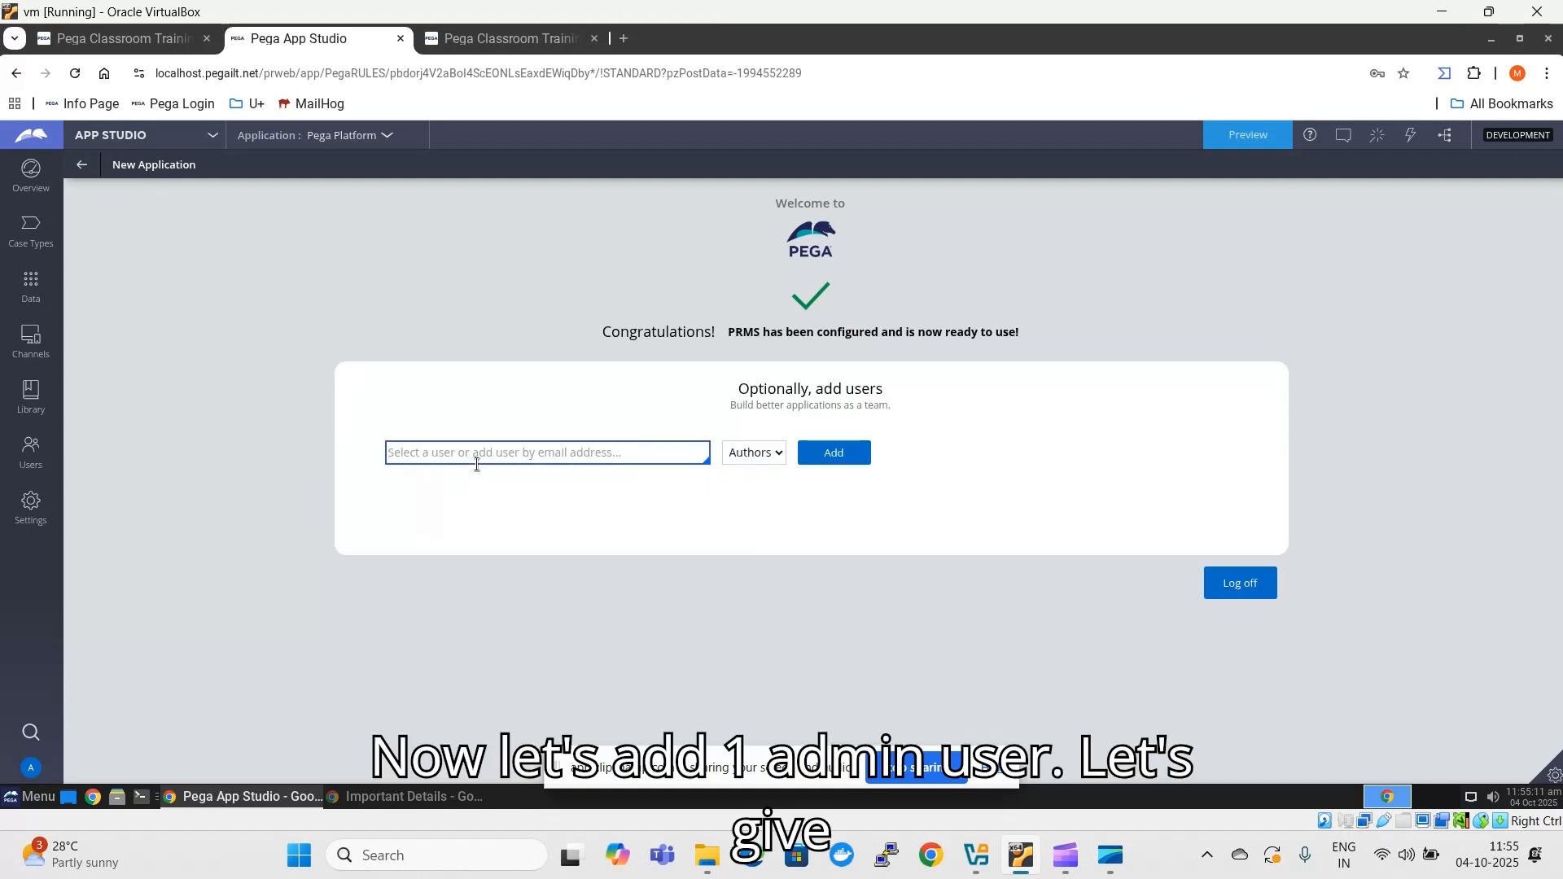
{"action": "type", "text": "Admin"}
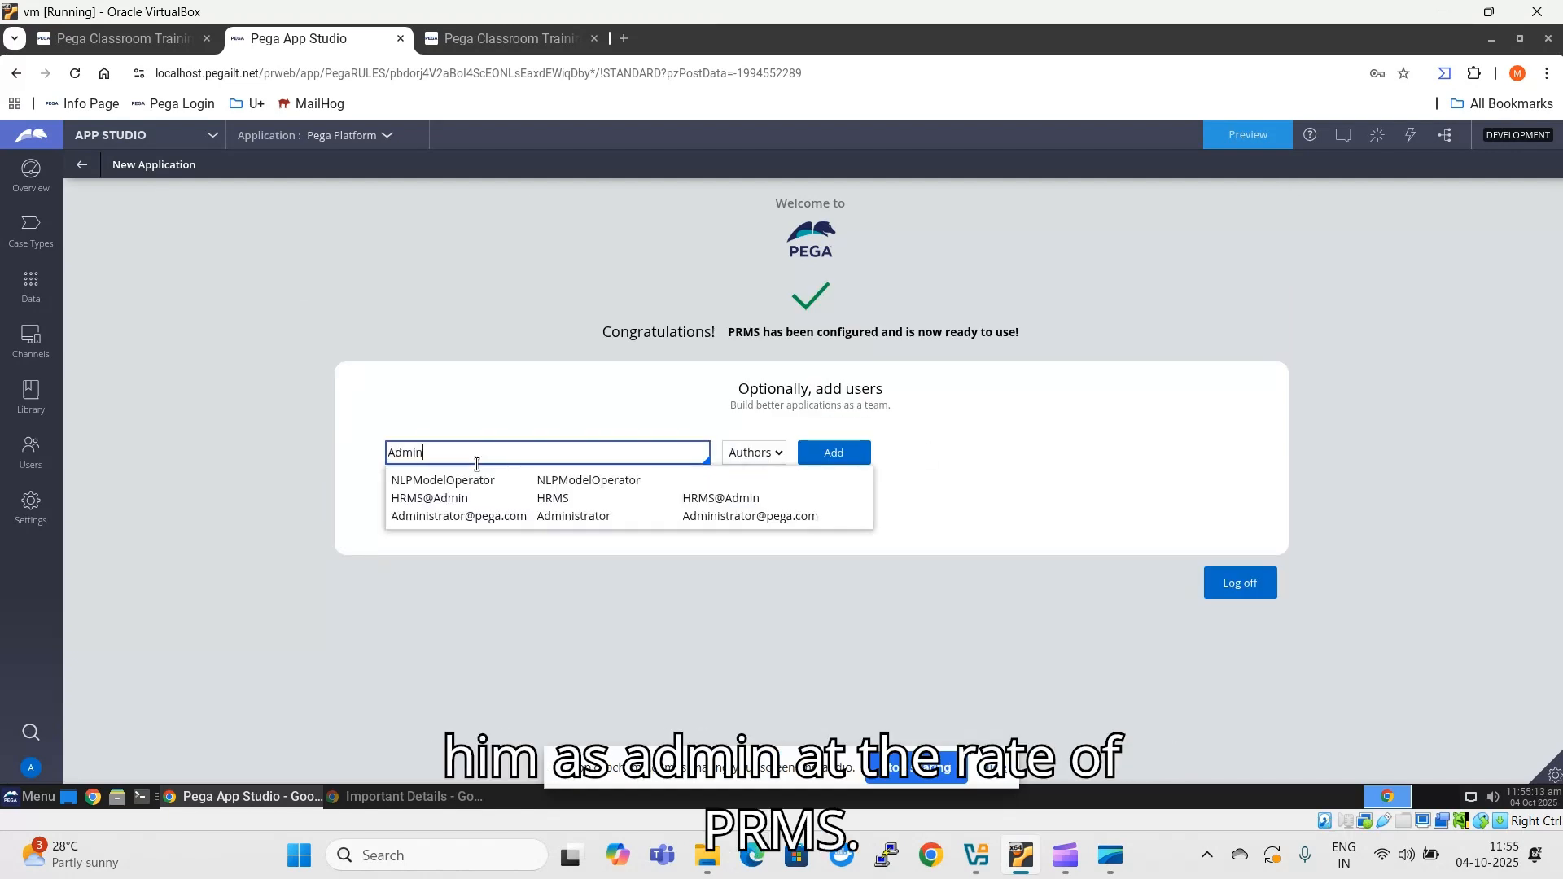
{"action": "type", "text": "@PRMS"}
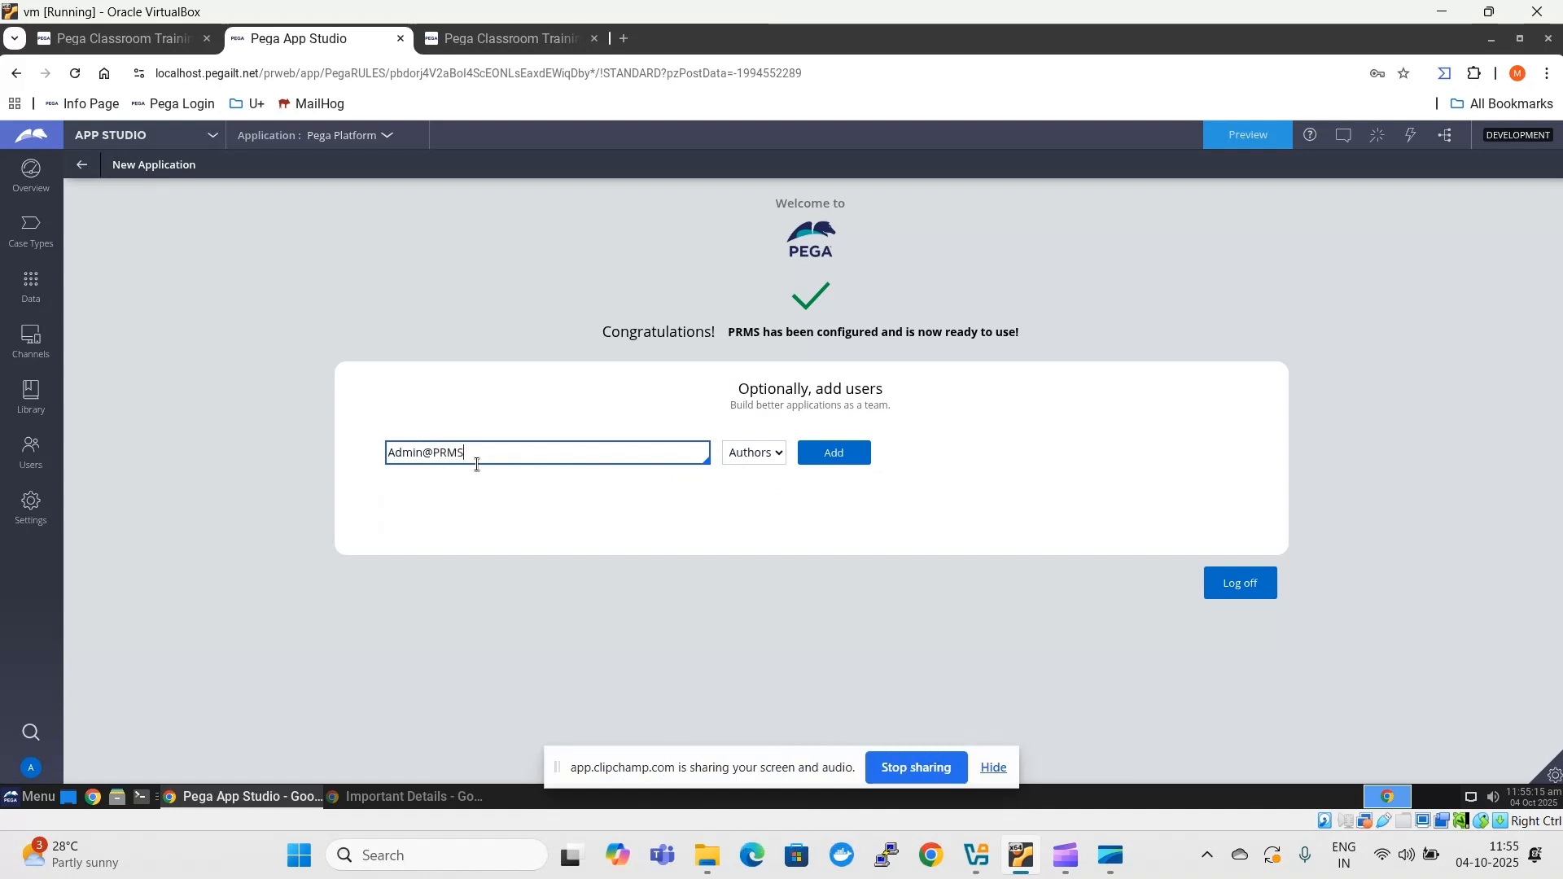
{"action": "left_click", "coordinate": [842, 454]}
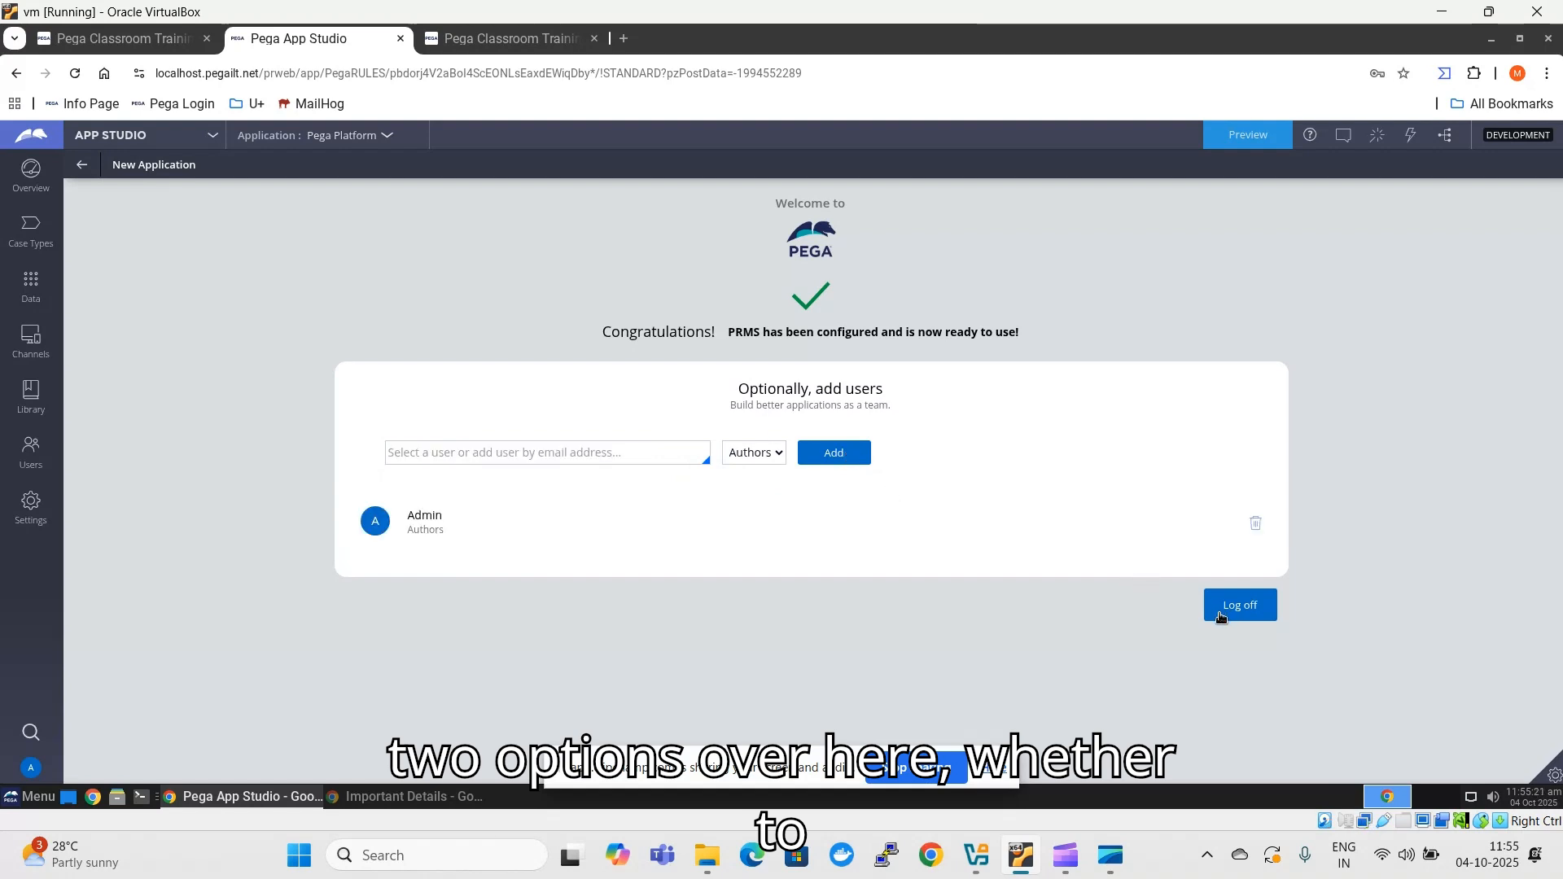
- Switch to Dev Studio and open the PRMS 01.01.01 rule from the Application records under Application Definition
{"action": "left_click", "coordinate": [120, 142]}
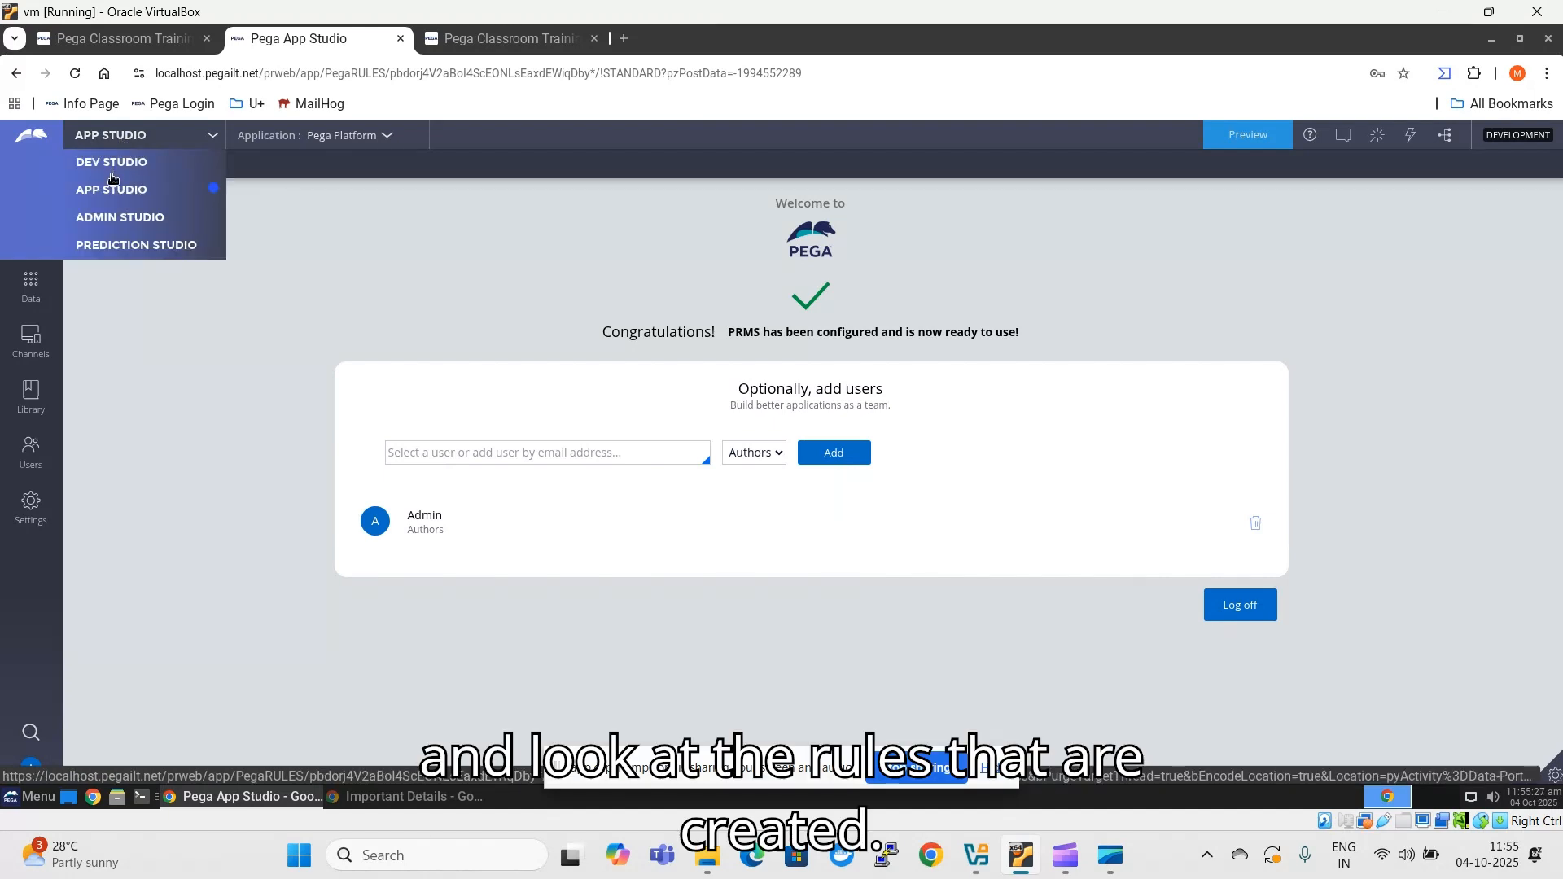
{"action": "left_click", "coordinate": [113, 163]}
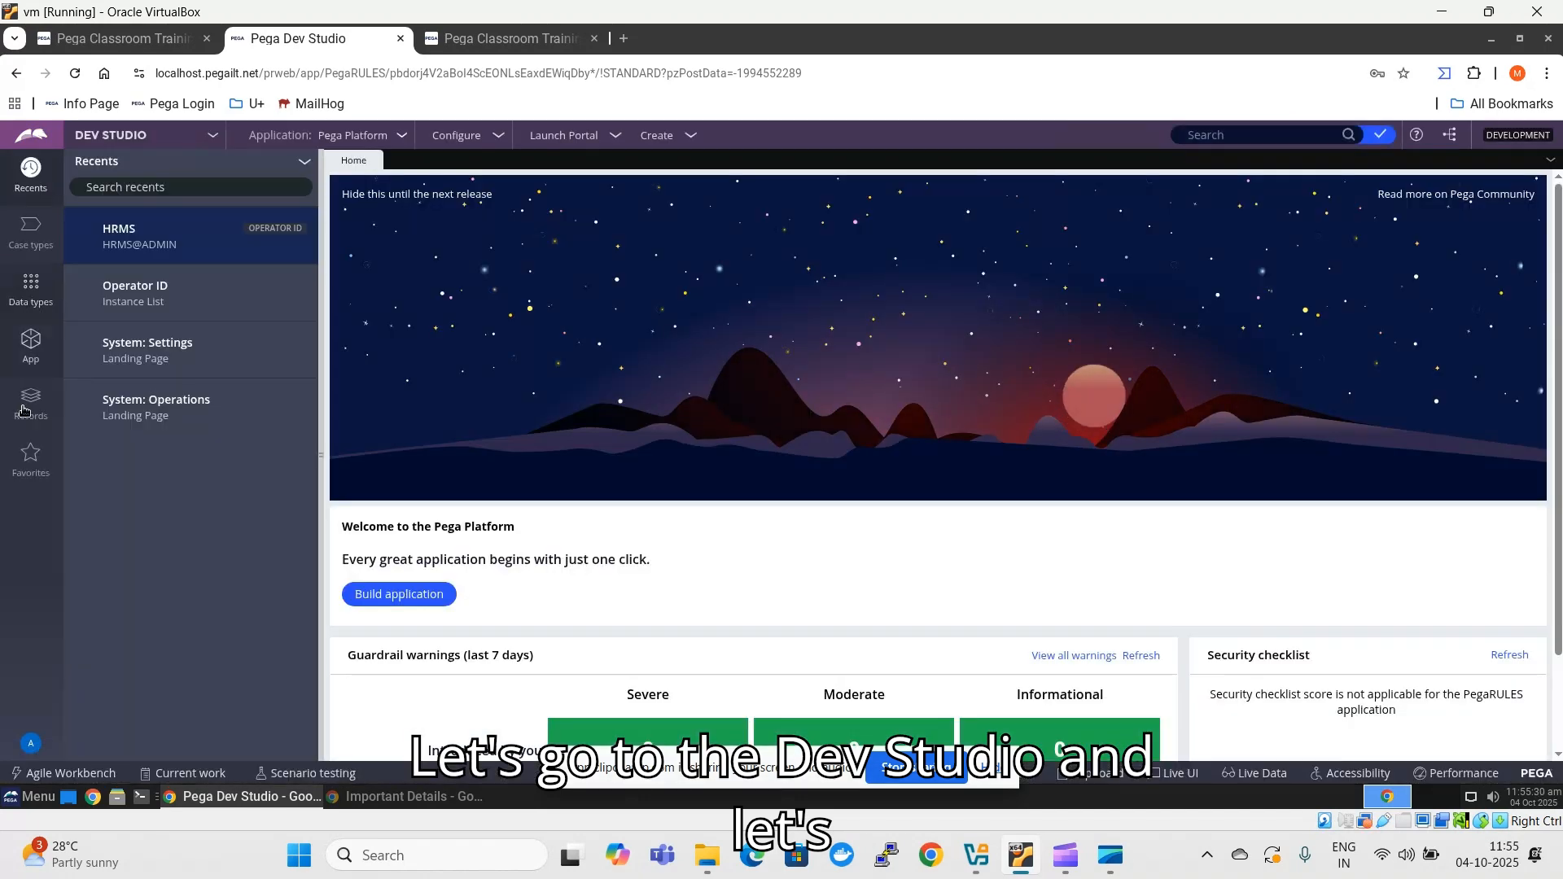
{"action": "left_click", "coordinate": [23, 412]}
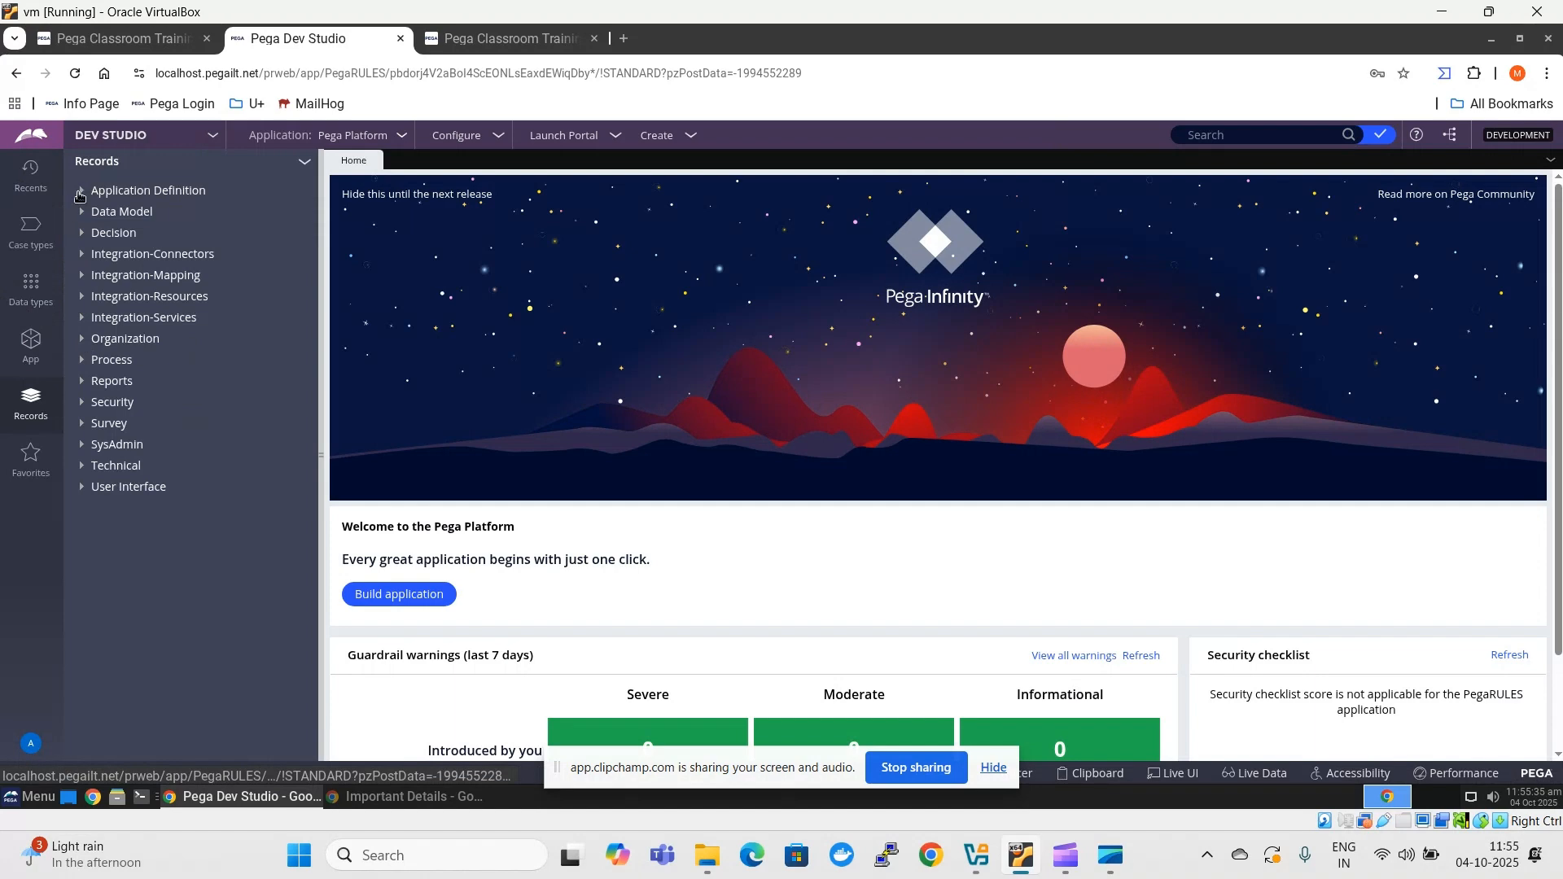
{"action": "left_click", "coordinate": [82, 191]}
{"action": "left_click", "coordinate": [169, 215]}
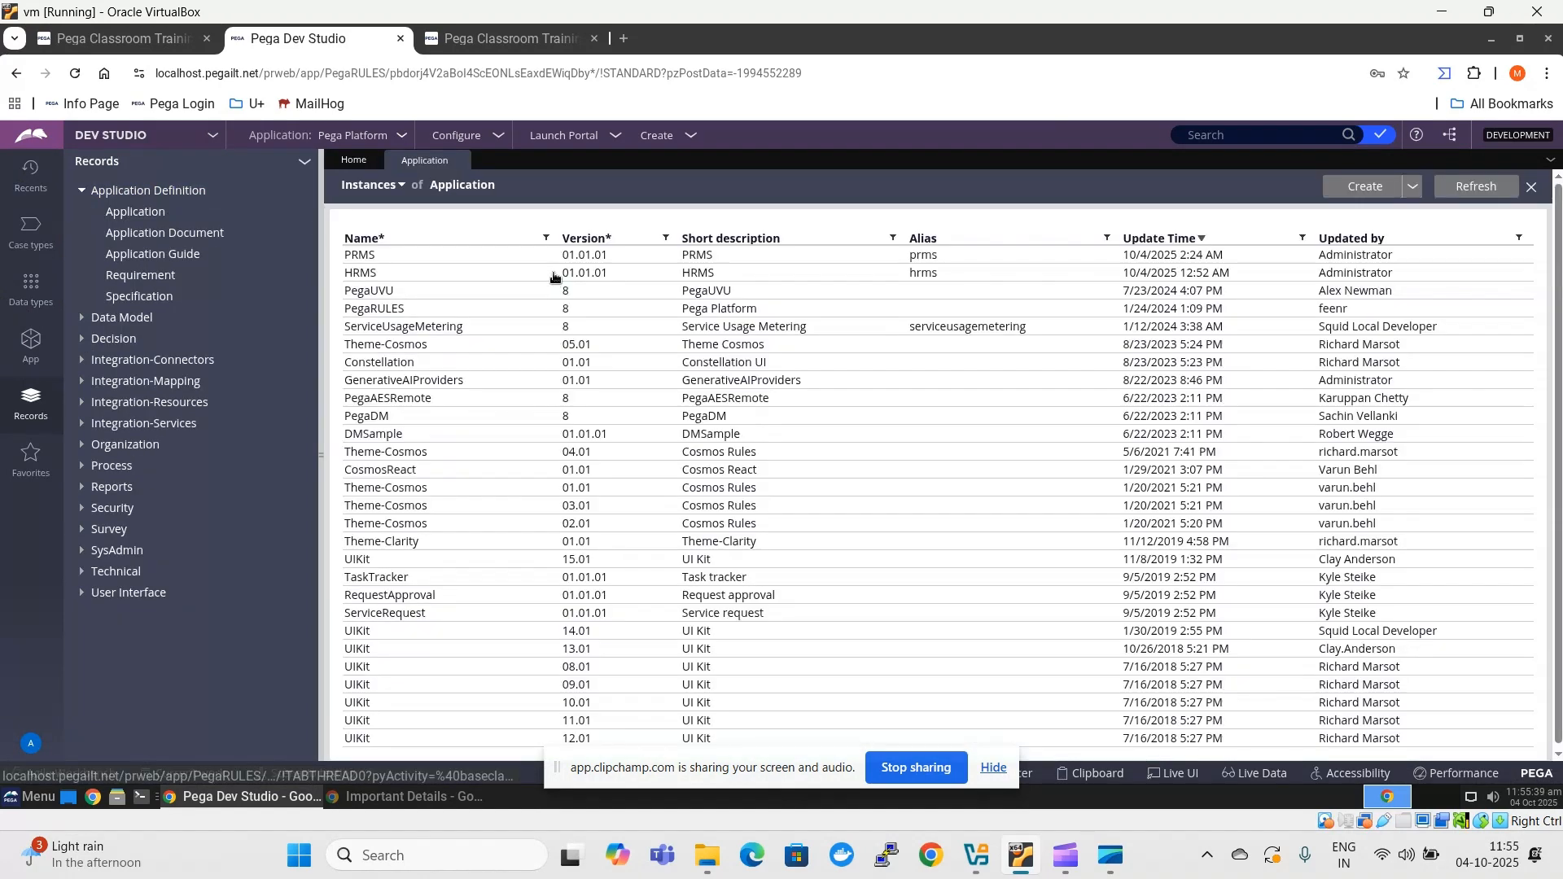
{"action": "left_click", "coordinate": [646, 259]}
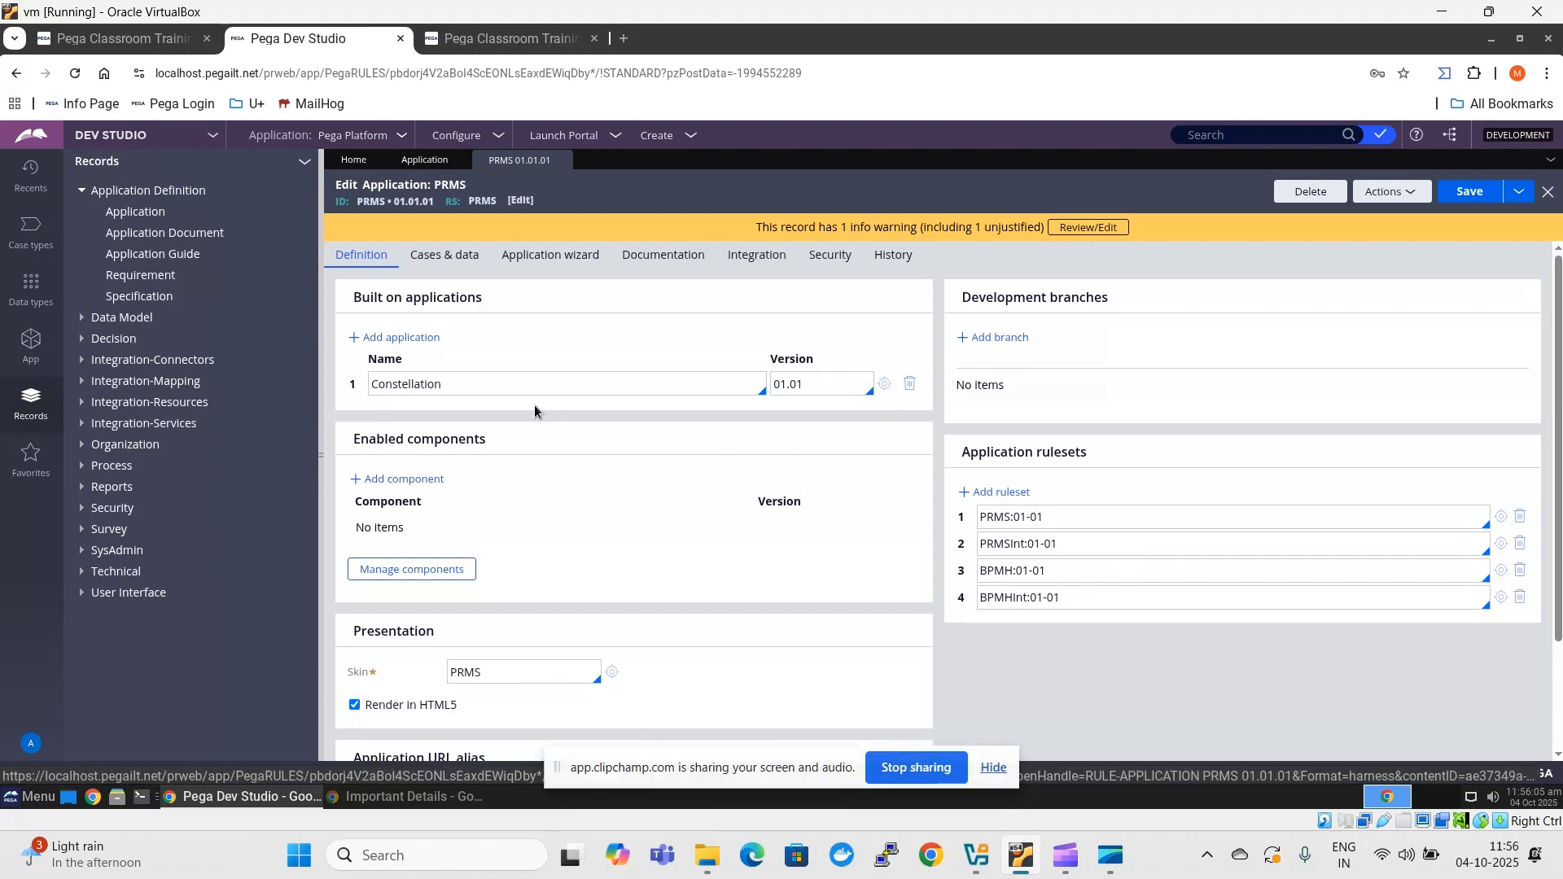
- Examine the application rulesets and the built-on application in the PRMS application definition
{"action": "left_click", "coordinate": [1058, 516]}
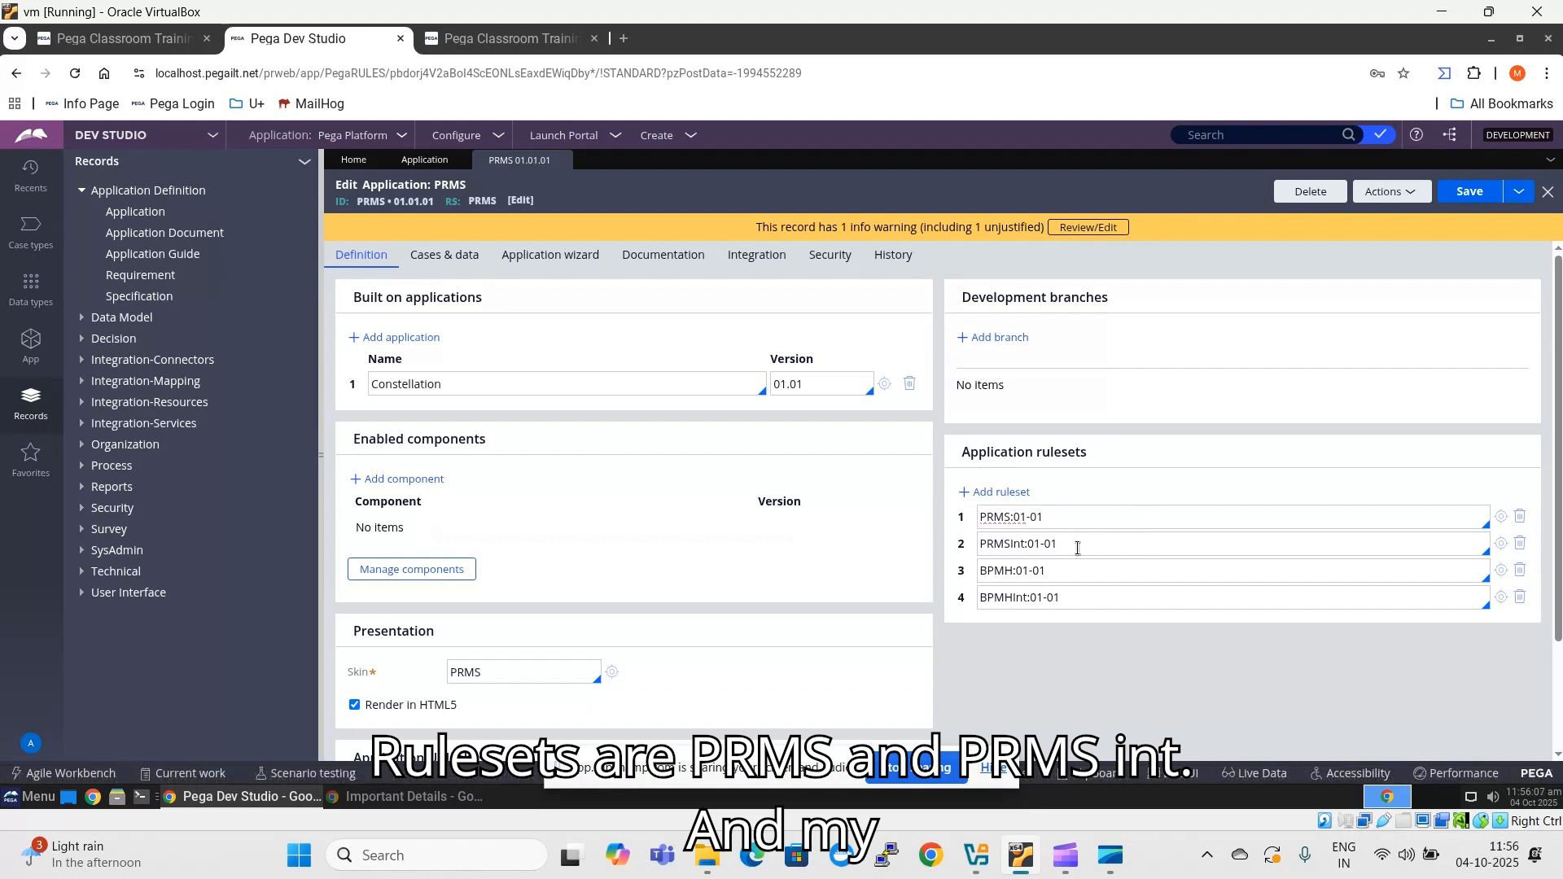
{"action": "left_click", "coordinate": [1077, 545]}
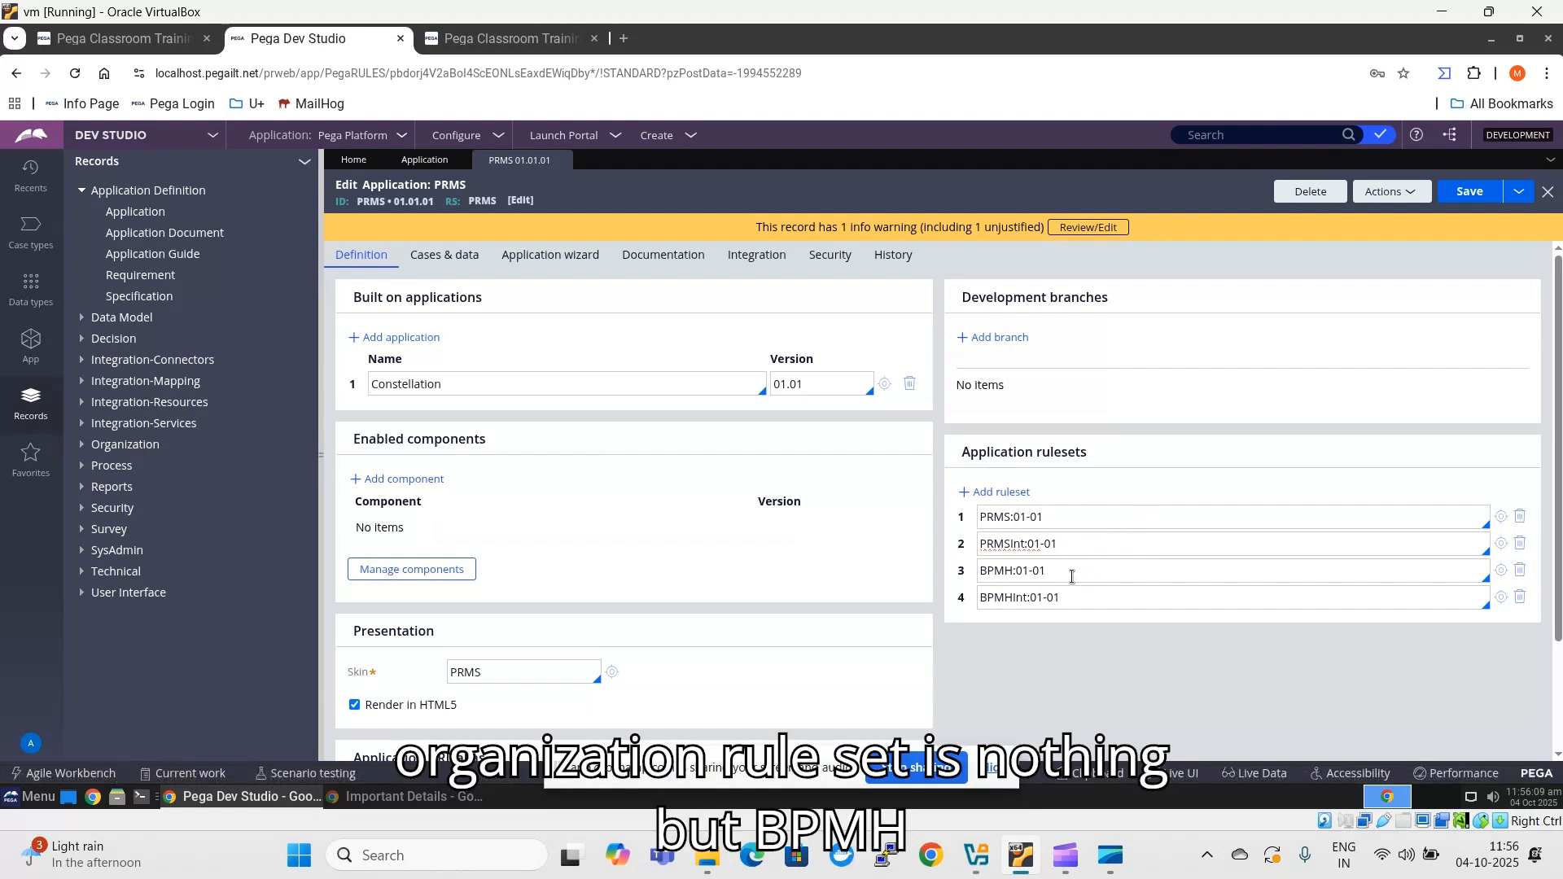
{"action": "left_click", "coordinate": [1072, 576]}
{"action": "left_click", "coordinate": [1071, 594]}
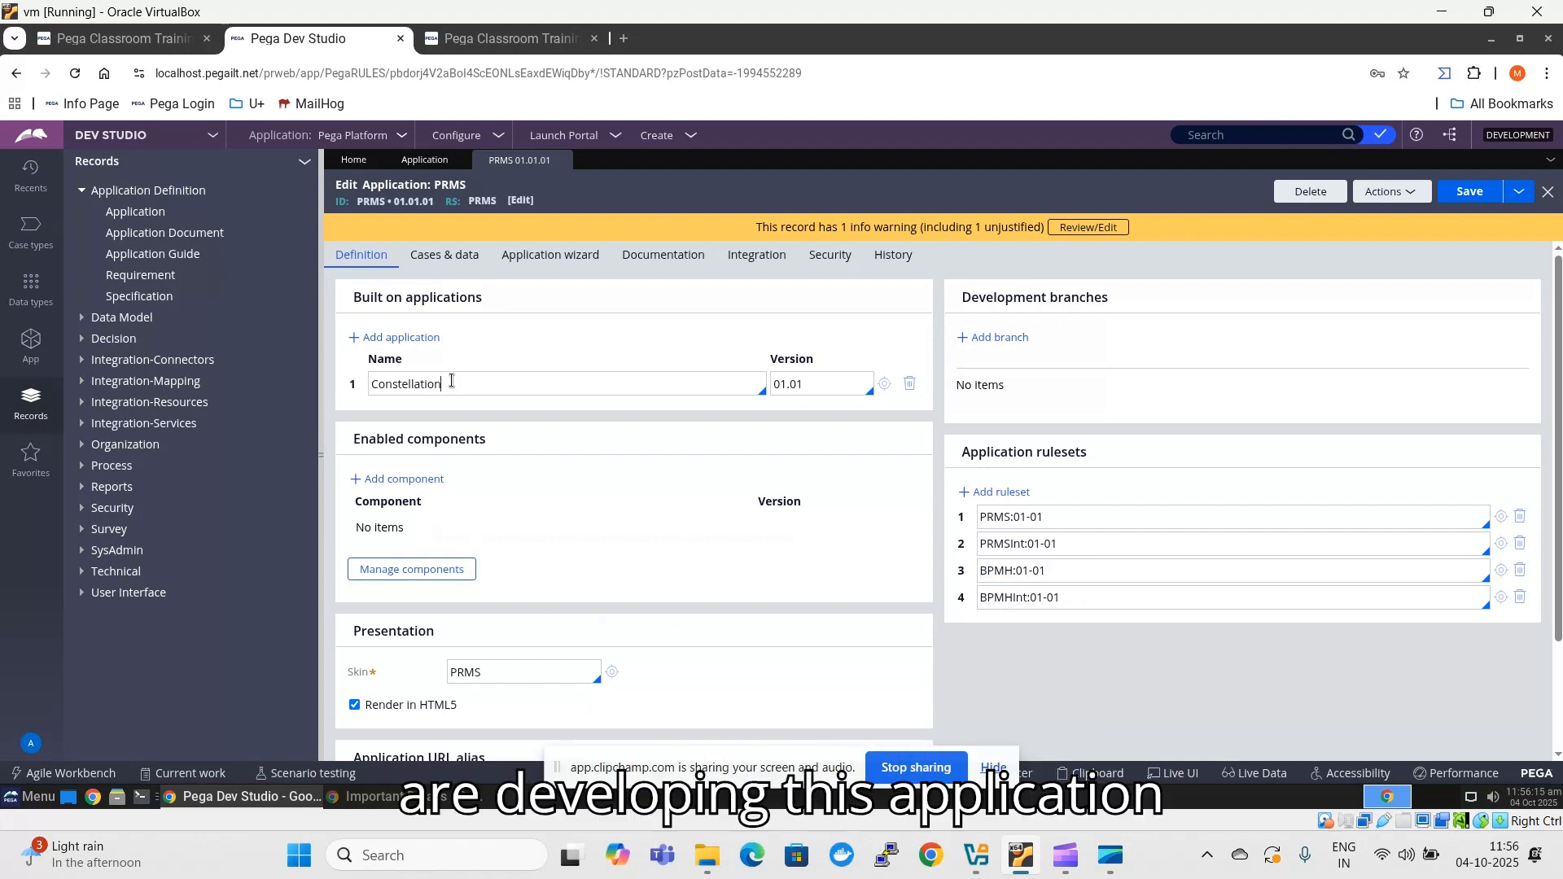
{"action": "double_click", "coordinate": [403, 384]}
{"action": "left_click", "coordinate": [526, 438]}
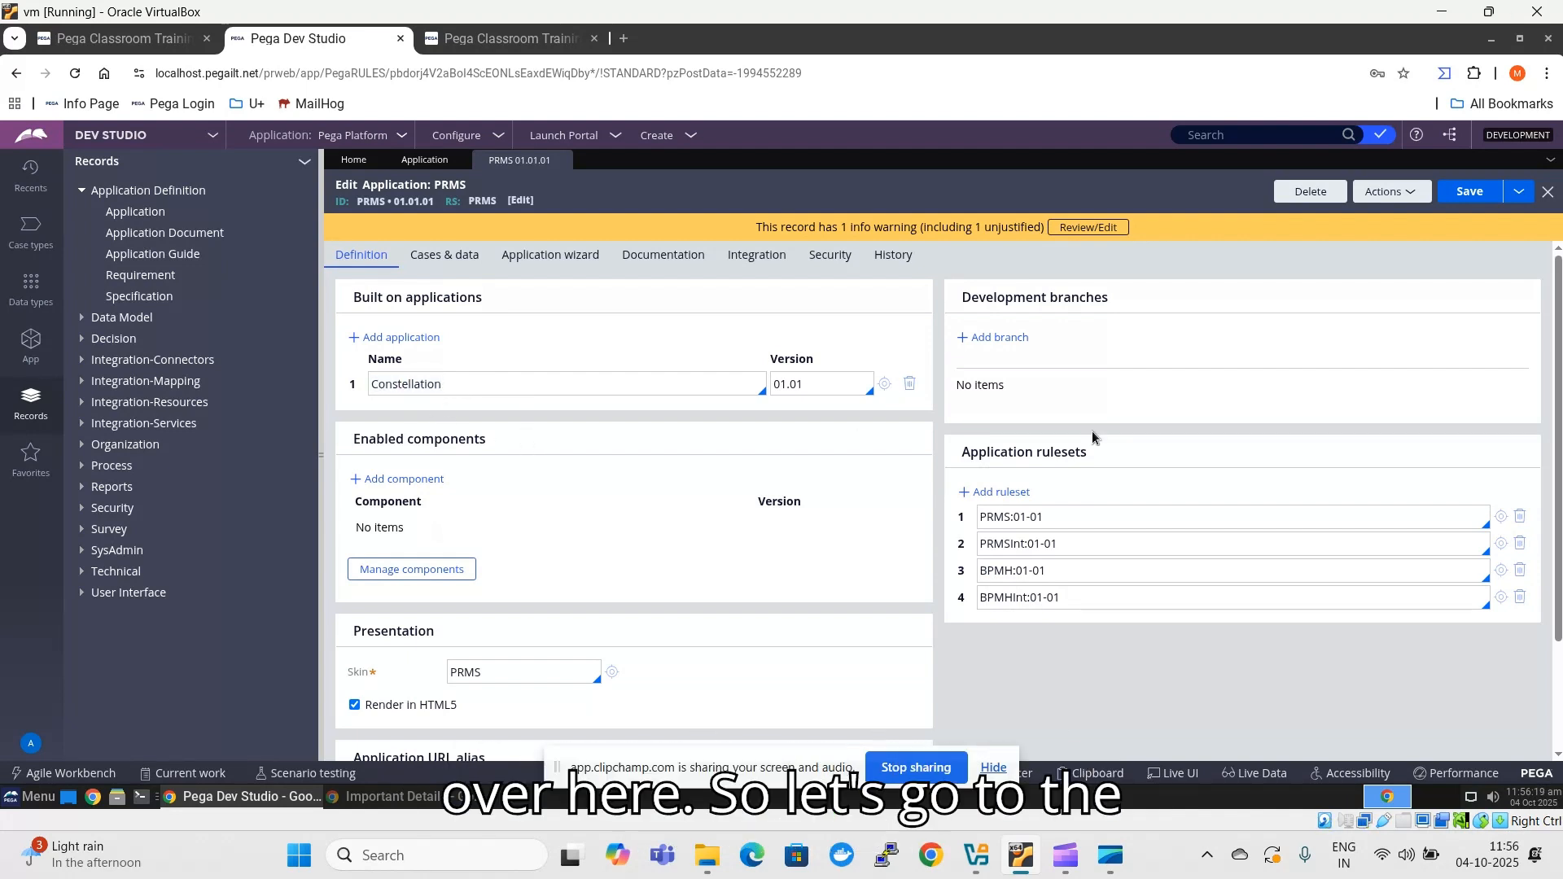
- Open the Admin@PRMS operator ID from the Organization records and examine its access group and application
{"action": "left_click", "coordinate": [82, 444]}
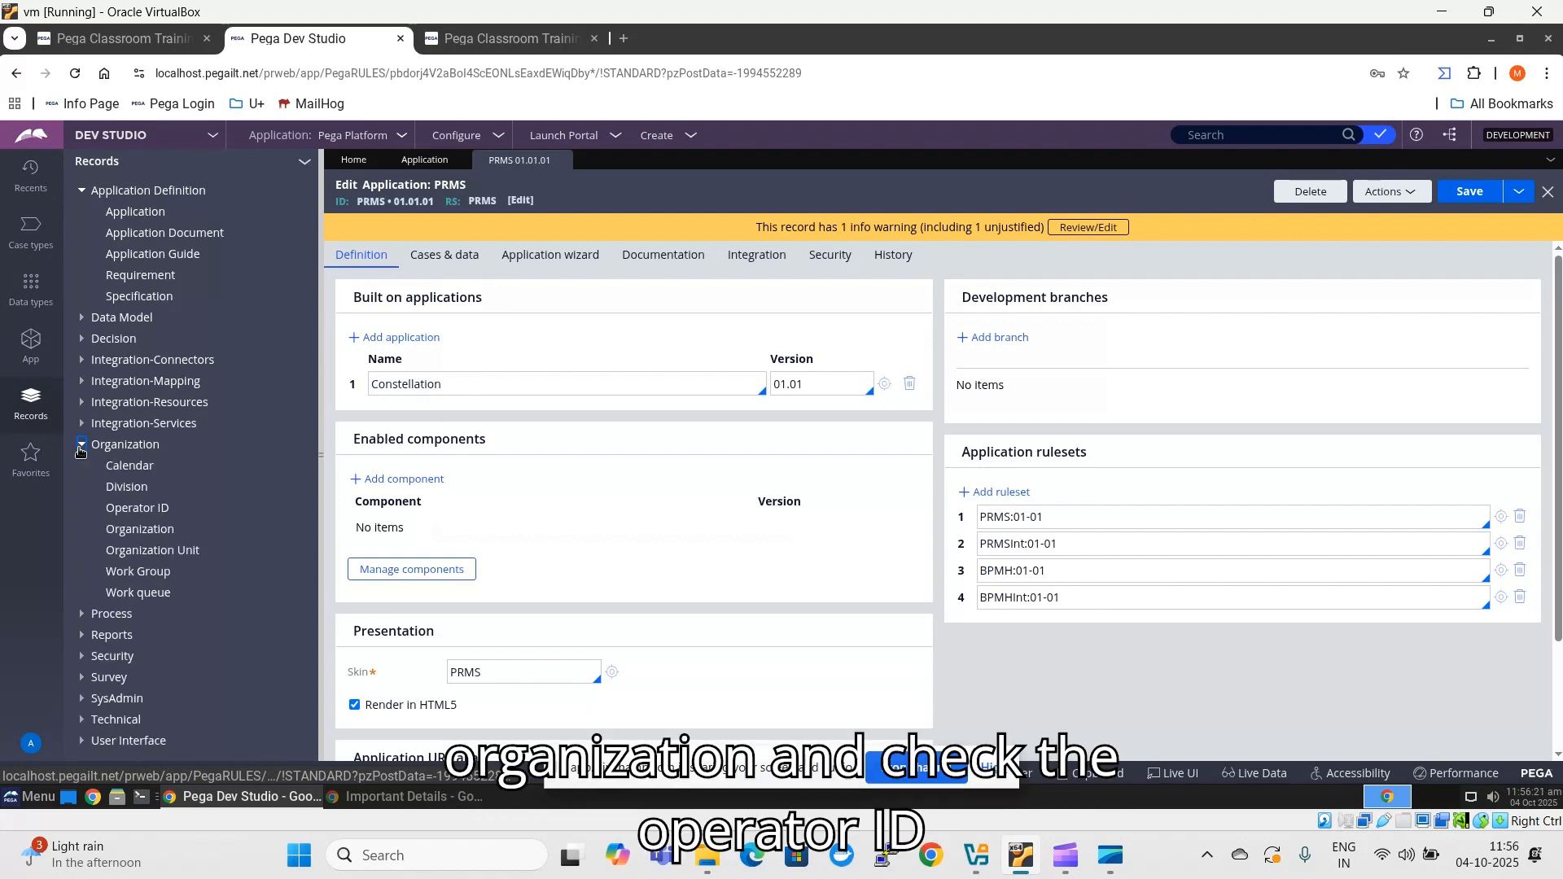
{"action": "left_click", "coordinate": [153, 511]}
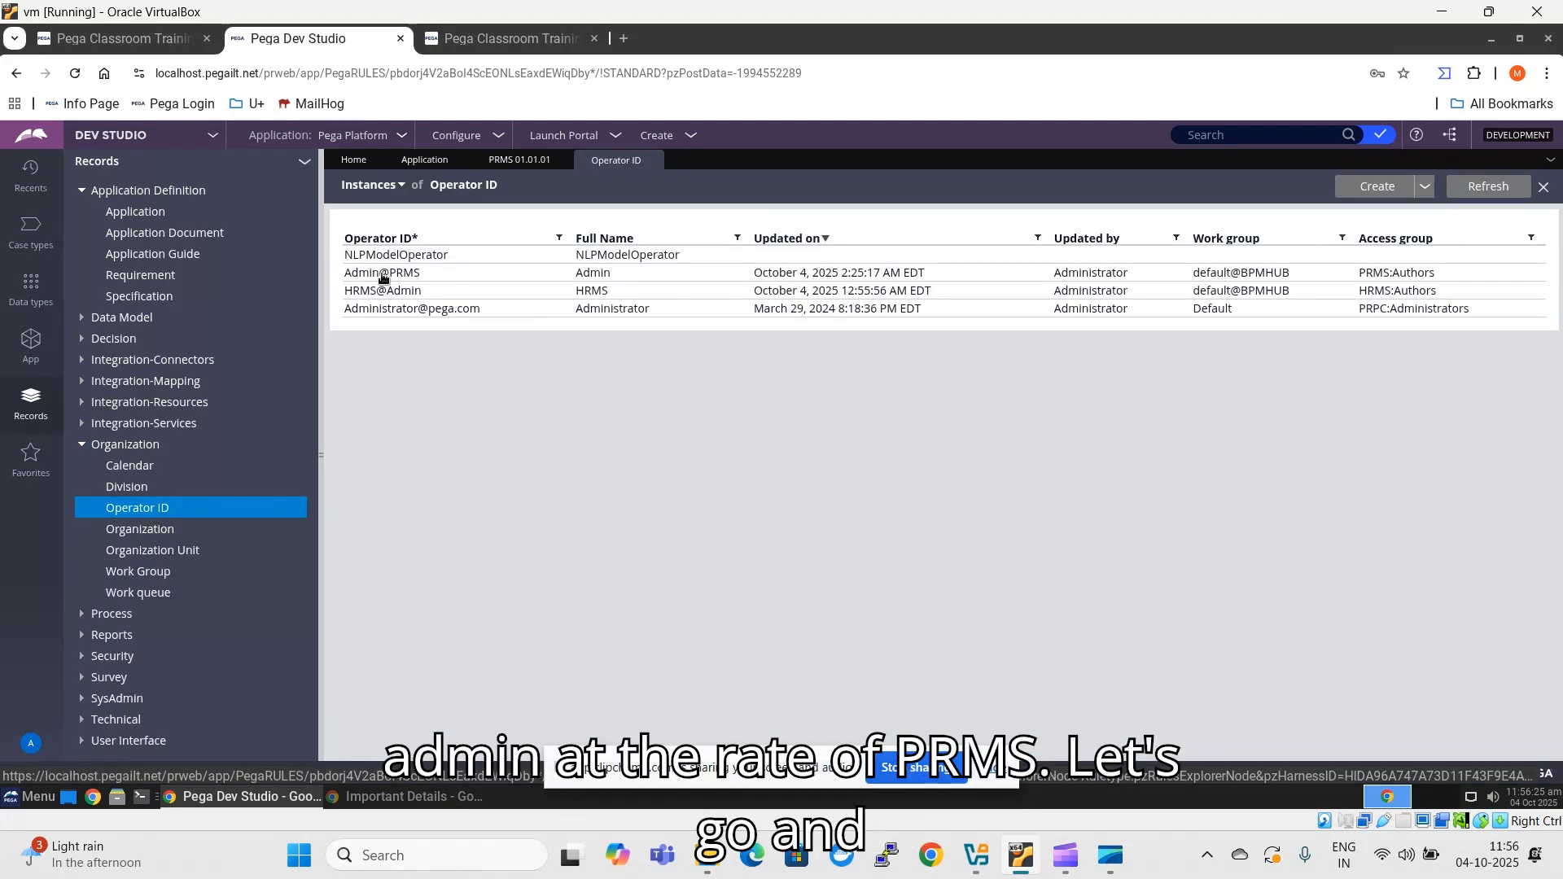
{"action": "left_click", "coordinate": [382, 274]}
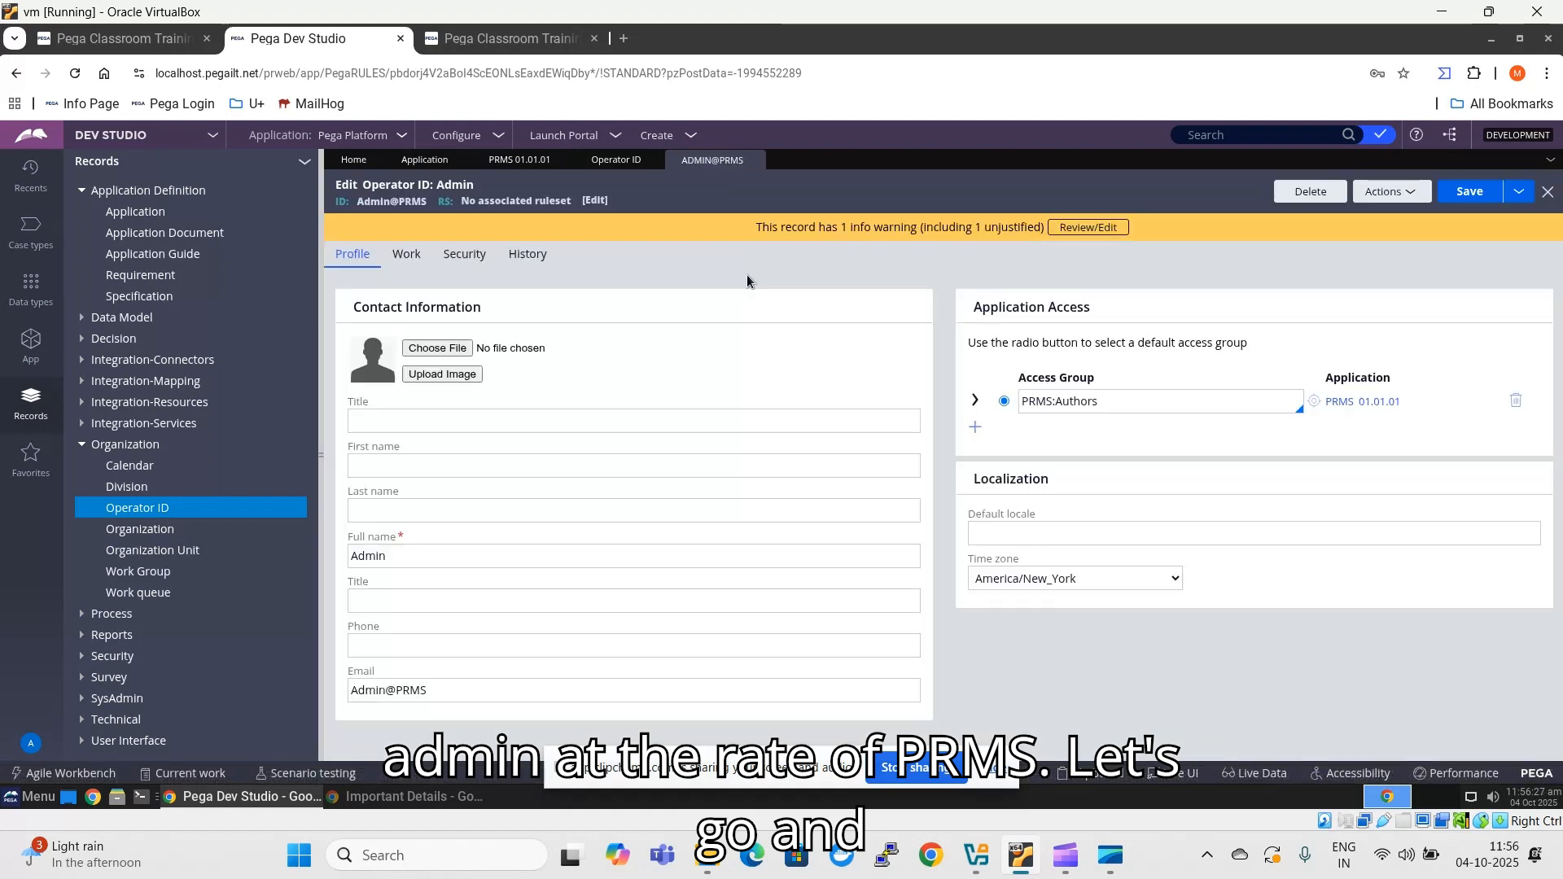
{"action": "double_click", "coordinate": [1120, 400]}
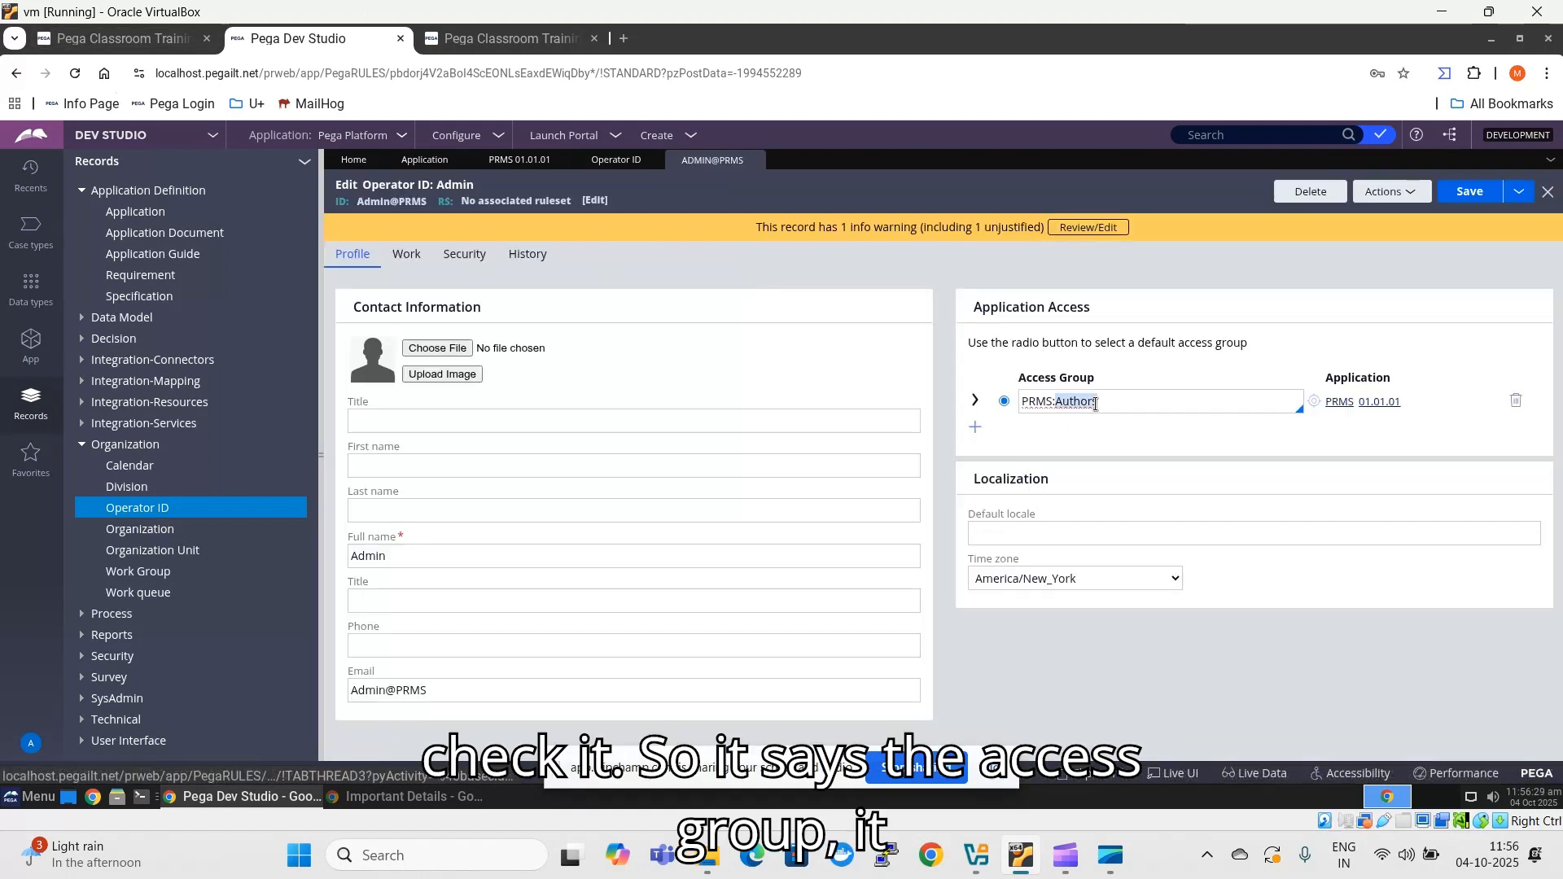
{"action": "left_click", "coordinate": [1120, 401]}
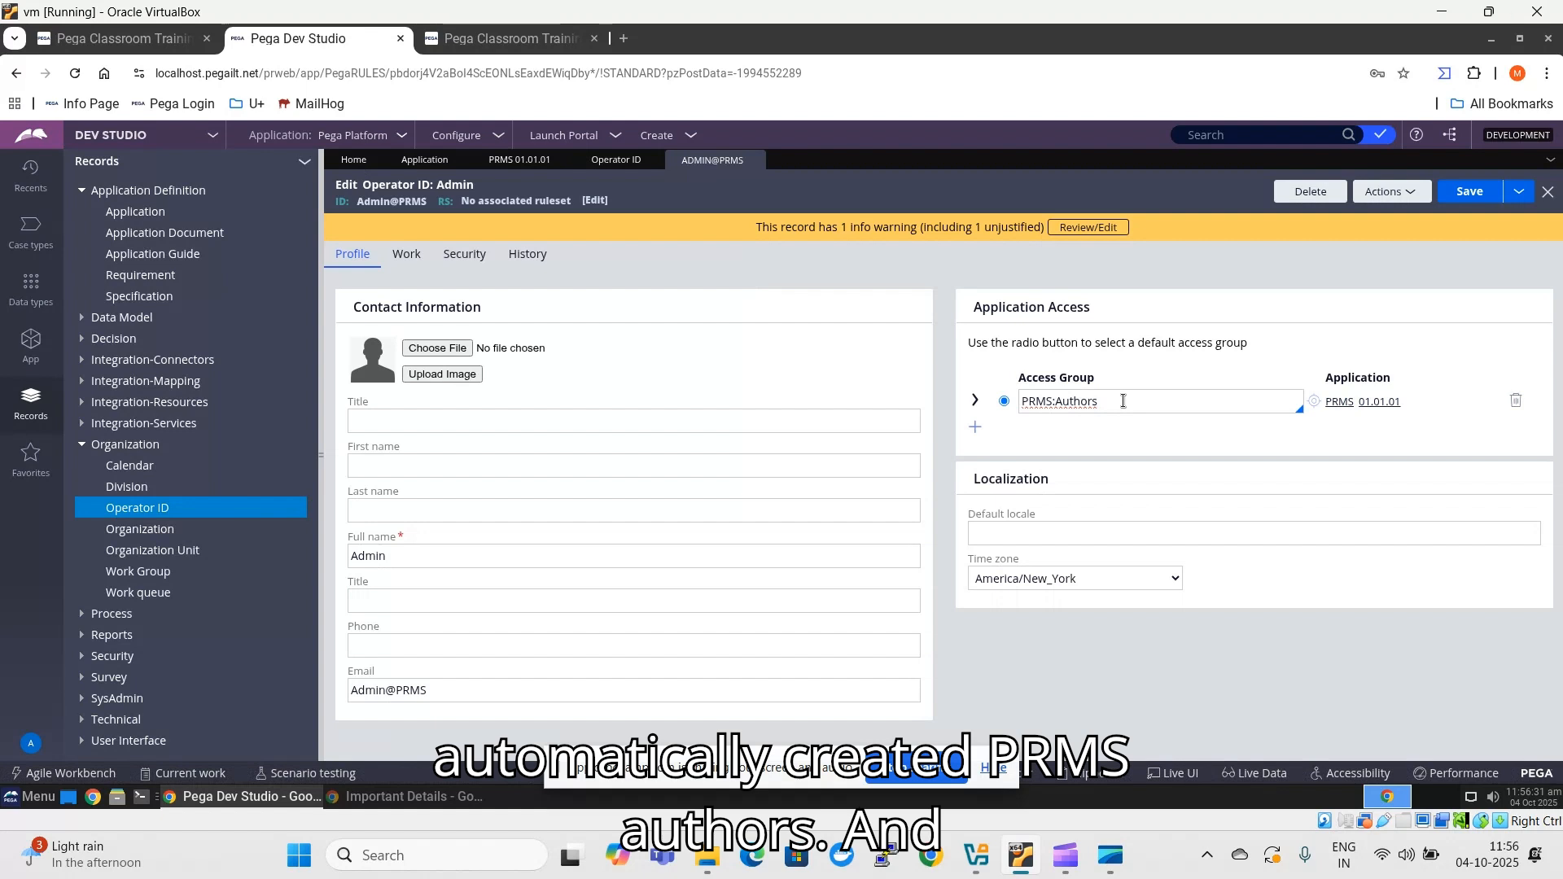
{"action": "left_click", "coordinate": [1013, 410]}
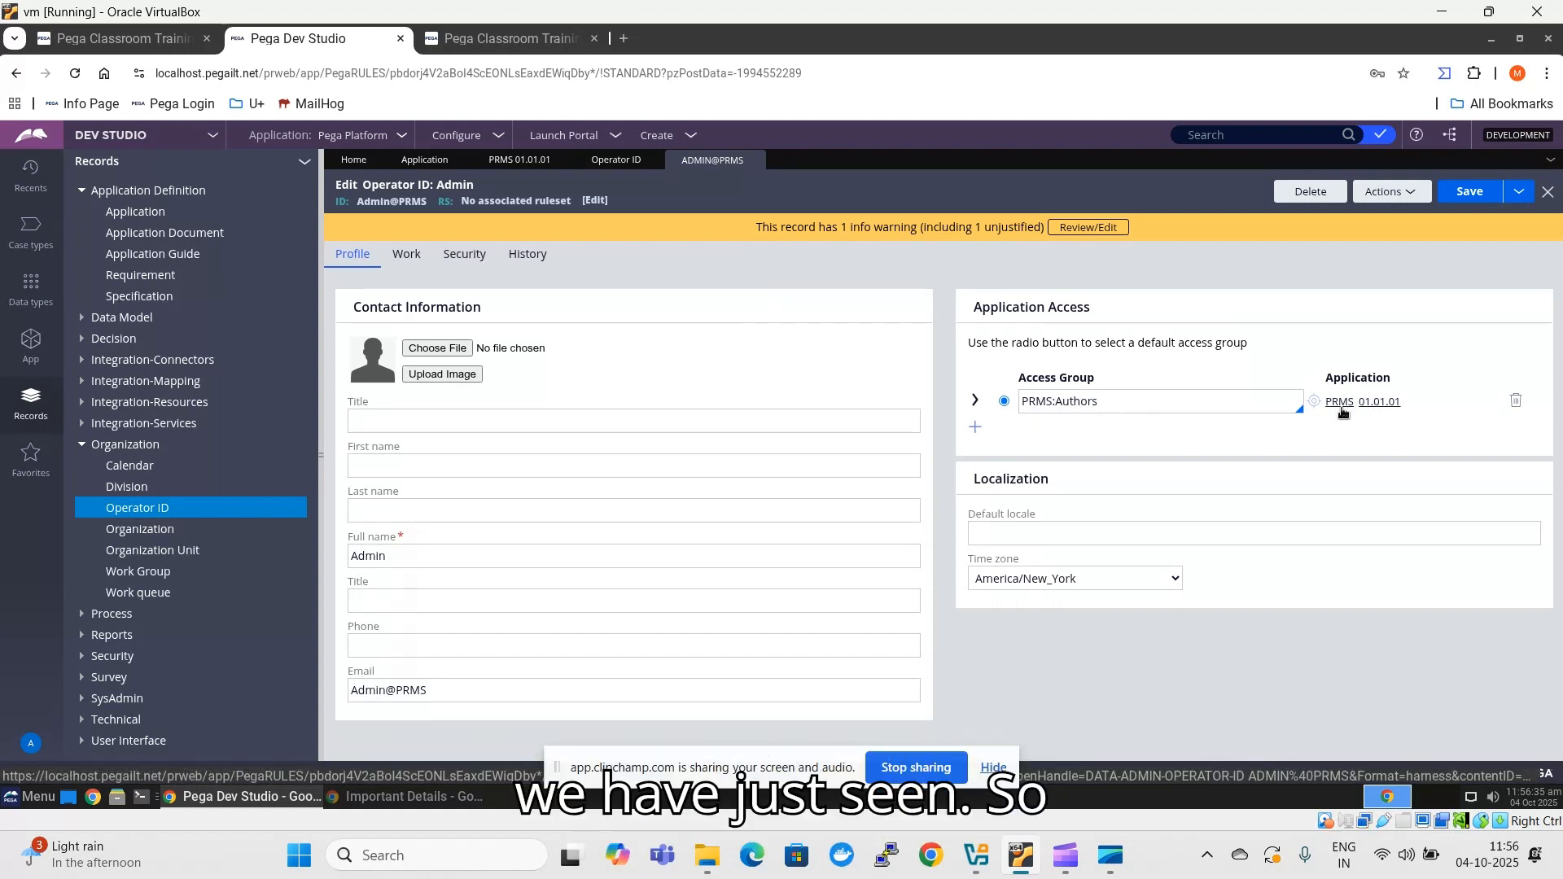
- Associate the PRMS ruleset with the operator record and disable the forced password change on next login in its security settings
{"action": "left_click", "coordinate": [472, 262]}
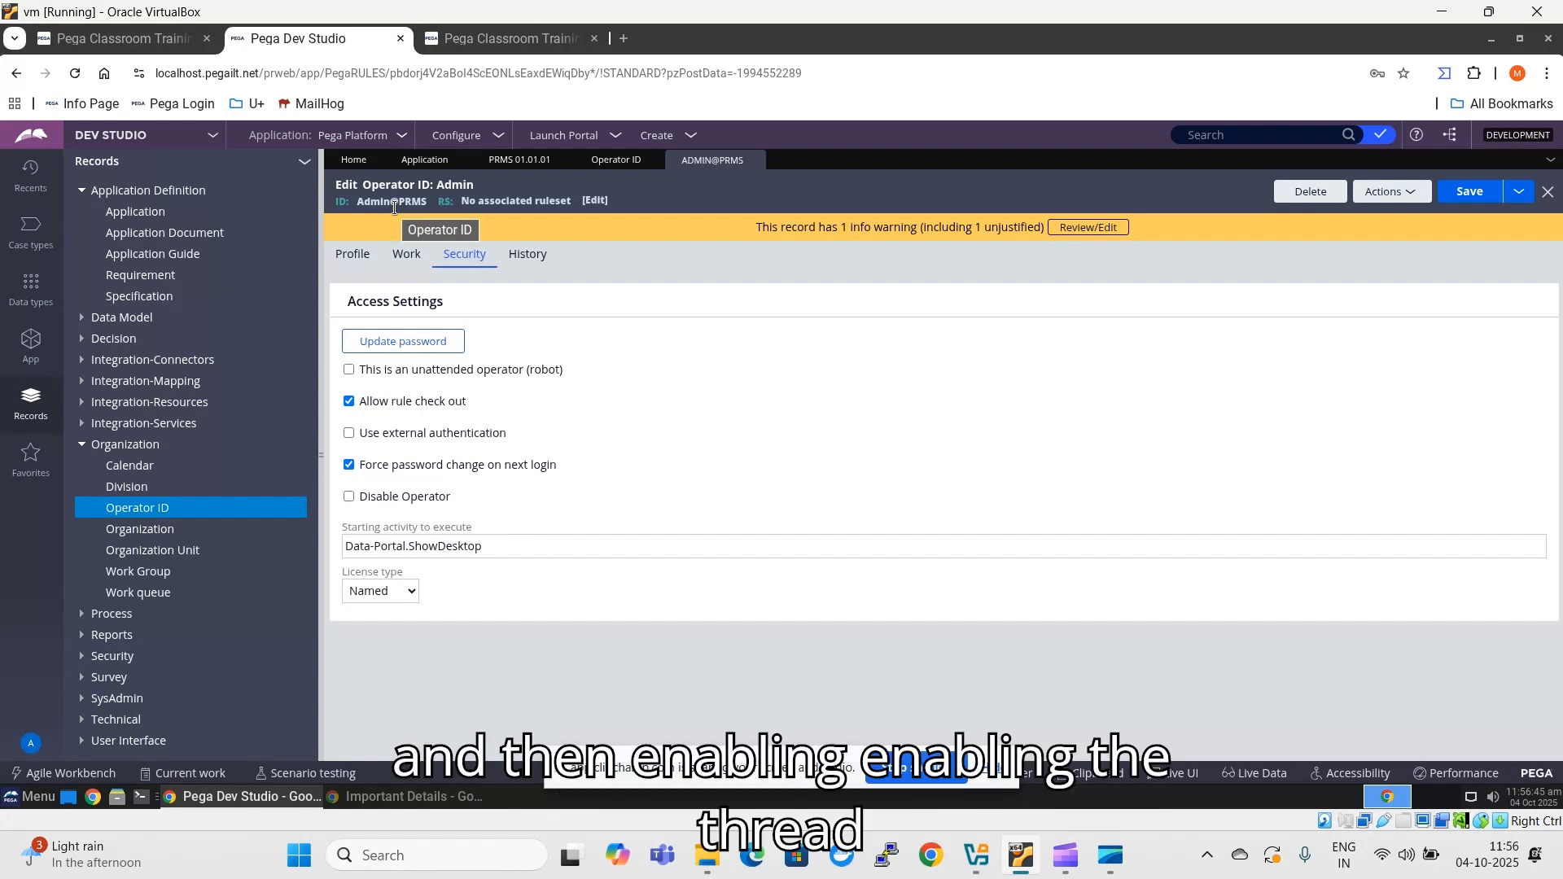
{"action": "left_click", "coordinate": [597, 203]}
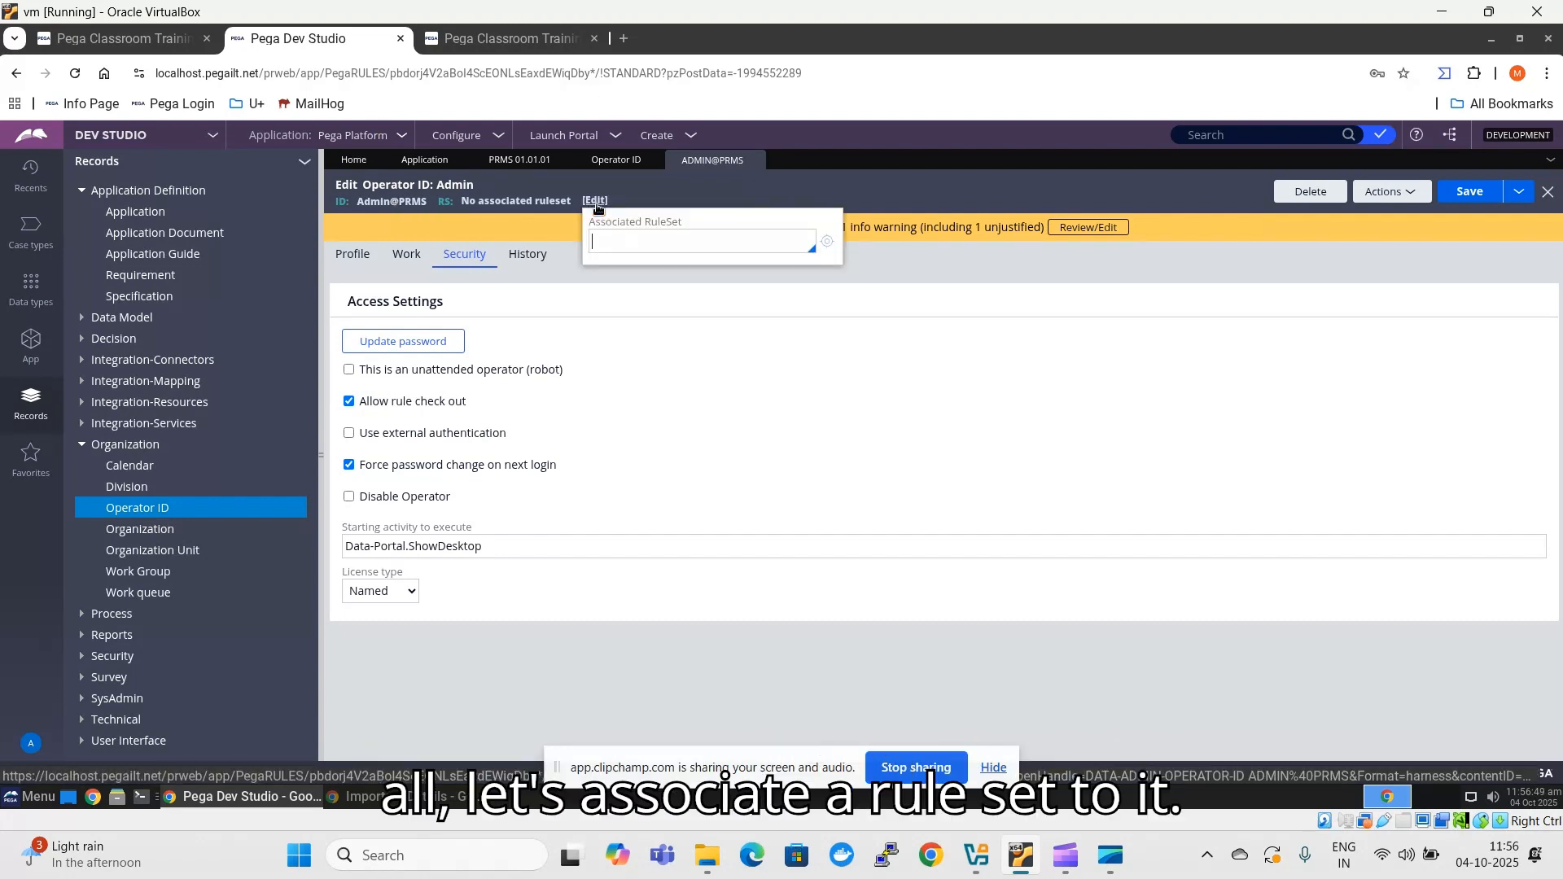
{"action": "type", "text": "PRMS"}
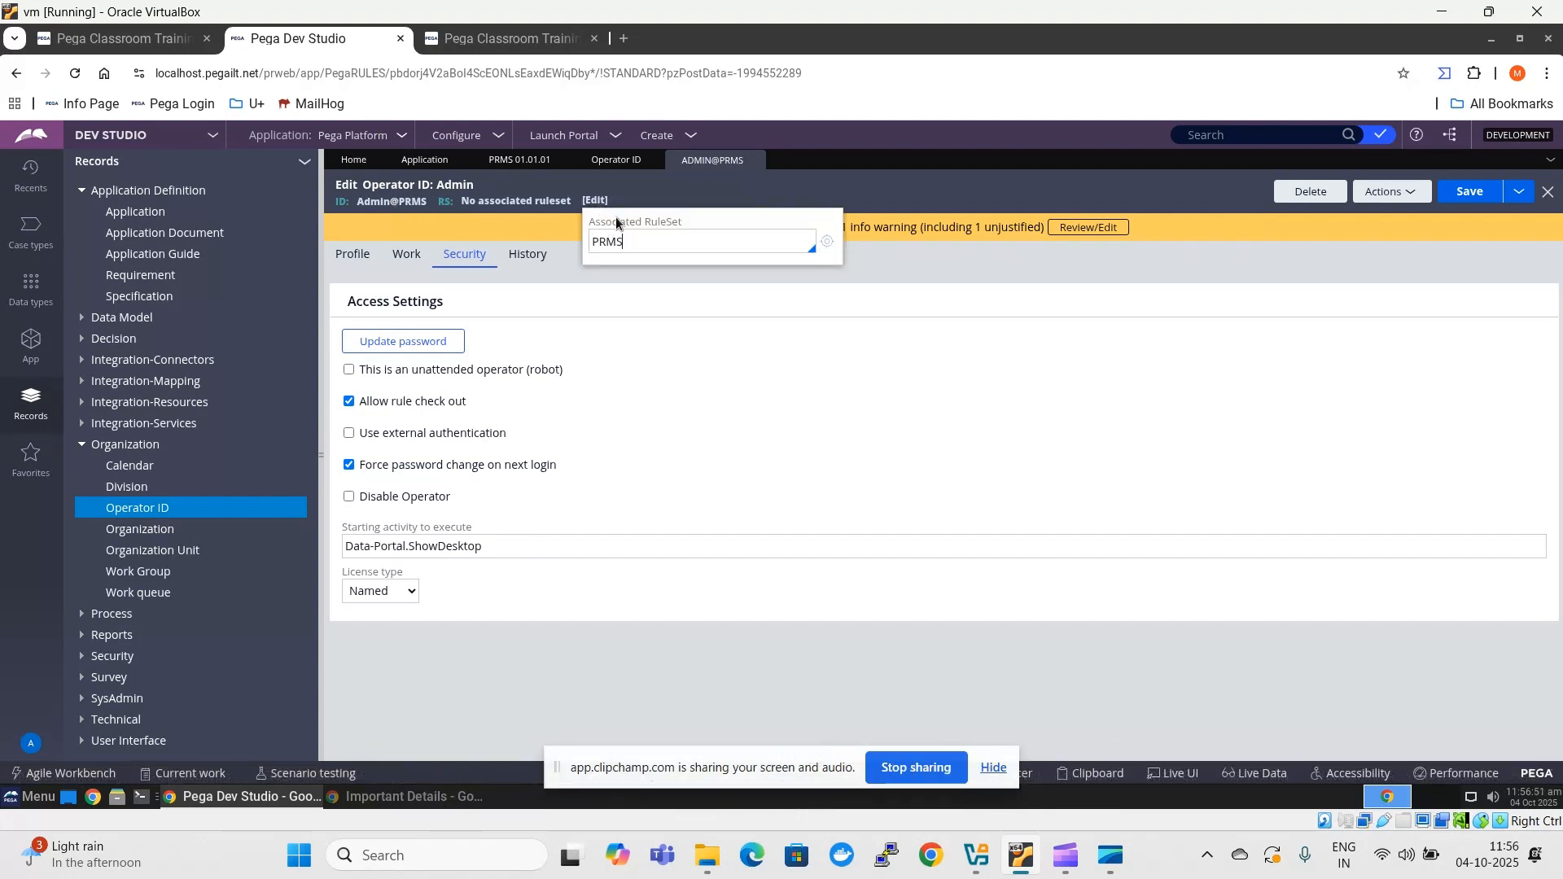
{"action": "left_click", "coordinate": [835, 186]}
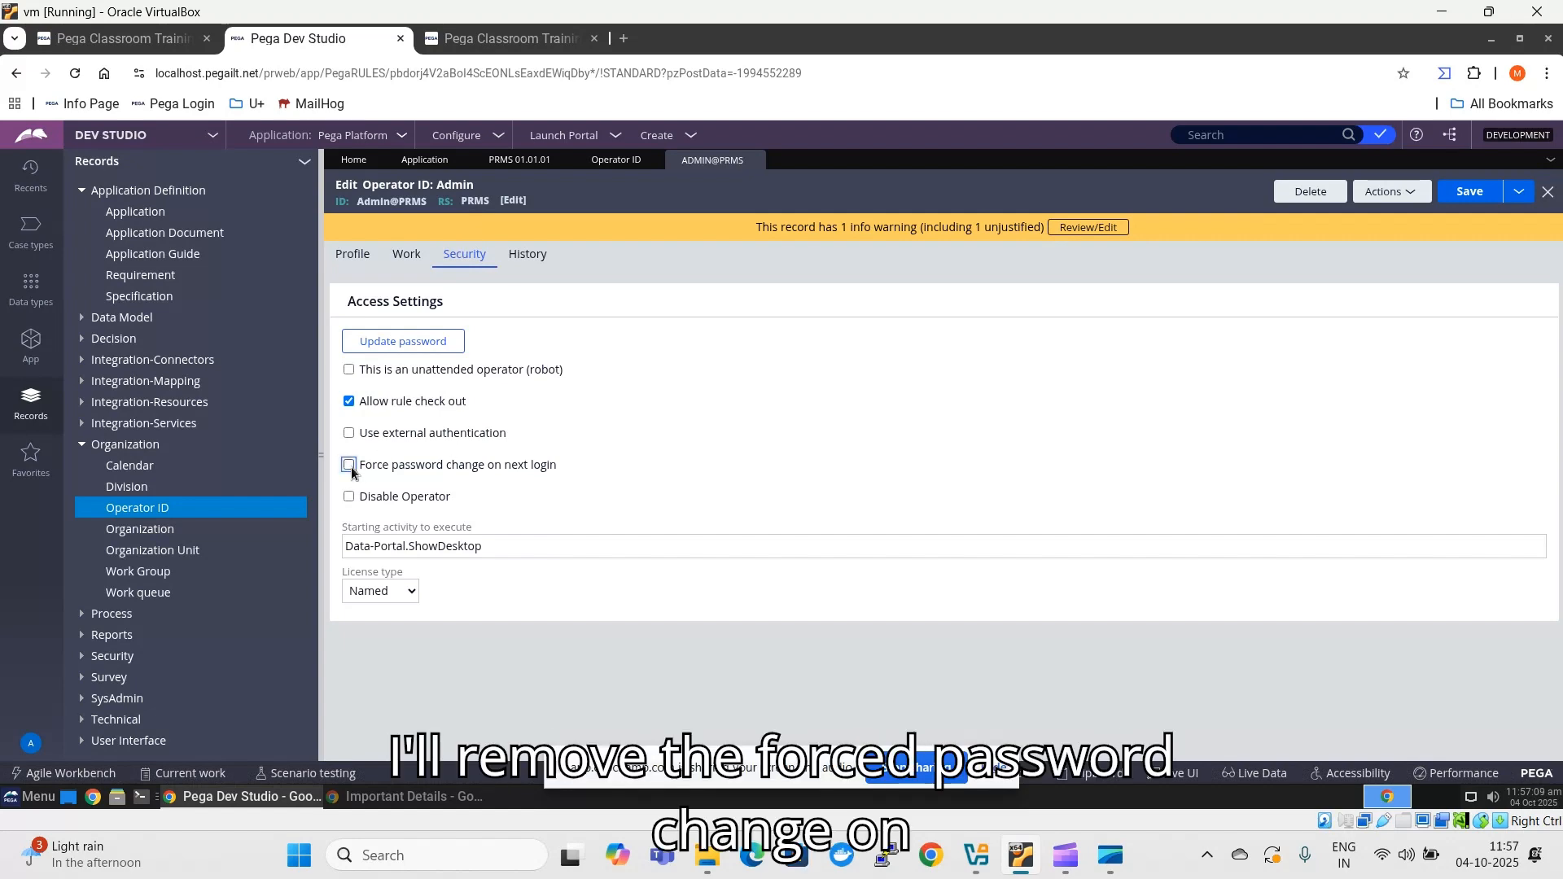
- Update the operator's password by entering and confirming the new password, and save the operator record
{"action": "left_click", "coordinate": [403, 341]}
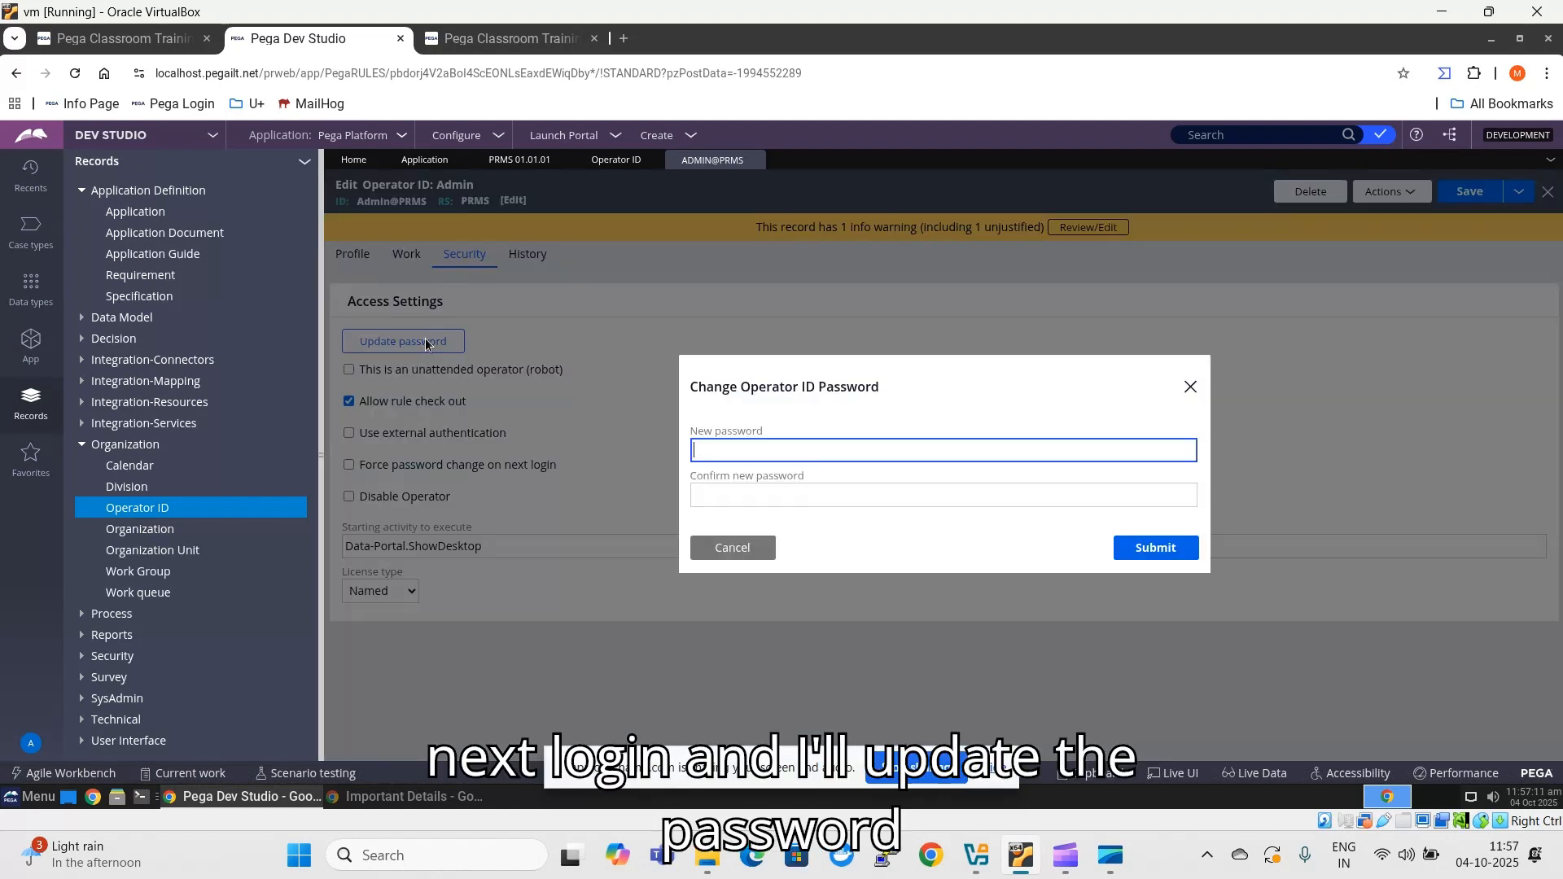
{"action": "type", "text": "r"}
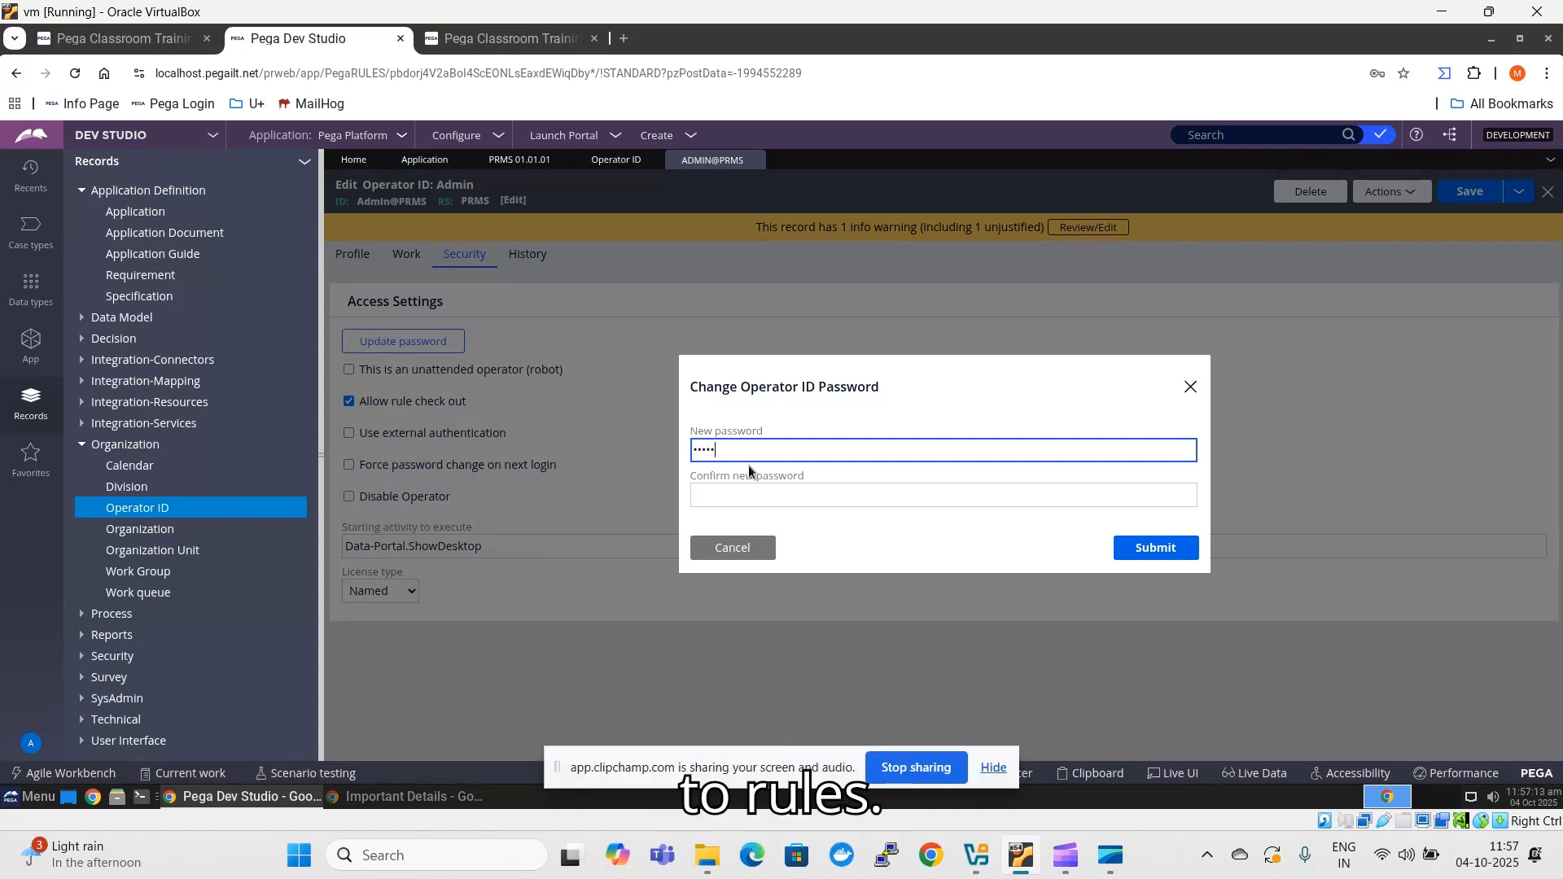
{"action": "key", "text": "Tab"}
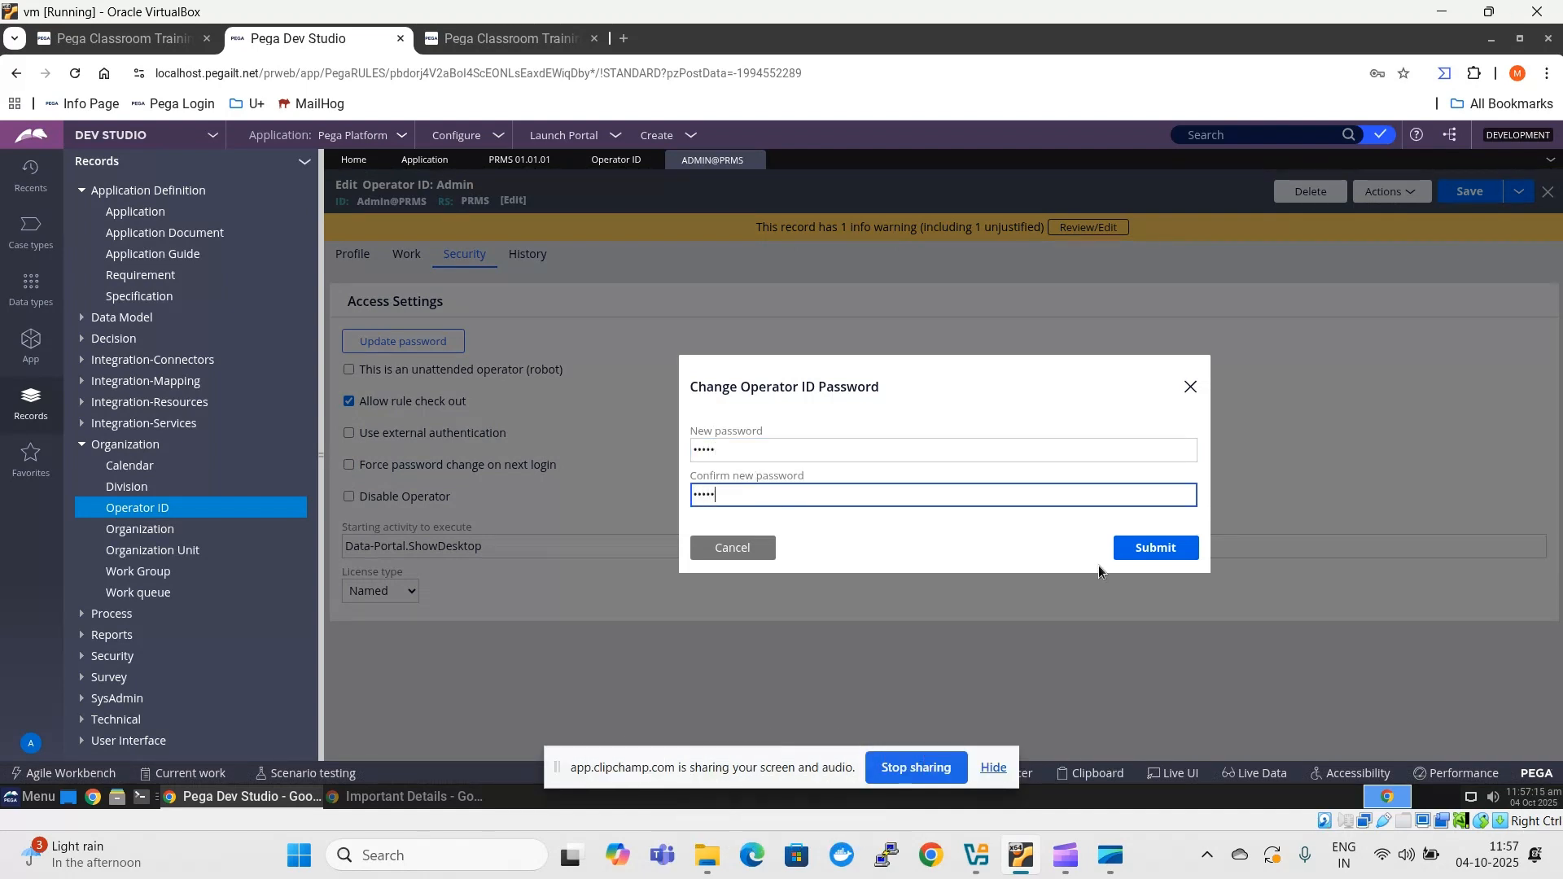
{"action": "left_click", "coordinate": [1147, 551]}
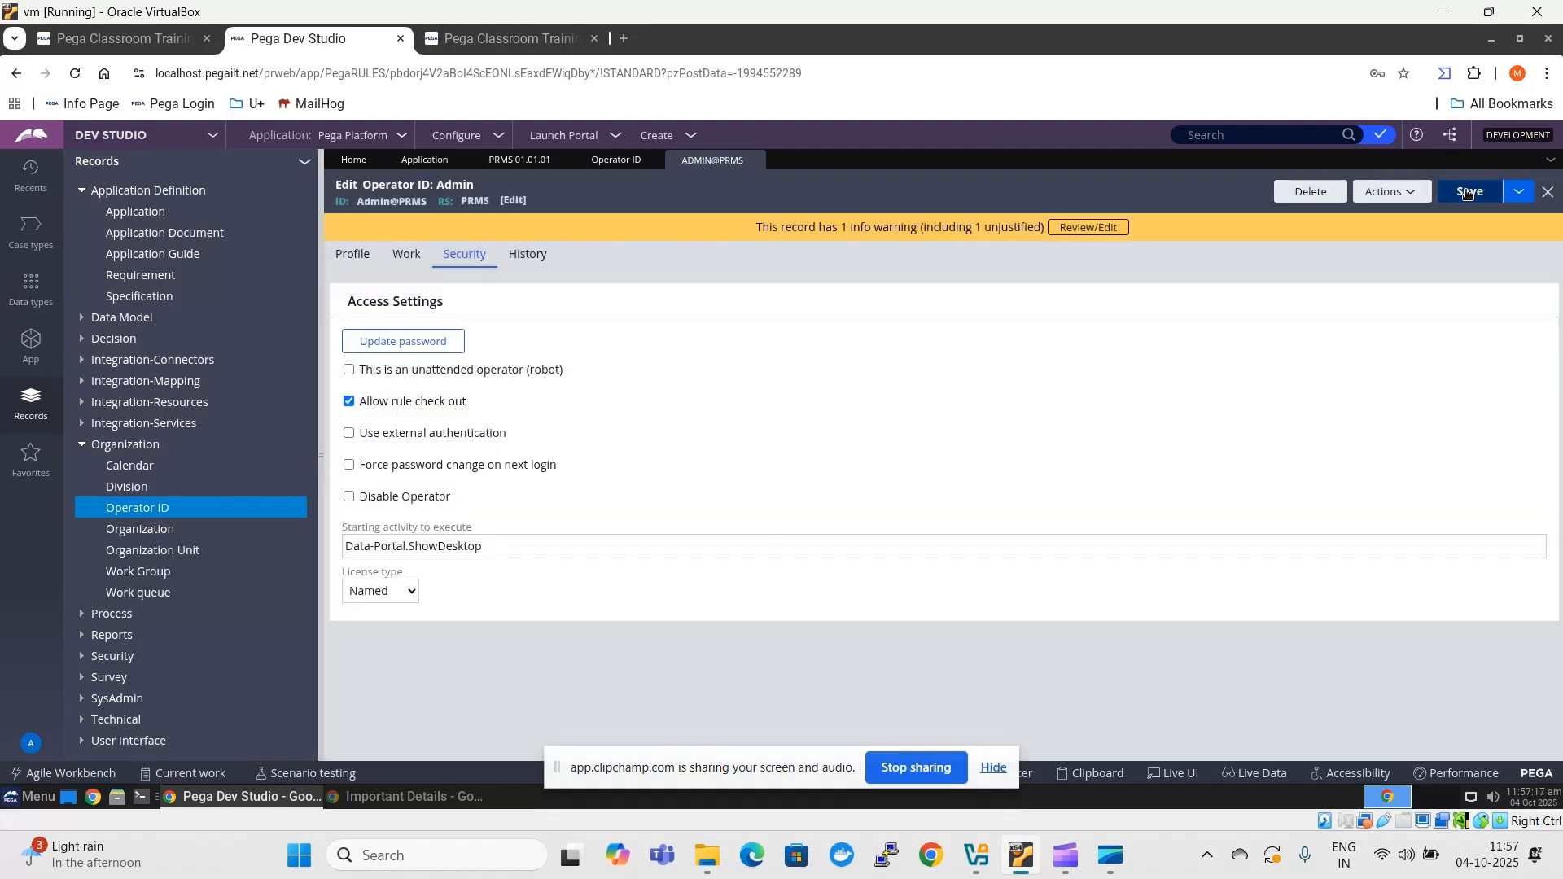
{"action": "left_click", "coordinate": [1468, 192]}
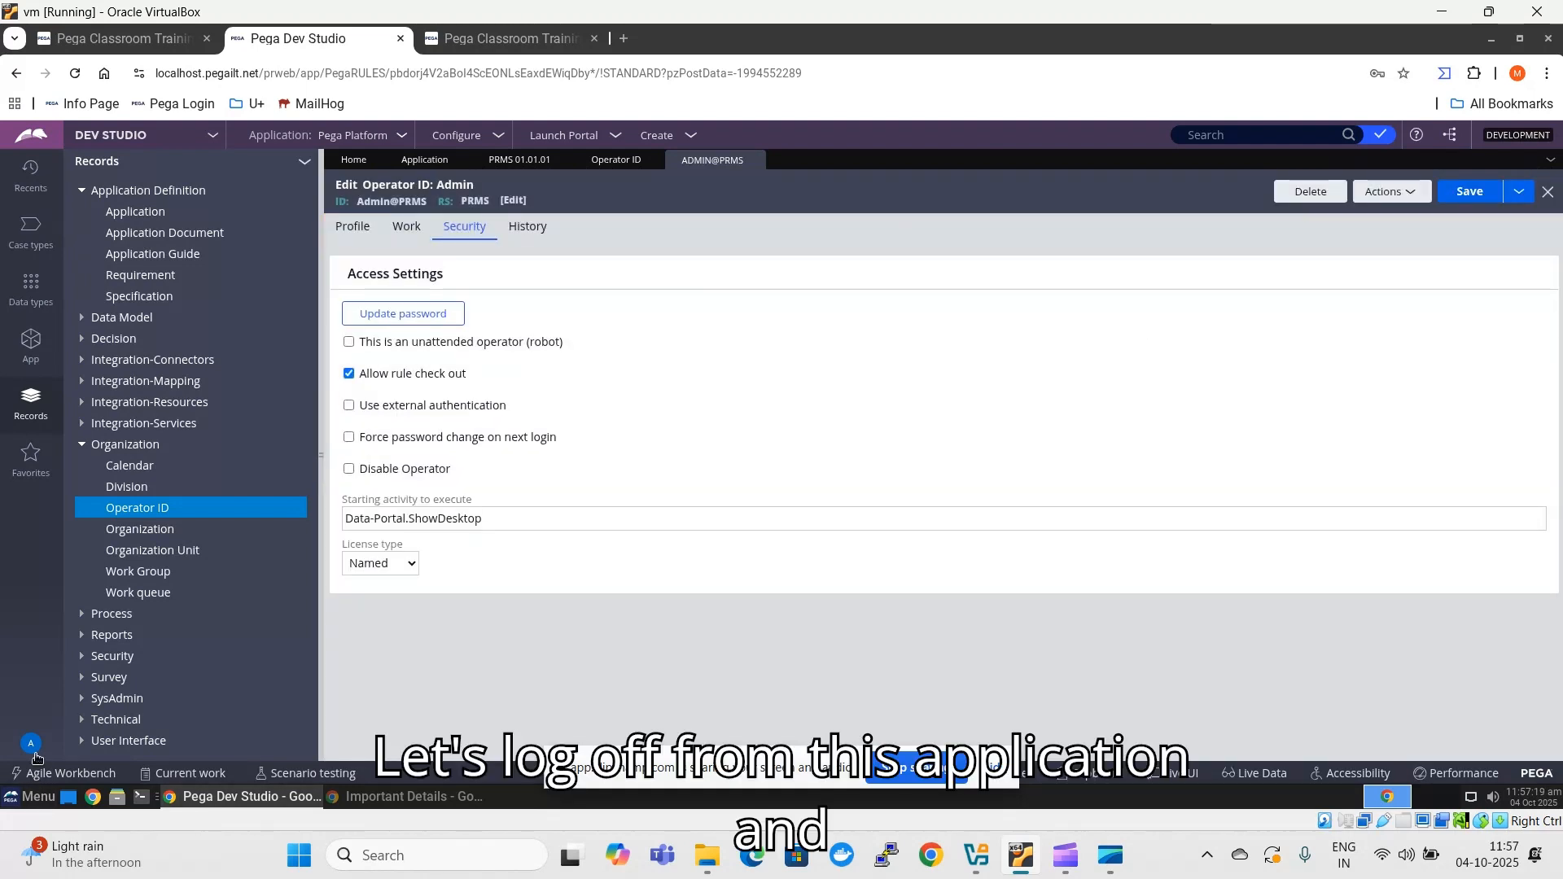
- Log off, store the new operator's credentials in the browser, log in as Admin@PRMS, and dismiss the welcome dialog
{"action": "left_click", "coordinate": [32, 745]}
{"action": "left_click", "coordinate": [50, 723]}
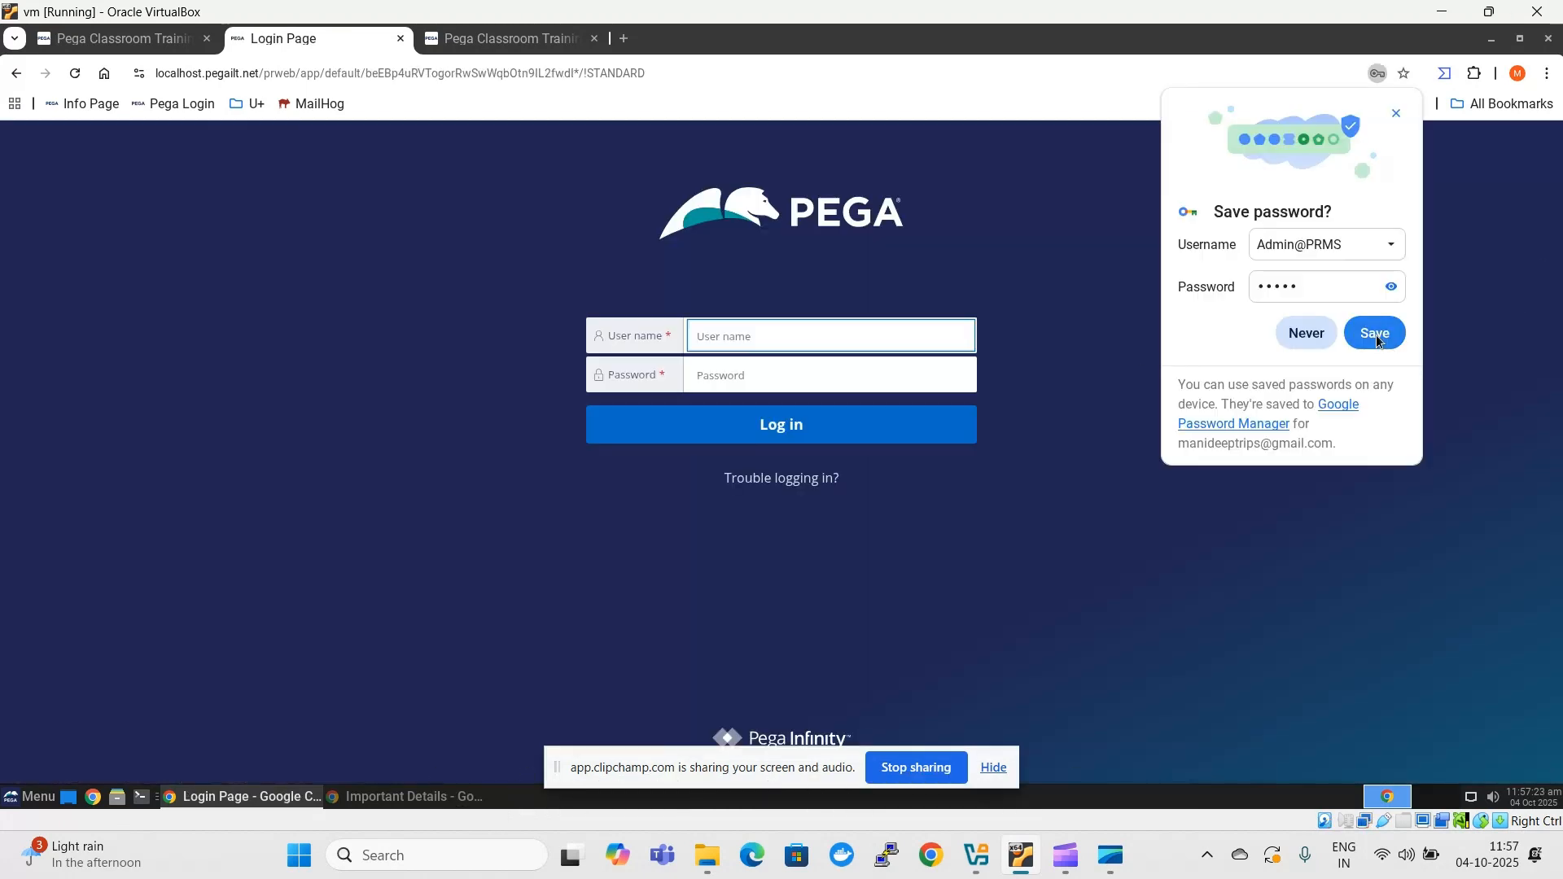
{"action": "left_click", "coordinate": [1377, 340]}
{"action": "left_click", "coordinate": [767, 425]}
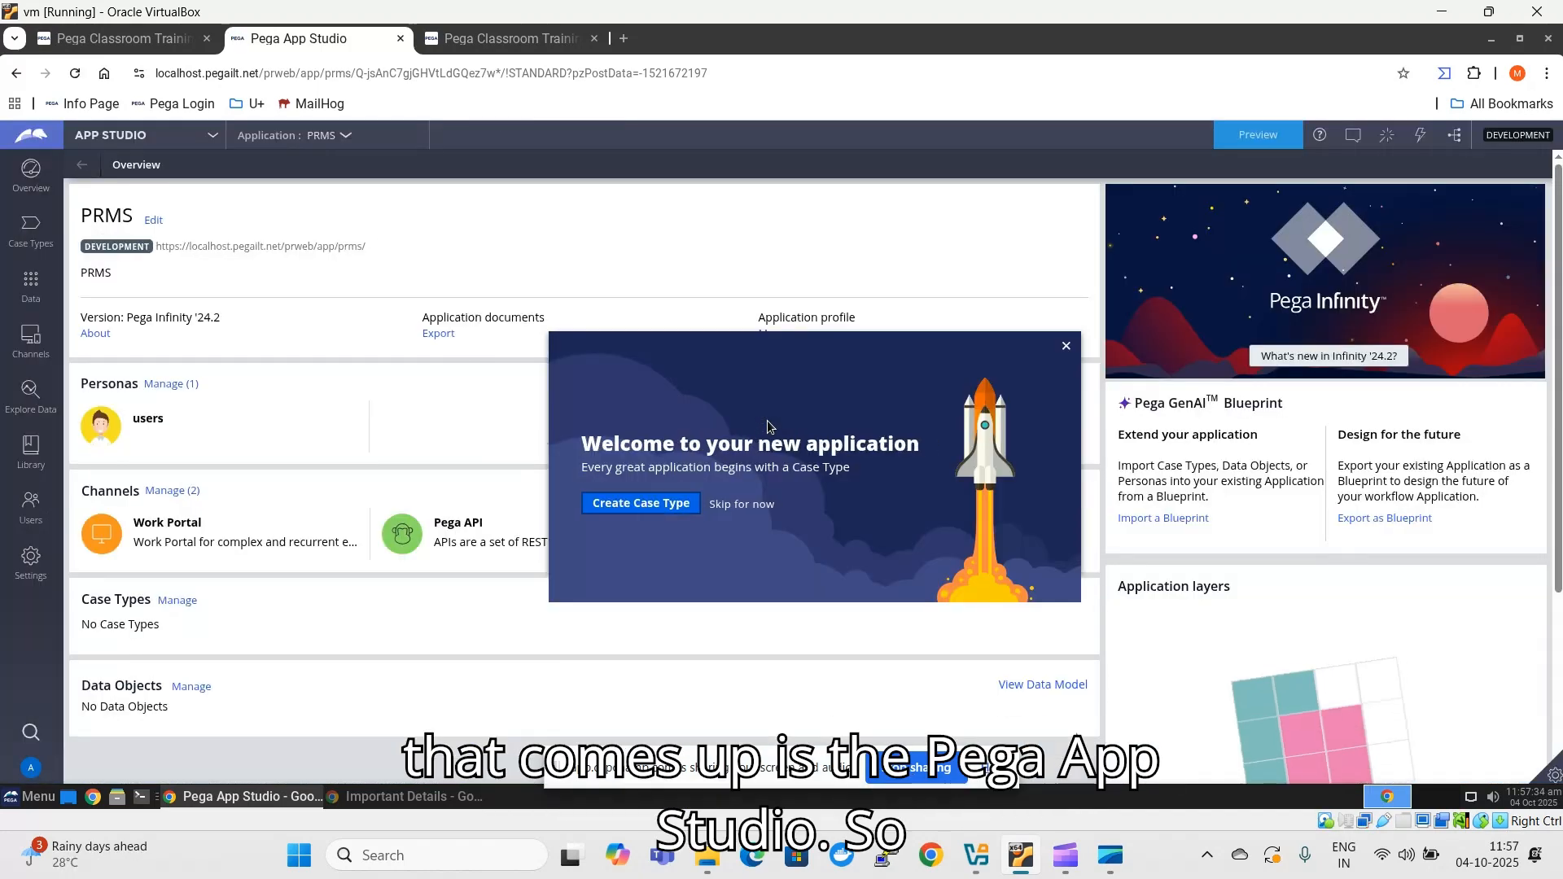
{"action": "left_click", "coordinate": [1065, 345]}
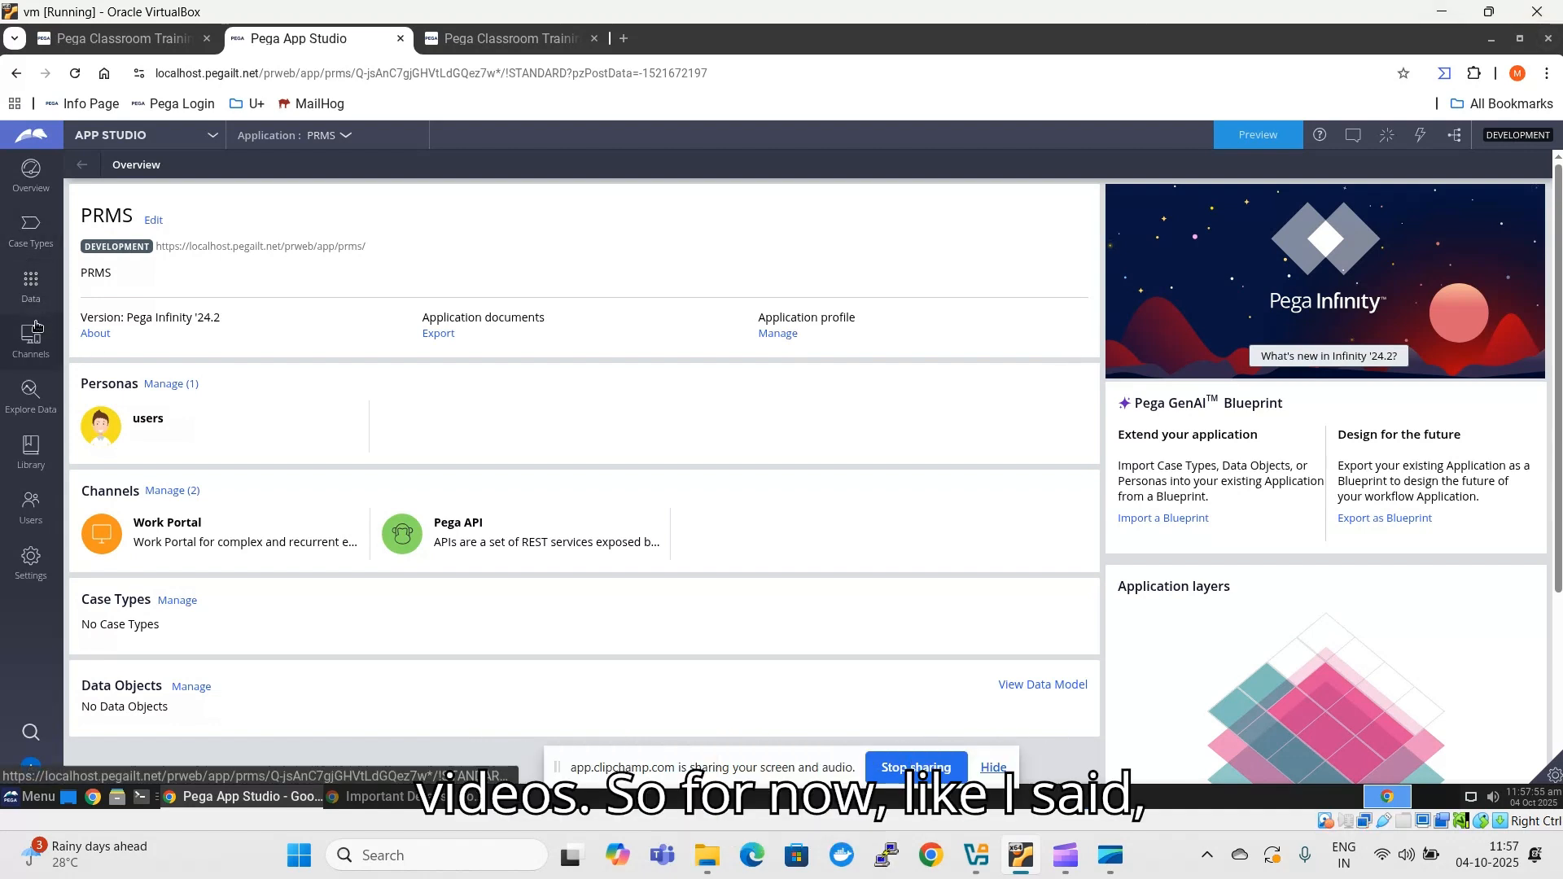
- Start a new data object named Product in the PRMS application, with its source data defined now
{"action": "left_click", "coordinate": [36, 291]}
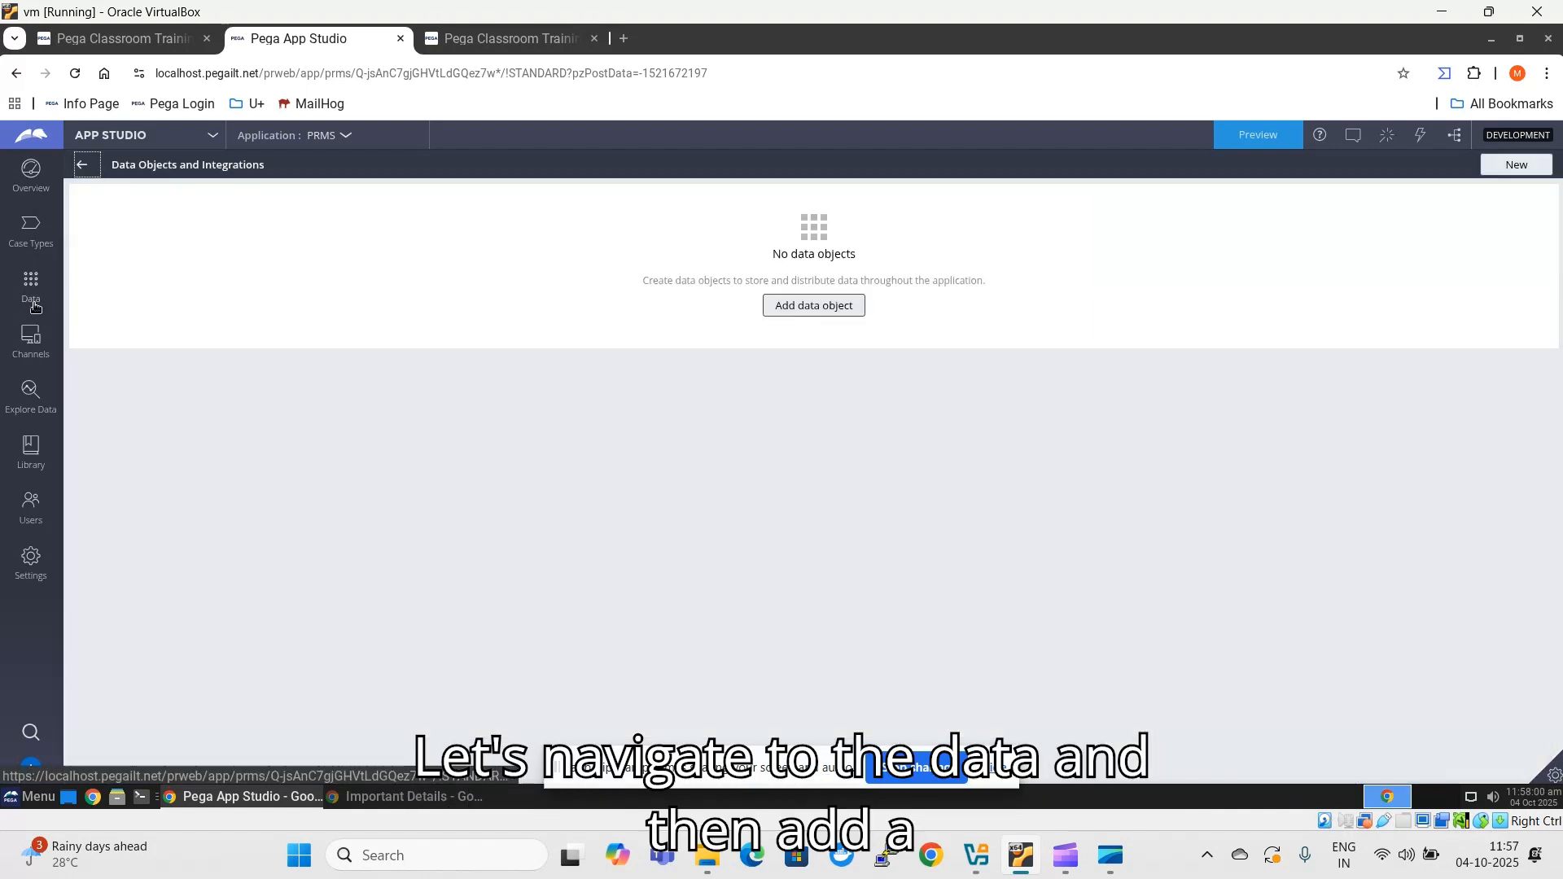
{"action": "left_click", "coordinate": [841, 315]}
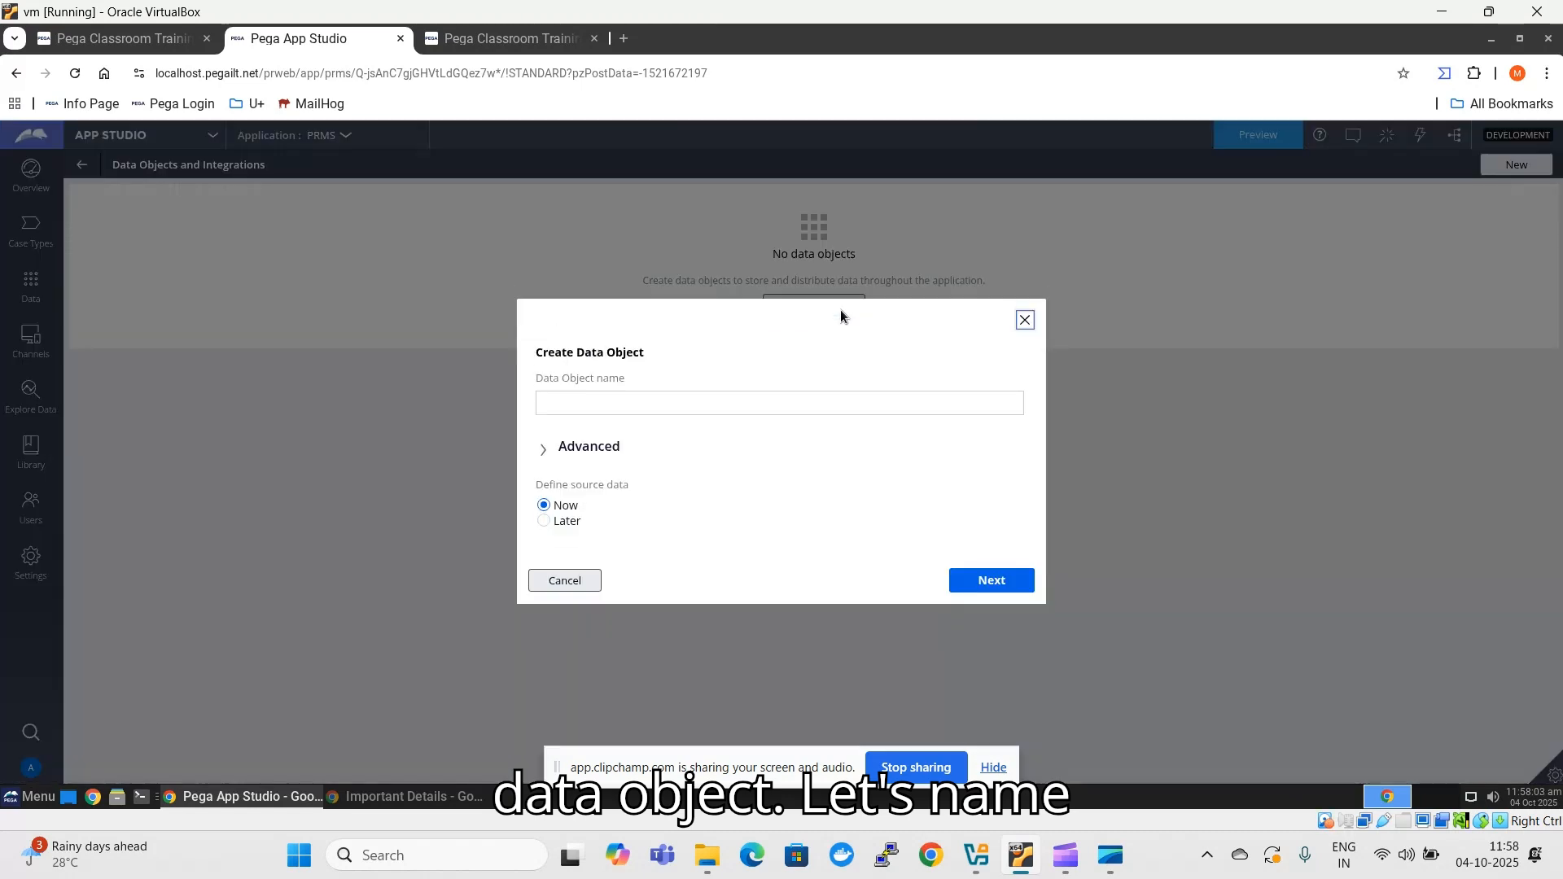
{"action": "left_click", "coordinate": [743, 402]}
{"action": "type", "text": "P"}
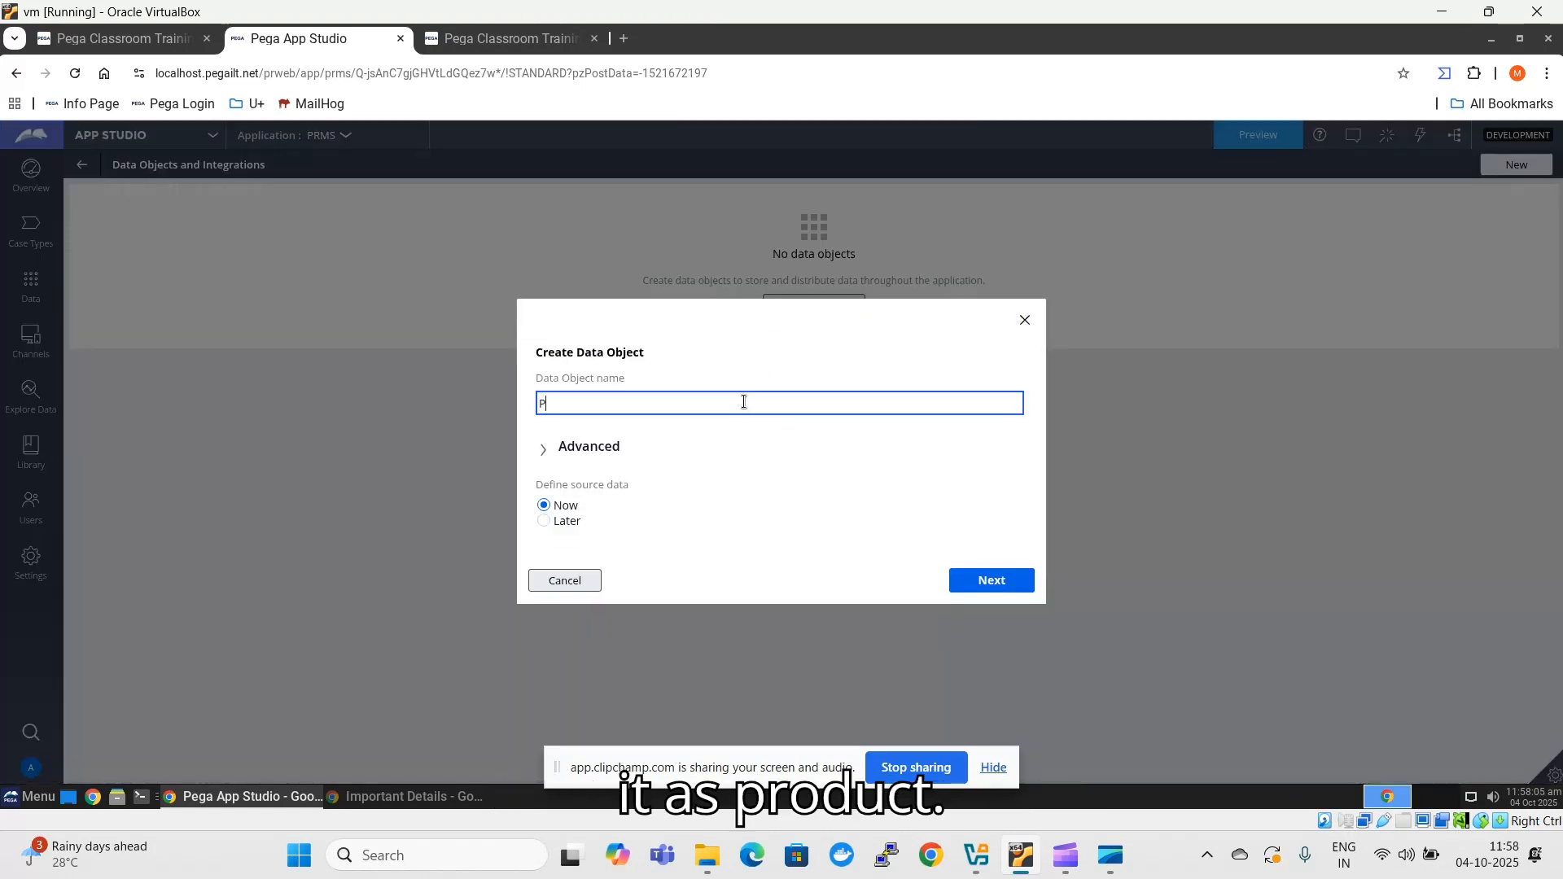
{"action": "type", "text": "roduy"}
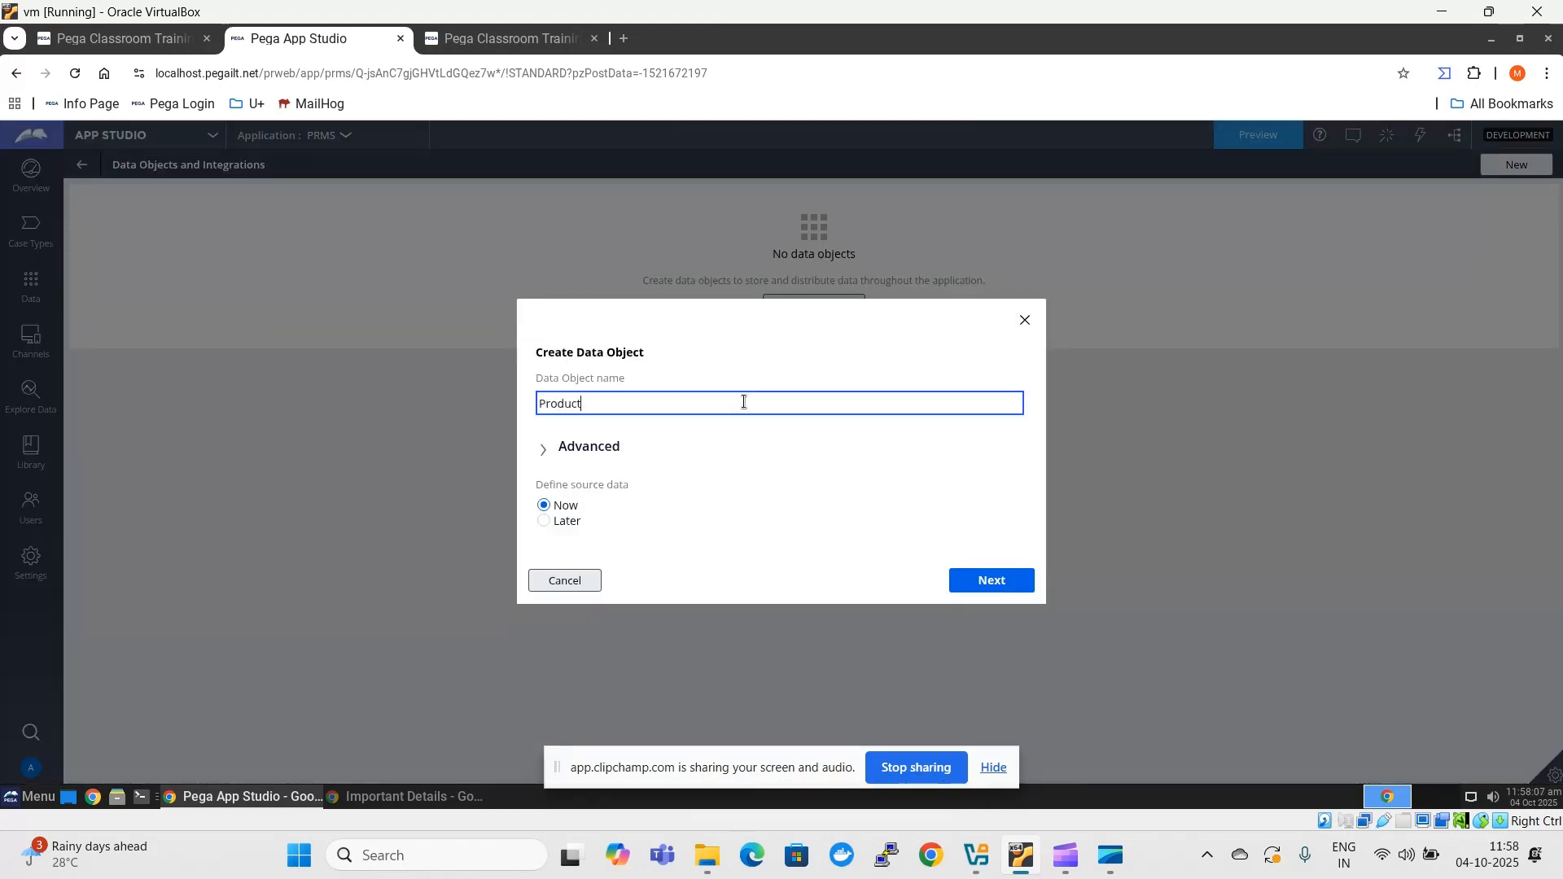
{"action": "left_click", "coordinate": [736, 500]}
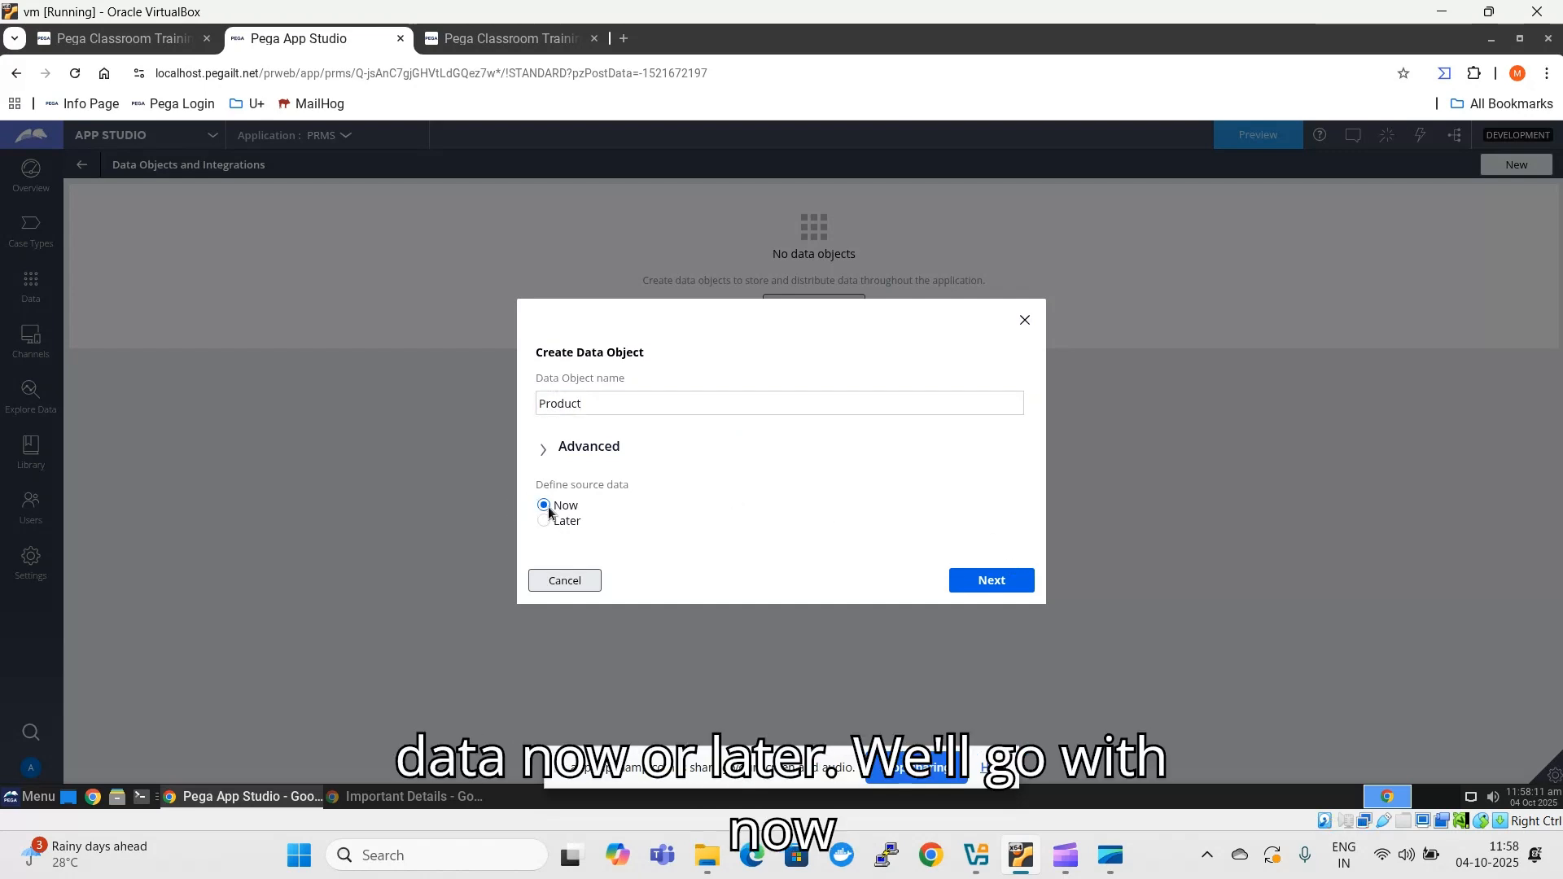
{"action": "left_click", "coordinate": [981, 581]}
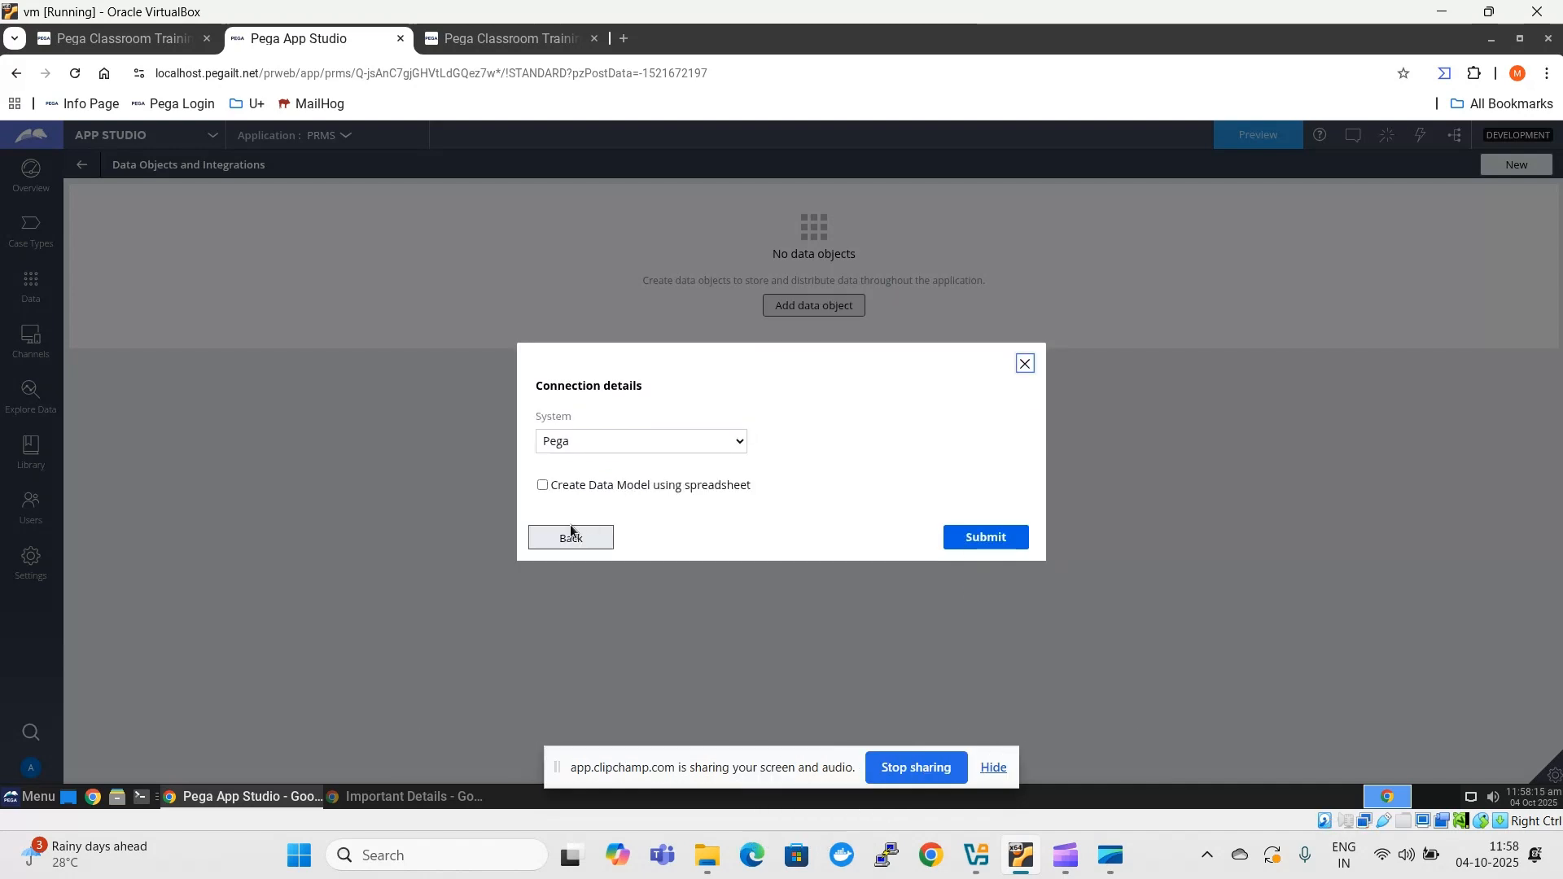
- Review the available source systems, keep Pega as the system, and create the Product data object without a spreadsheet
{"action": "left_click", "coordinate": [604, 446]}
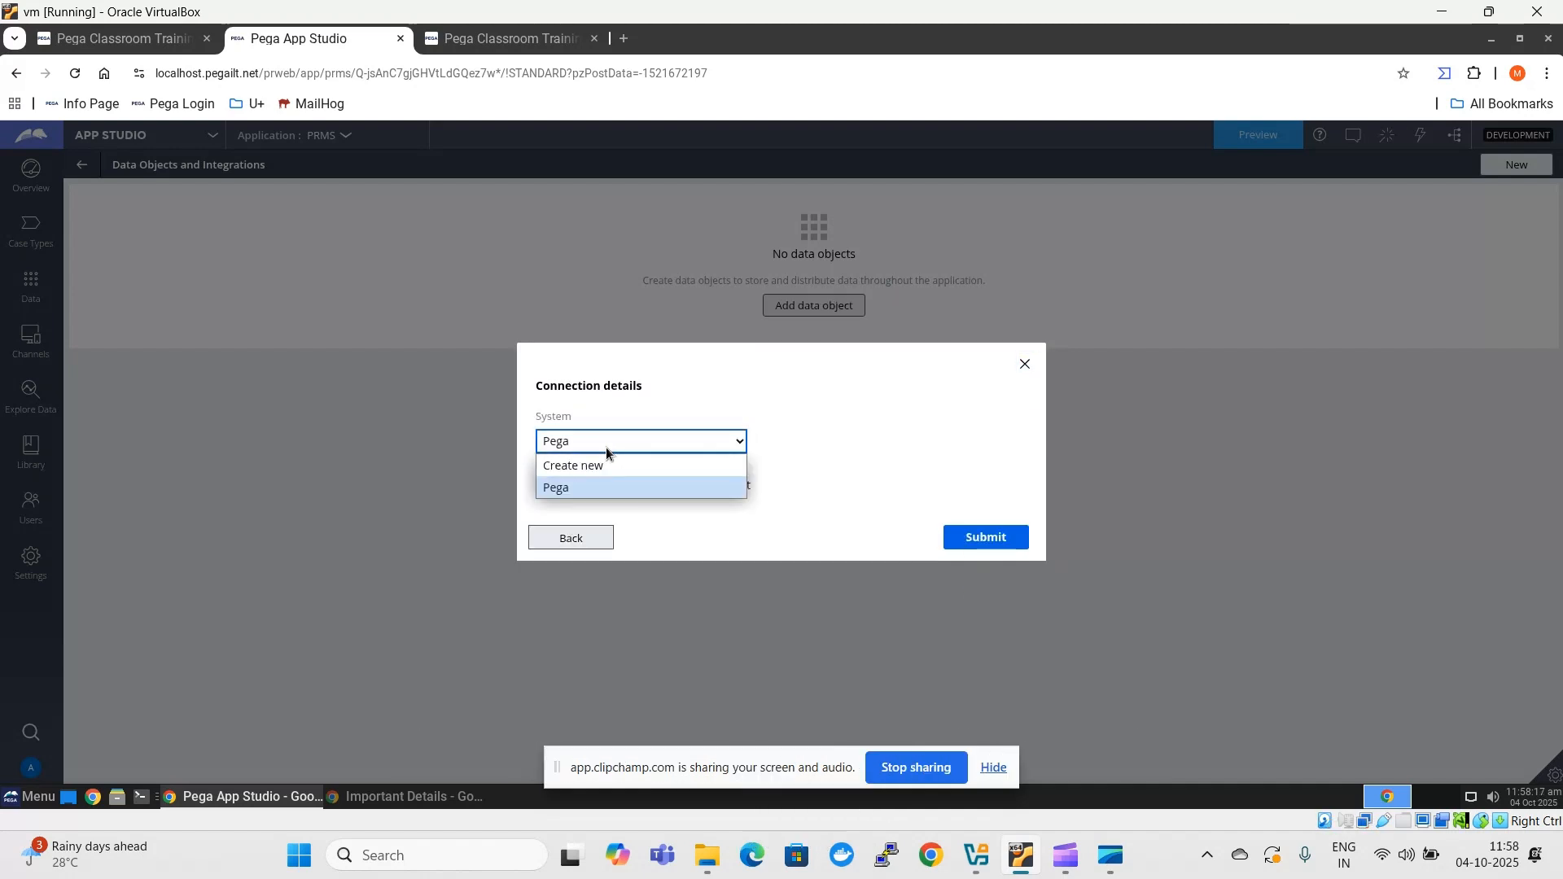
{"action": "left_click", "coordinate": [607, 447]}
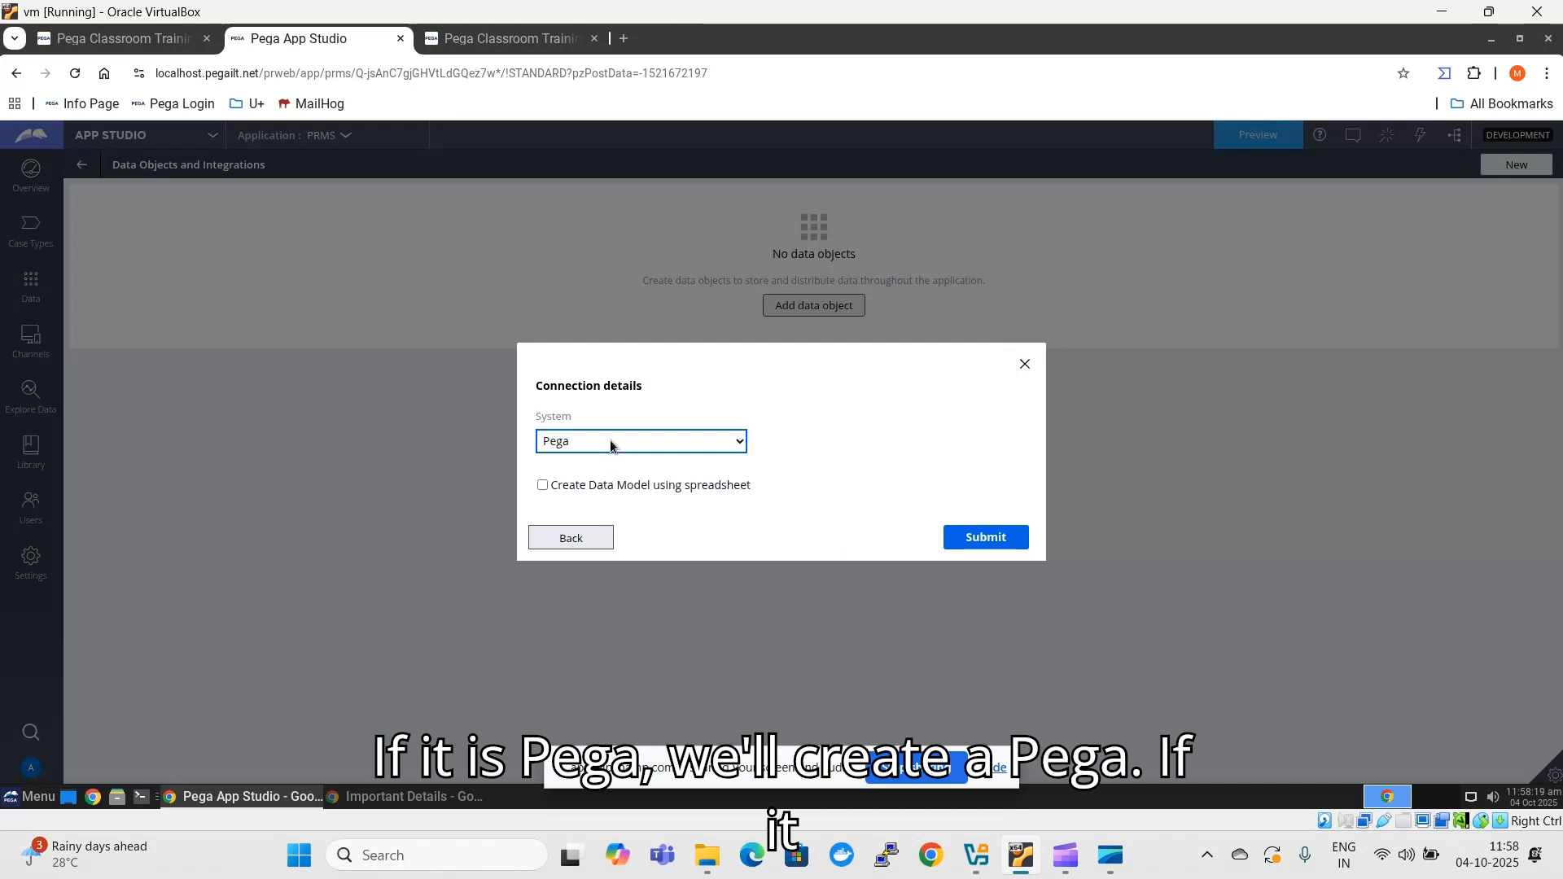
{"action": "left_click", "coordinate": [611, 443]}
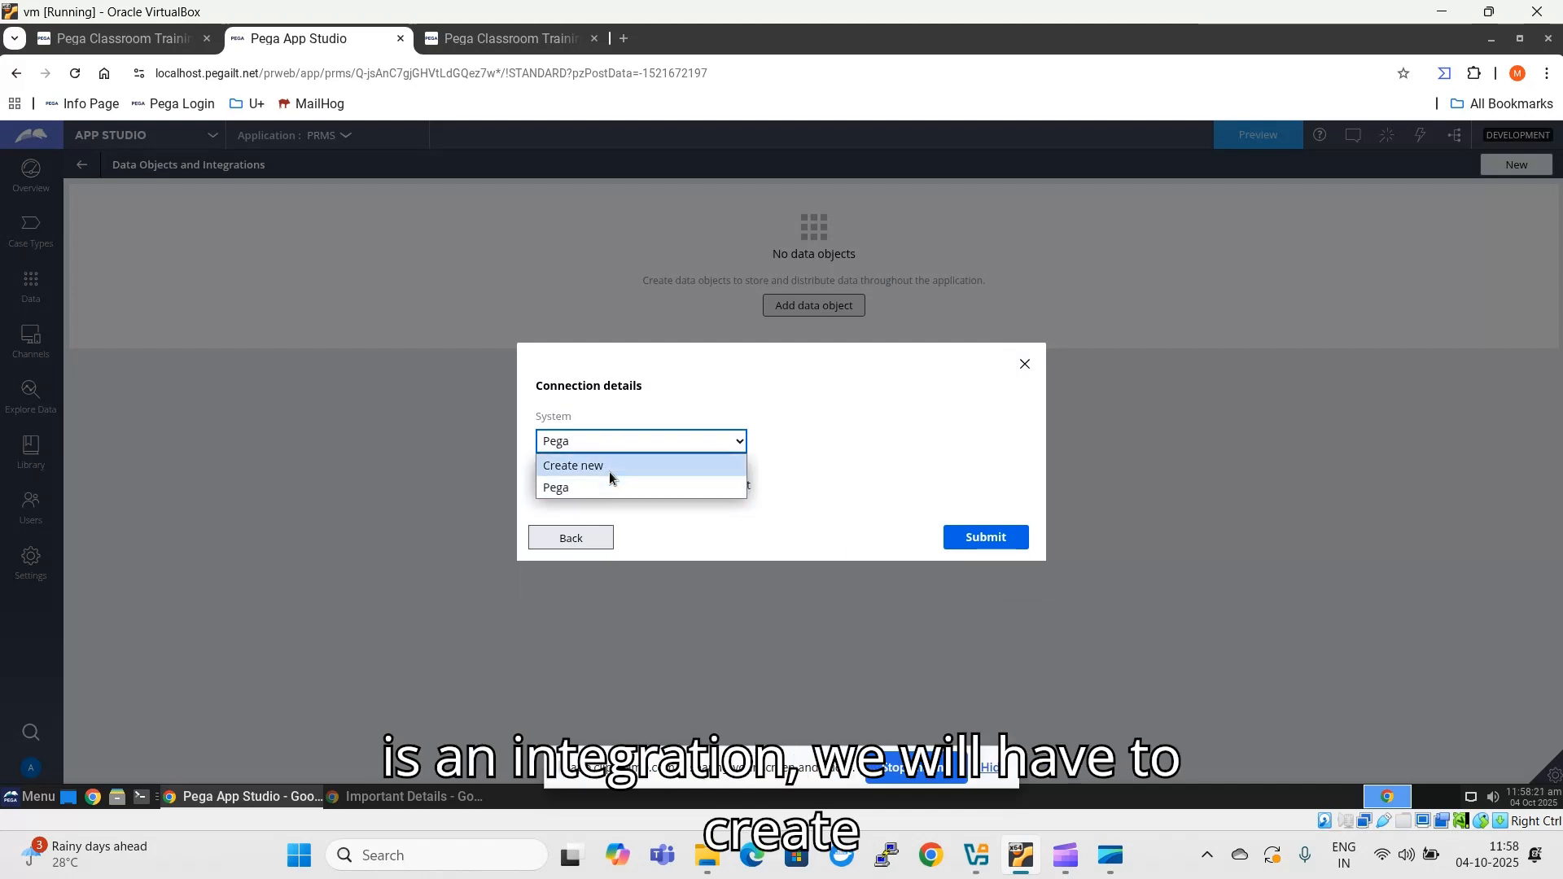
{"action": "left_click", "coordinate": [811, 407]}
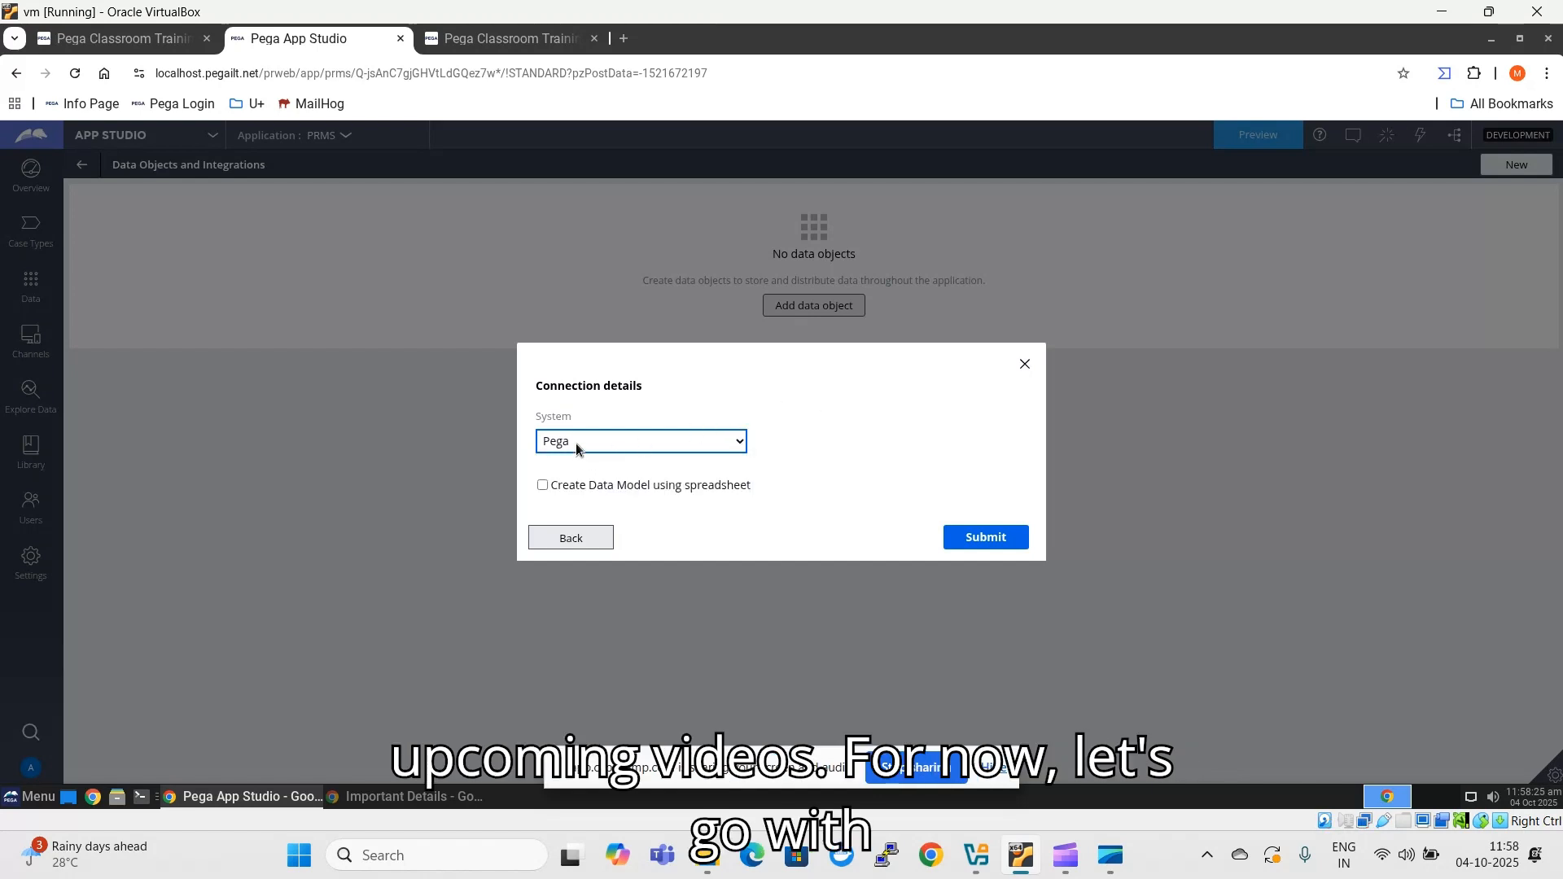
{"action": "left_click", "coordinate": [979, 539]}
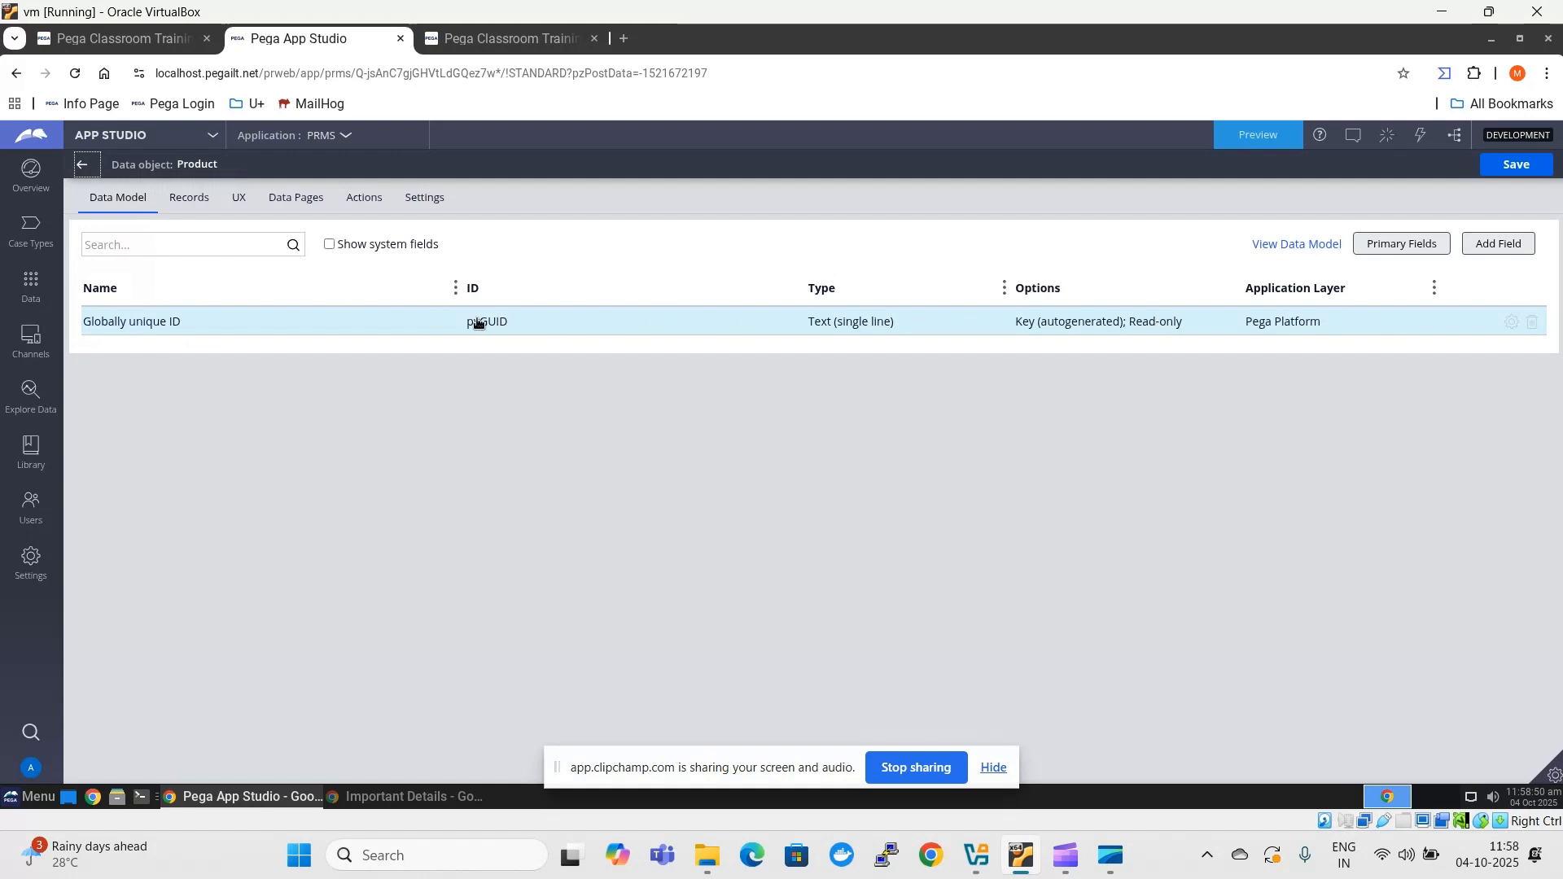
- Examine the Product data object's data pages and its default data sources for record lookup and list
{"action": "left_click", "coordinate": [282, 202]}
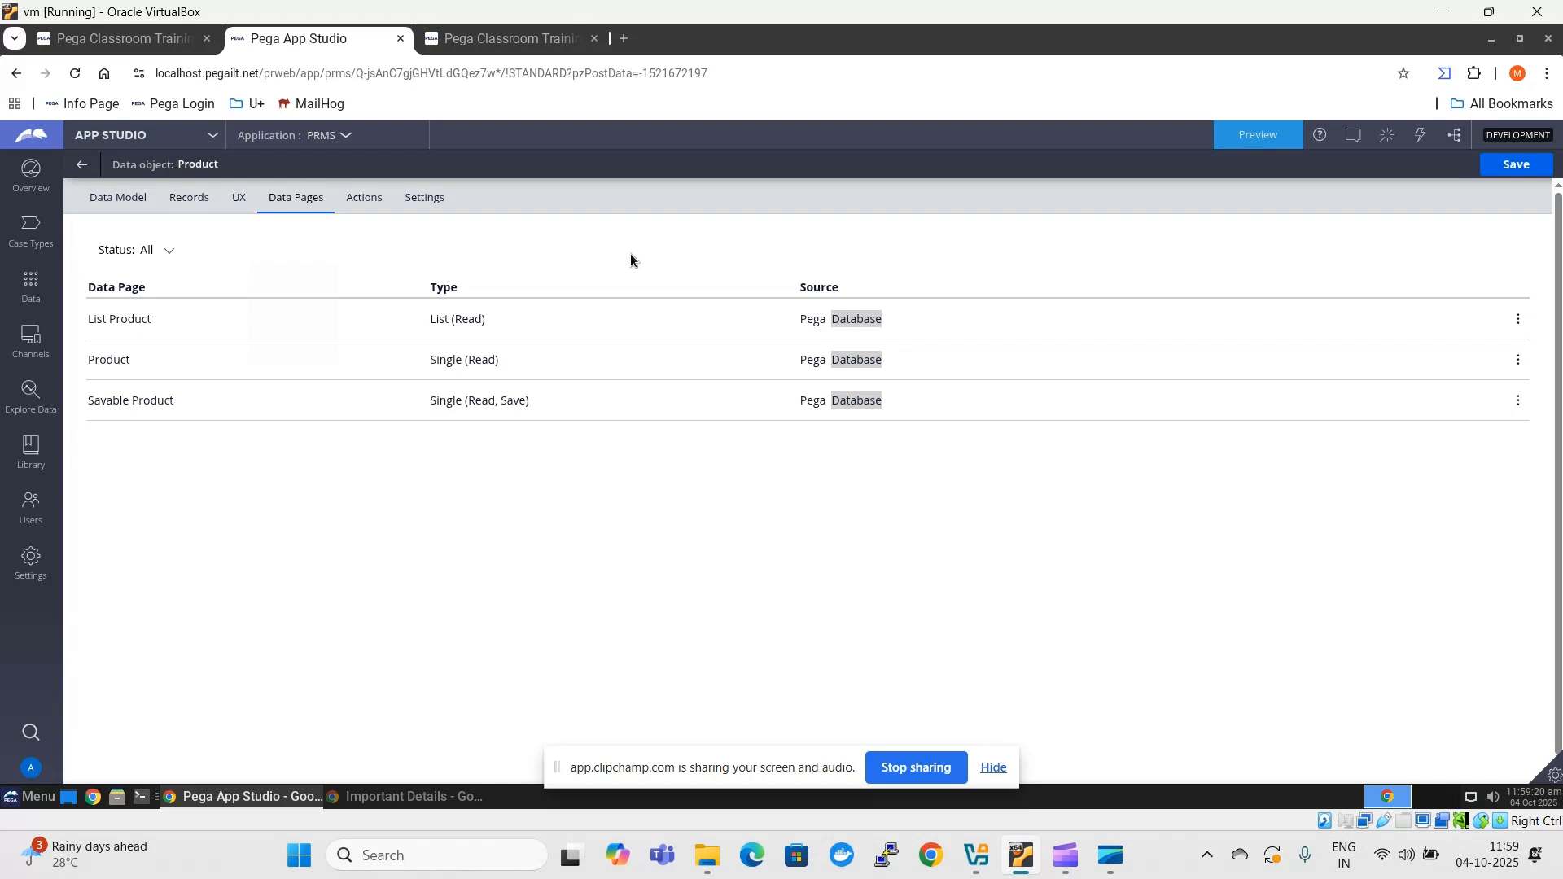
{"action": "left_click", "coordinate": [422, 199]}
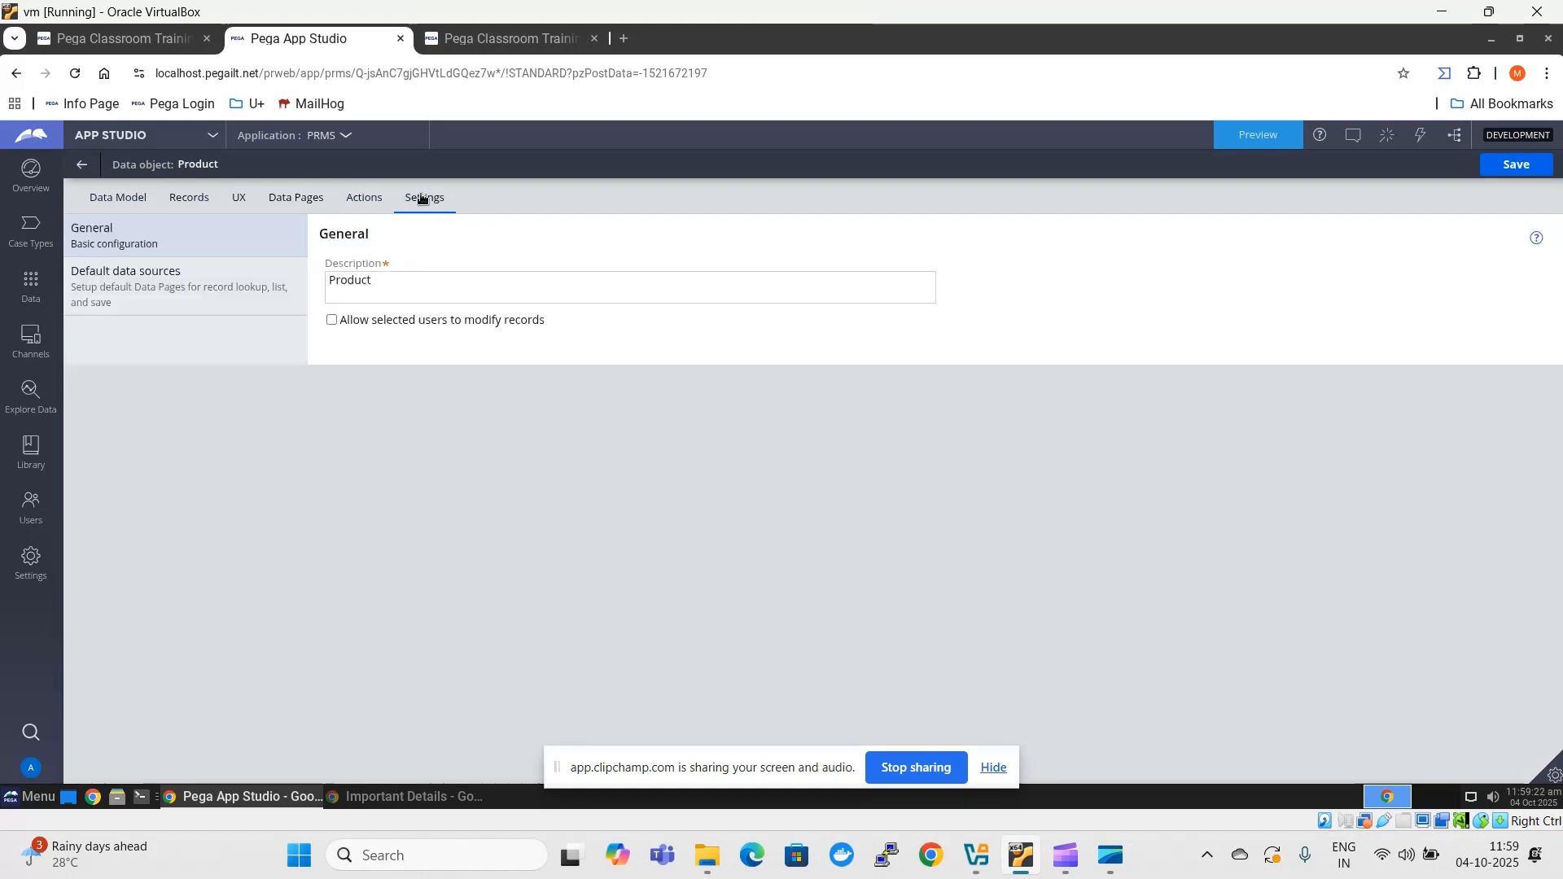
{"action": "left_click", "coordinate": [118, 299]}
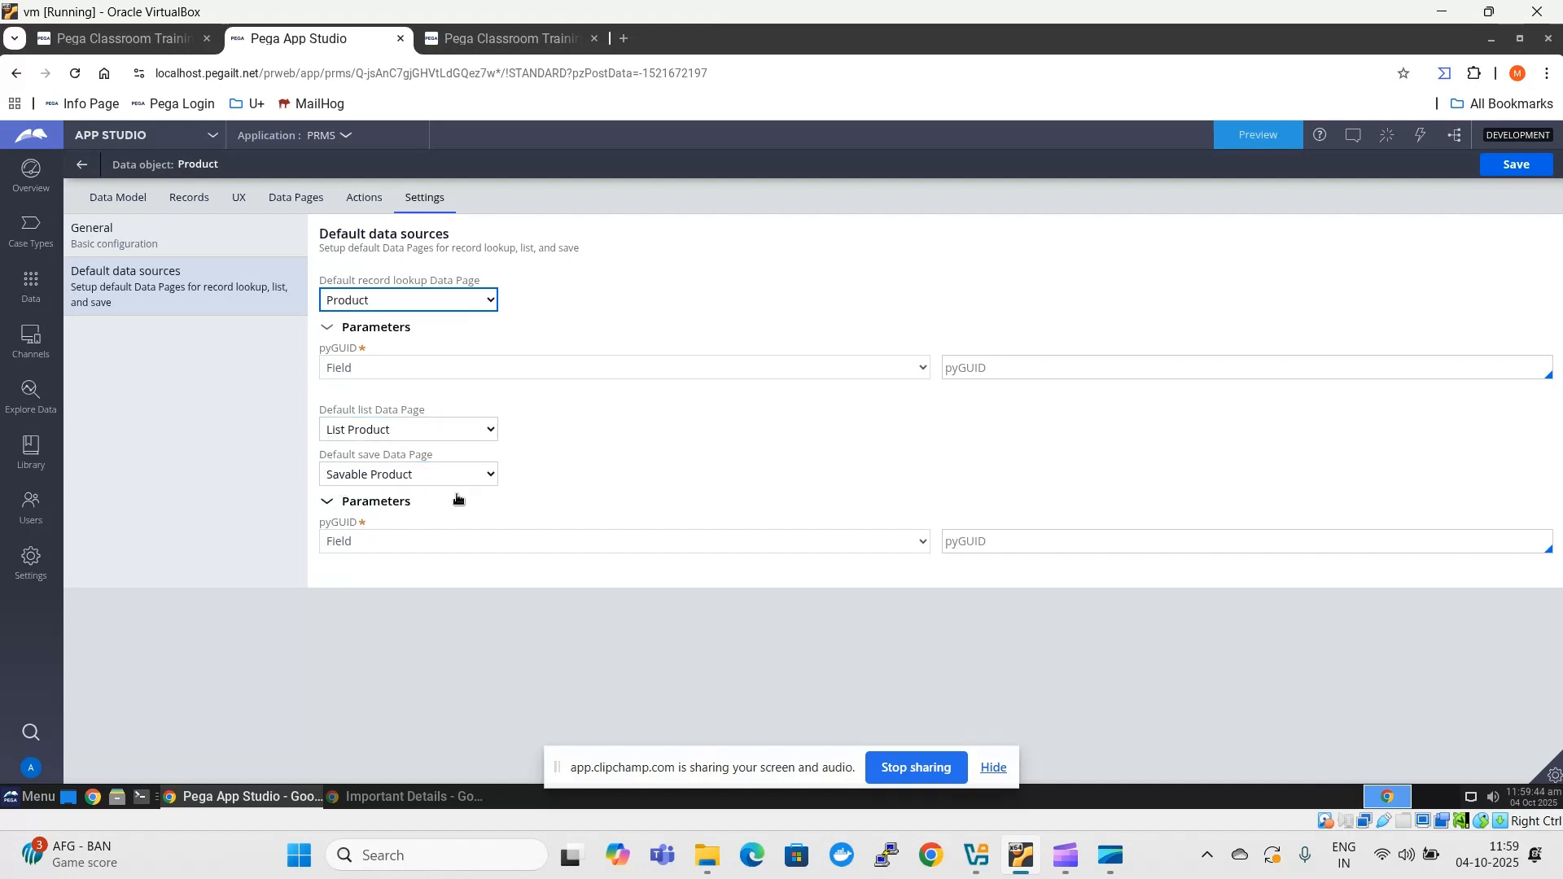
{"action": "left_click", "coordinate": [482, 305]}
{"action": "left_click", "coordinate": [456, 350]}
{"action": "left_click", "coordinate": [477, 431]}
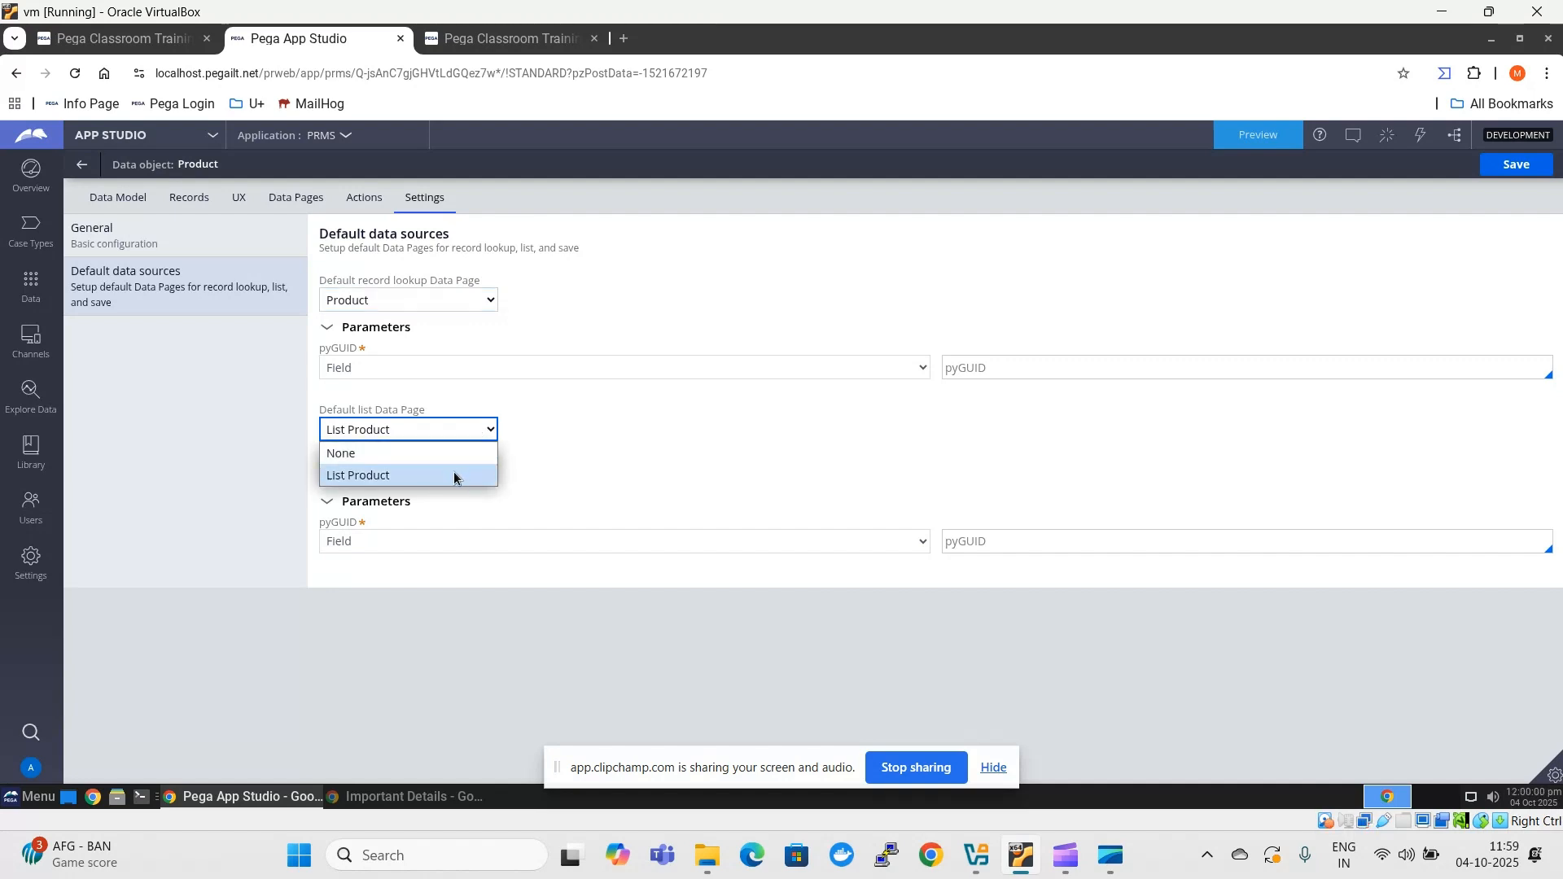
{"action": "left_click", "coordinate": [1318, 191]}
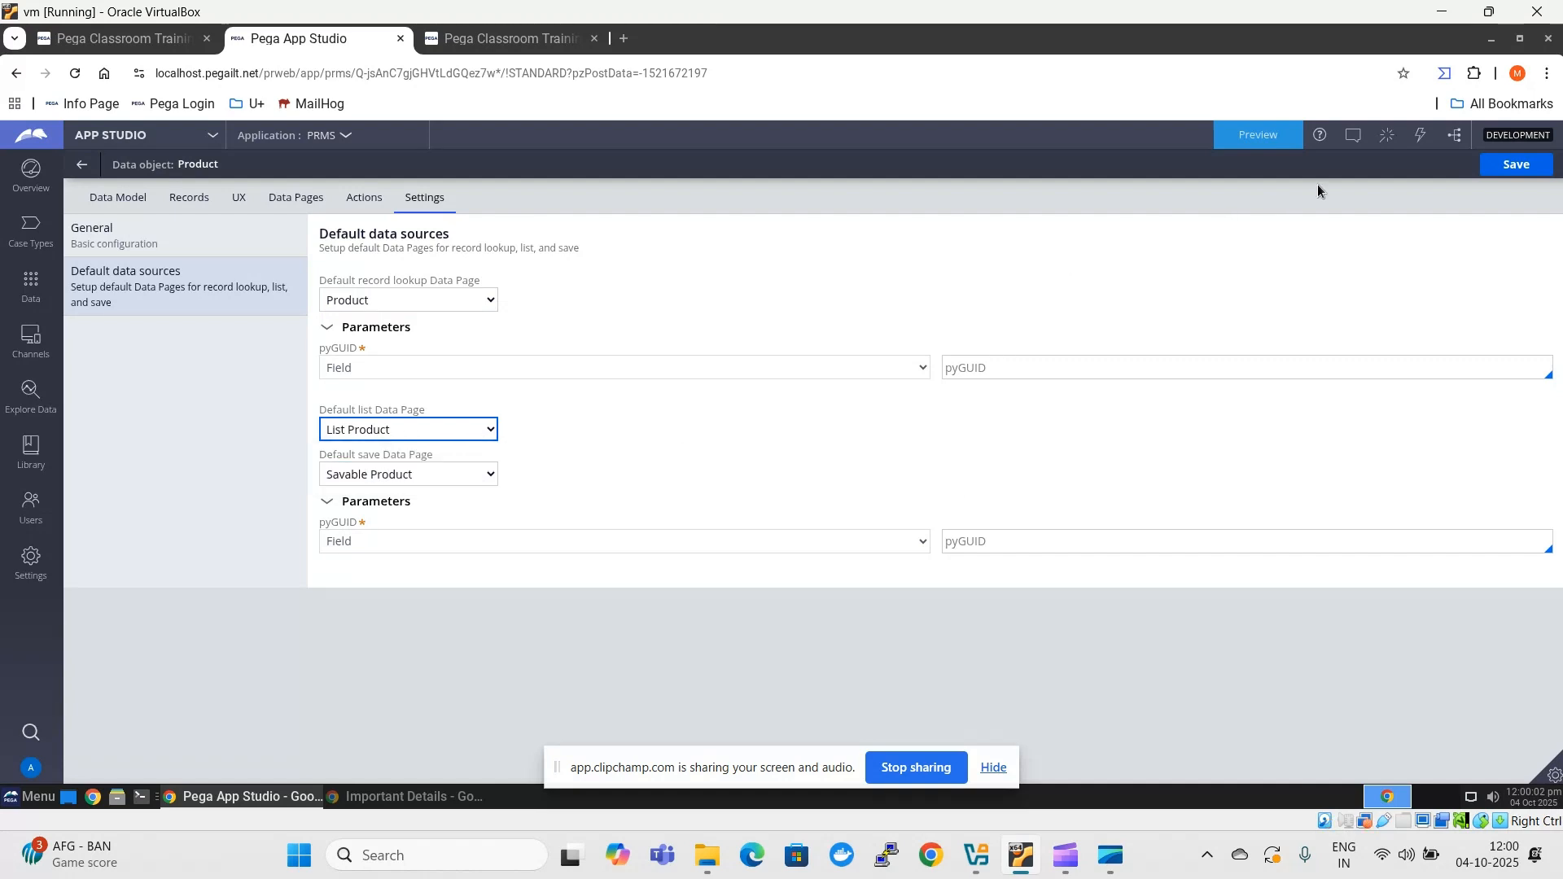
- Save the Product data object's default data sources and review the configuration of its Product List view
{"action": "left_click", "coordinate": [1515, 164]}
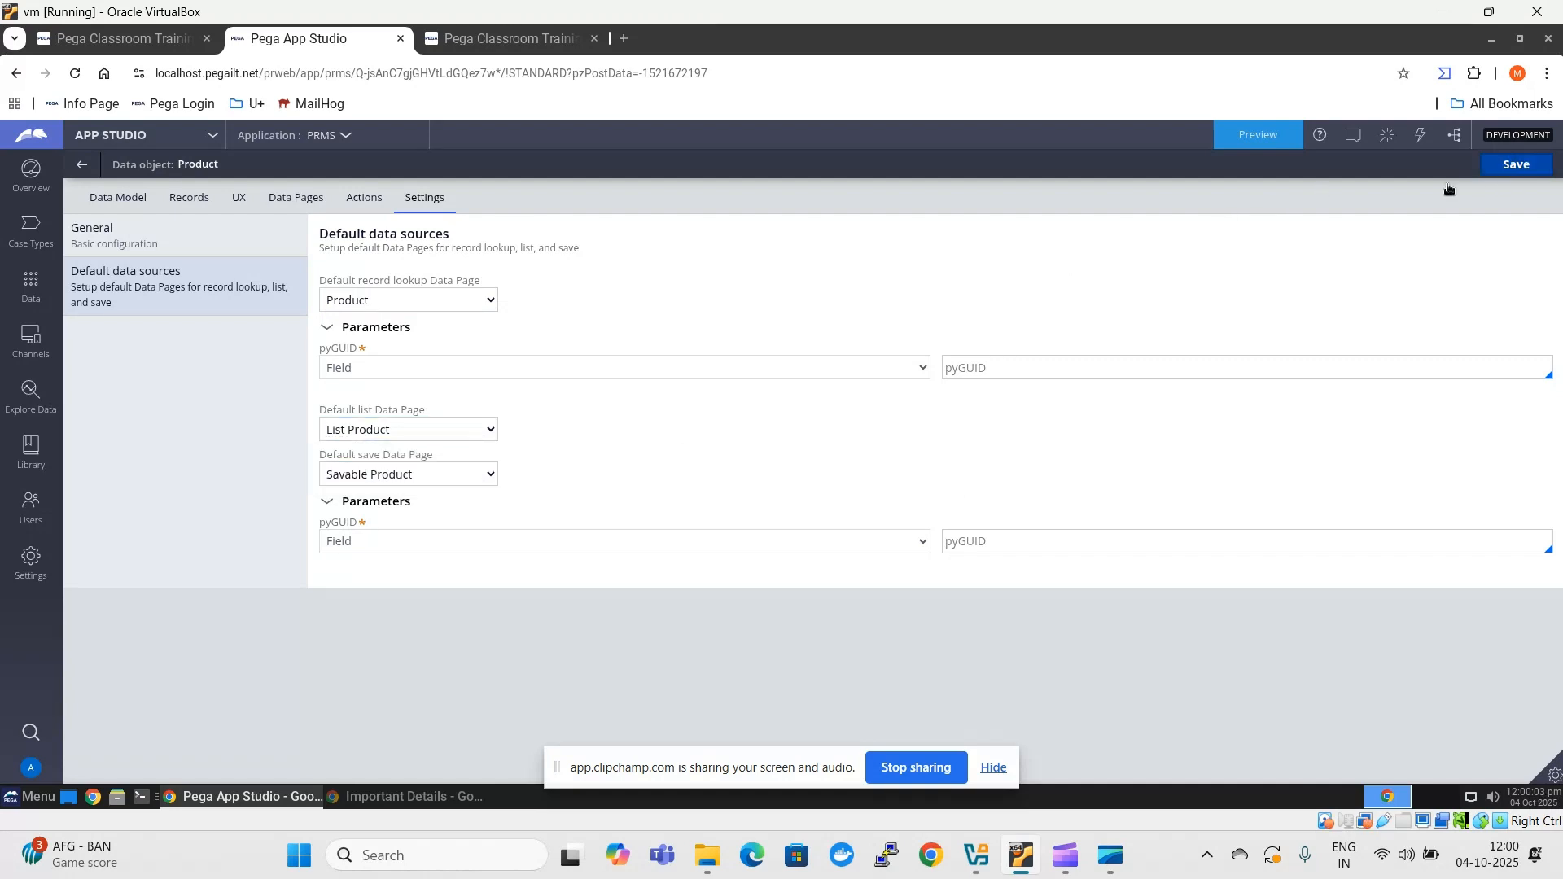
{"action": "left_click", "coordinate": [238, 200]}
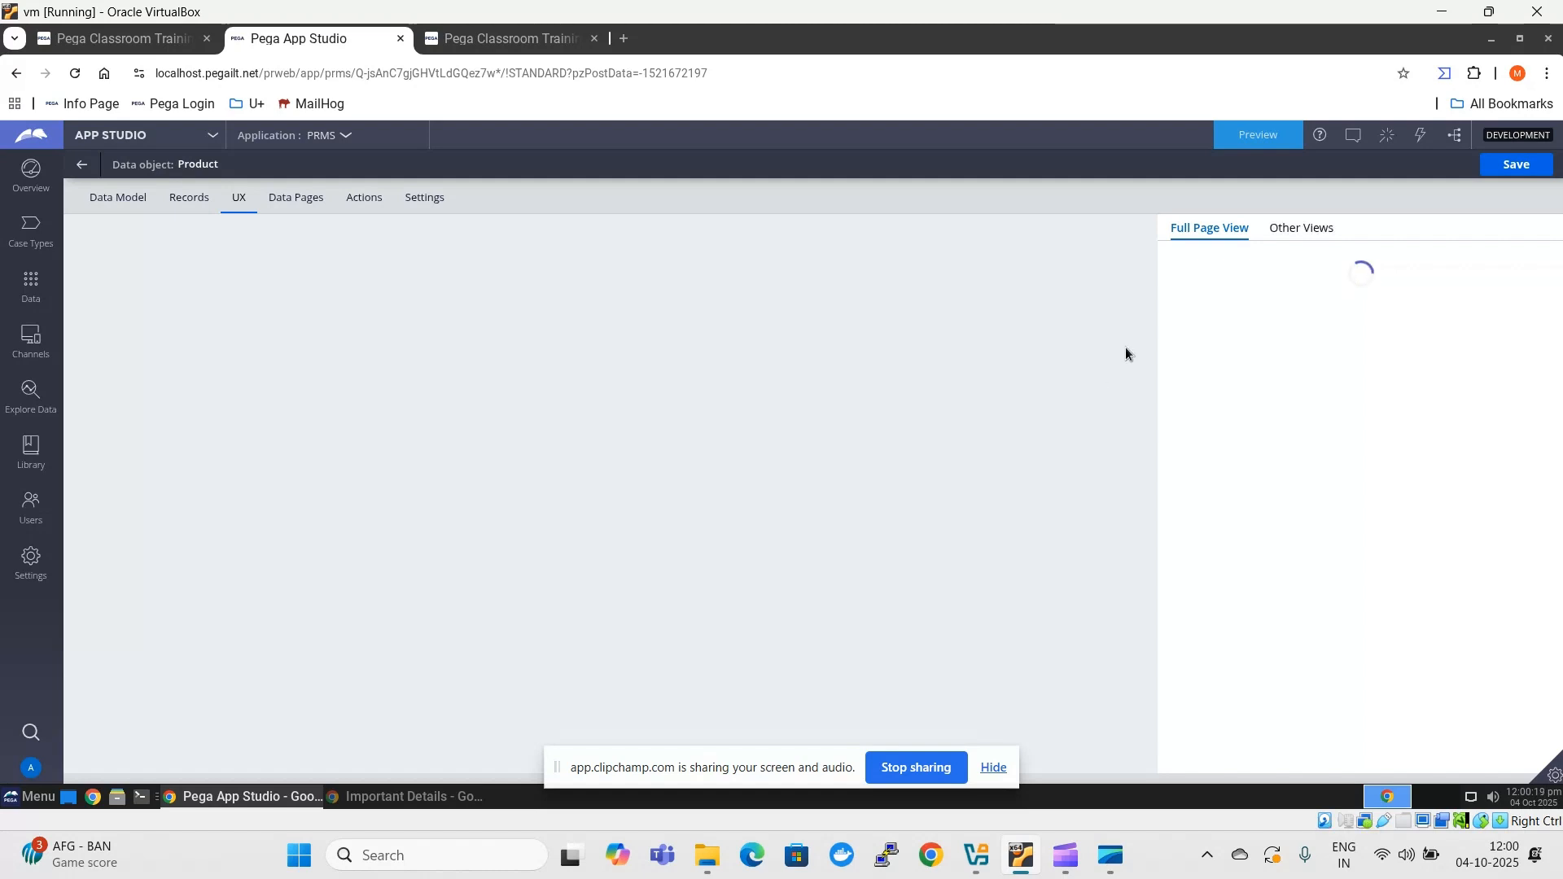
{"action": "left_click", "coordinate": [1298, 231]}
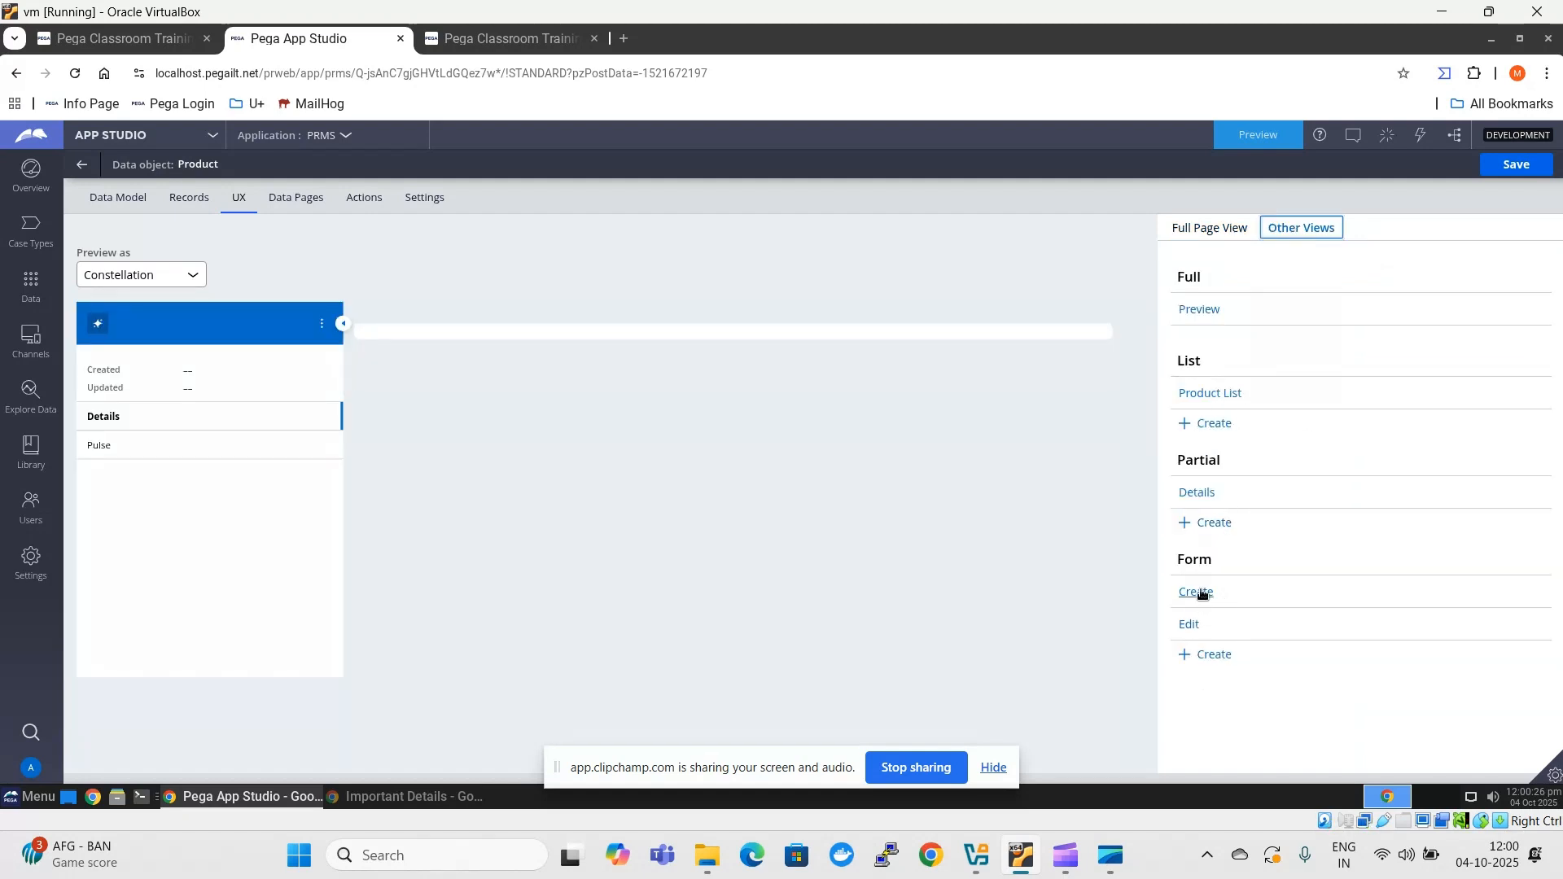
{"action": "left_click", "coordinate": [1226, 395]}
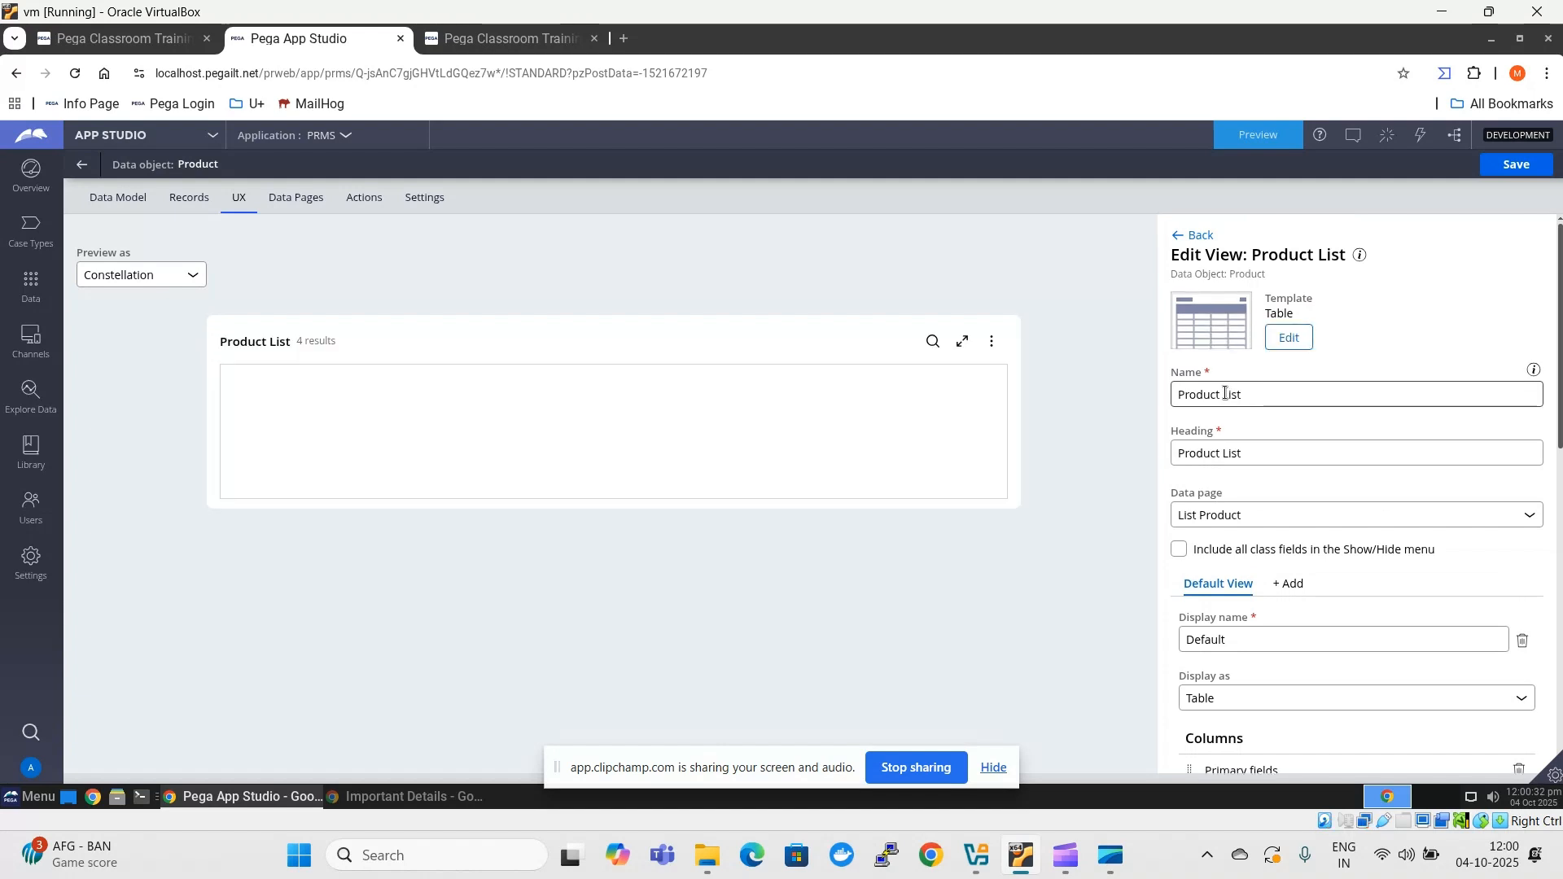
{"action": "scroll", "coordinate": [1225, 394], "scroll_direction": "down", "scroll_amount": 2}
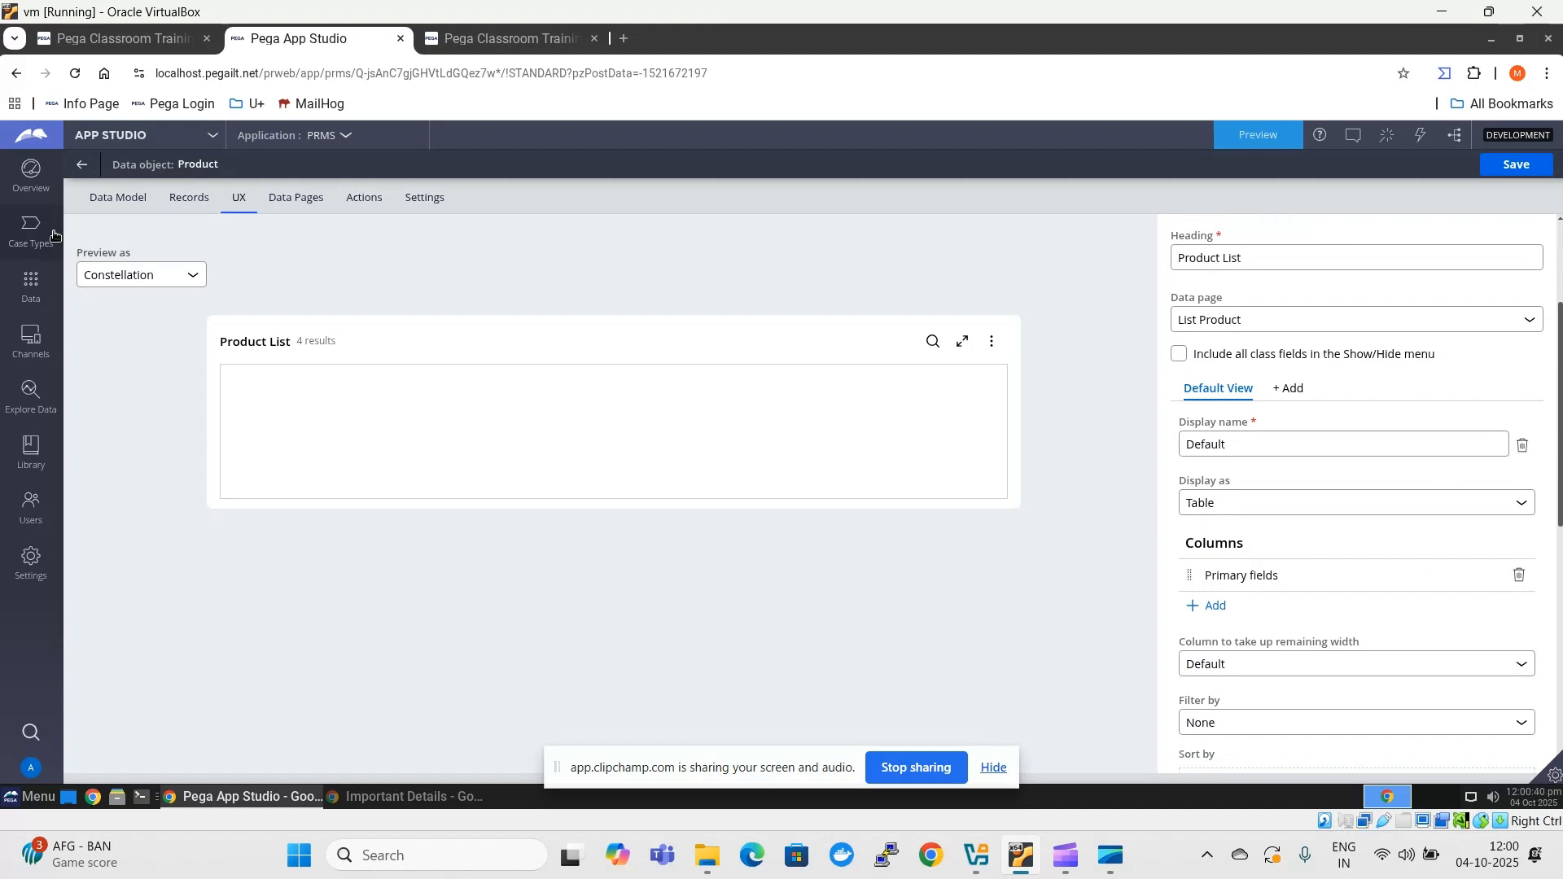
- Add a single-line text field called Name to the Product data model and continue with another field
{"action": "left_click", "coordinate": [119, 200]}
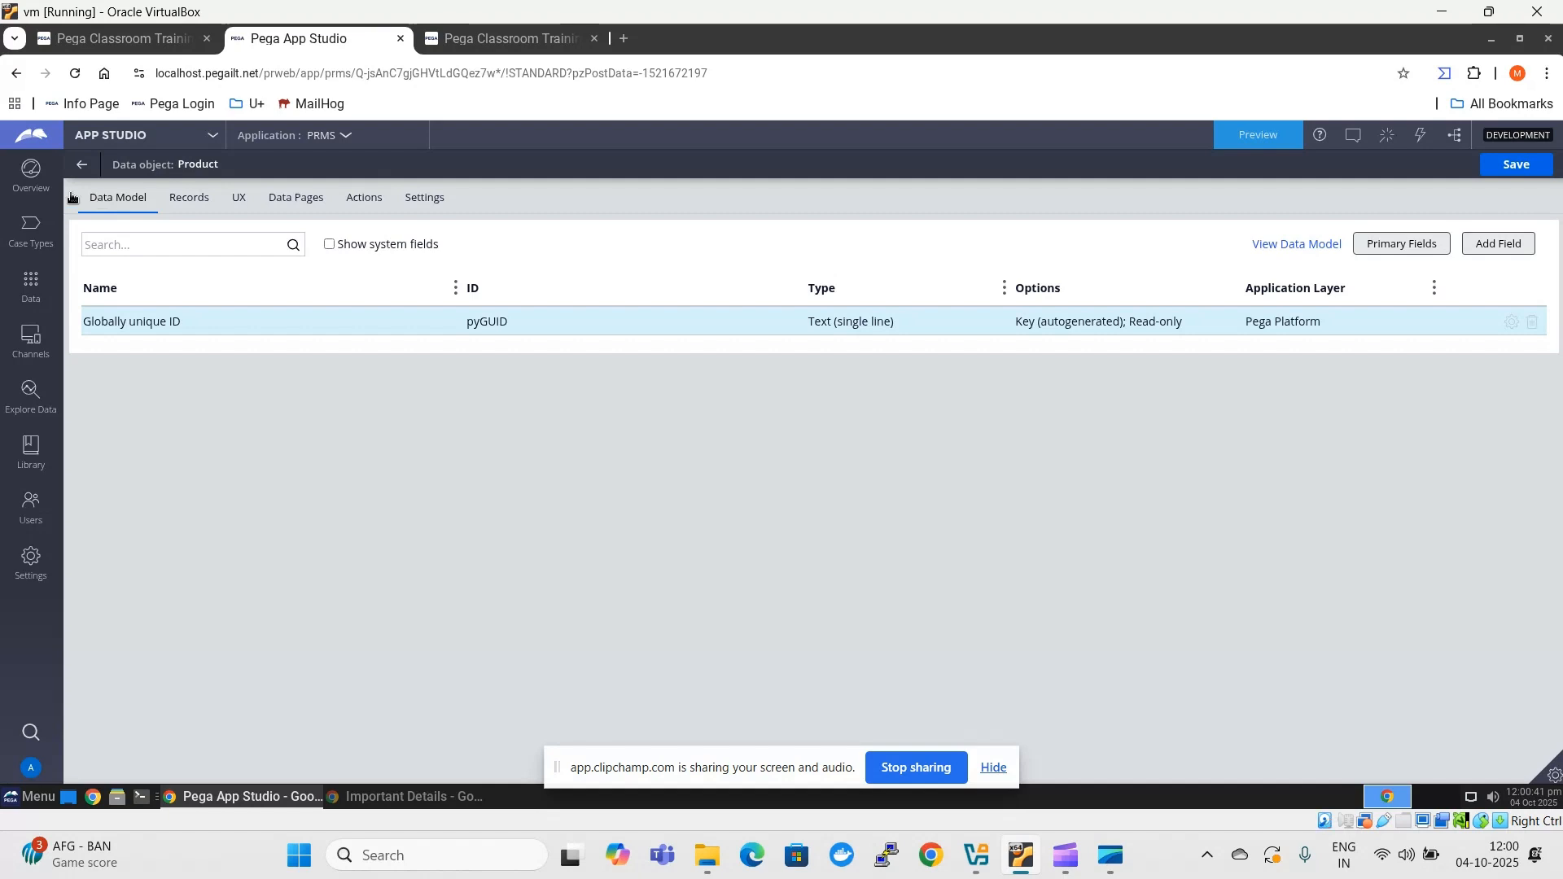
{"action": "left_click", "coordinate": [1480, 249]}
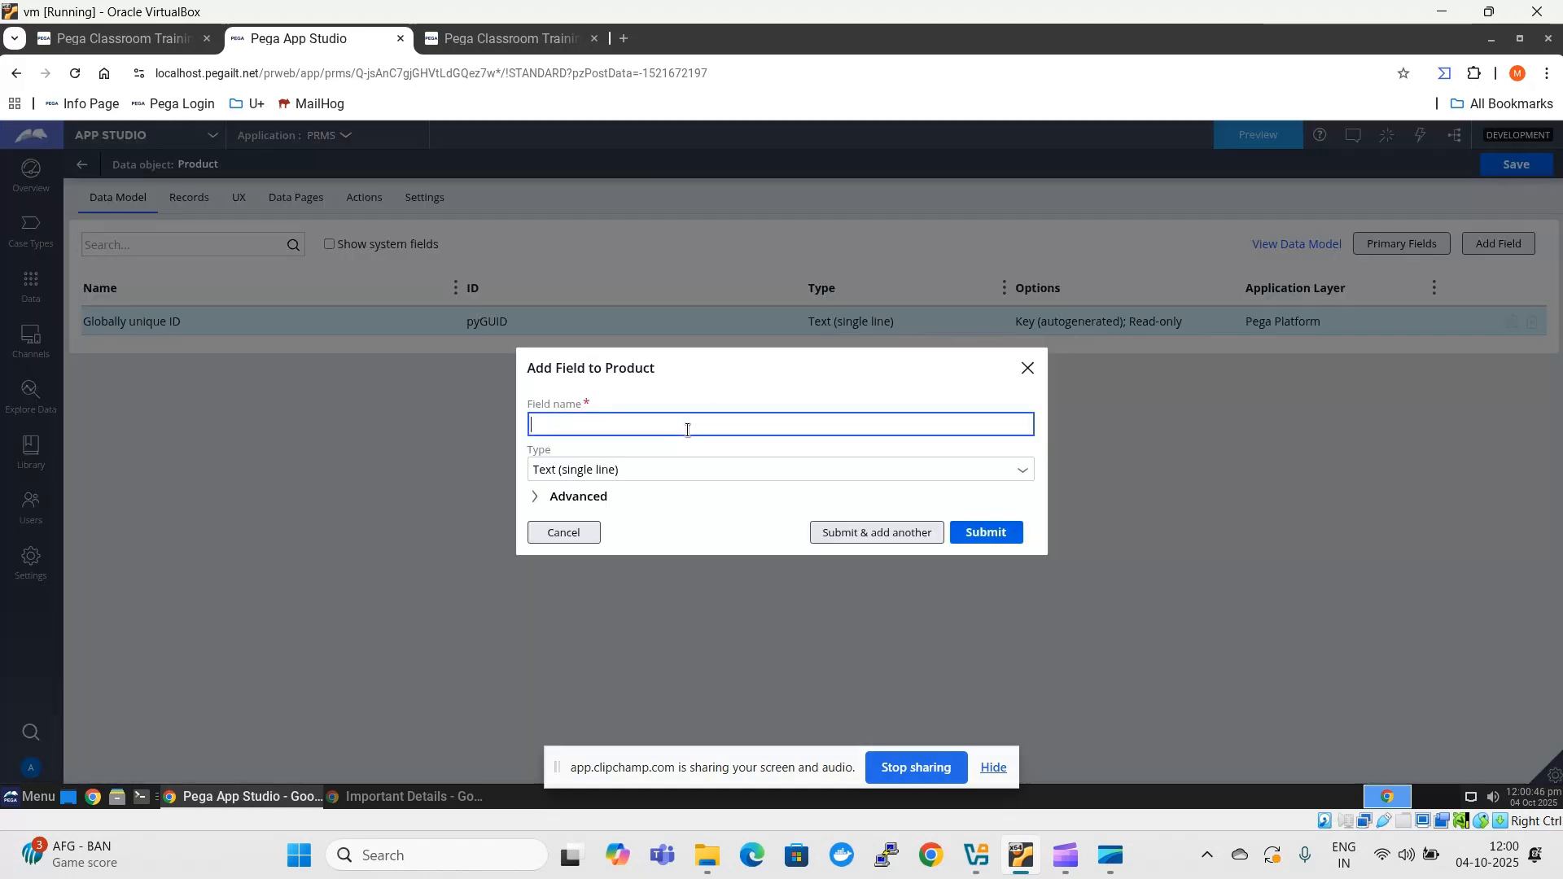
{"action": "type", "text": "Name"}
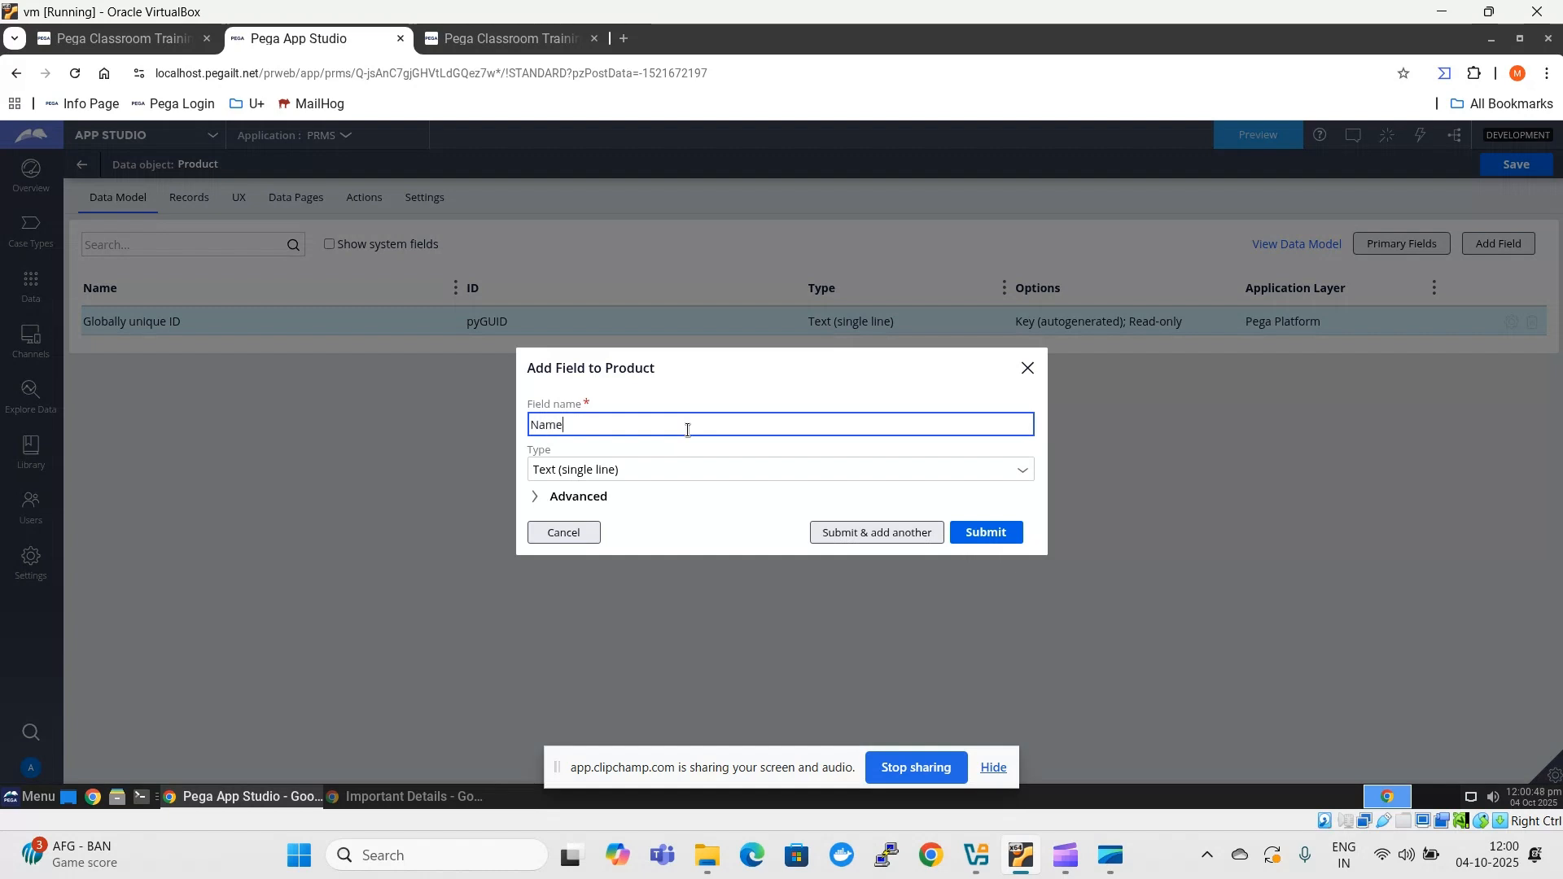
{"action": "left_click", "coordinate": [676, 484]}
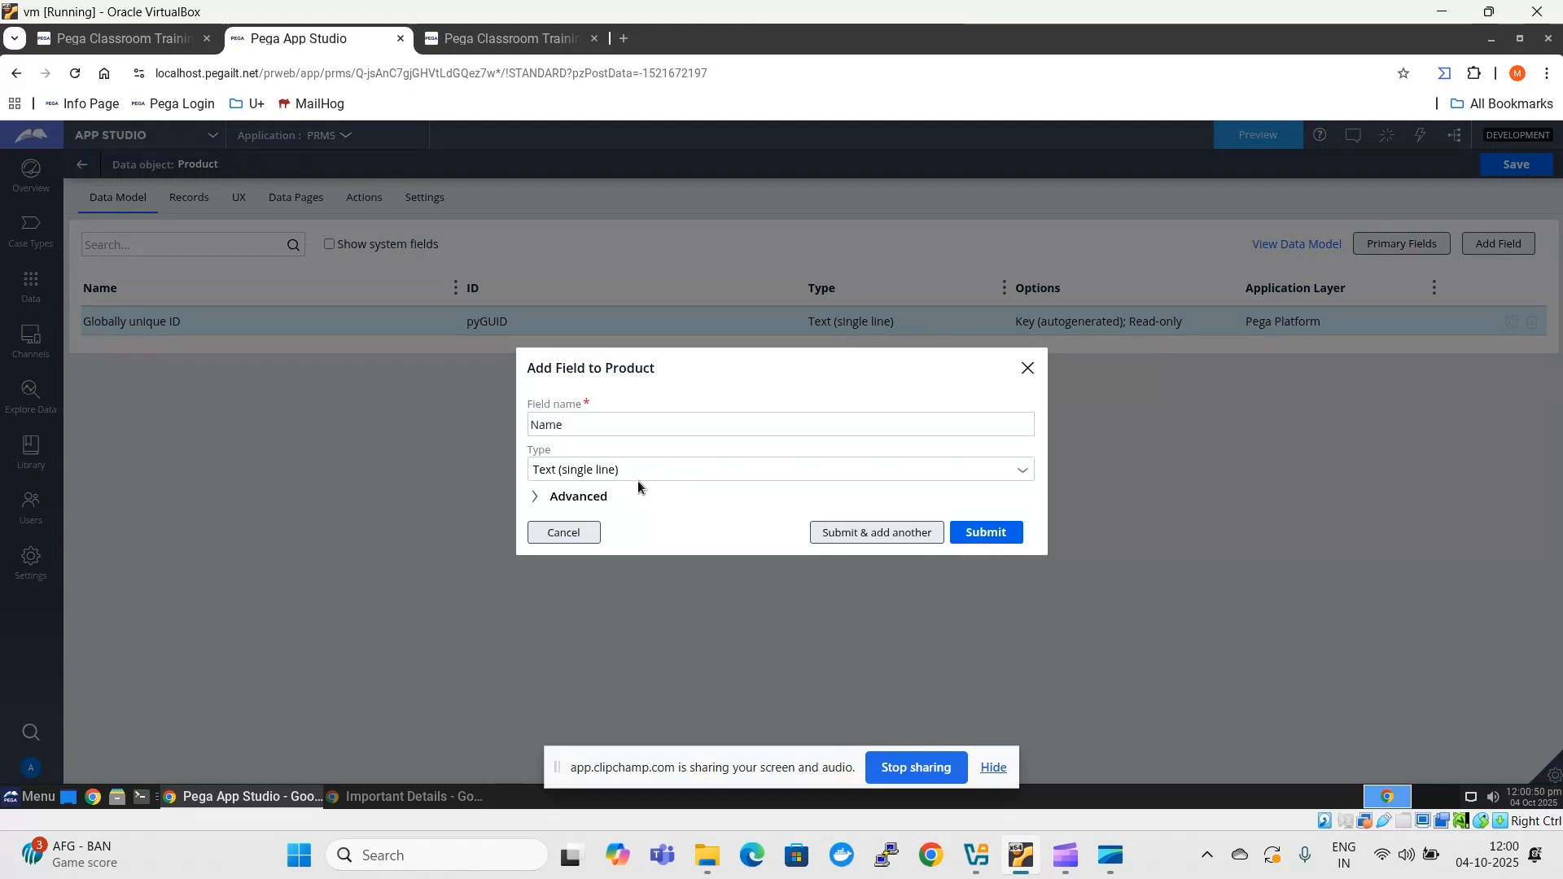
{"action": "left_click", "coordinate": [875, 539]}
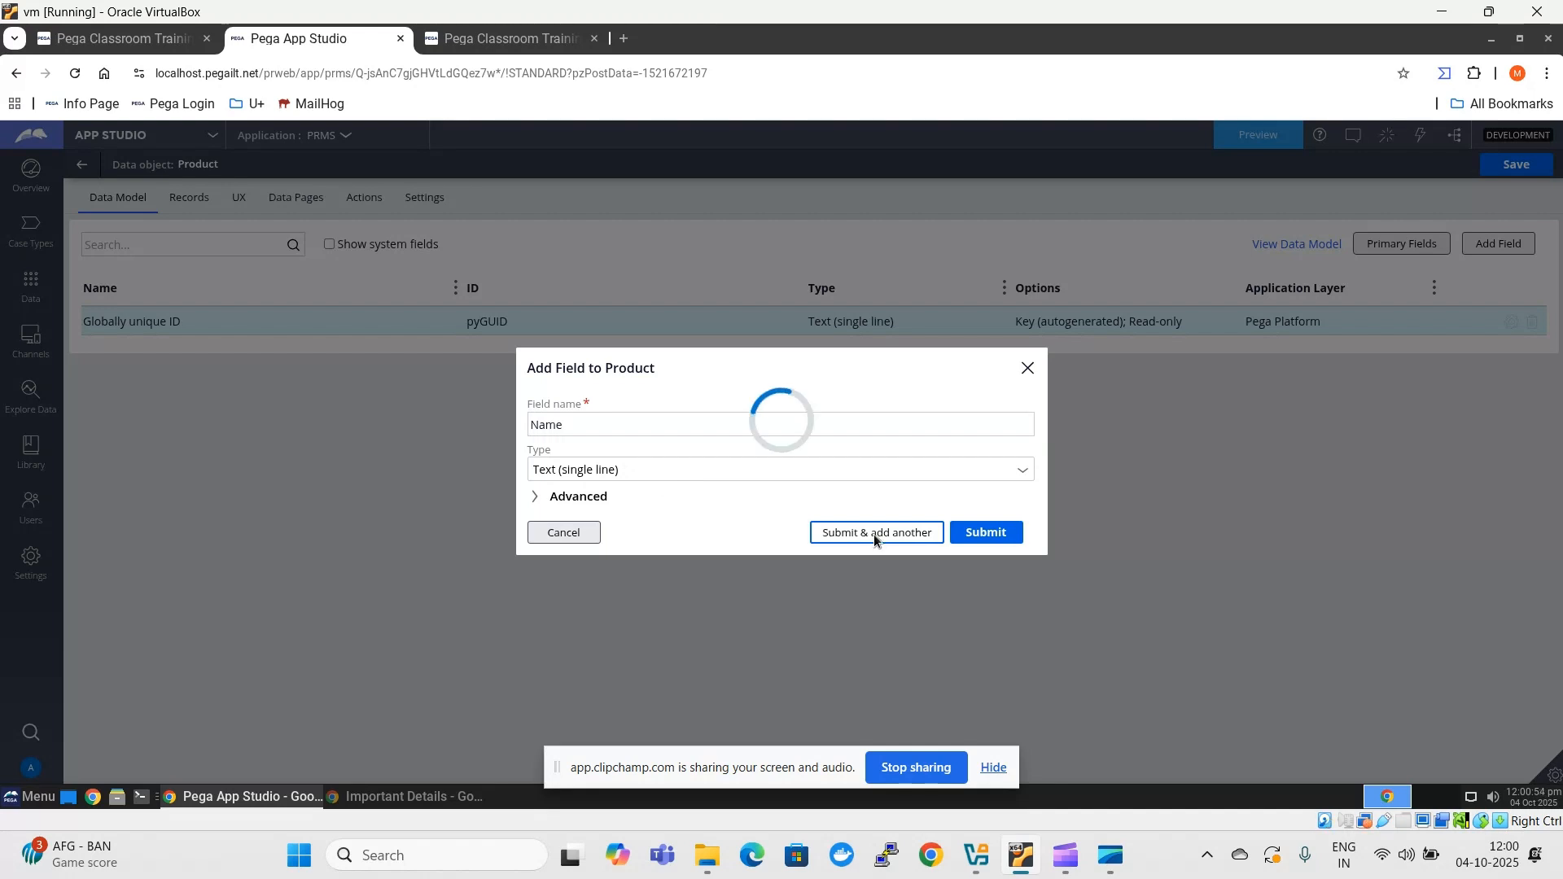
- Define the next field as Category, a picklist displayed as a drop-down list with local options
{"action": "left_click", "coordinate": [631, 436]}
{"action": "type", "text": "Cate"}
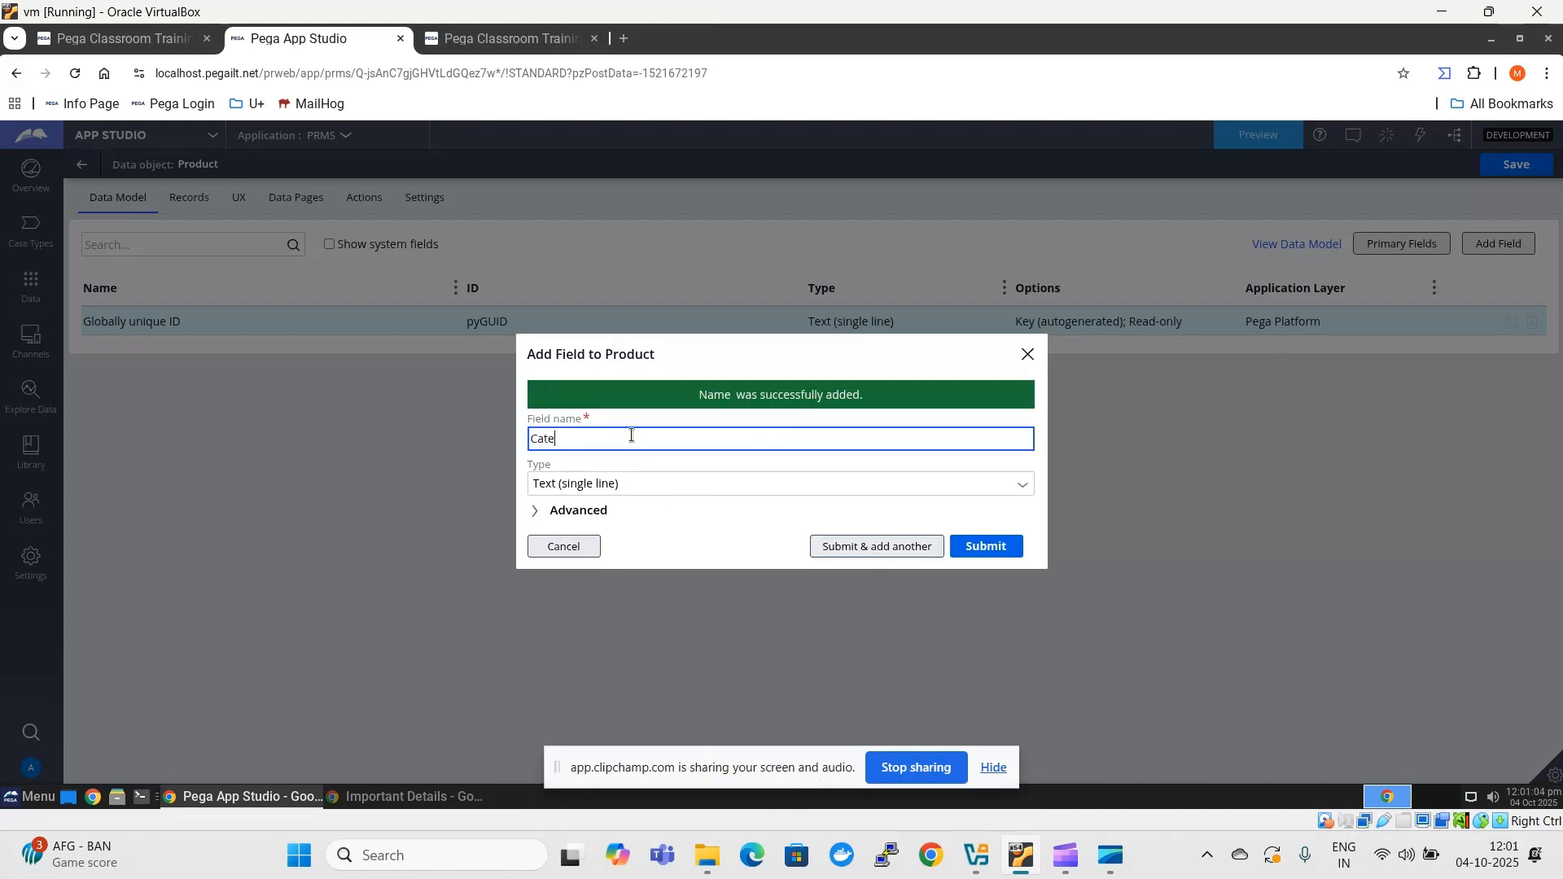
{"action": "type", "text": "gory"}
{"action": "left_click", "coordinate": [636, 508]}
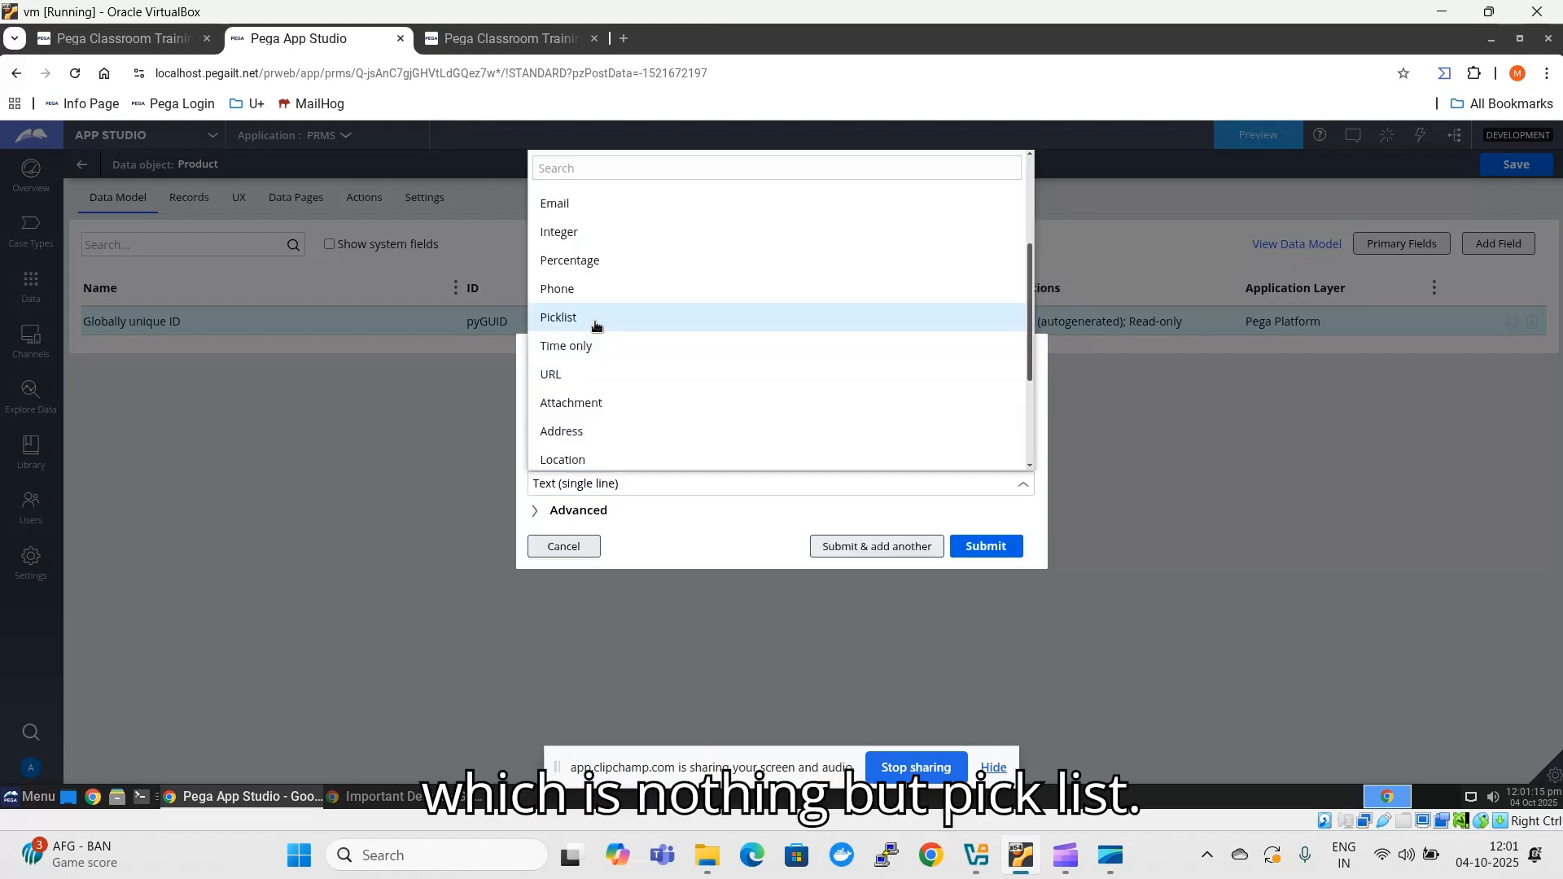
{"action": "left_click", "coordinate": [595, 325]}
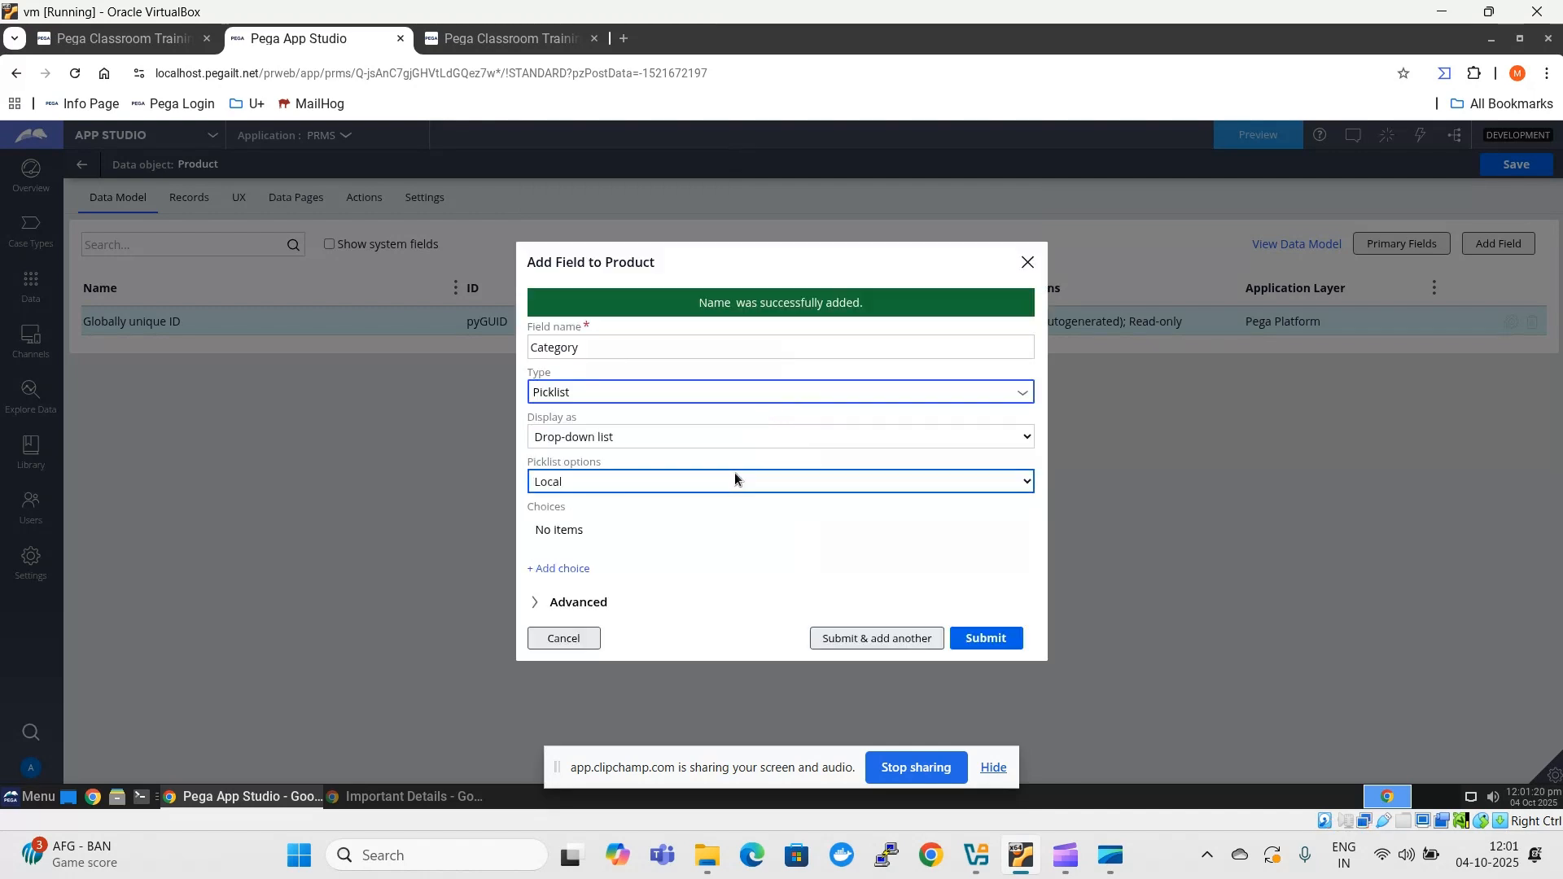
- Give the Category picklist the choices Electronics, Fashion and Health, and submit it to add another field
{"action": "left_click", "coordinate": [560, 568]}
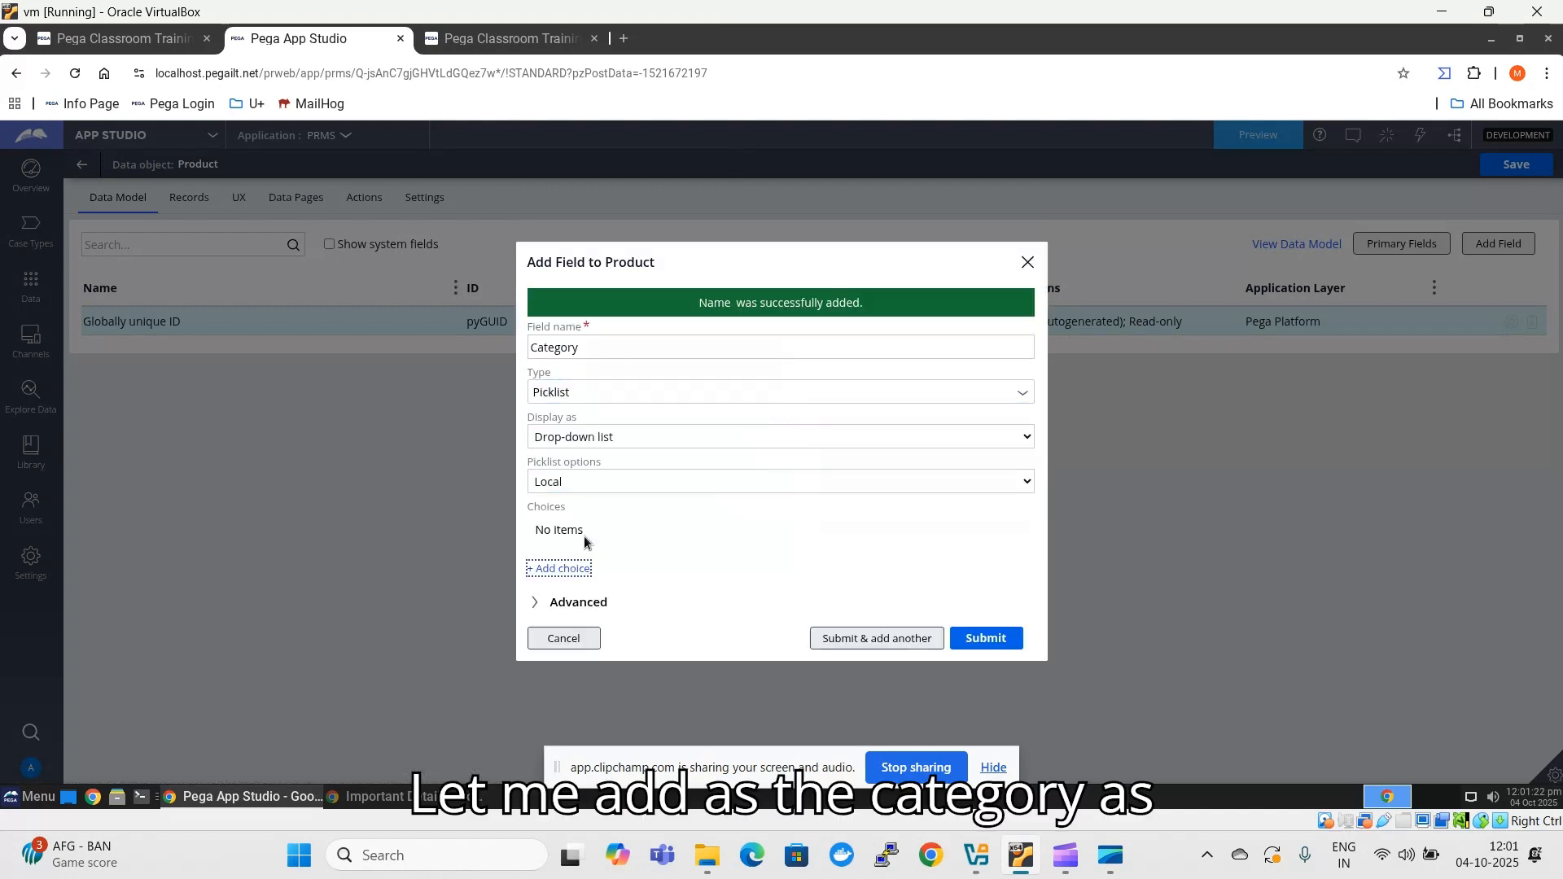
{"action": "type", "text": "Electronics"}
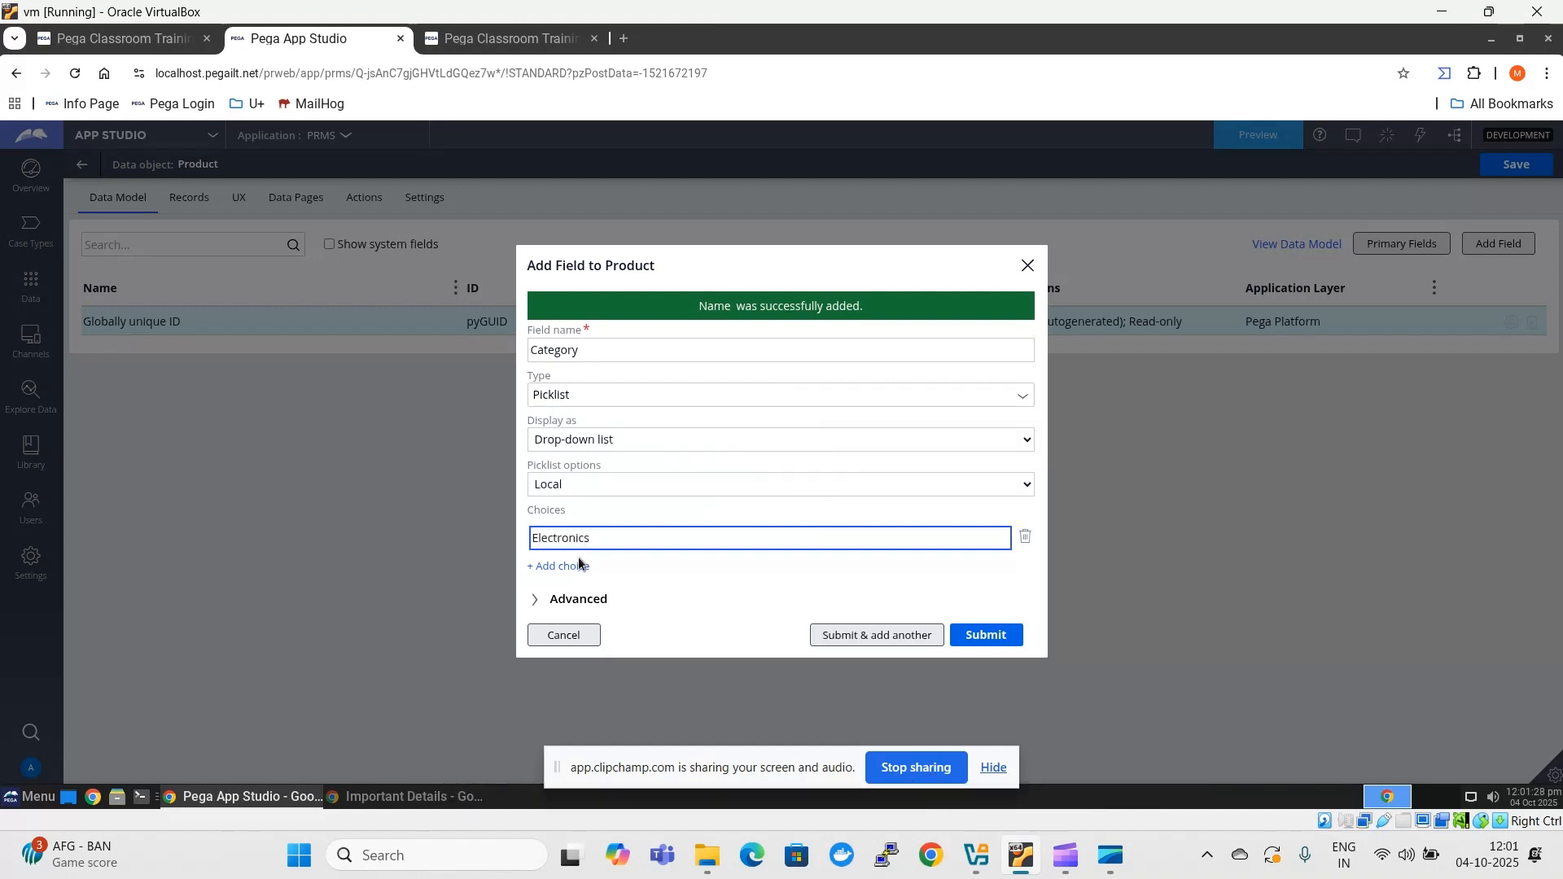
{"action": "left_click", "coordinate": [579, 566]}
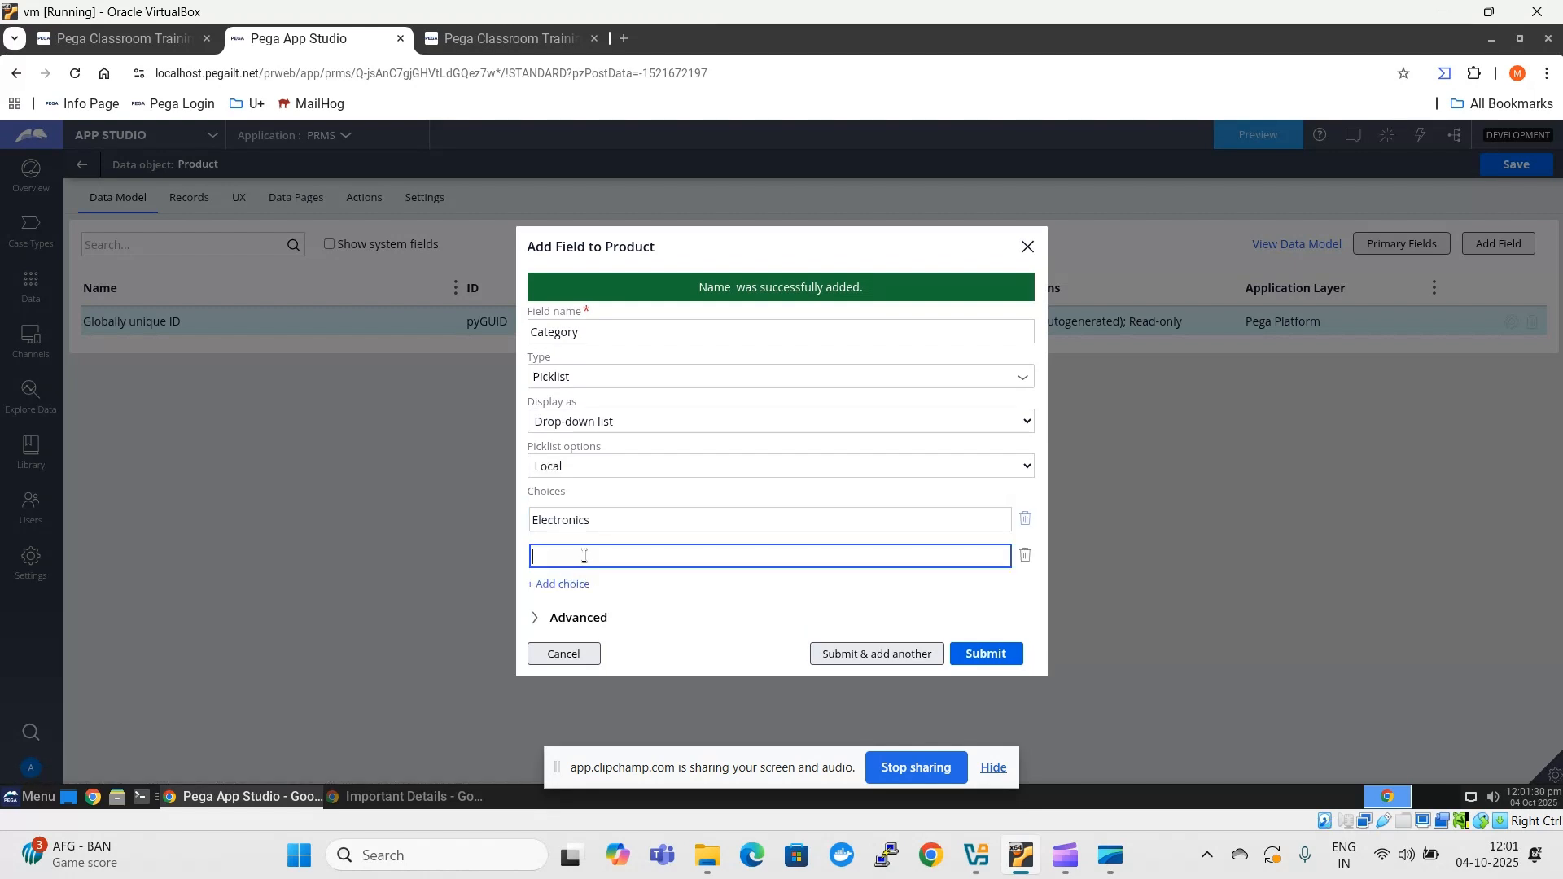
{"action": "type", "text": "Fashion"}
{"action": "left_click", "coordinate": [561, 584]}
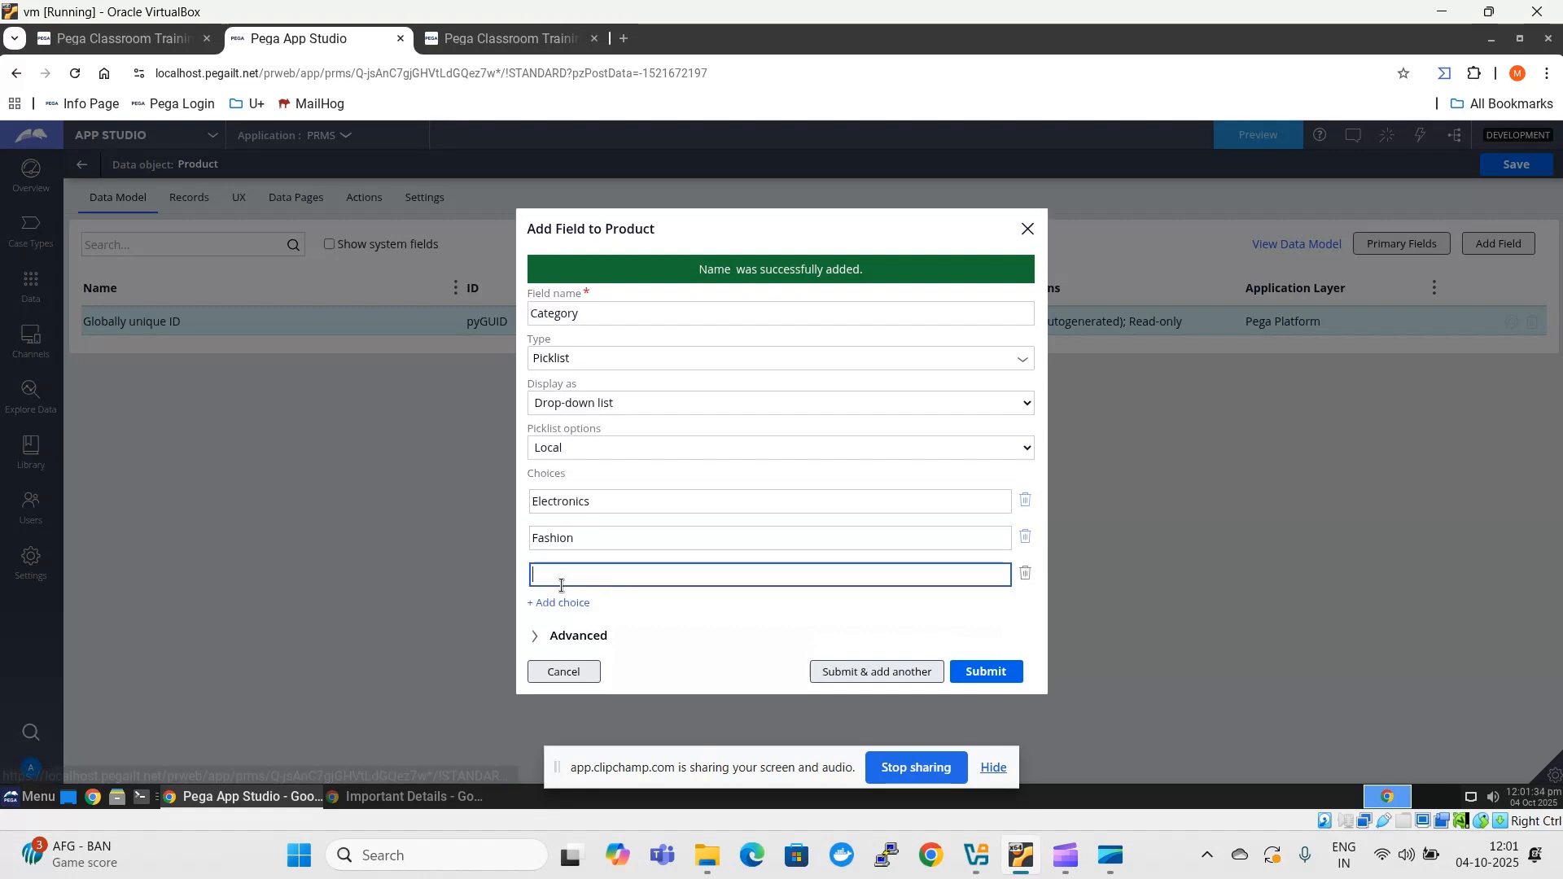
{"action": "type", "text": "Health"}
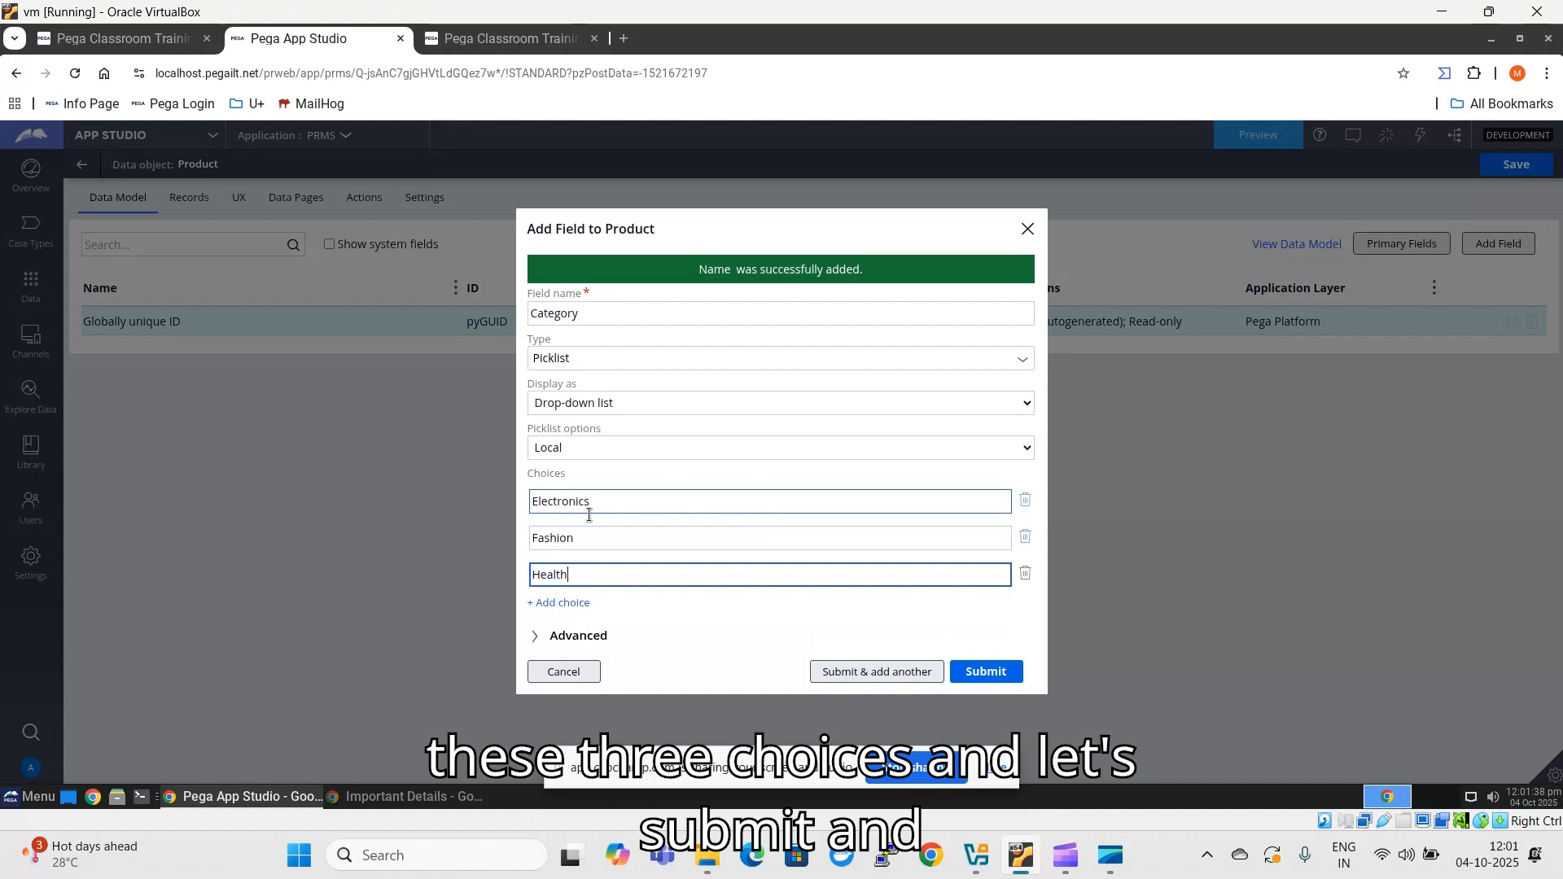
{"action": "left_click", "coordinate": [883, 673]}
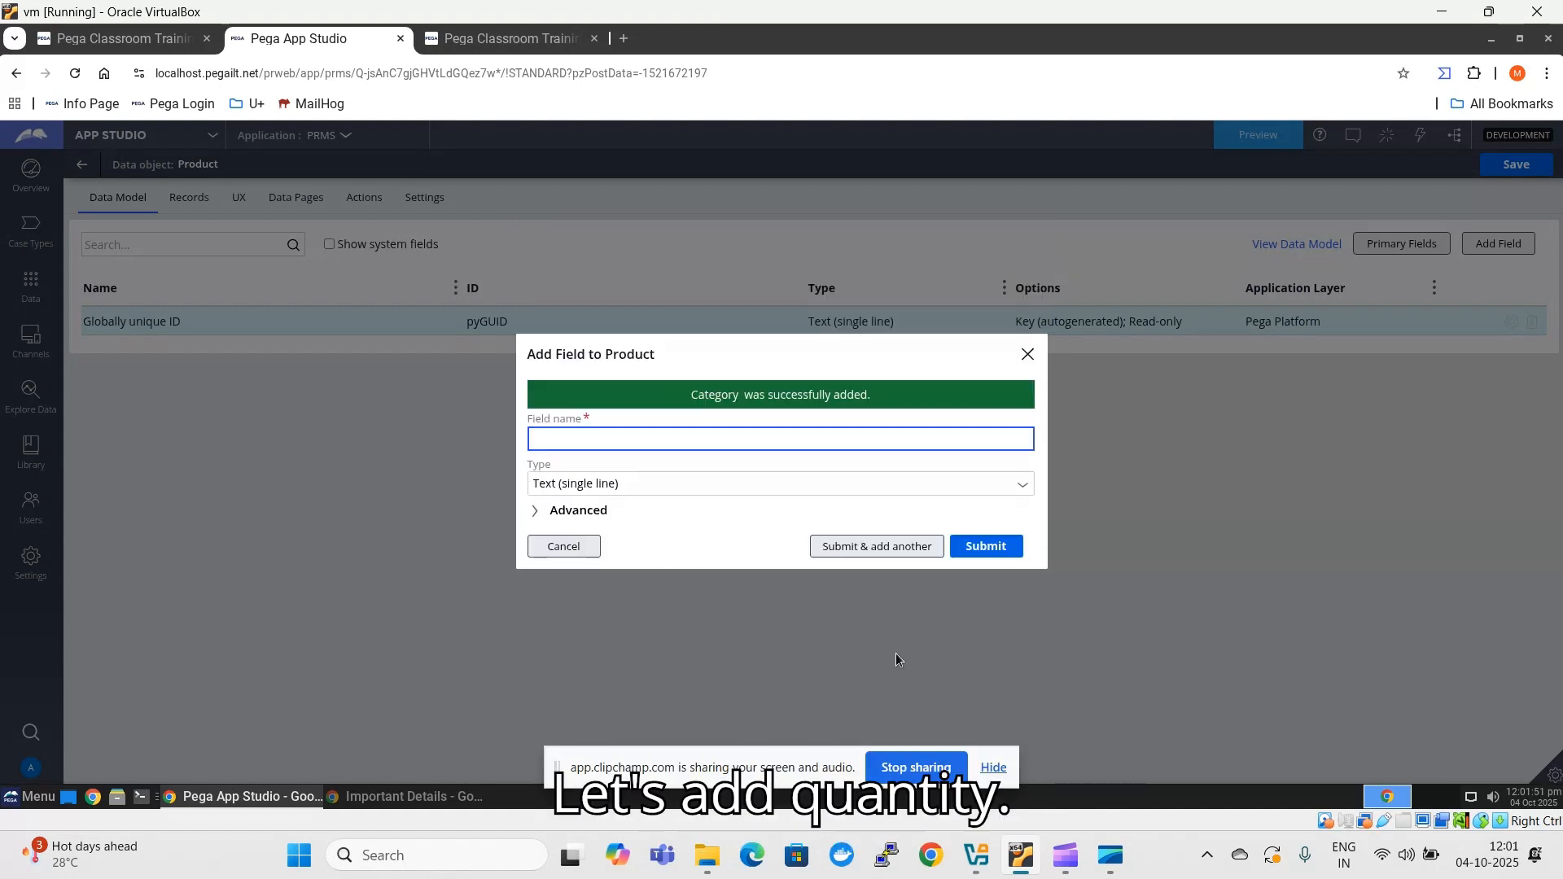
- Add an Integer field called Quantity to the Product data object and finish adding fields
{"action": "type", "text": "Quantity"}
{"action": "left_click", "coordinate": [770, 483]}
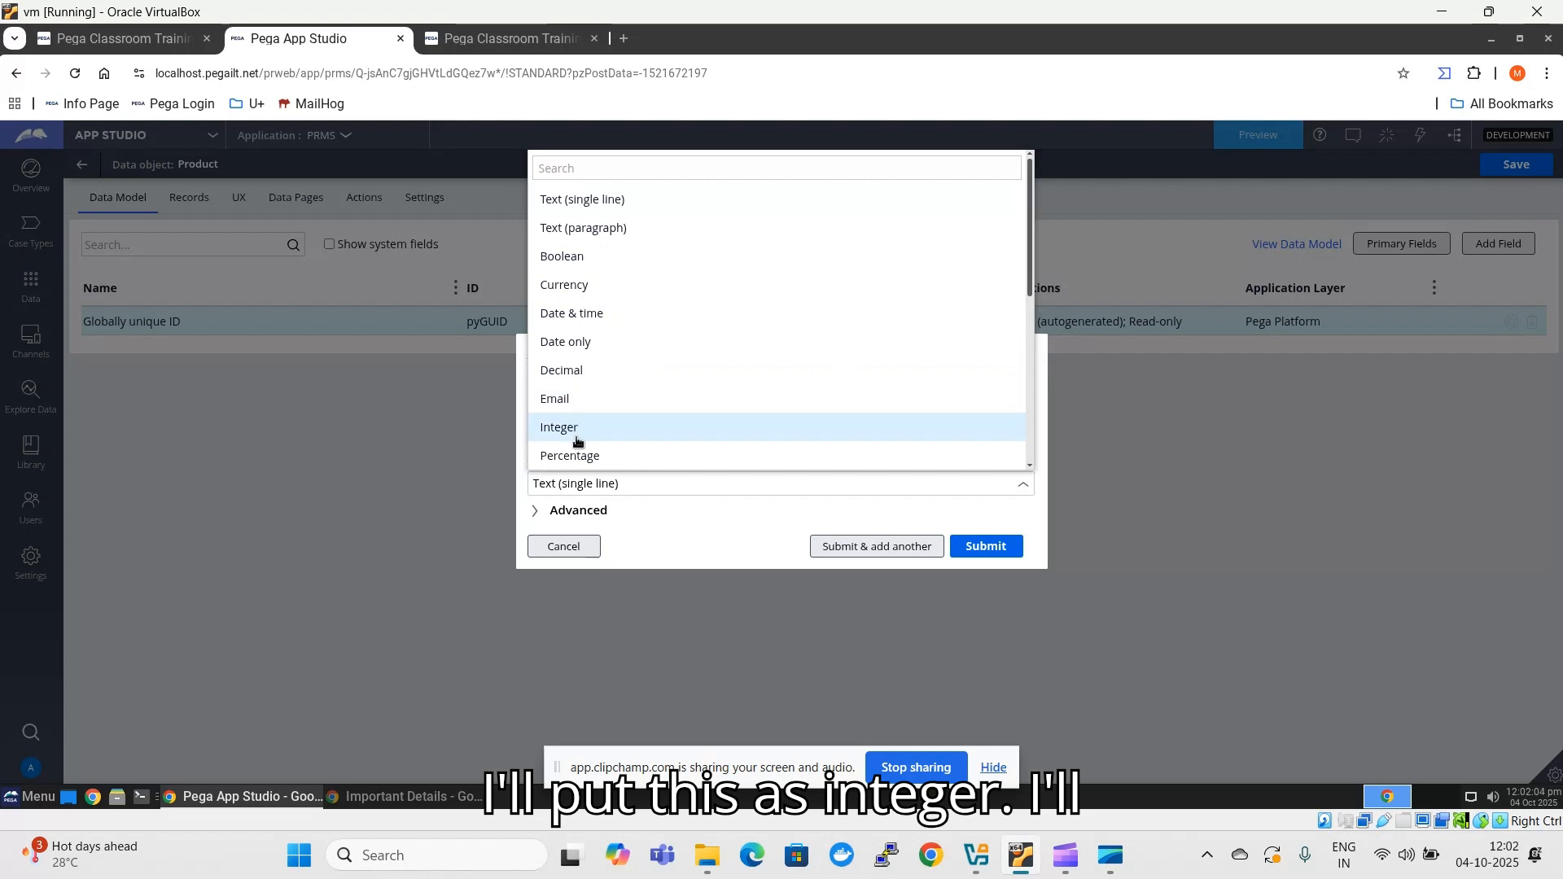
{"action": "left_click", "coordinate": [606, 425]}
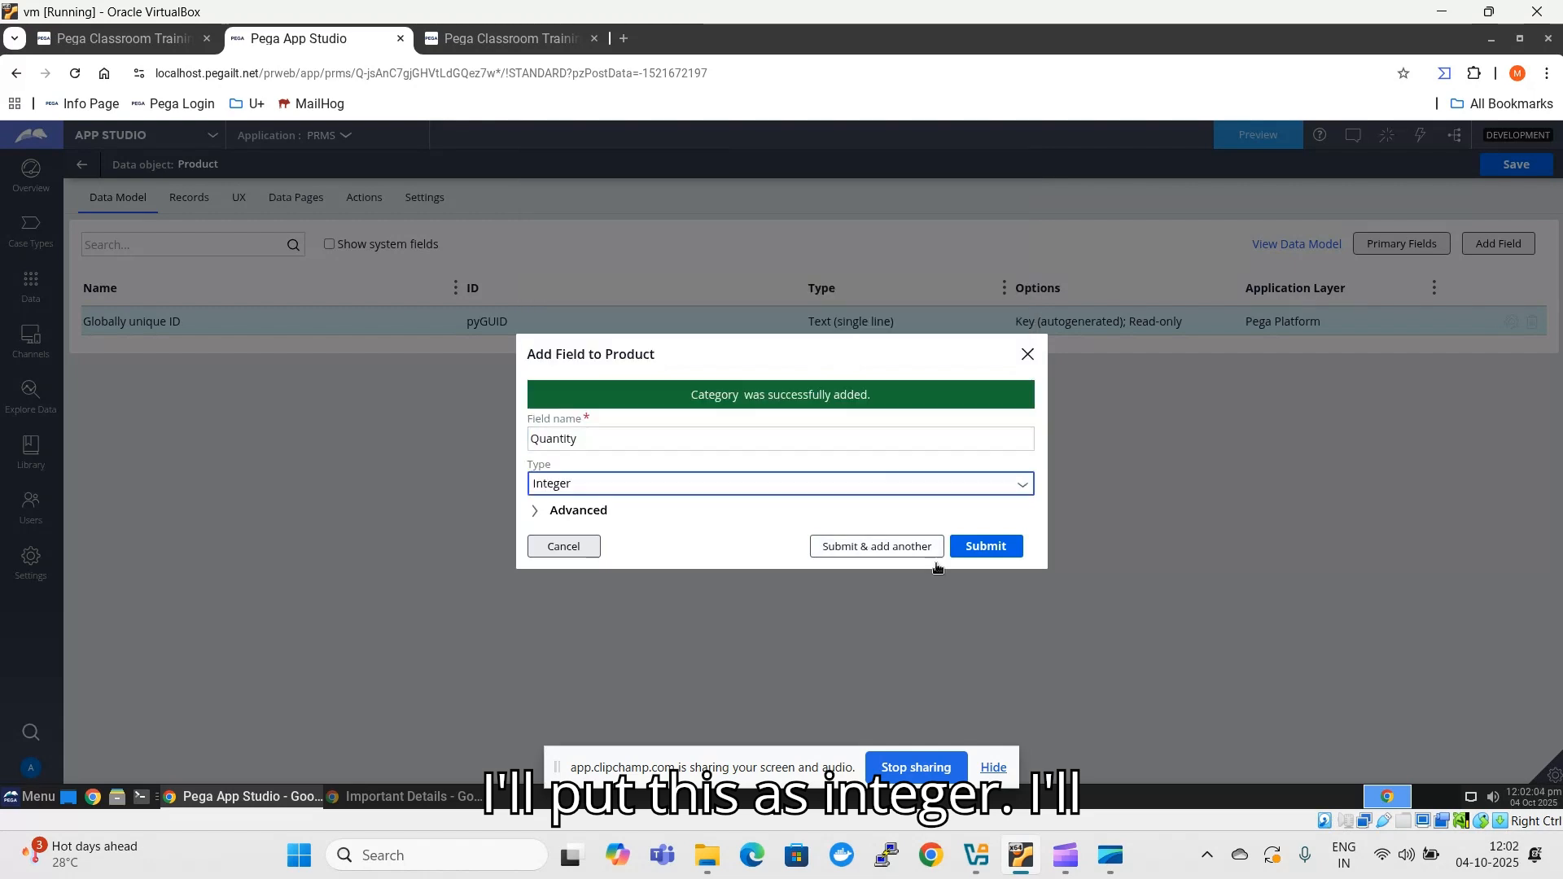
{"action": "left_click", "coordinate": [997, 548]}
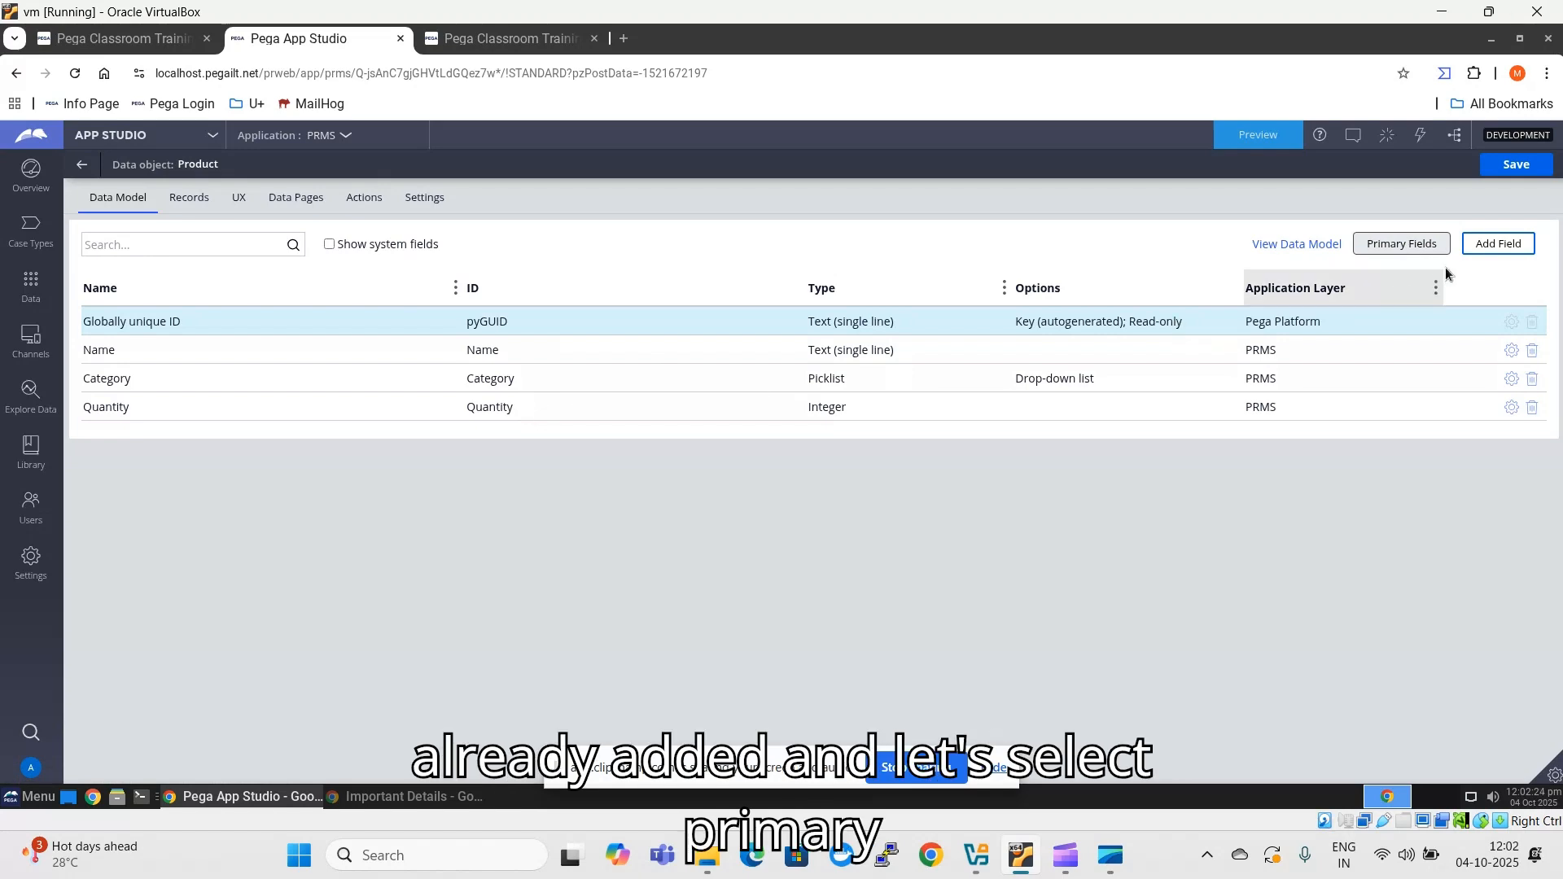
- Configure the Product data object's primary fields, selecting Name and Quantity from the available fields
{"action": "left_click", "coordinate": [1404, 248]}
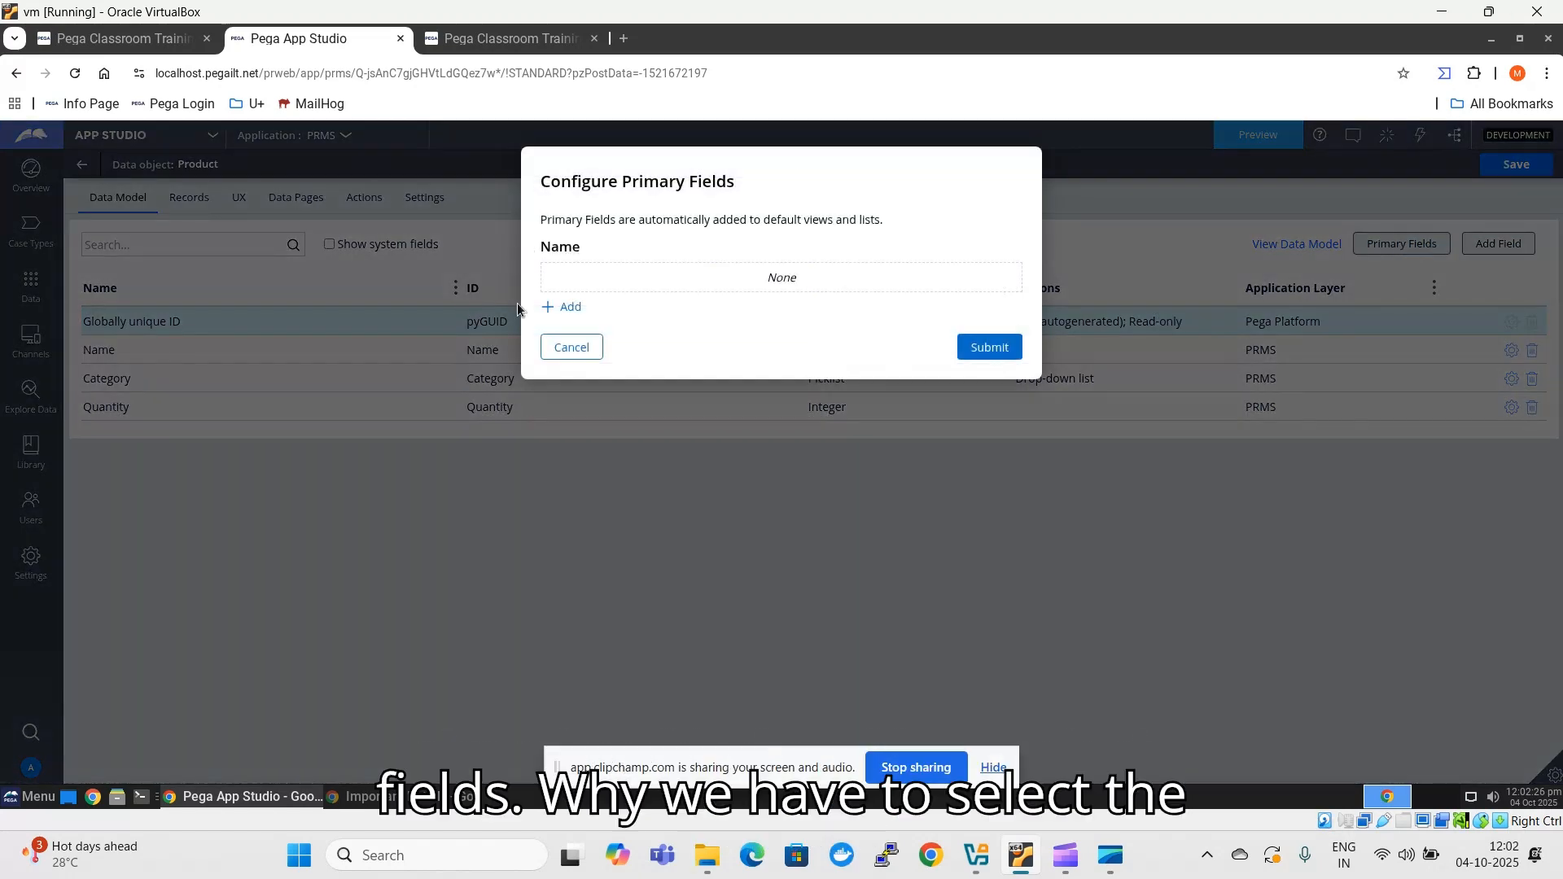
{"action": "left_click", "coordinate": [561, 308]}
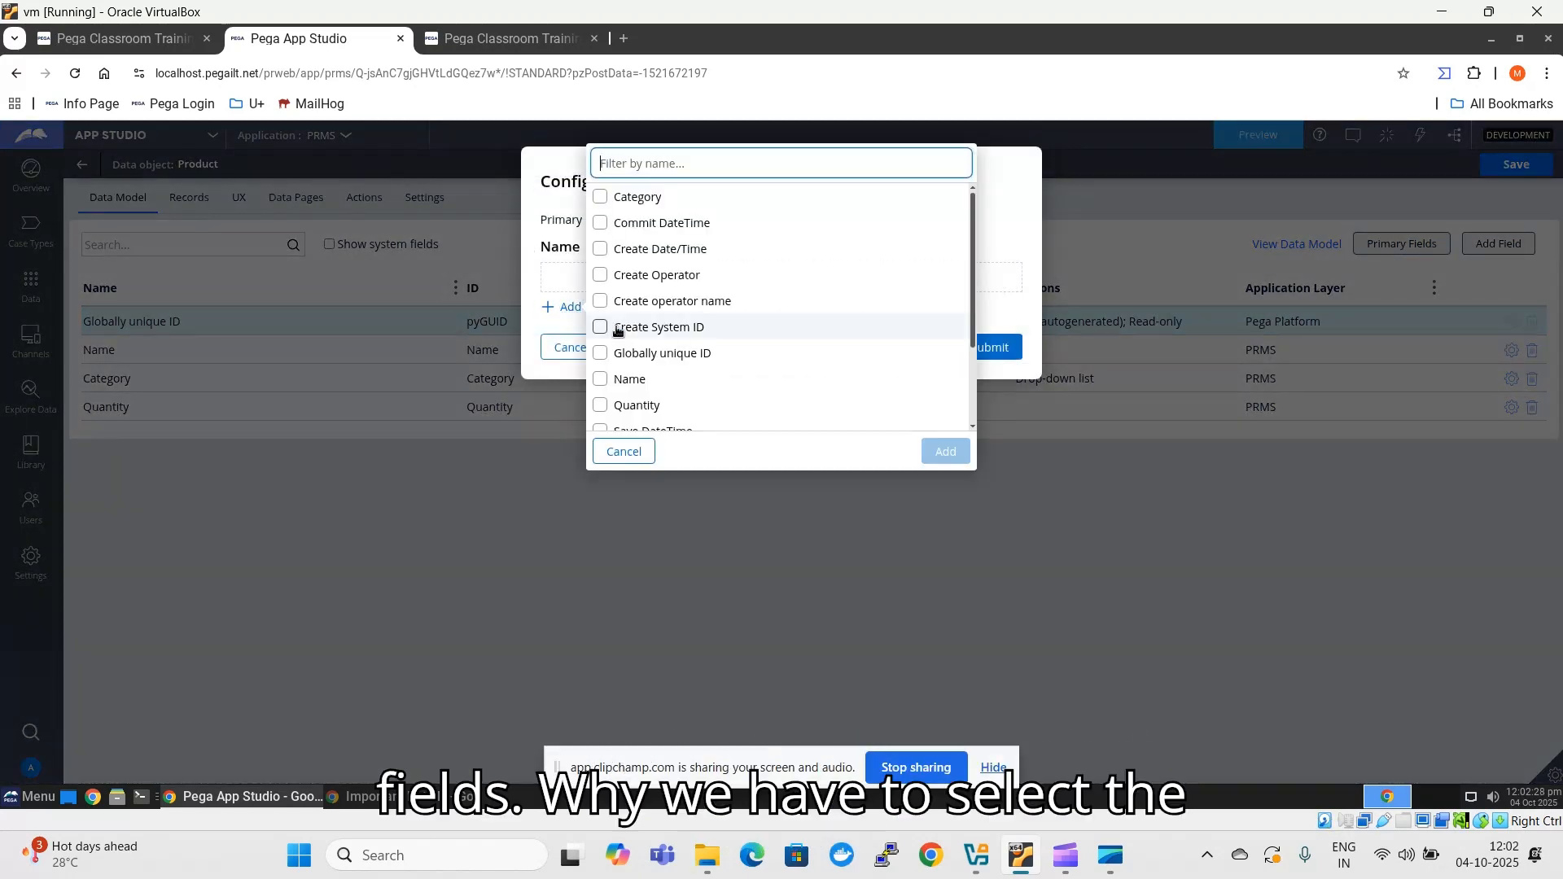
{"action": "left_click", "coordinate": [683, 379]}
{"action": "scroll", "coordinate": [691, 366], "scroll_direction": "down", "scroll_amount": 2}
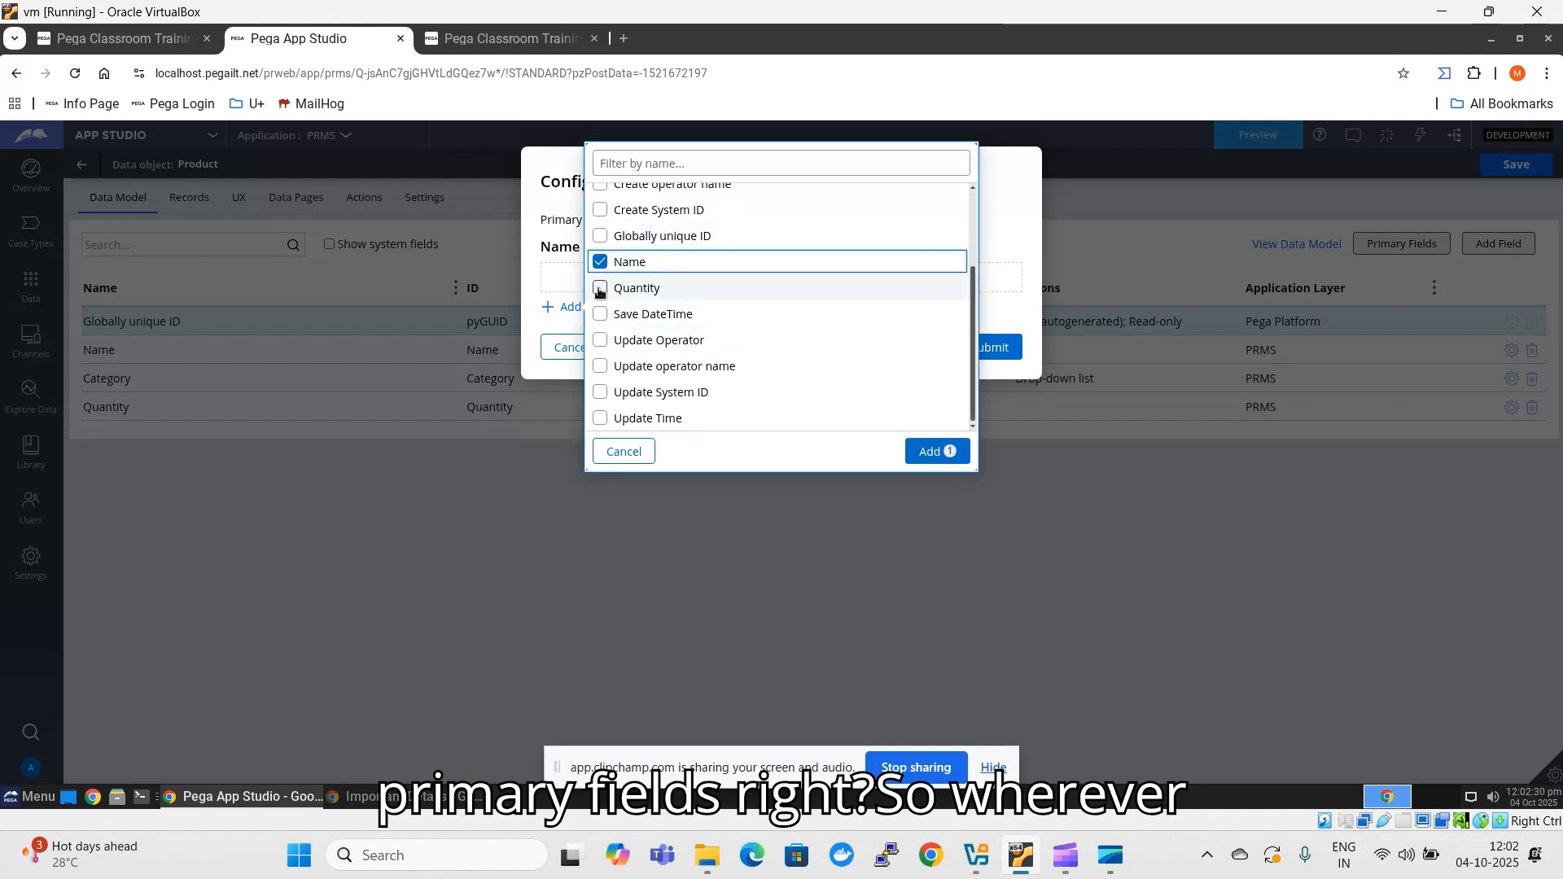
{"action": "left_click", "coordinate": [745, 286]}
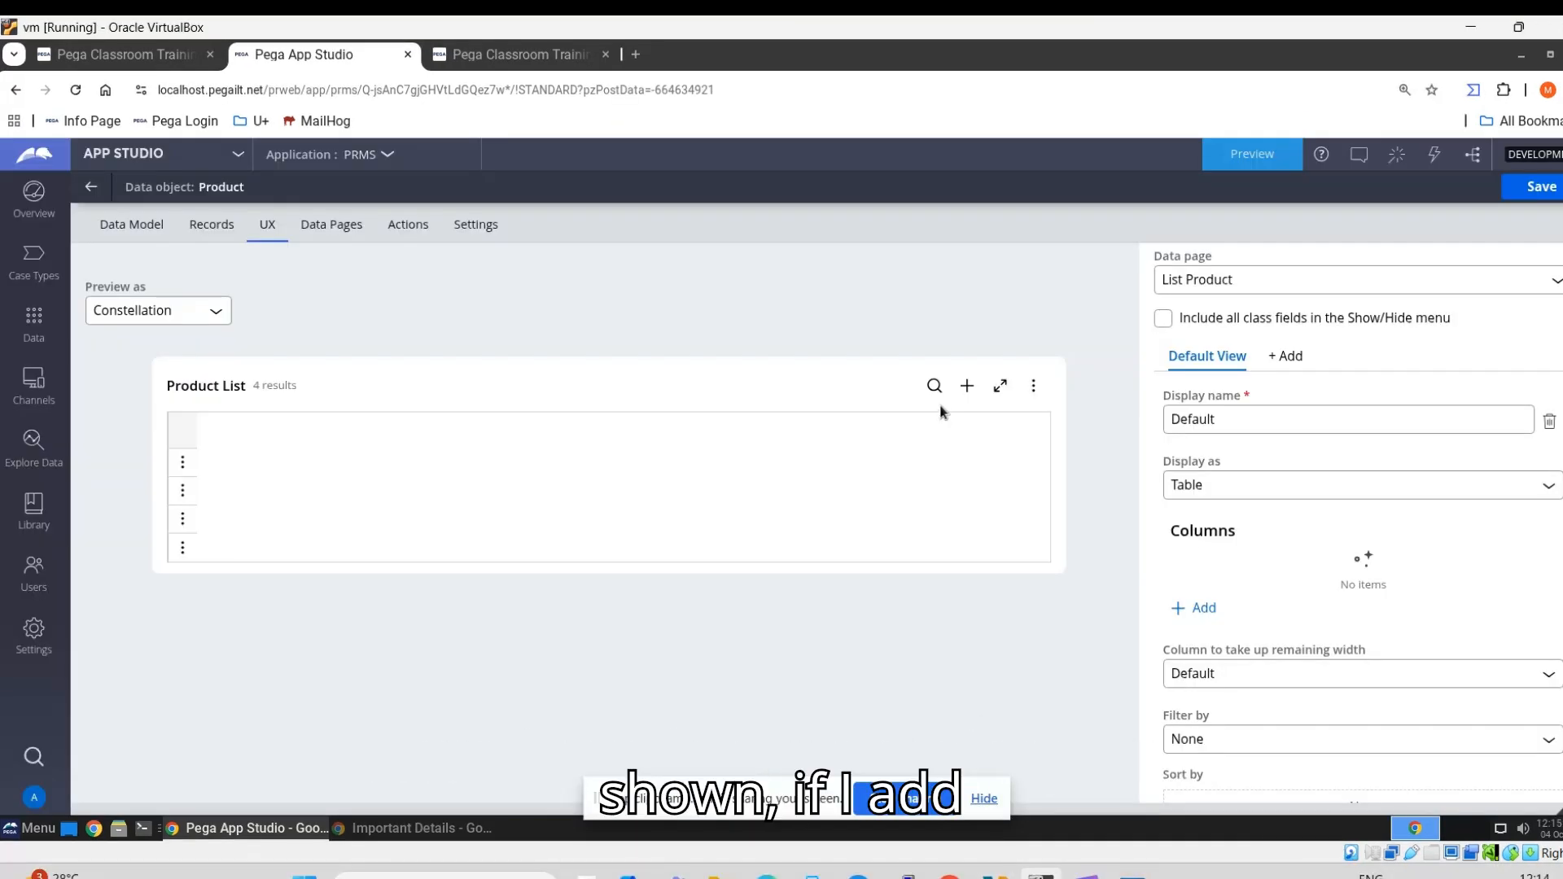
- Add Primary fields as a column of the Product List view and check the primary fields in the data model
{"action": "left_click", "coordinate": [1198, 609]}
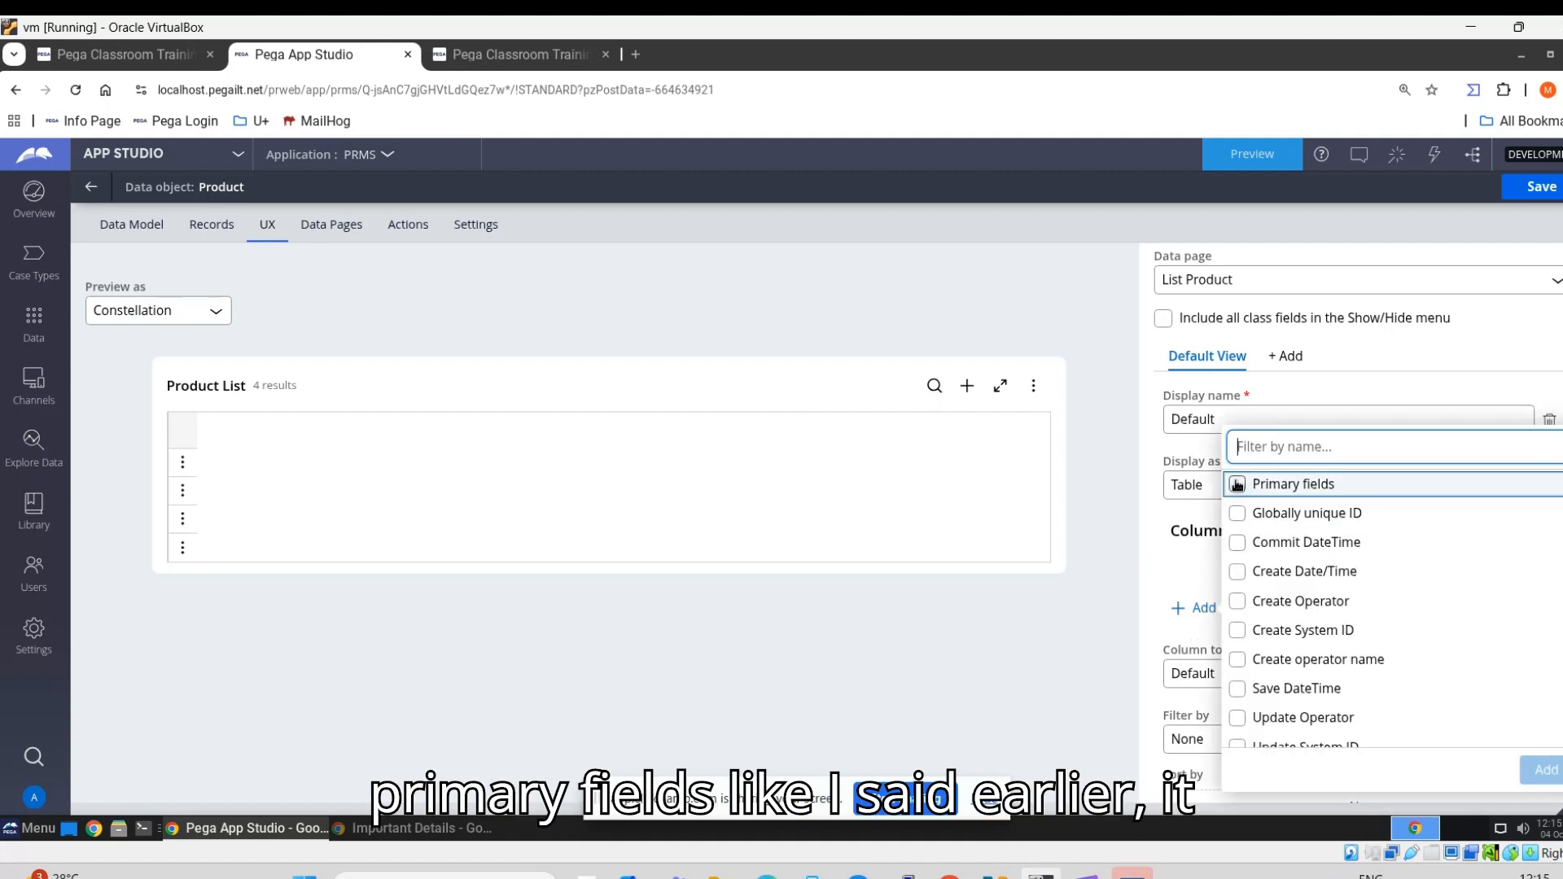
{"action": "left_click", "coordinate": [1237, 486]}
{"action": "left_click", "coordinate": [1544, 770]}
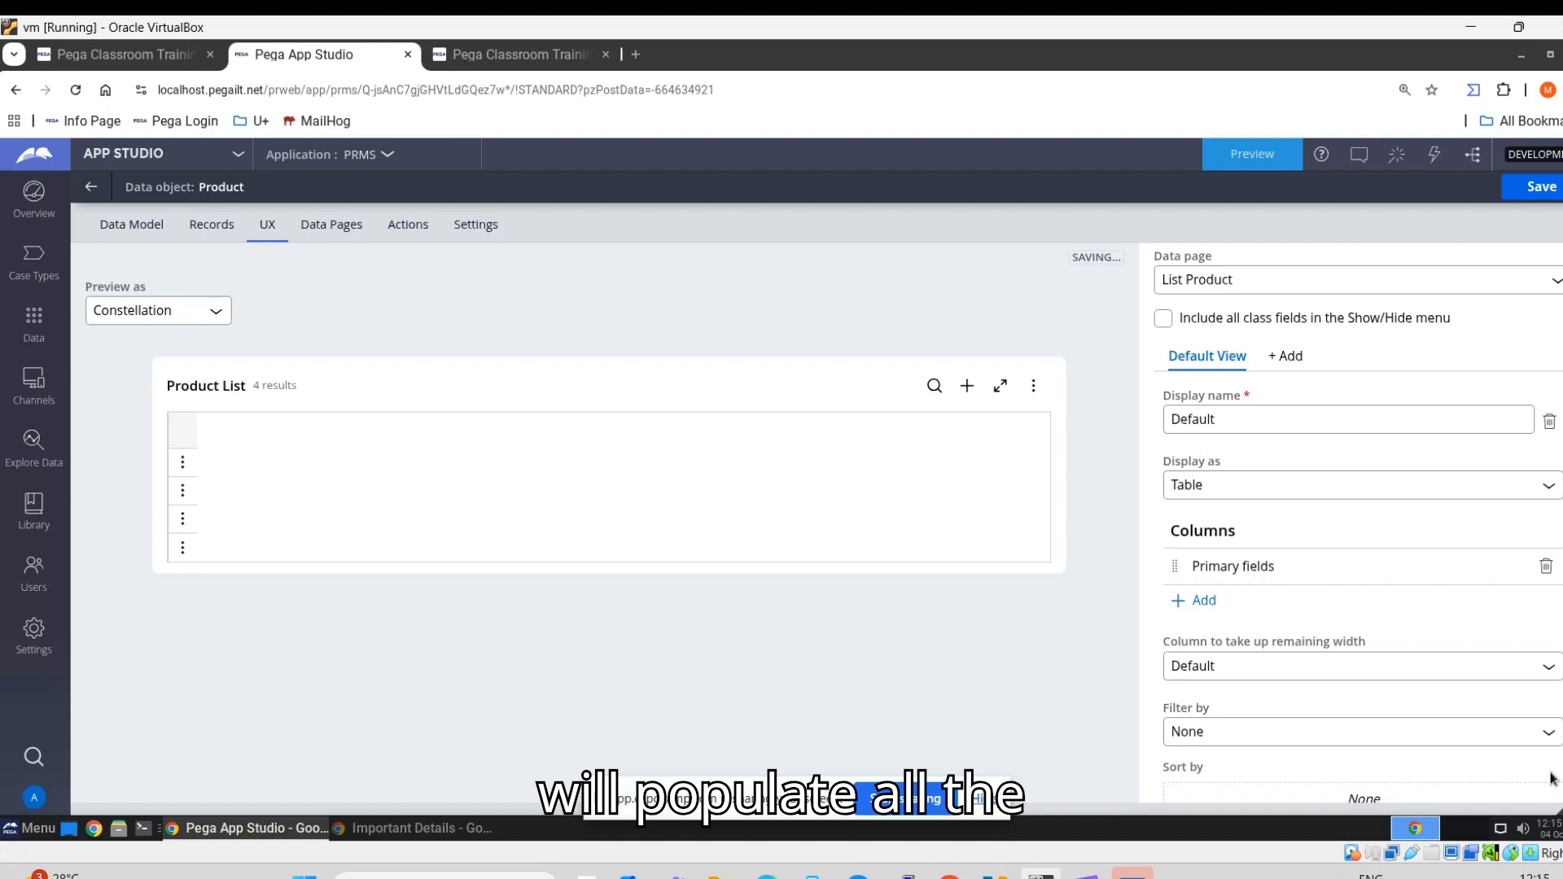
{"action": "left_click", "coordinate": [147, 233]}
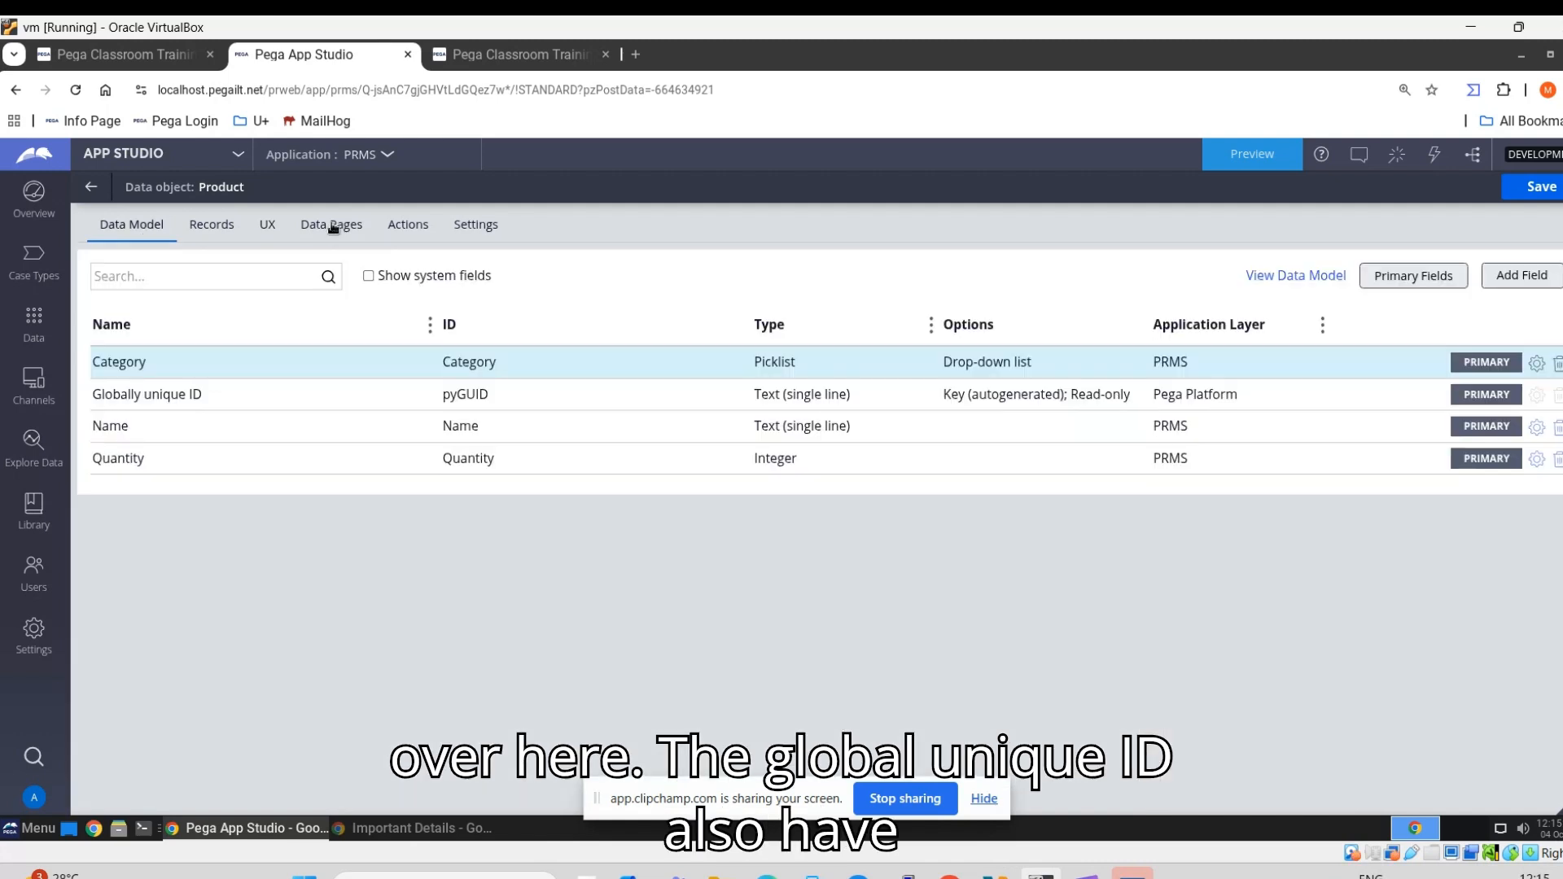
{"action": "left_click", "coordinate": [145, 404]}
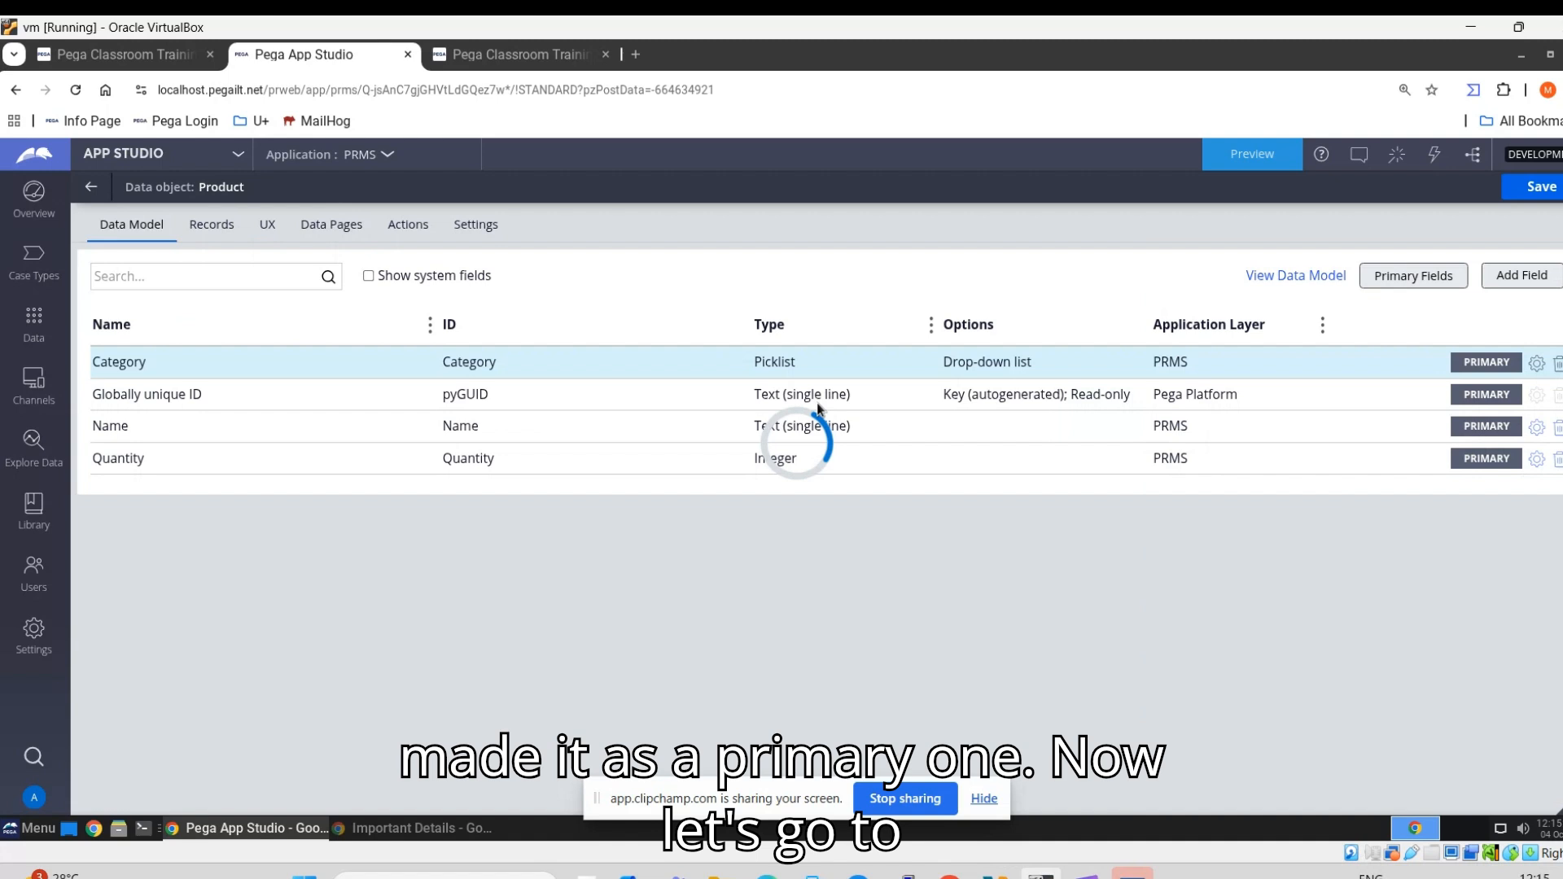
{"action": "left_click", "coordinate": [264, 232]}
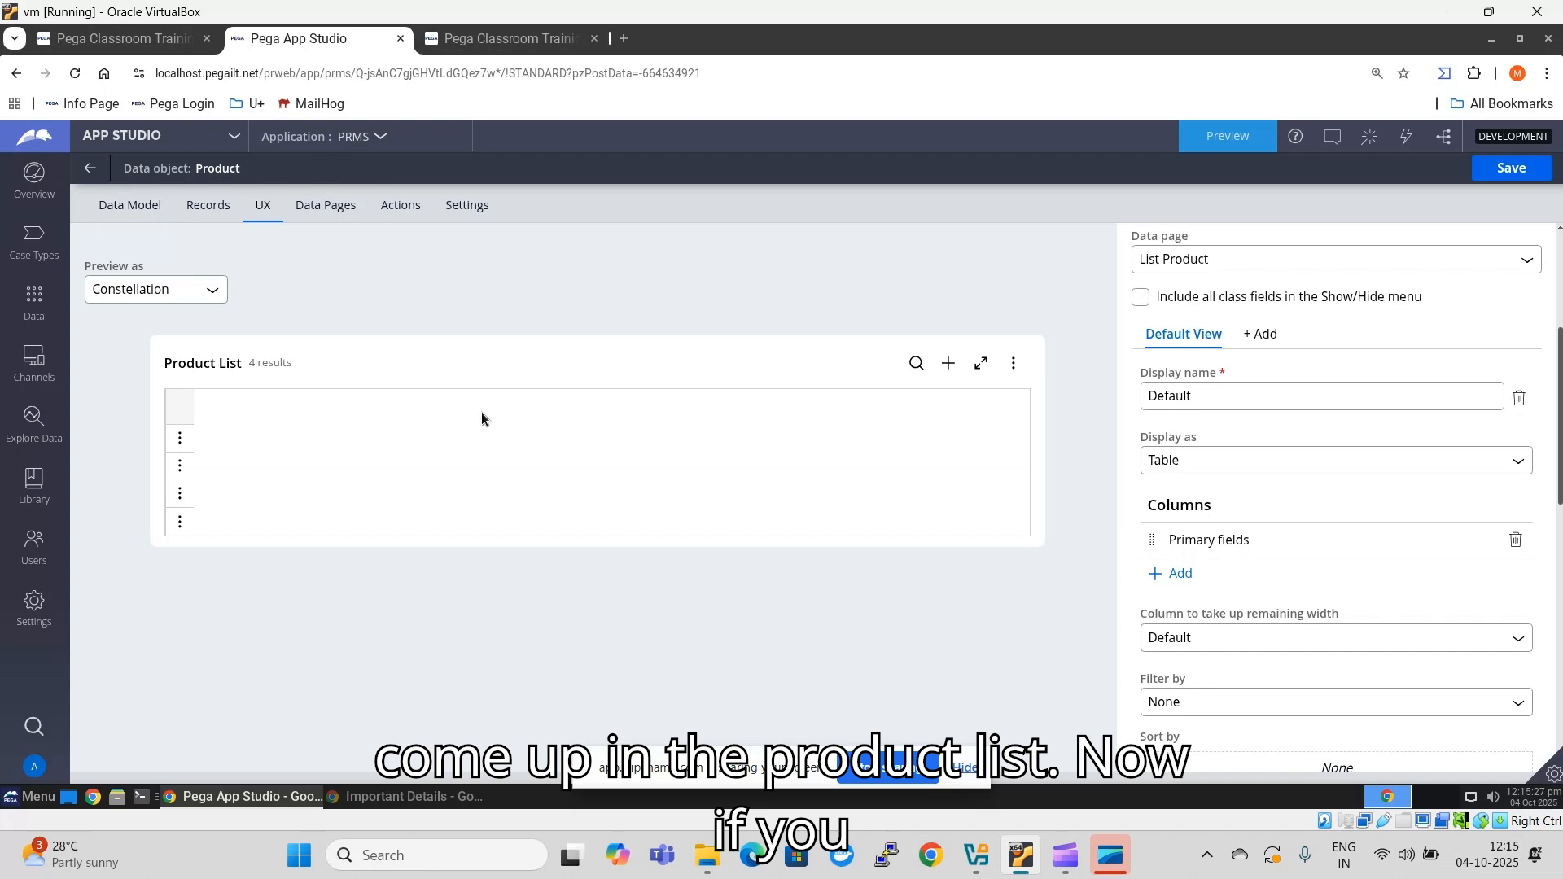
- Remove the Primary fields column from the Product List view and try selecting Name and Category as individual columns
{"action": "left_click", "coordinate": [1516, 542]}
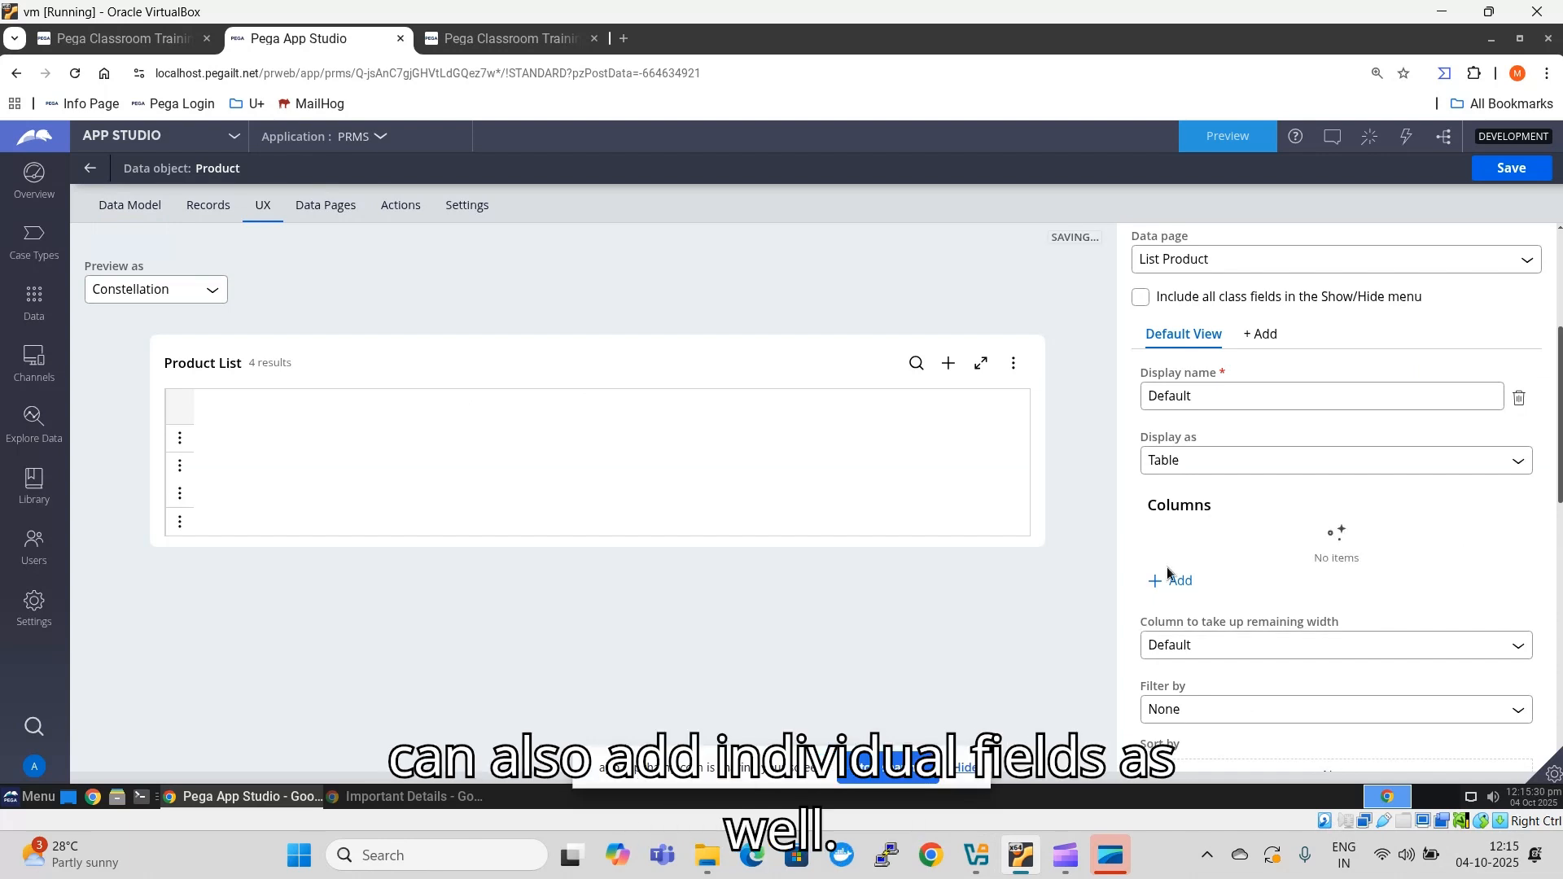
{"action": "left_click", "coordinate": [1173, 593]}
{"action": "scroll", "coordinate": [1213, 390], "scroll_direction": "down", "scroll_amount": 3}
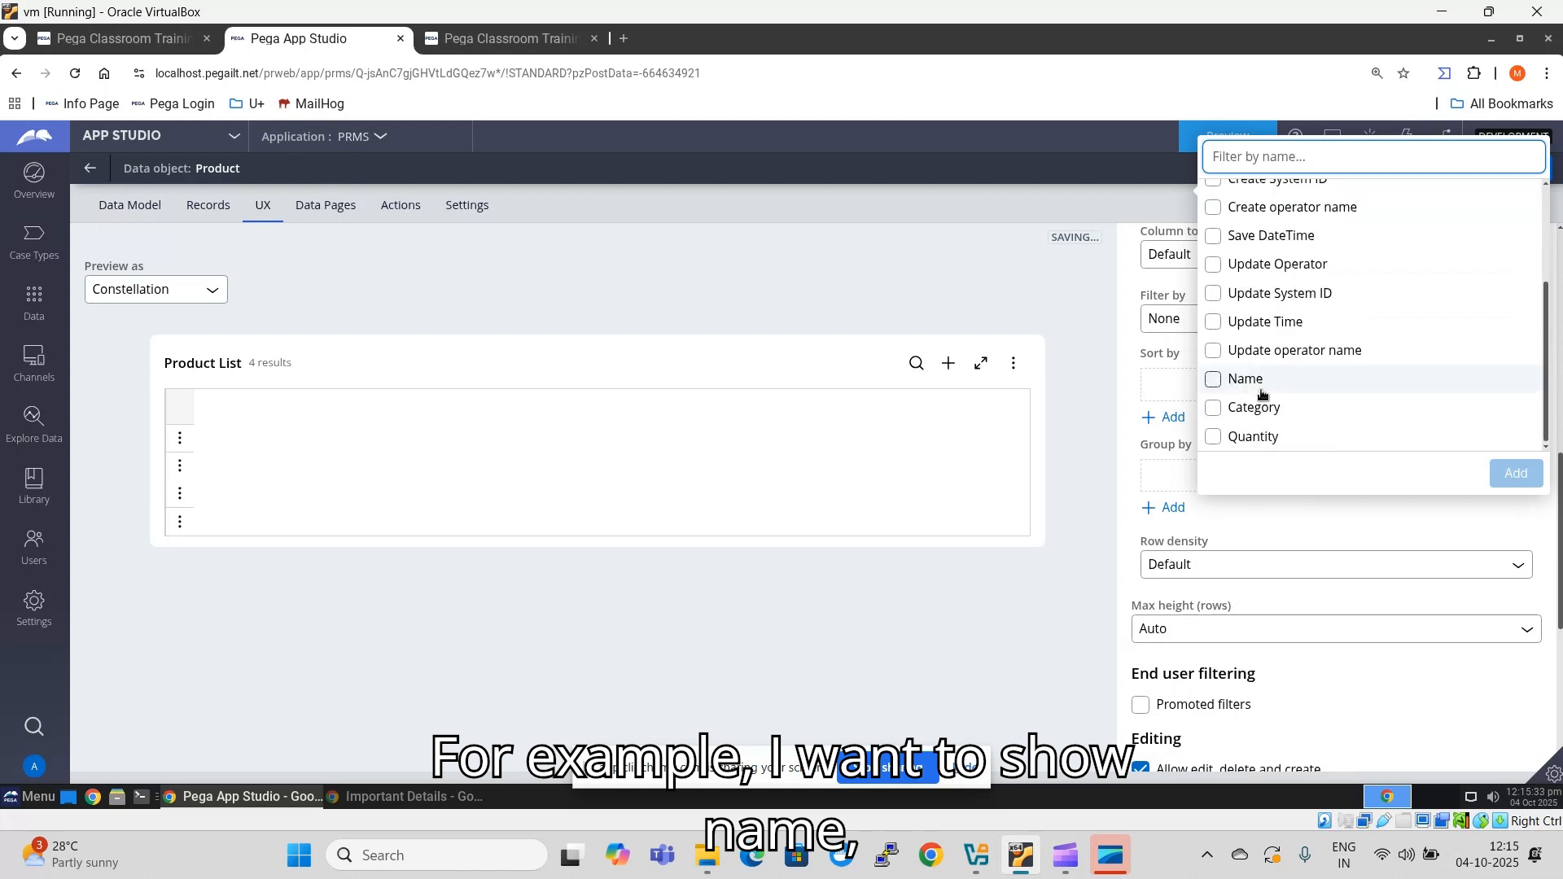
{"action": "left_click", "coordinate": [1213, 378]}
{"action": "left_click", "coordinate": [1214, 409]}
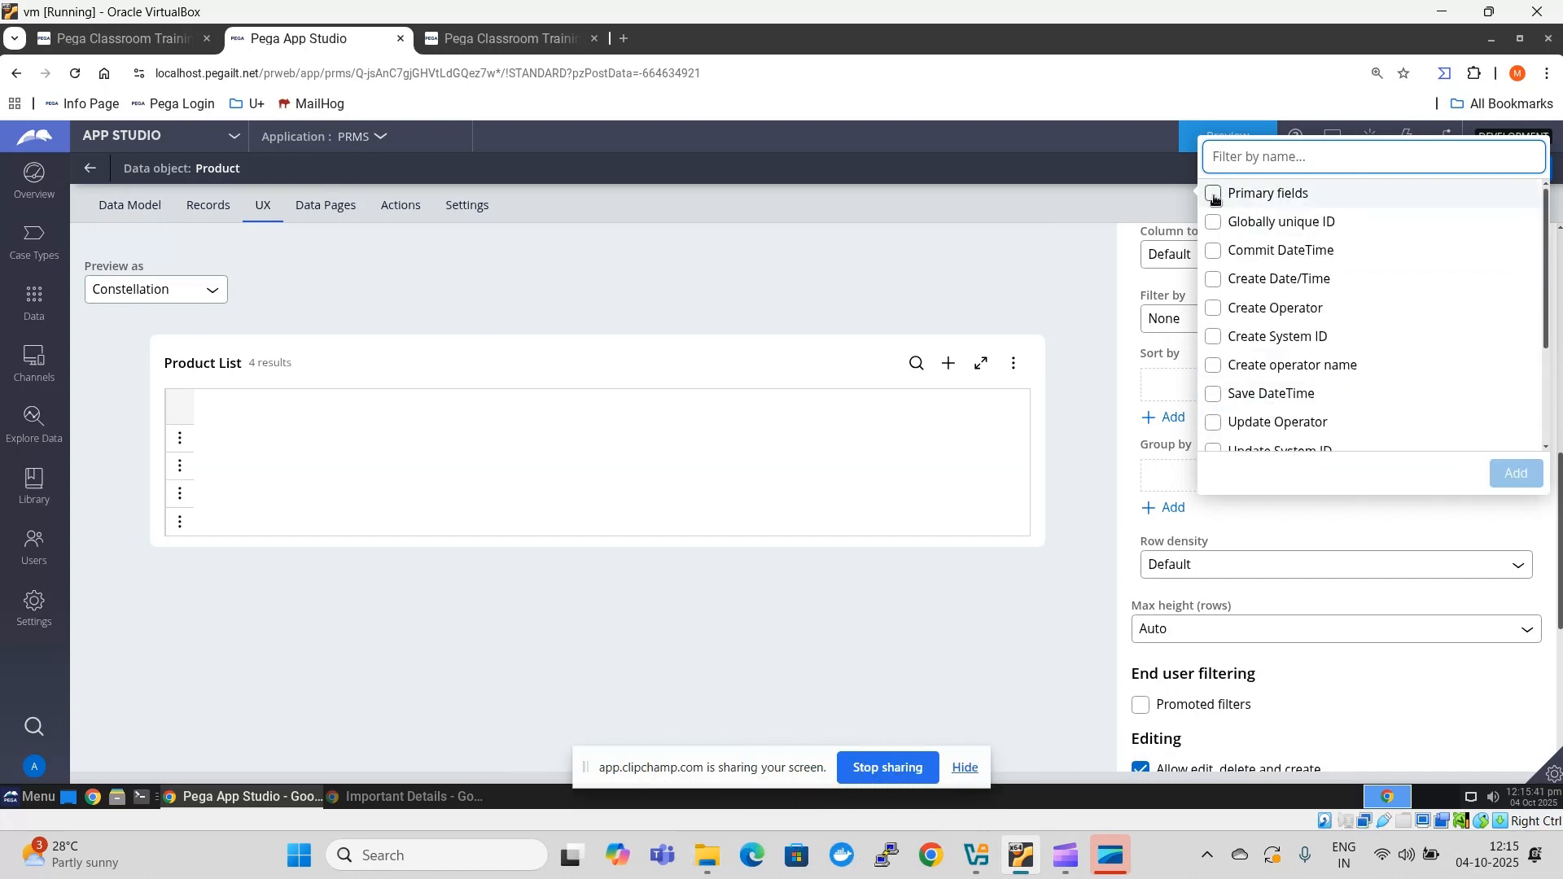
- Add Primary fields back as the column of the Product List view
{"action": "left_click", "coordinate": [1270, 193]}
{"action": "left_click", "coordinate": [1502, 480]}
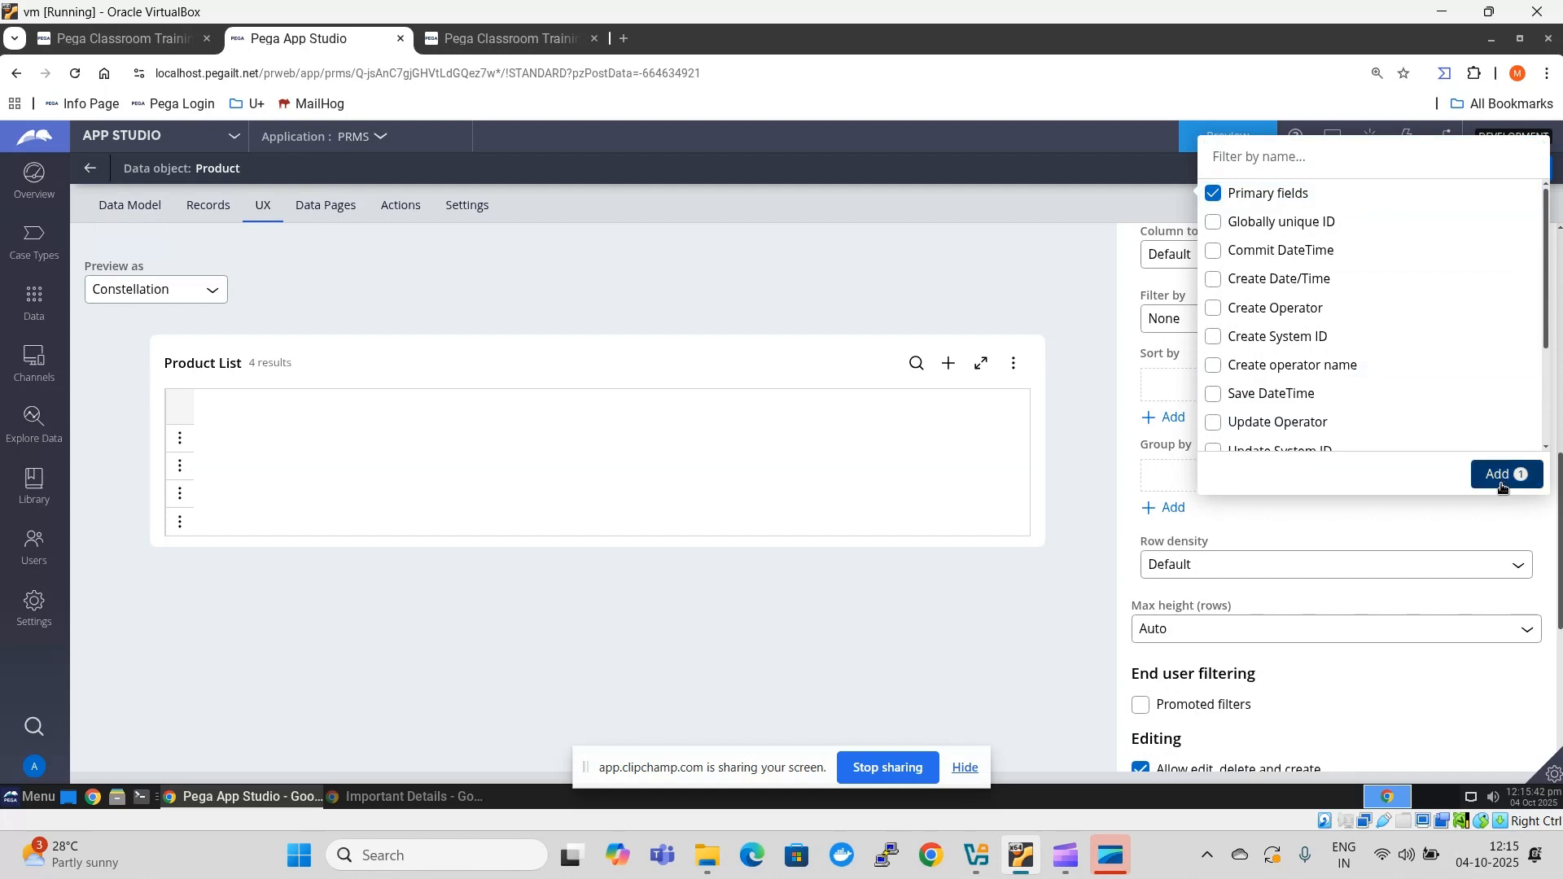
{"action": "left_click", "coordinate": [1502, 480]}
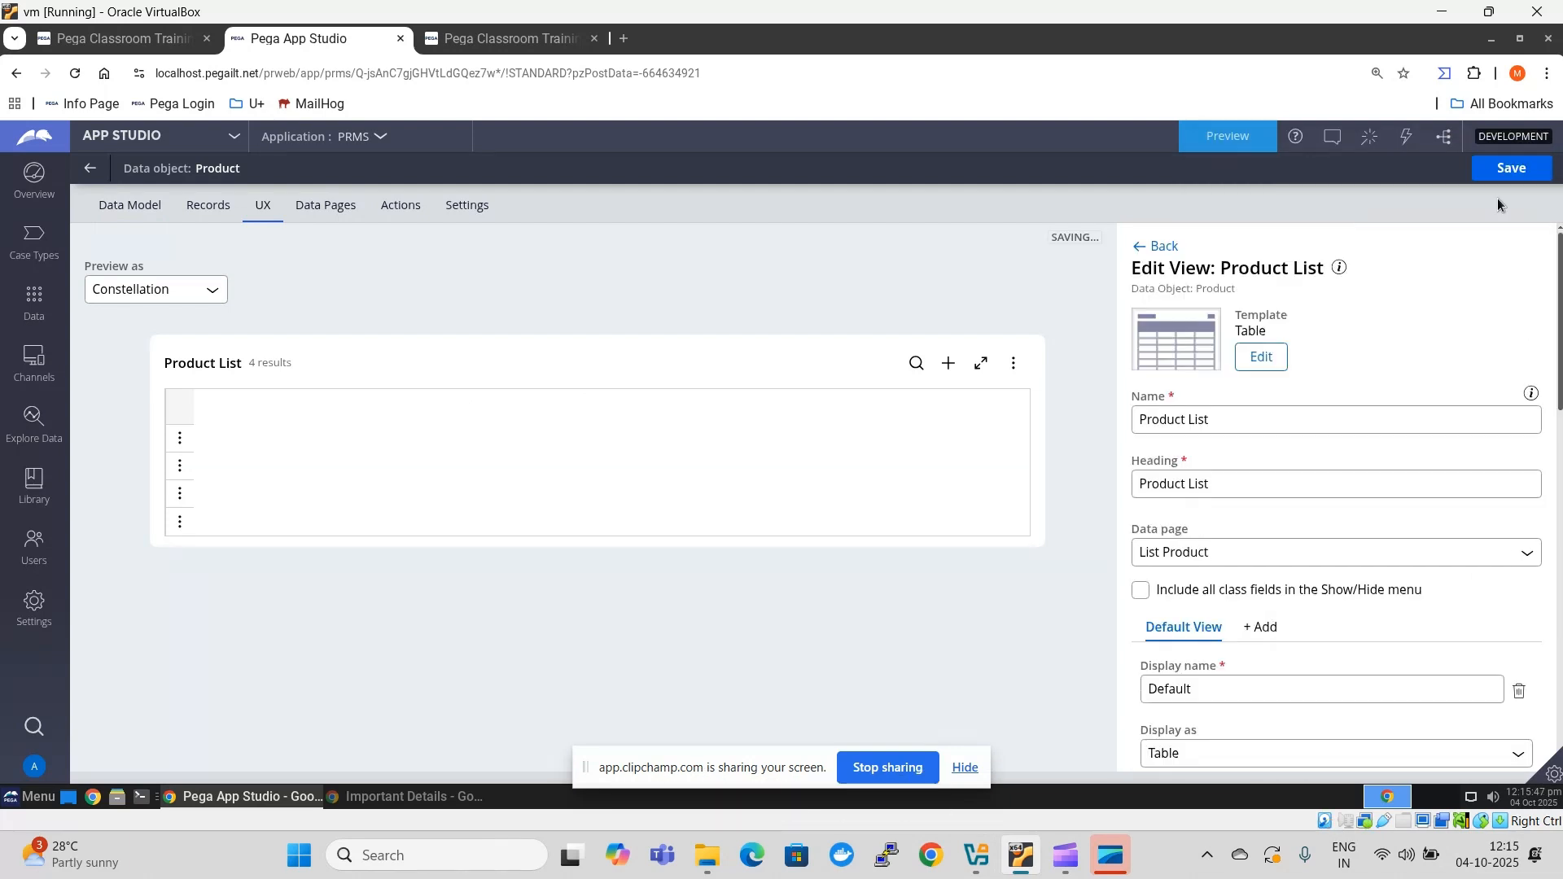
- Add the Name, Category and Quantity fields to the Product data object's Create form view
{"action": "left_click", "coordinate": [1160, 246]}
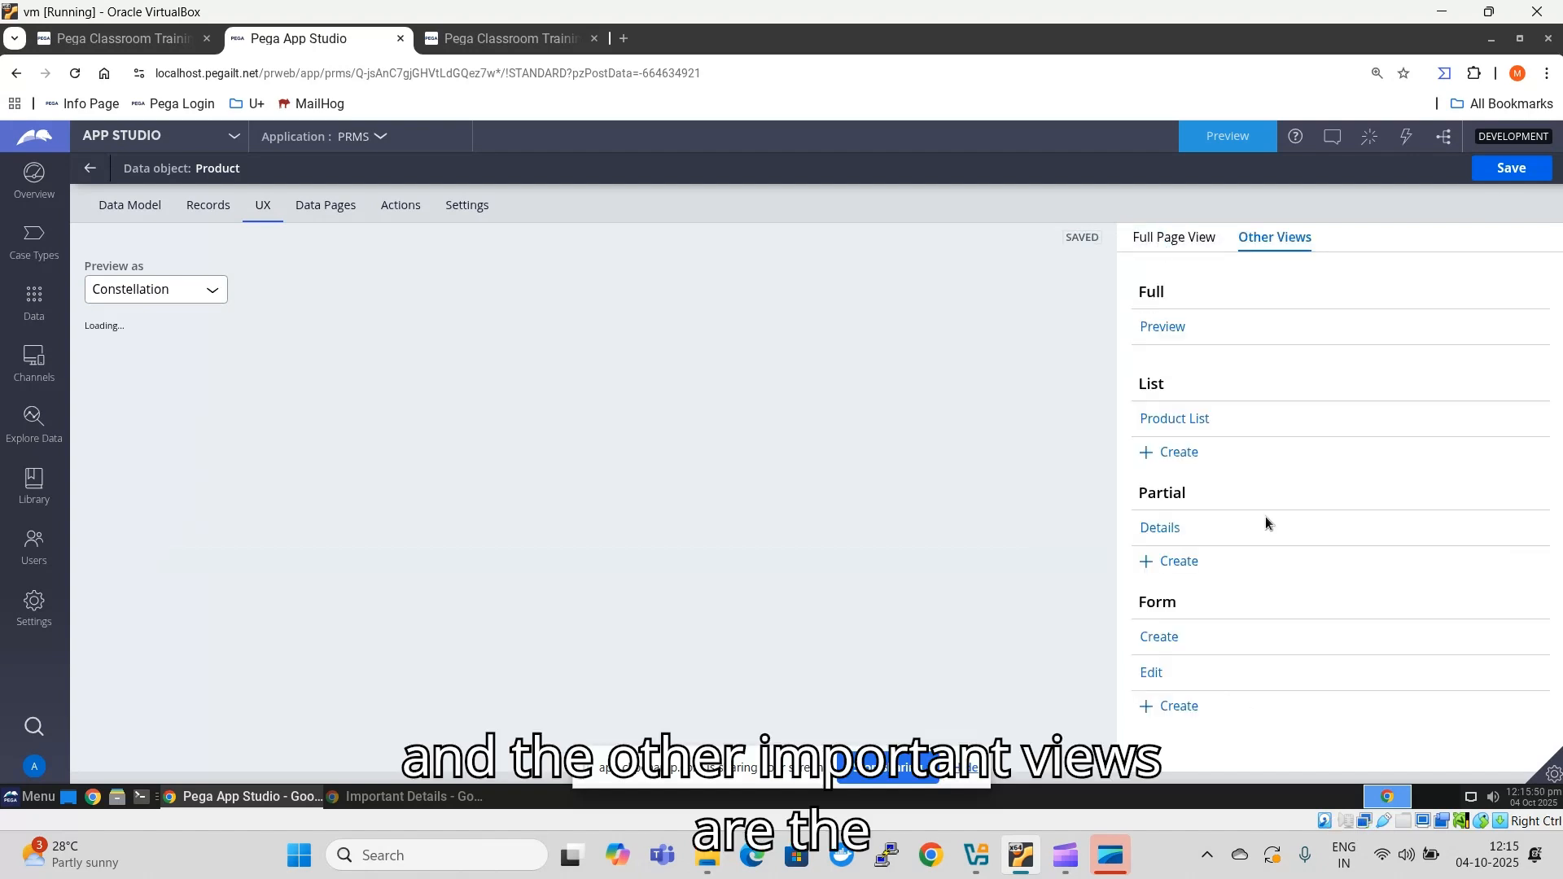
{"action": "left_click", "coordinate": [1165, 644]}
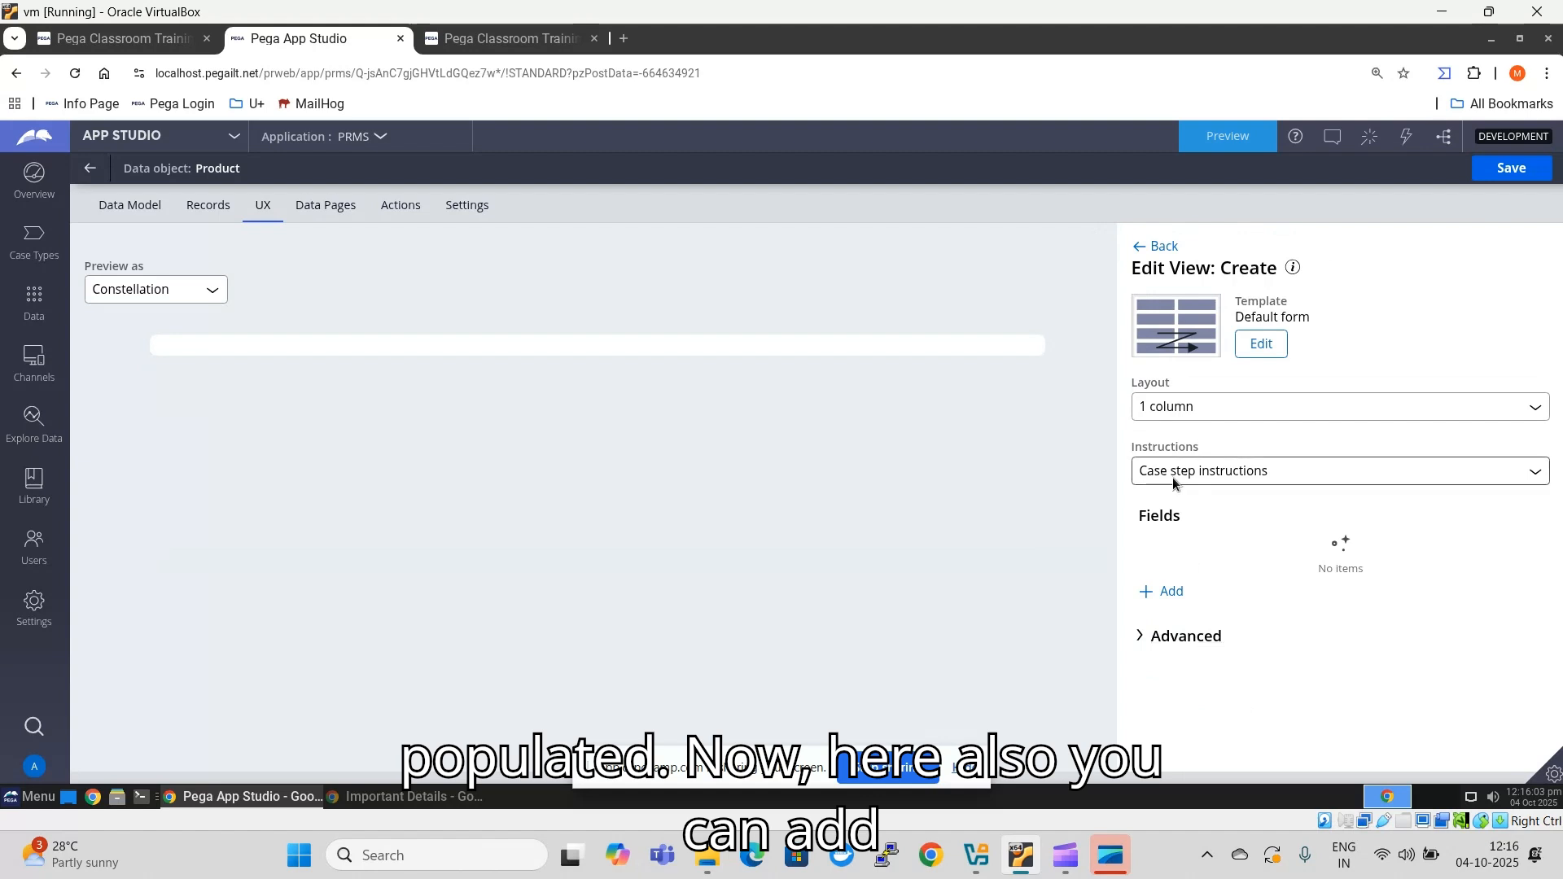
{"action": "left_click", "coordinate": [1161, 592]}
{"action": "left_click", "coordinate": [1265, 580]}
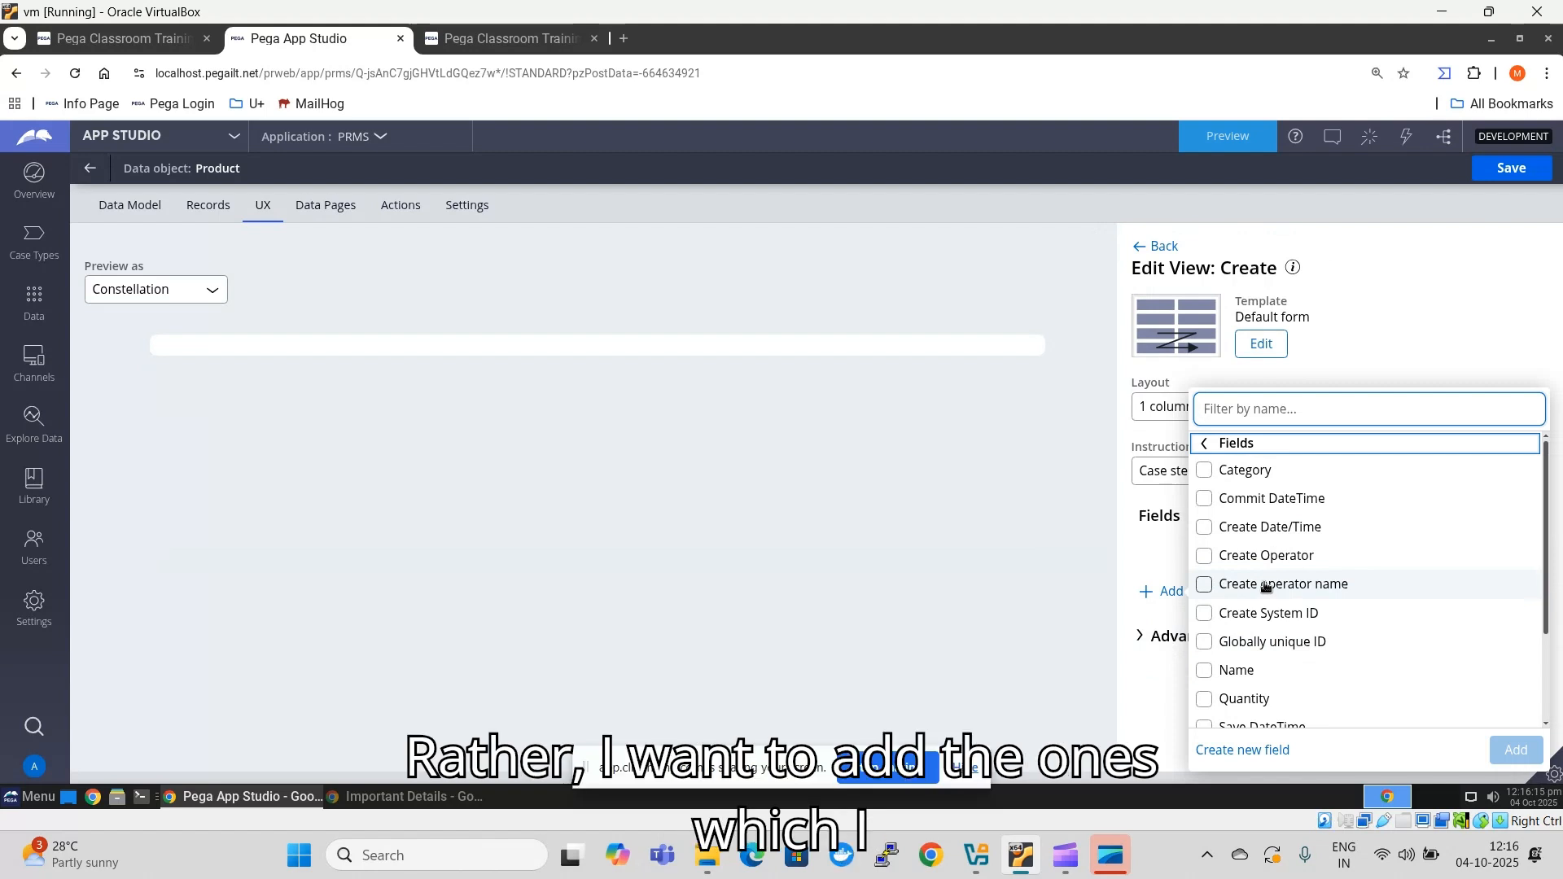
{"action": "scroll", "coordinate": [1266, 586], "scroll_direction": "down", "scroll_amount": 2}
{"action": "scroll", "coordinate": [1266, 586], "scroll_direction": "up", "scroll_amount": 2}
{"action": "scroll", "coordinate": [1266, 587], "scroll_direction": "down", "scroll_amount": 2}
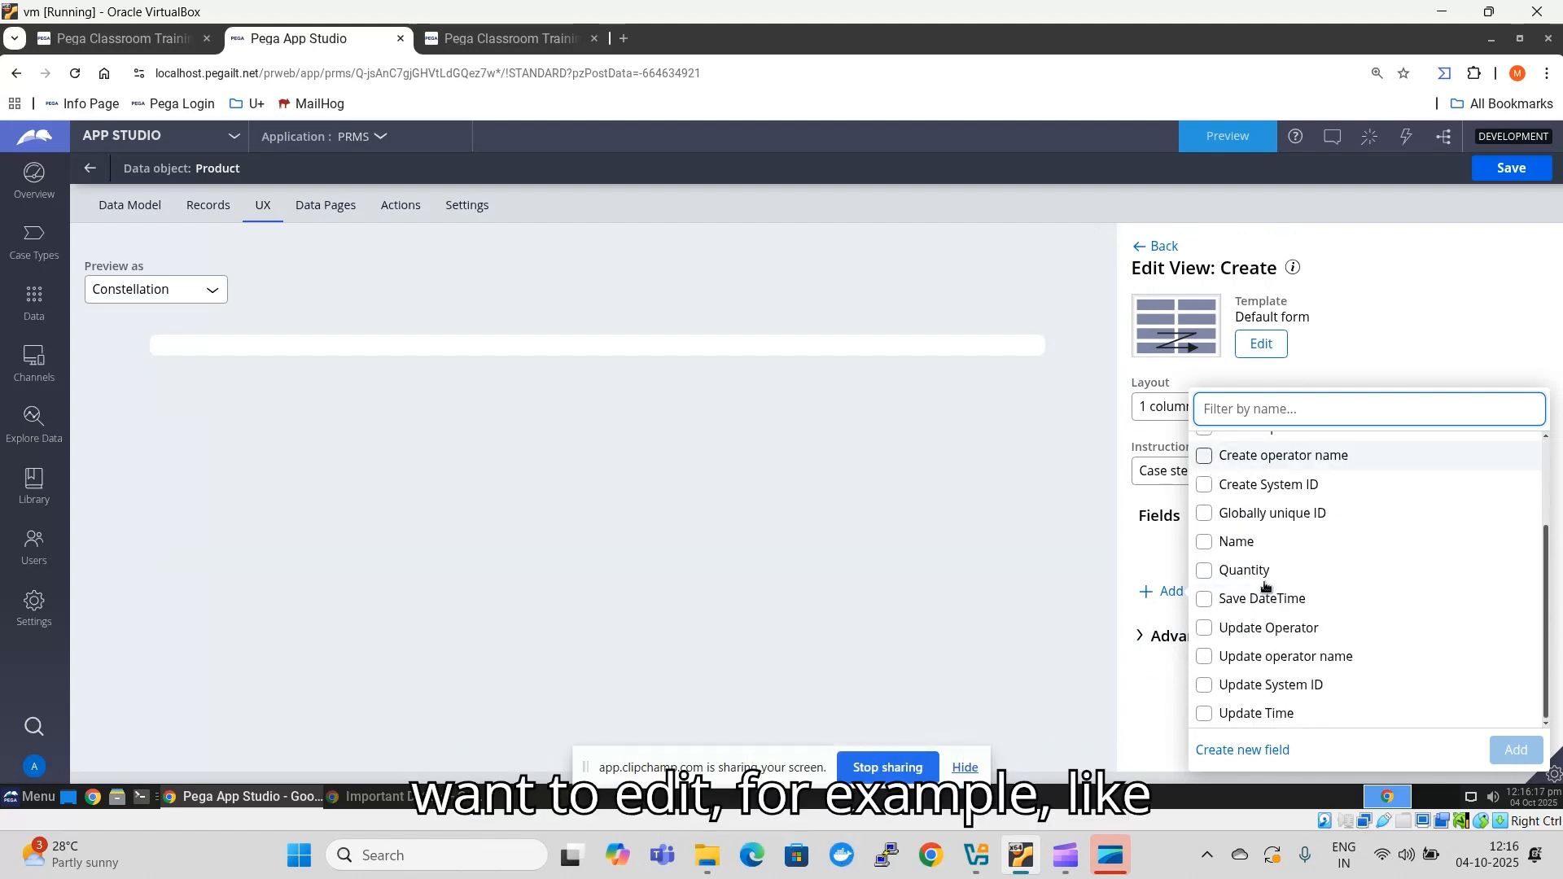
{"action": "left_click", "coordinate": [1201, 543]}
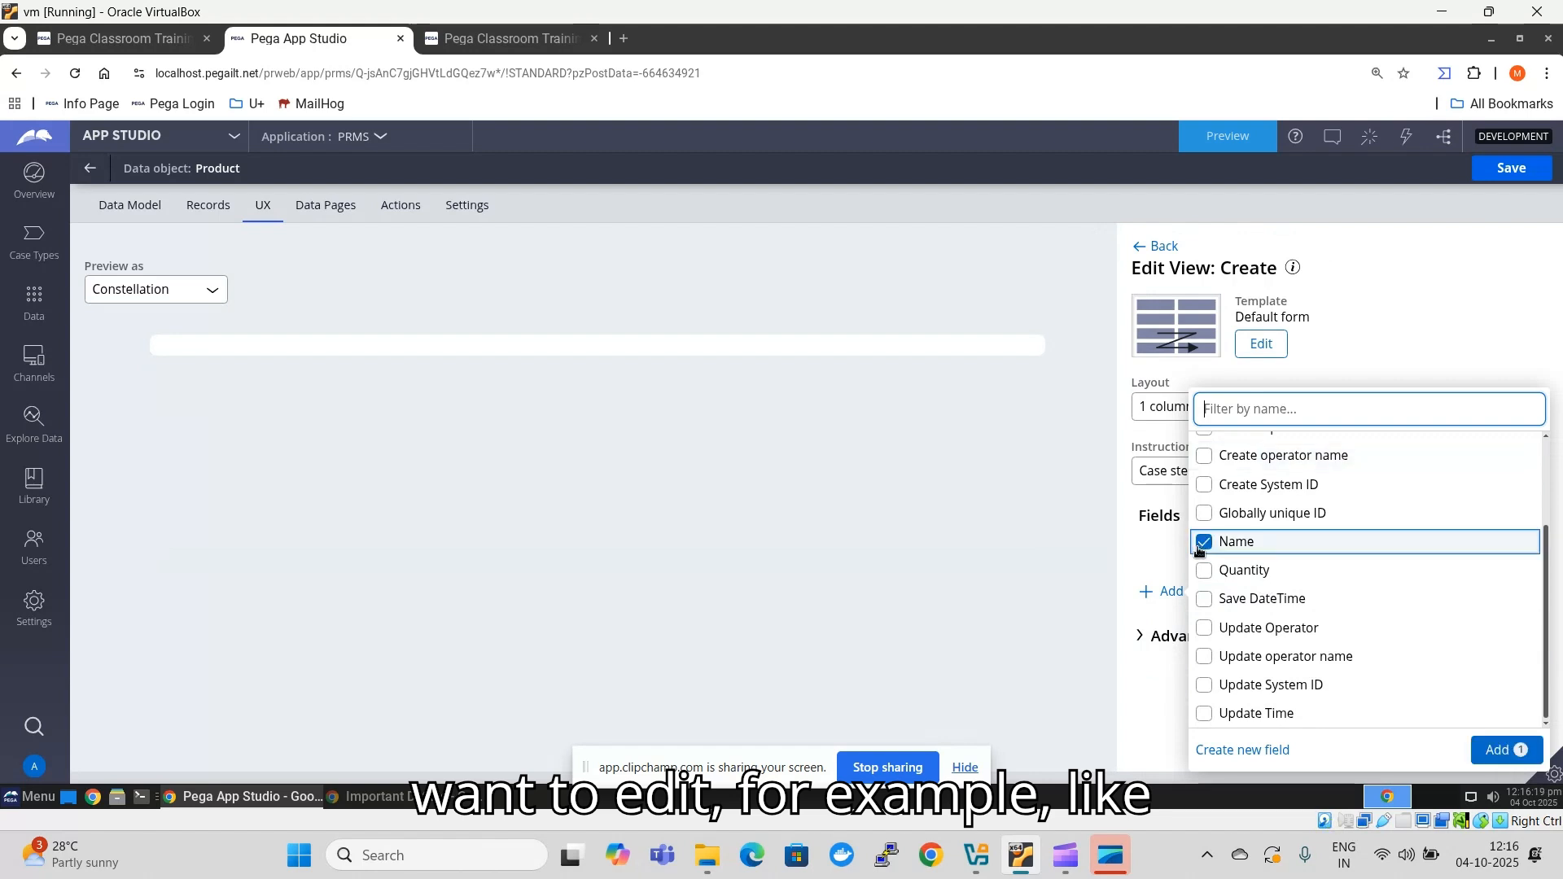
{"action": "scroll", "coordinate": [1225, 570], "scroll_direction": "up", "scroll_amount": 3}
{"action": "left_click", "coordinate": [1203, 470]}
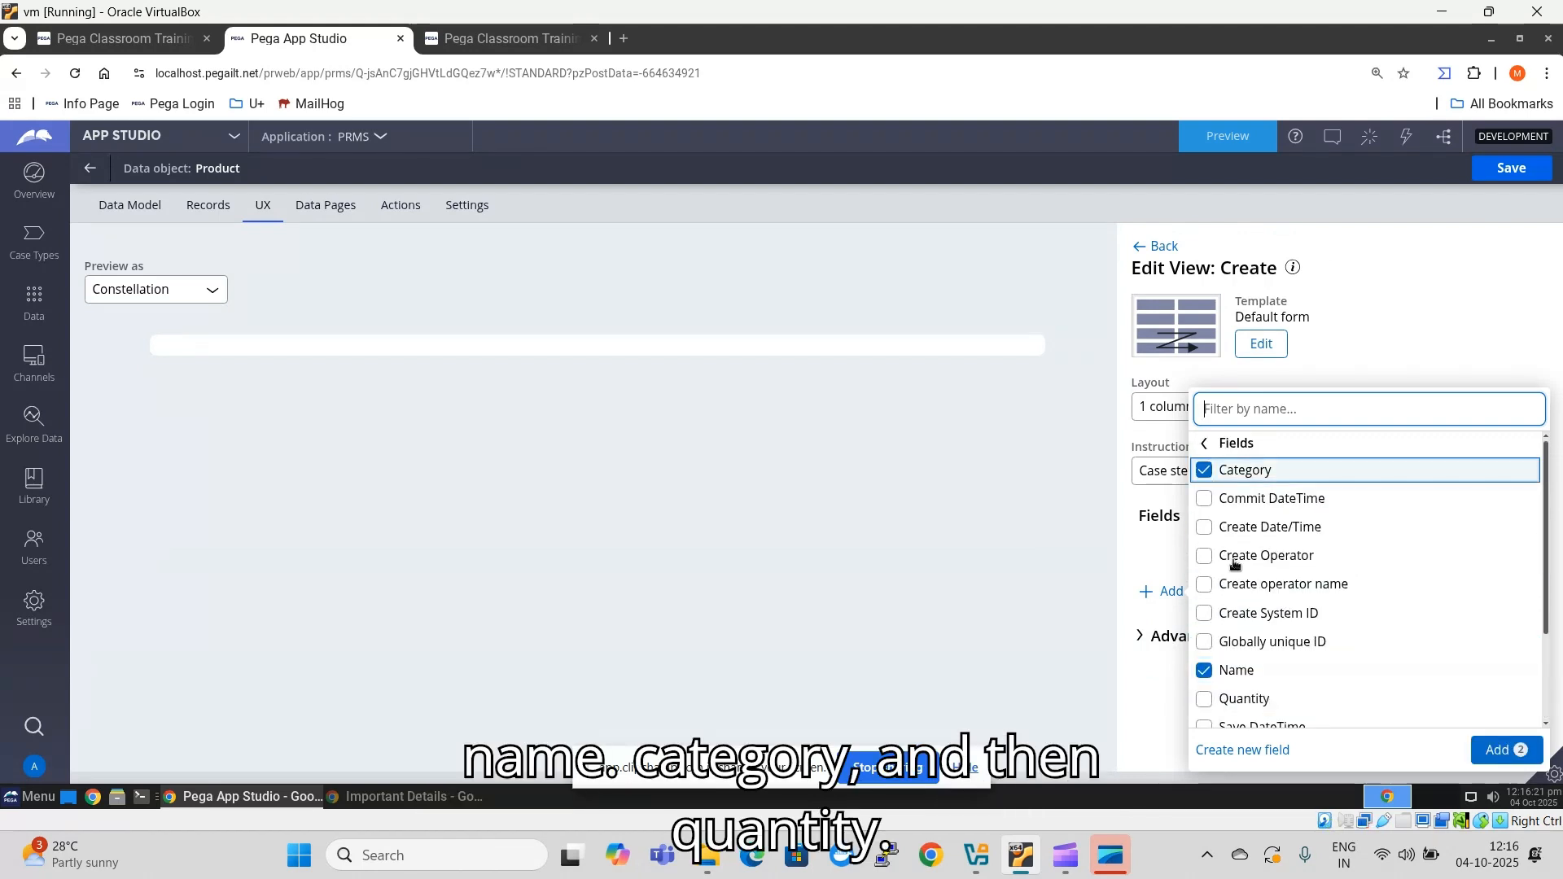
{"action": "scroll", "coordinate": [1234, 618], "scroll_direction": "down", "scroll_amount": 2}
{"action": "left_click", "coordinate": [1204, 602]}
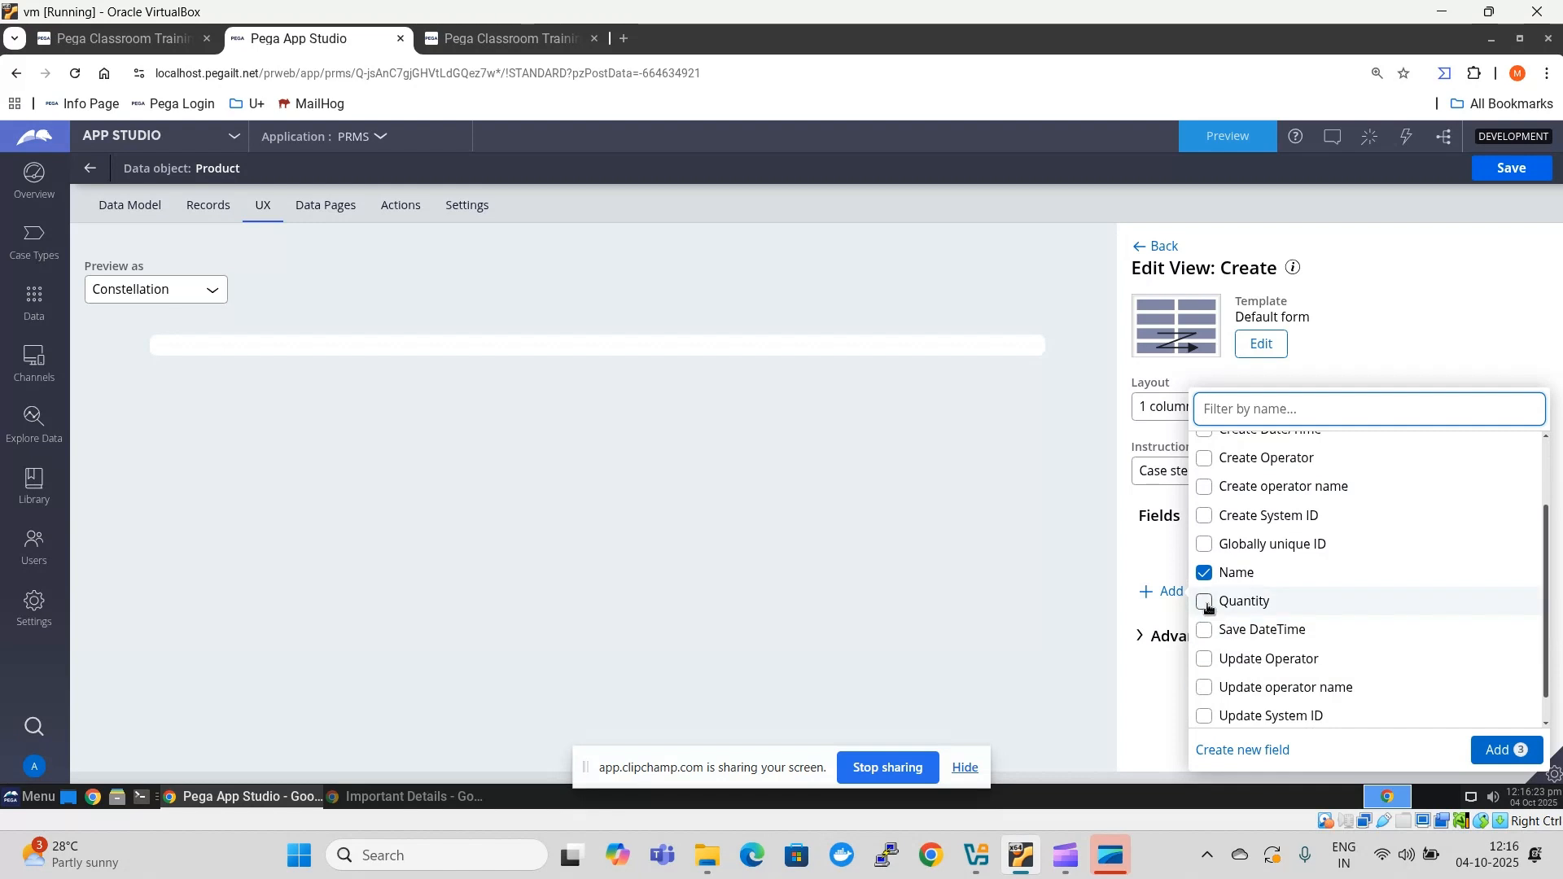
{"action": "left_click", "coordinate": [1528, 753]}
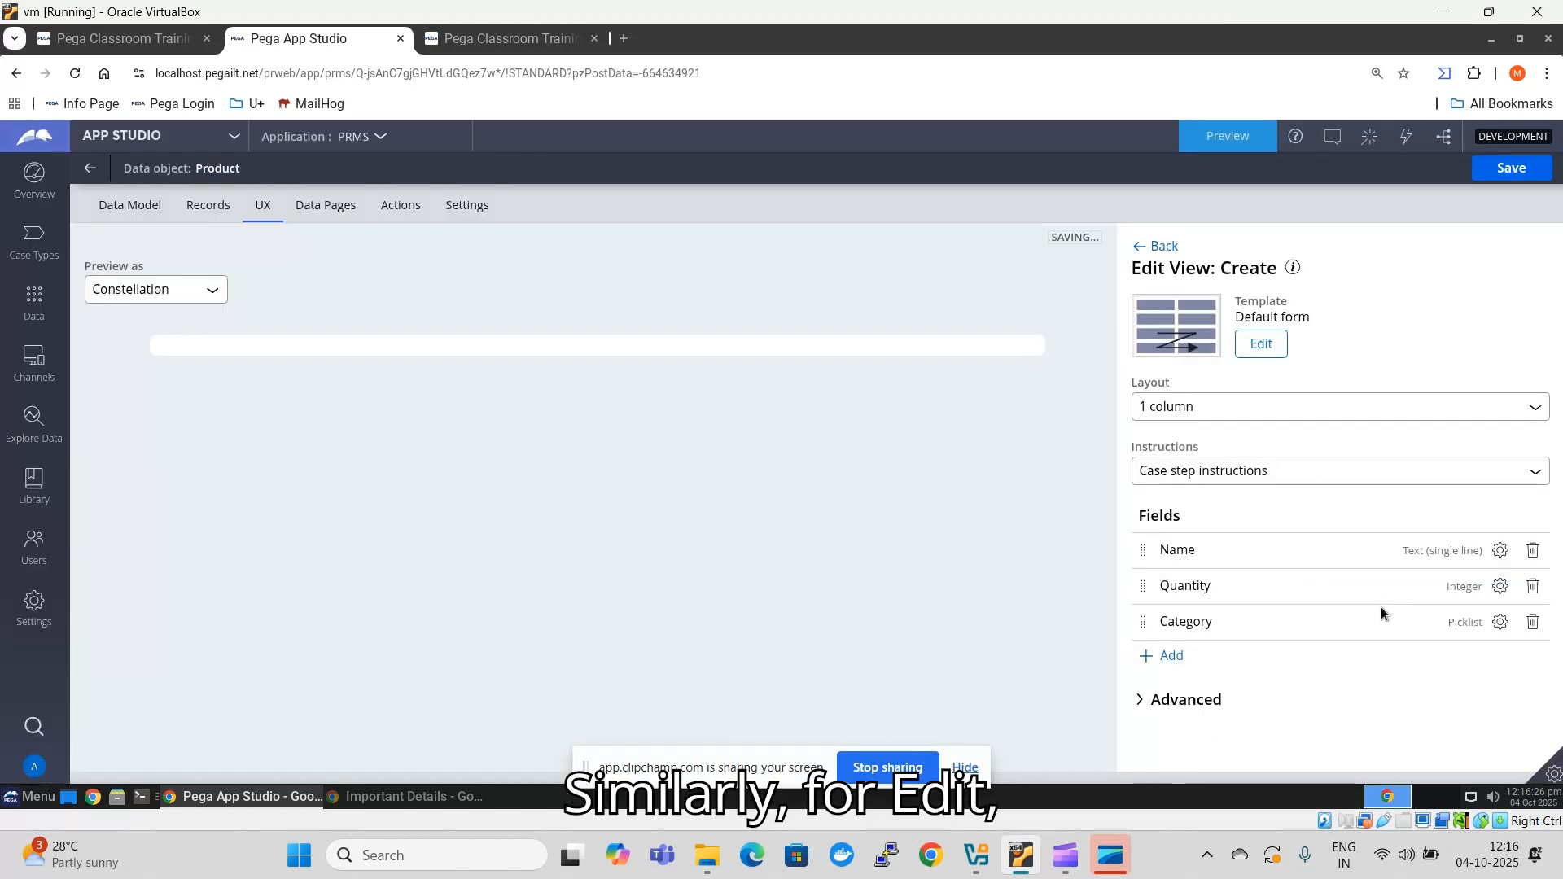
- Remove Primary fields from the Product data object's Edit form view
{"action": "left_click", "coordinate": [1164, 247]}
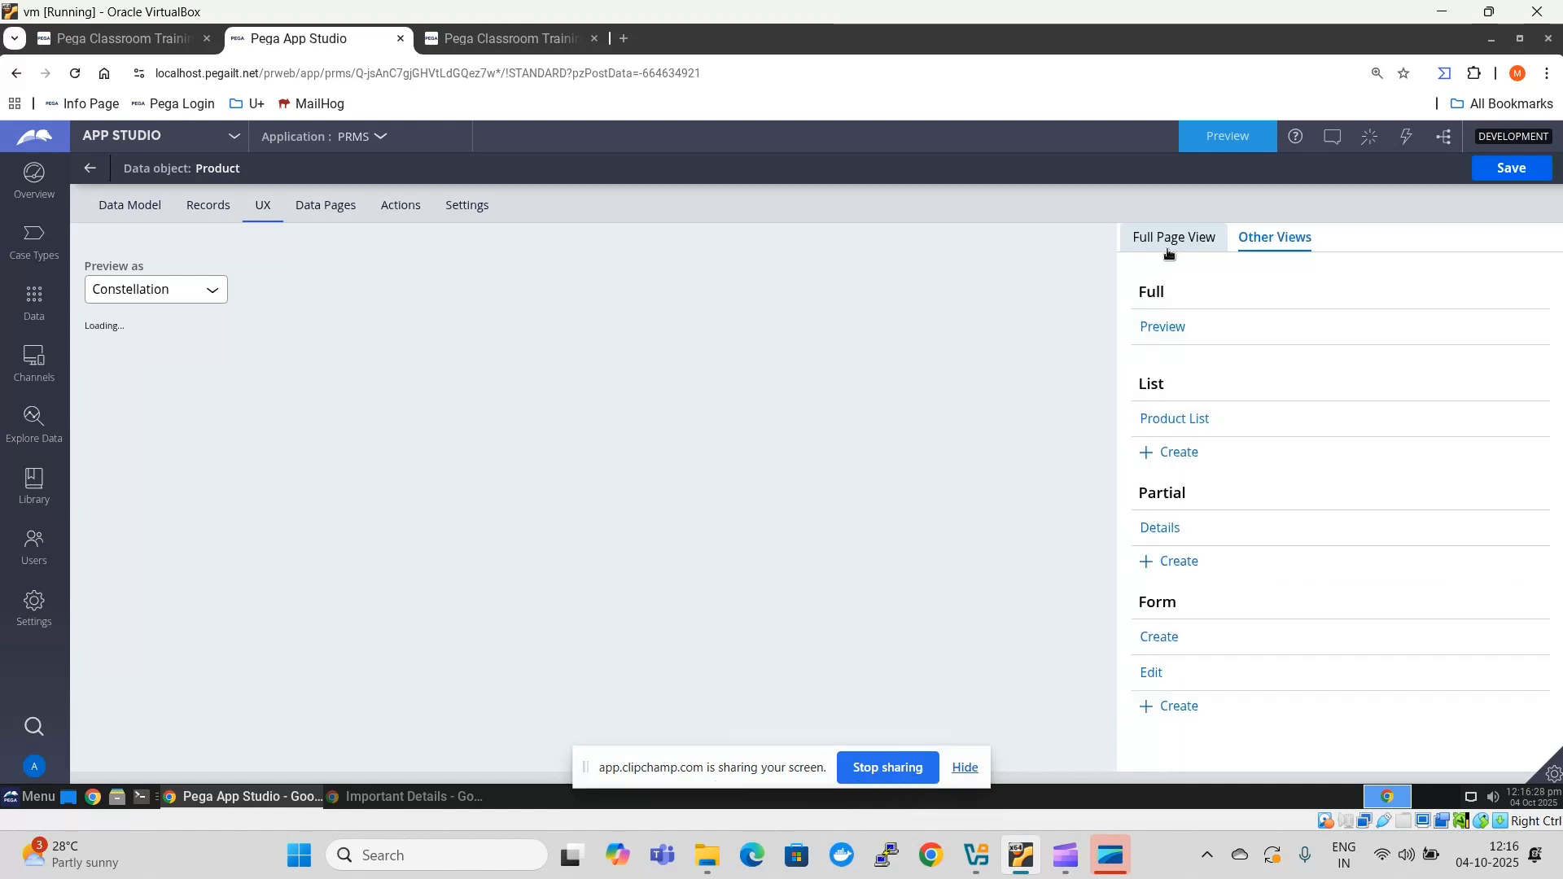
{"action": "left_click", "coordinate": [1160, 673]}
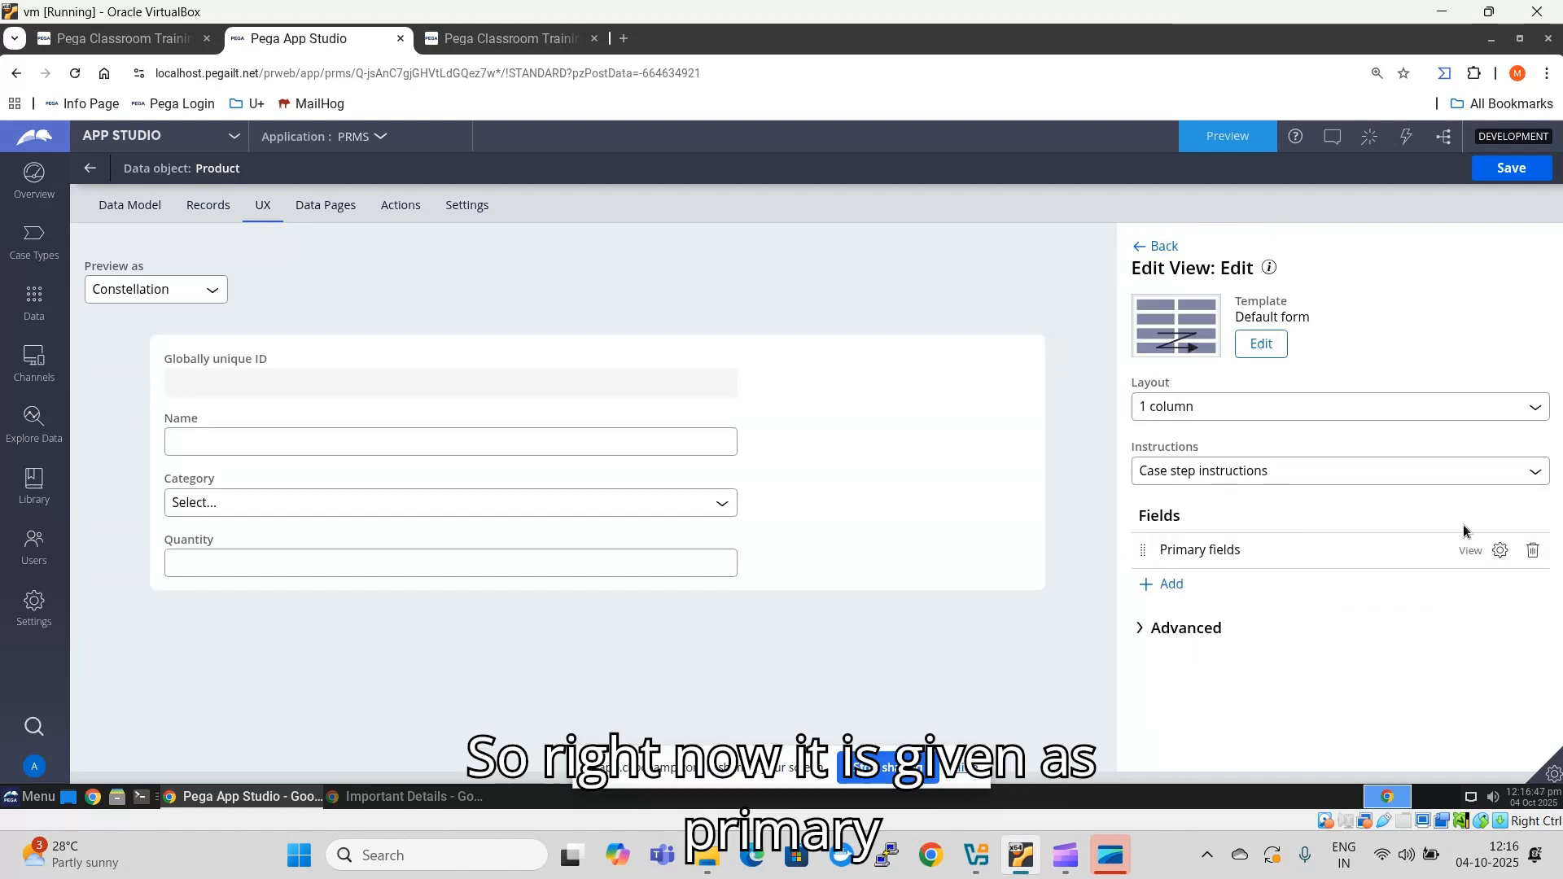
{"action": "left_click", "coordinate": [1536, 550]}
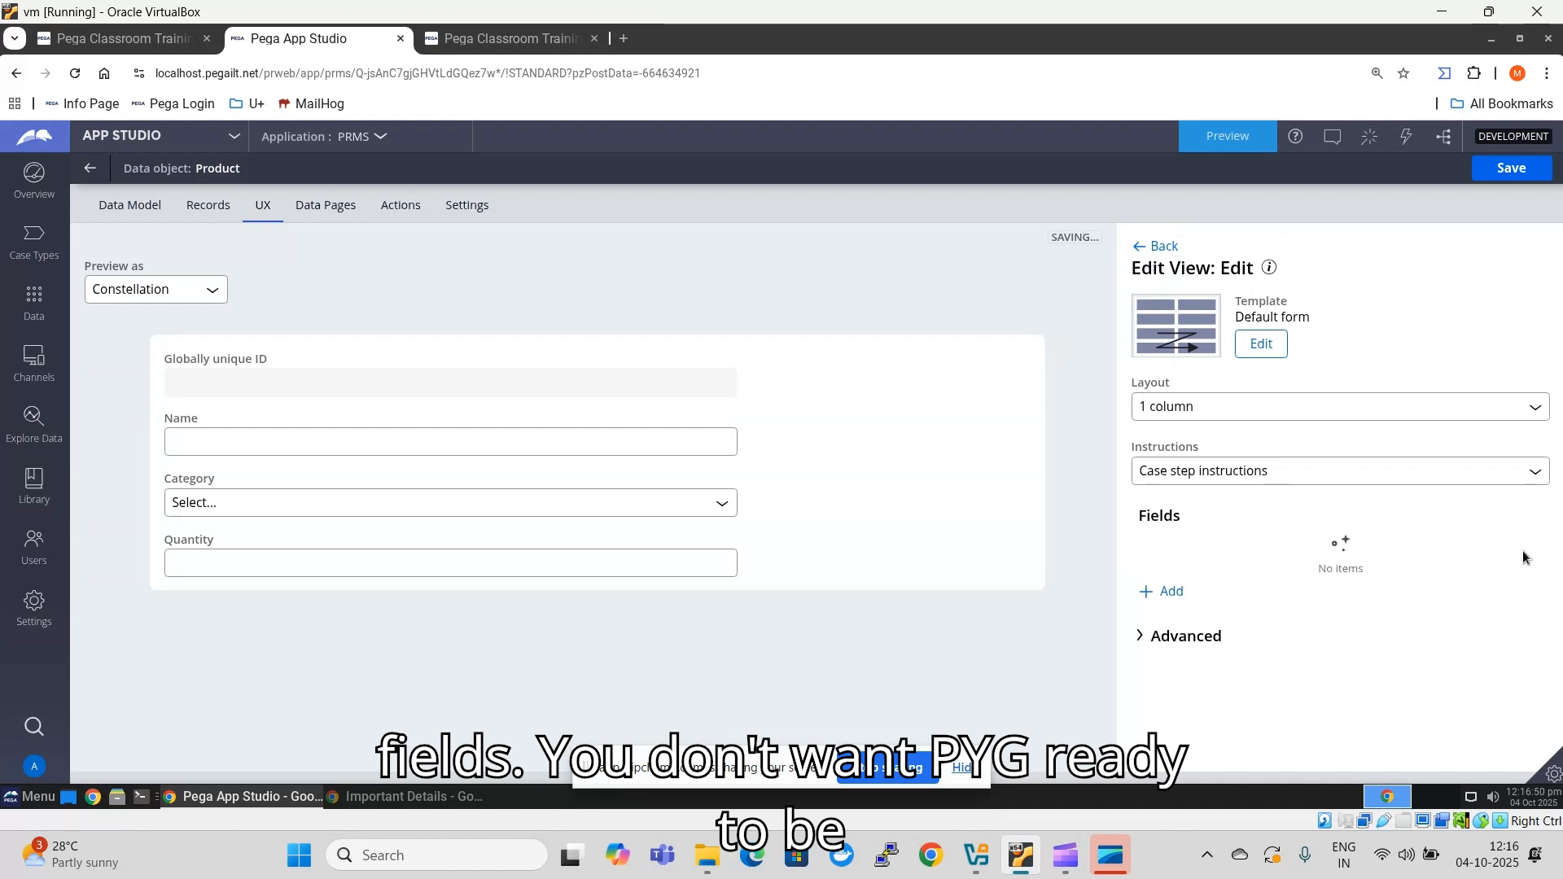
- Add the Quantity, Name and Category fields to the Edit form view and move Quantity below Category
{"action": "left_click", "coordinate": [1173, 592]}
{"action": "left_click", "coordinate": [1208, 585]}
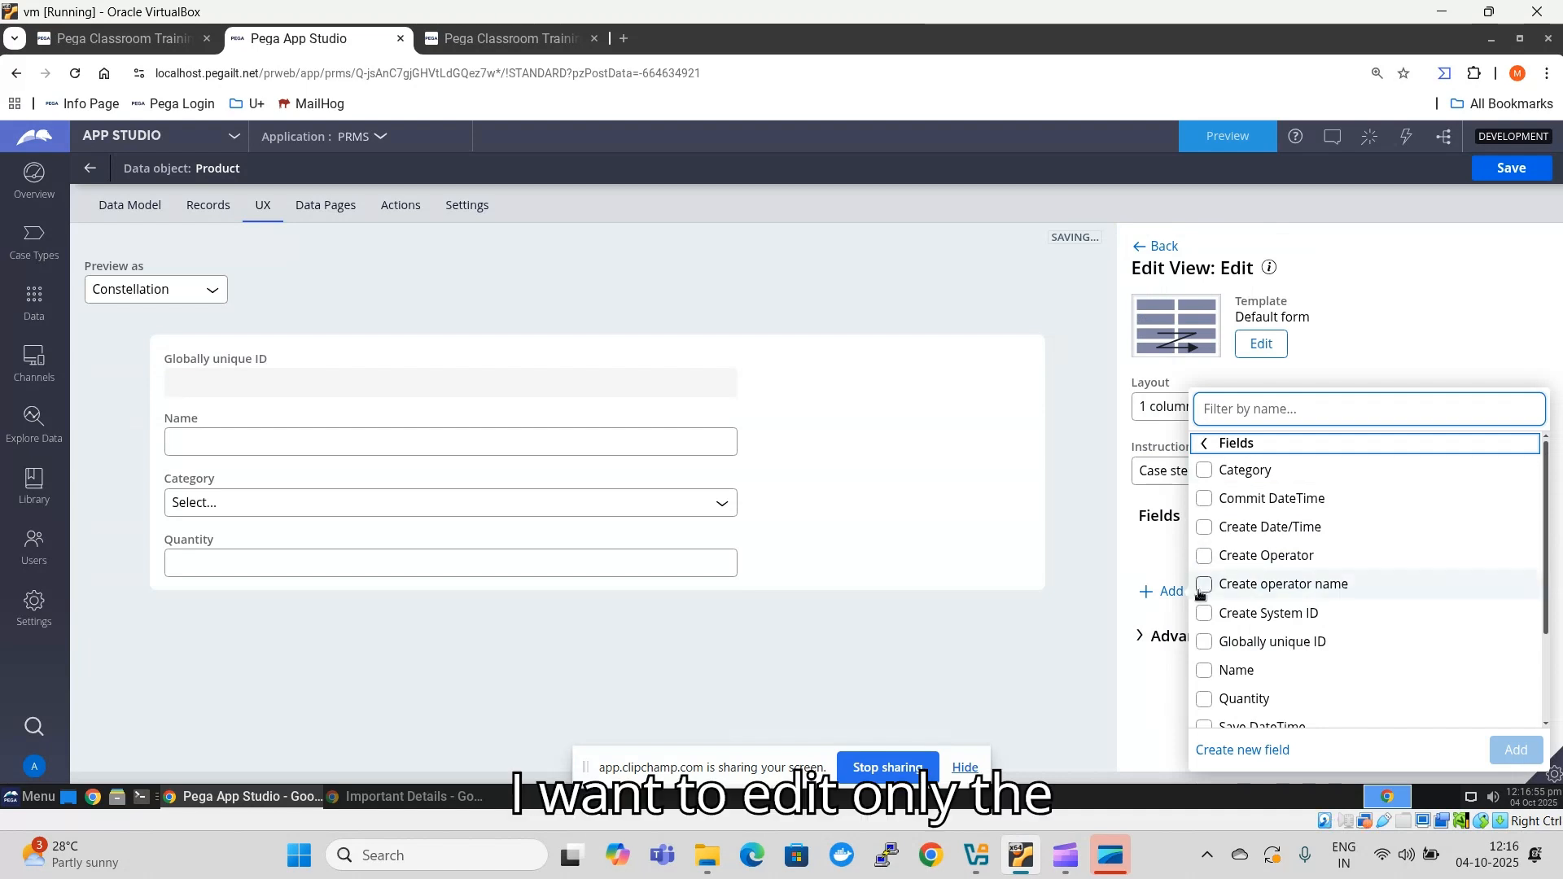
{"action": "left_click", "coordinate": [1206, 702]}
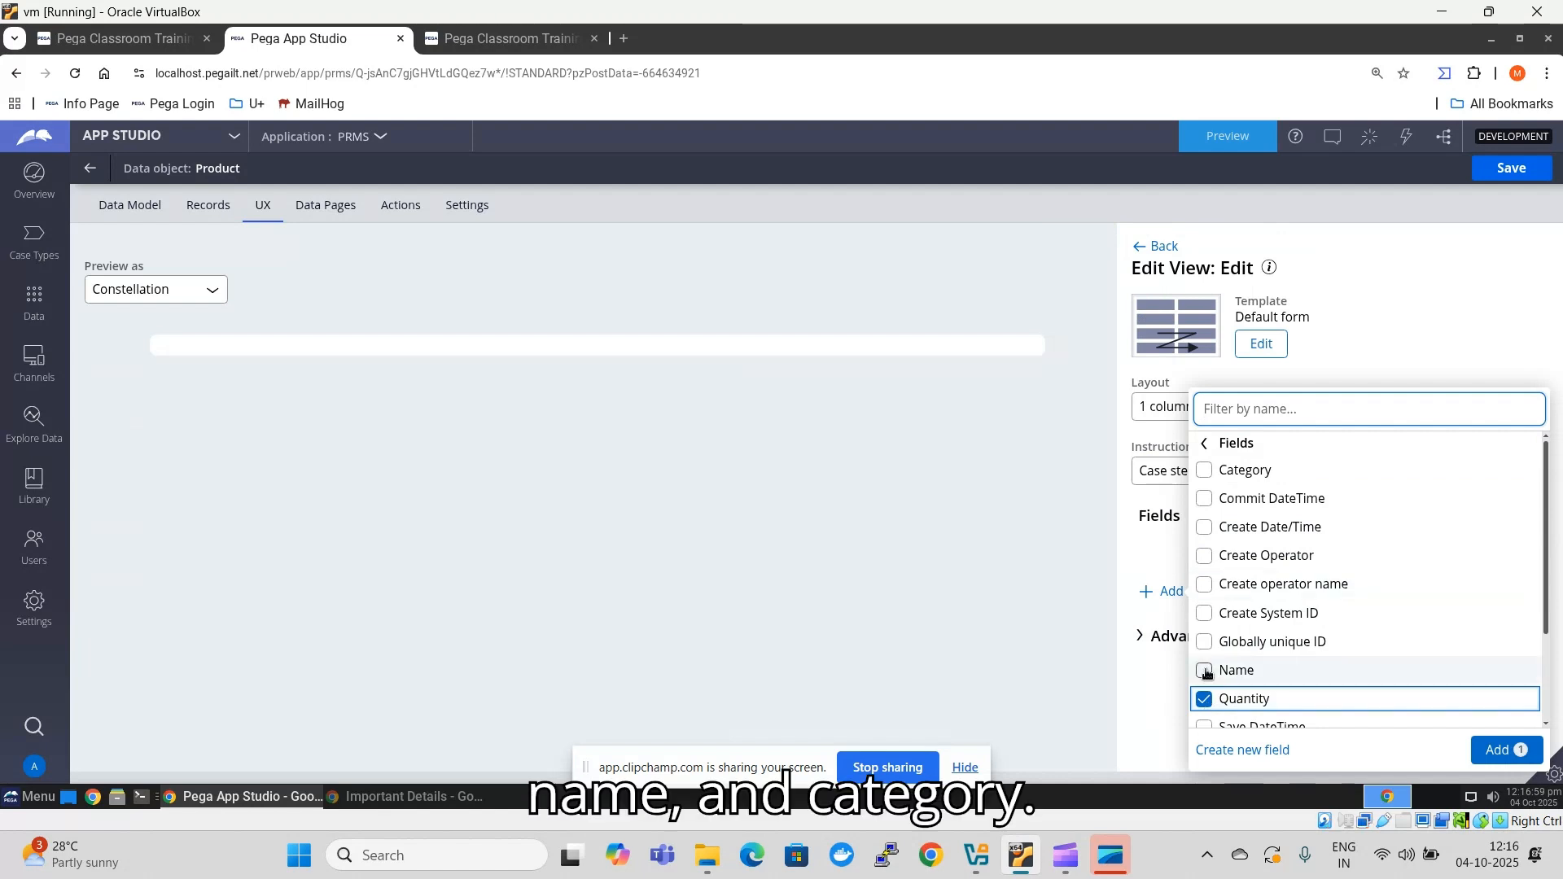
{"action": "left_click", "coordinate": [1204, 671]}
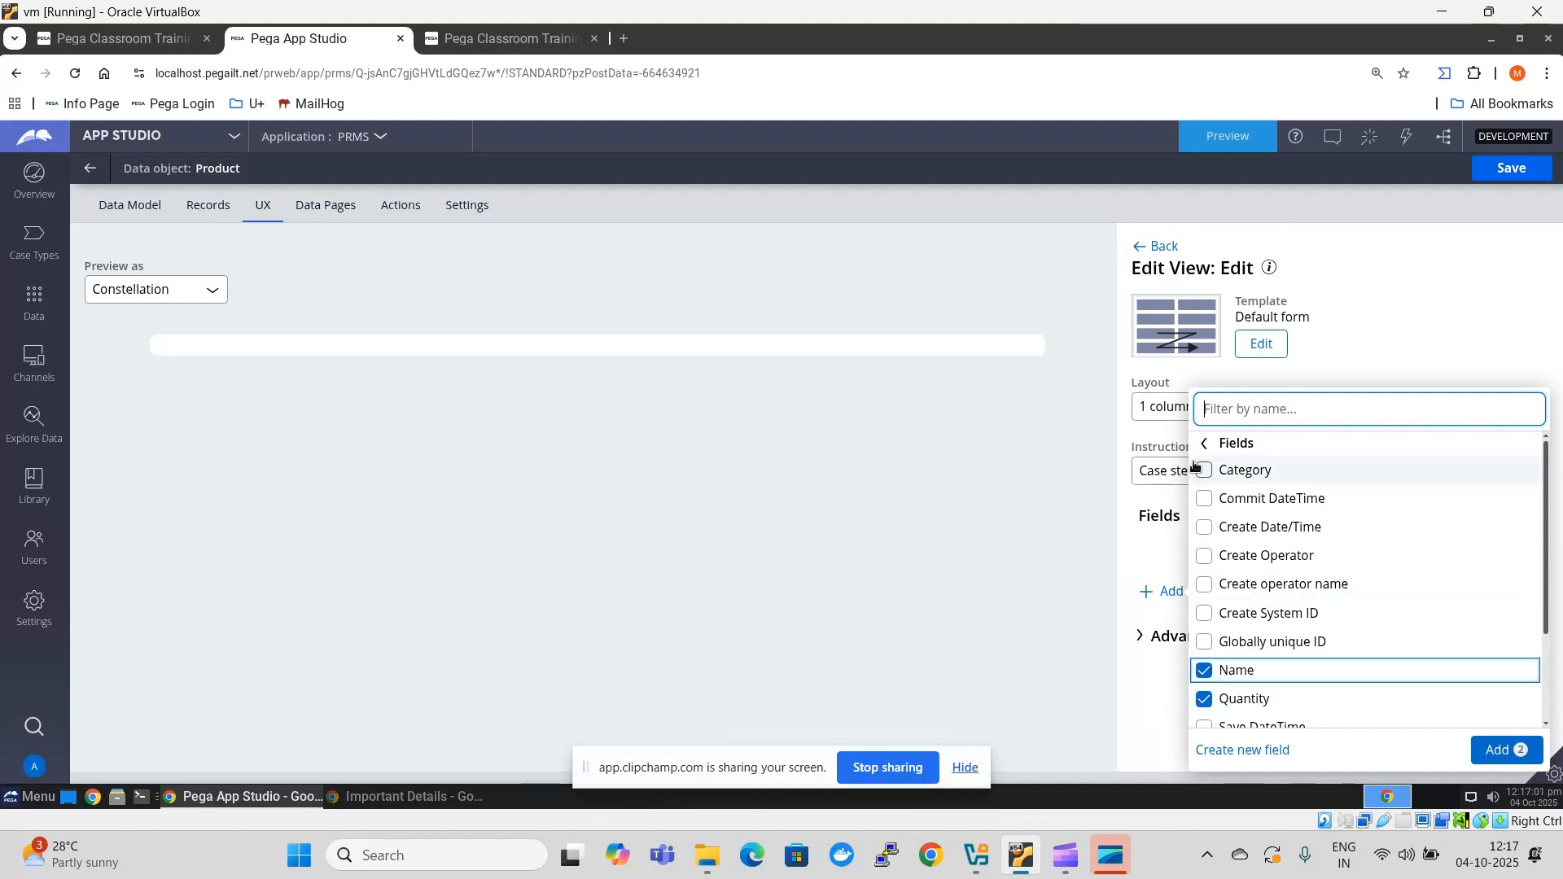
{"action": "left_click", "coordinate": [1203, 470]}
{"action": "left_click", "coordinate": [1507, 749]}
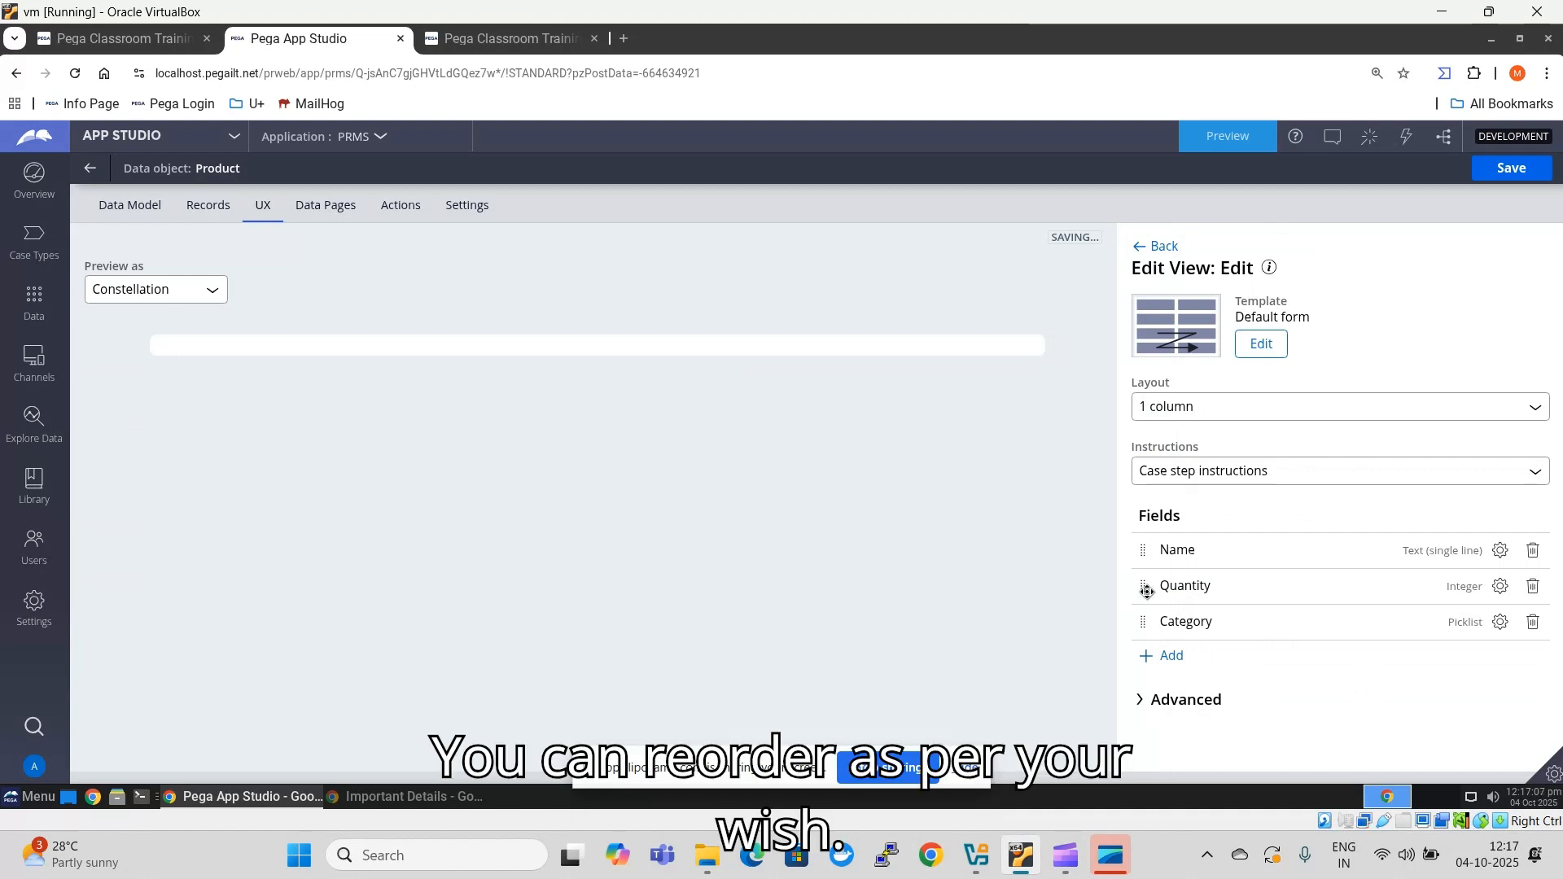
{"action": "left_click_drag", "start_coordinate": [1147, 592], "coordinate": [1145, 623]}
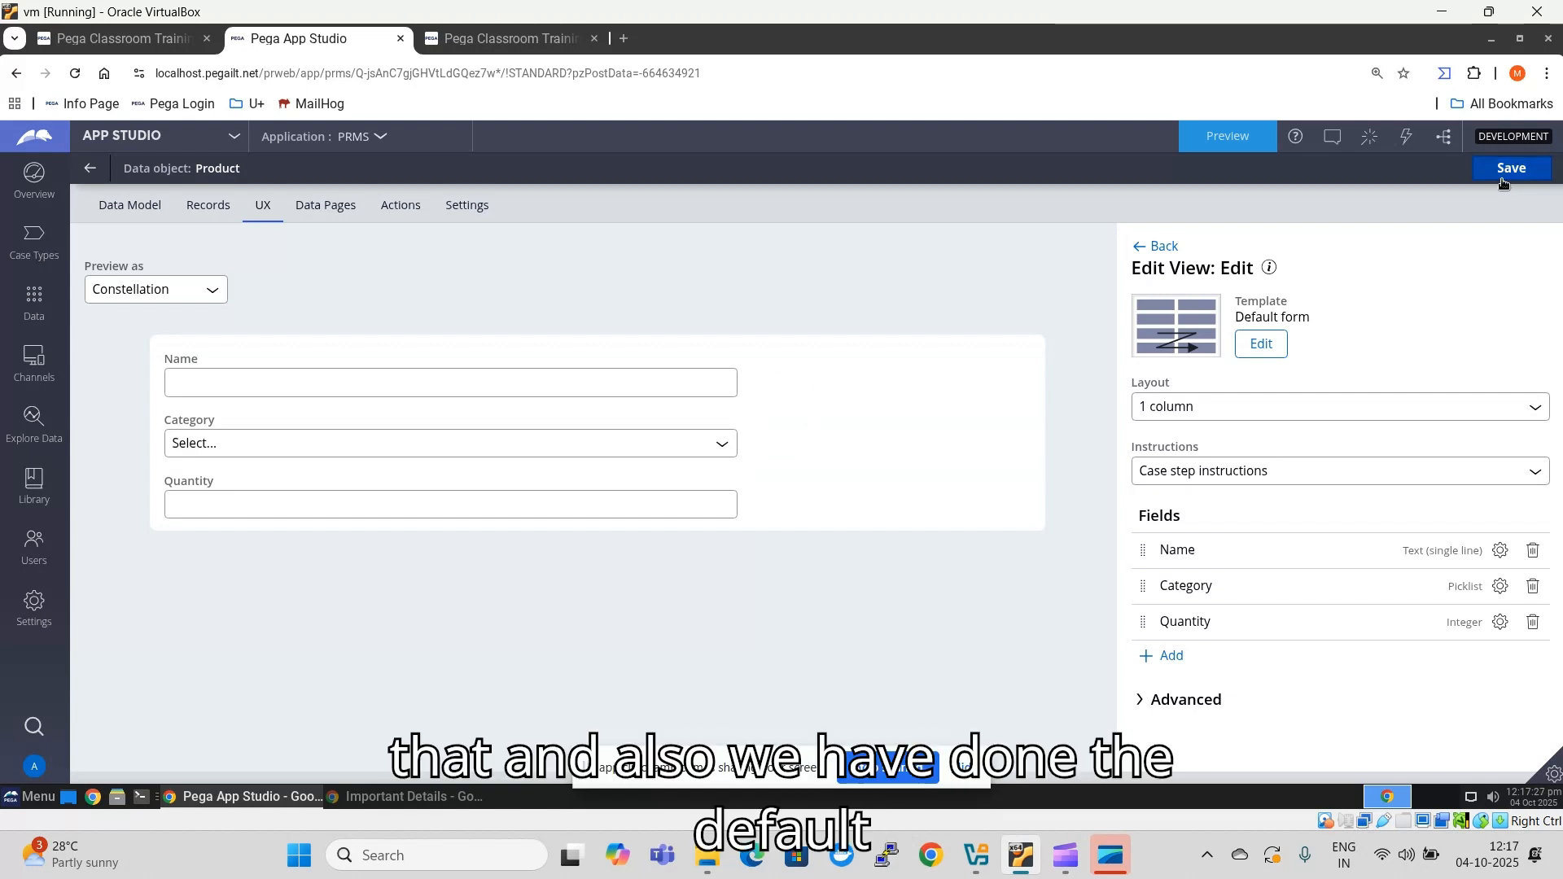
- Check the default data sources in the Product data object's settings and return to its data model
{"action": "left_click", "coordinate": [458, 207]}
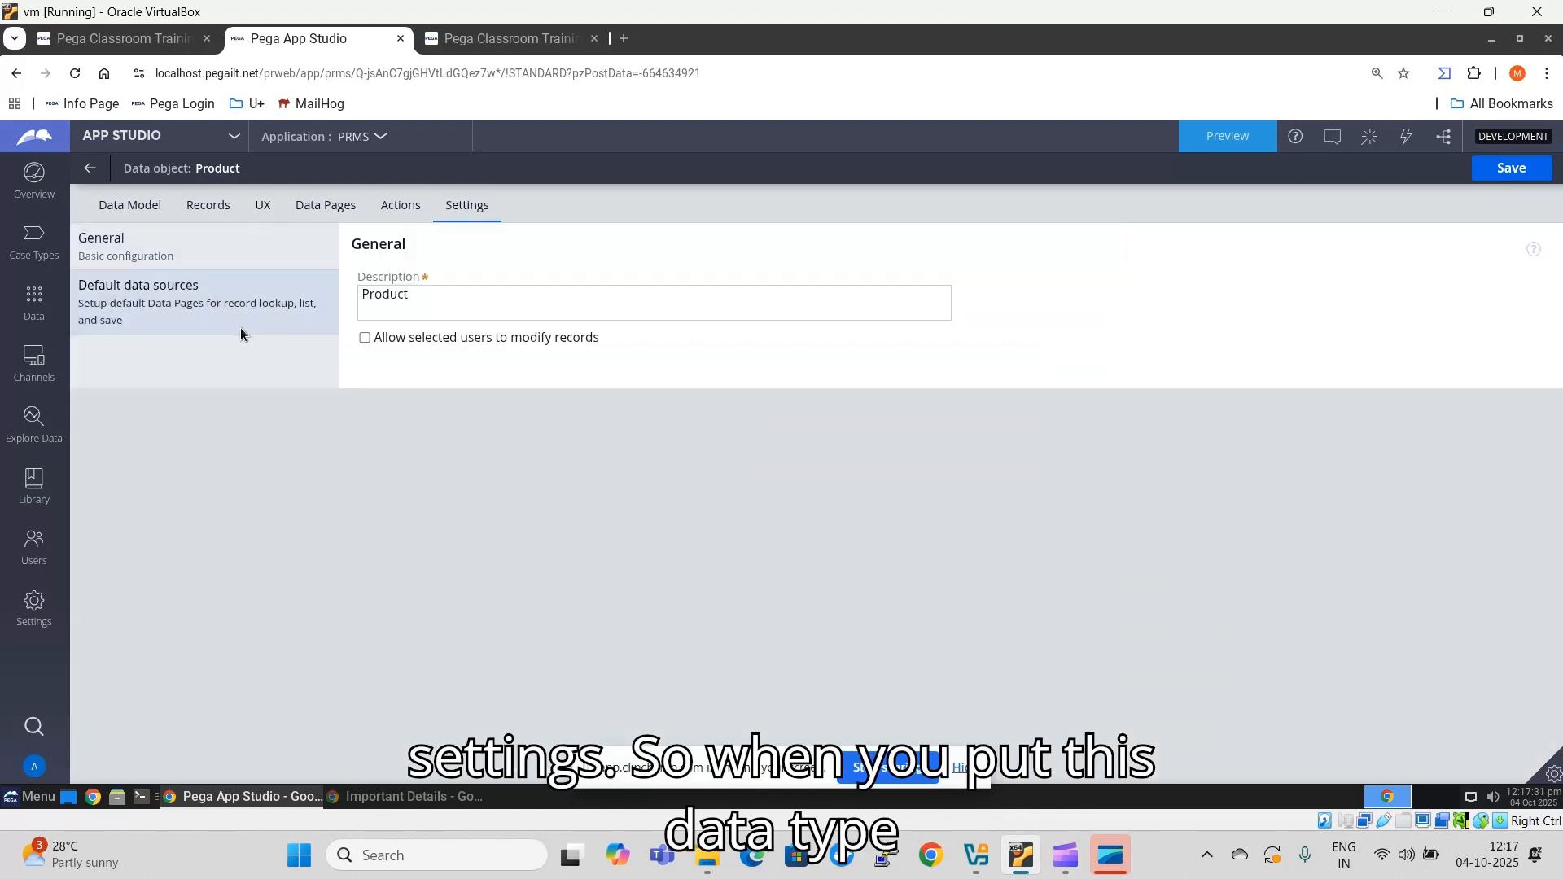
{"action": "left_click", "coordinate": [241, 327]}
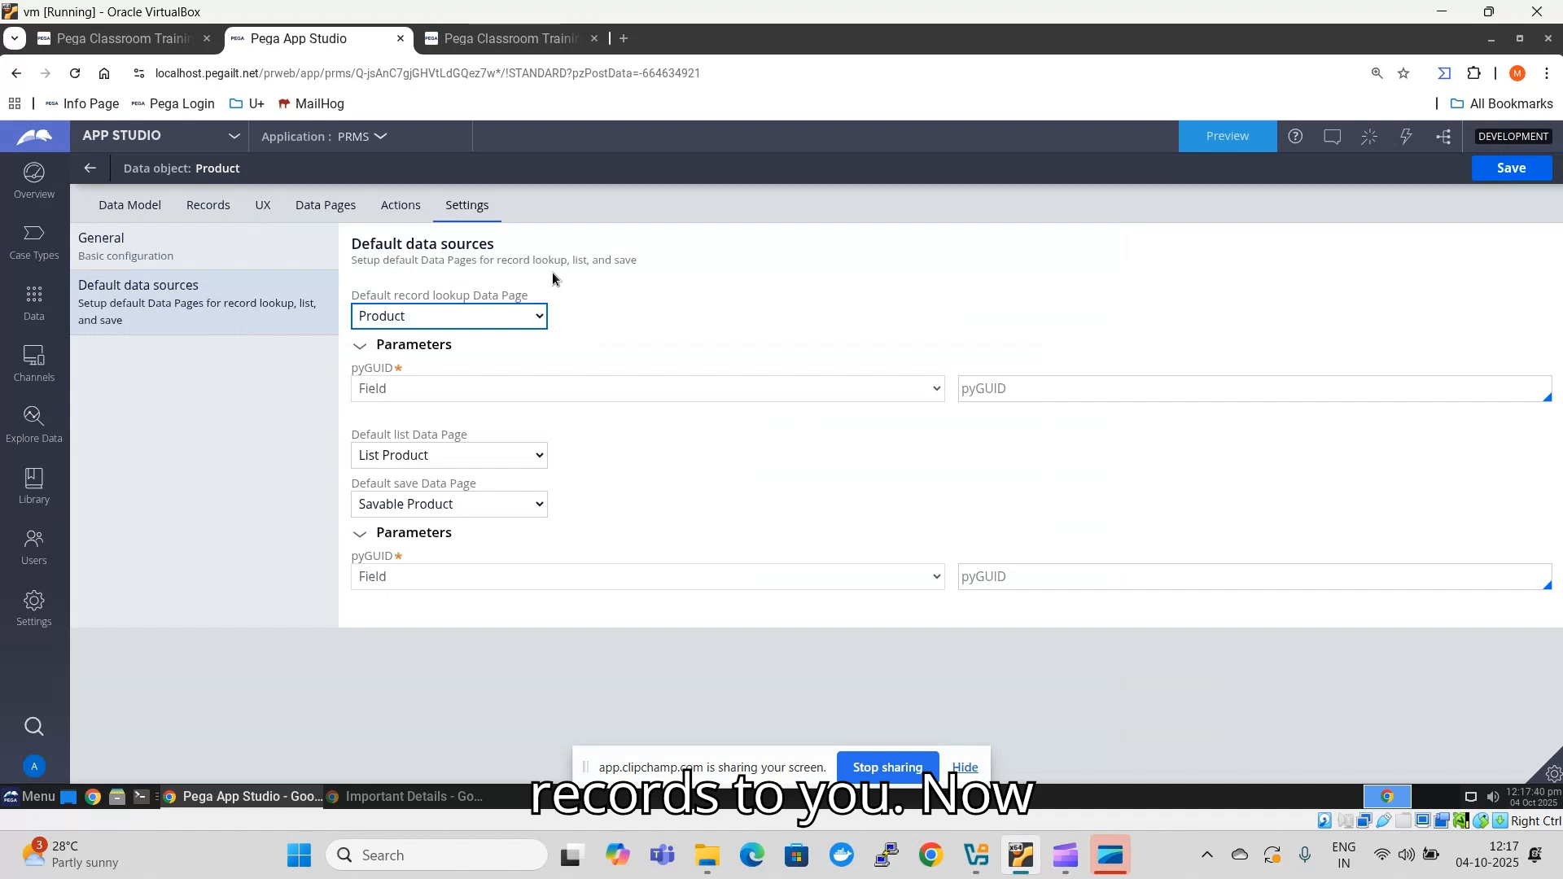
{"action": "left_click", "coordinate": [122, 210]}
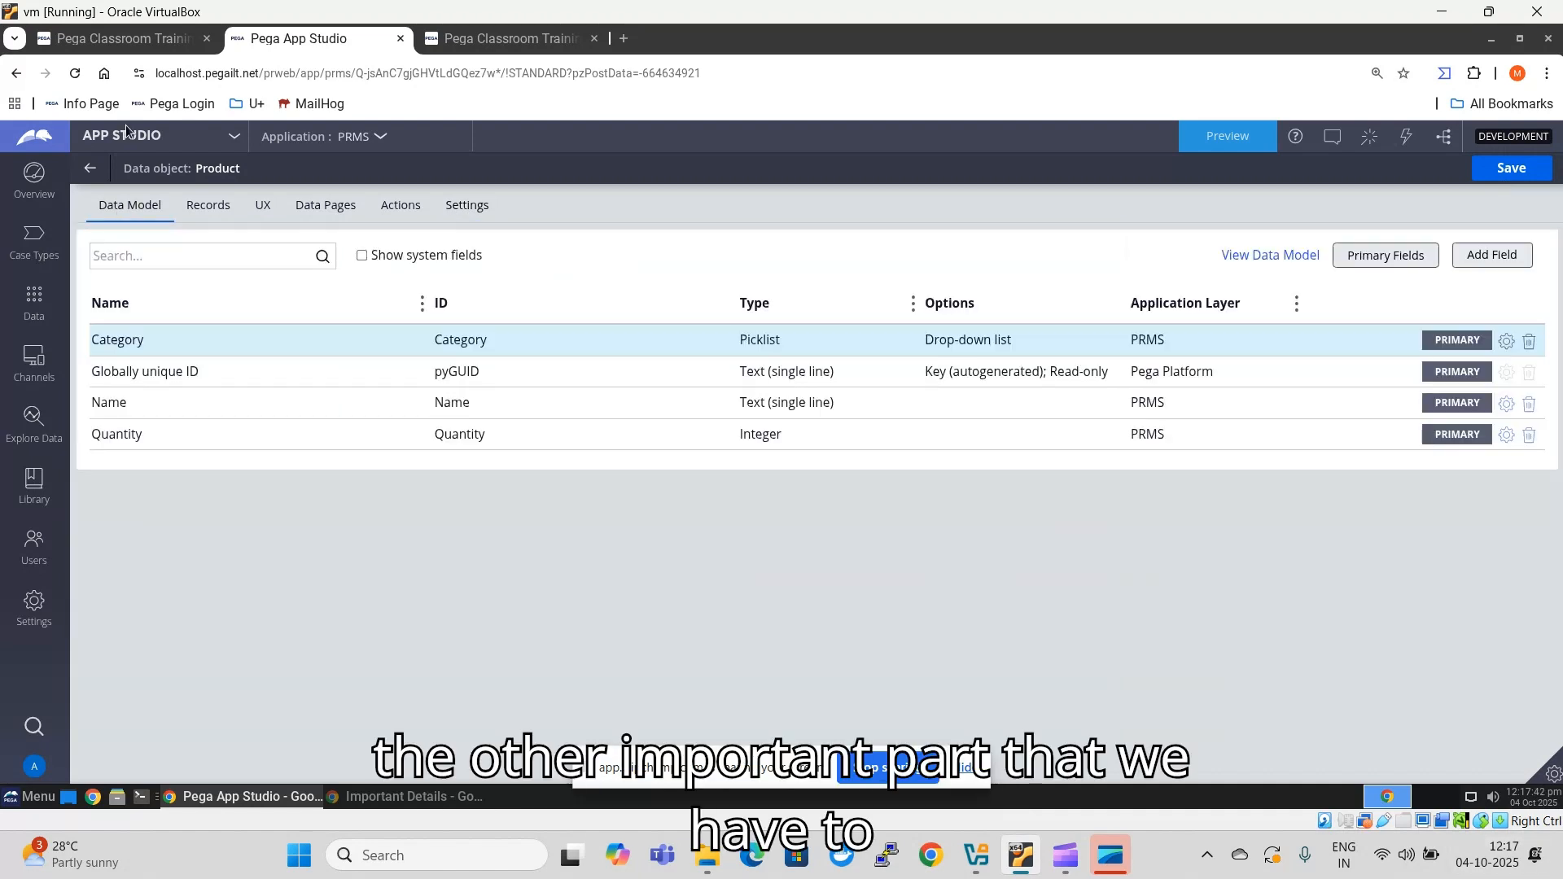
- Switch to Dev Studio and open the List Product, Product and Savable Product data pages of the Product data type
{"action": "left_click", "coordinate": [127, 140]}
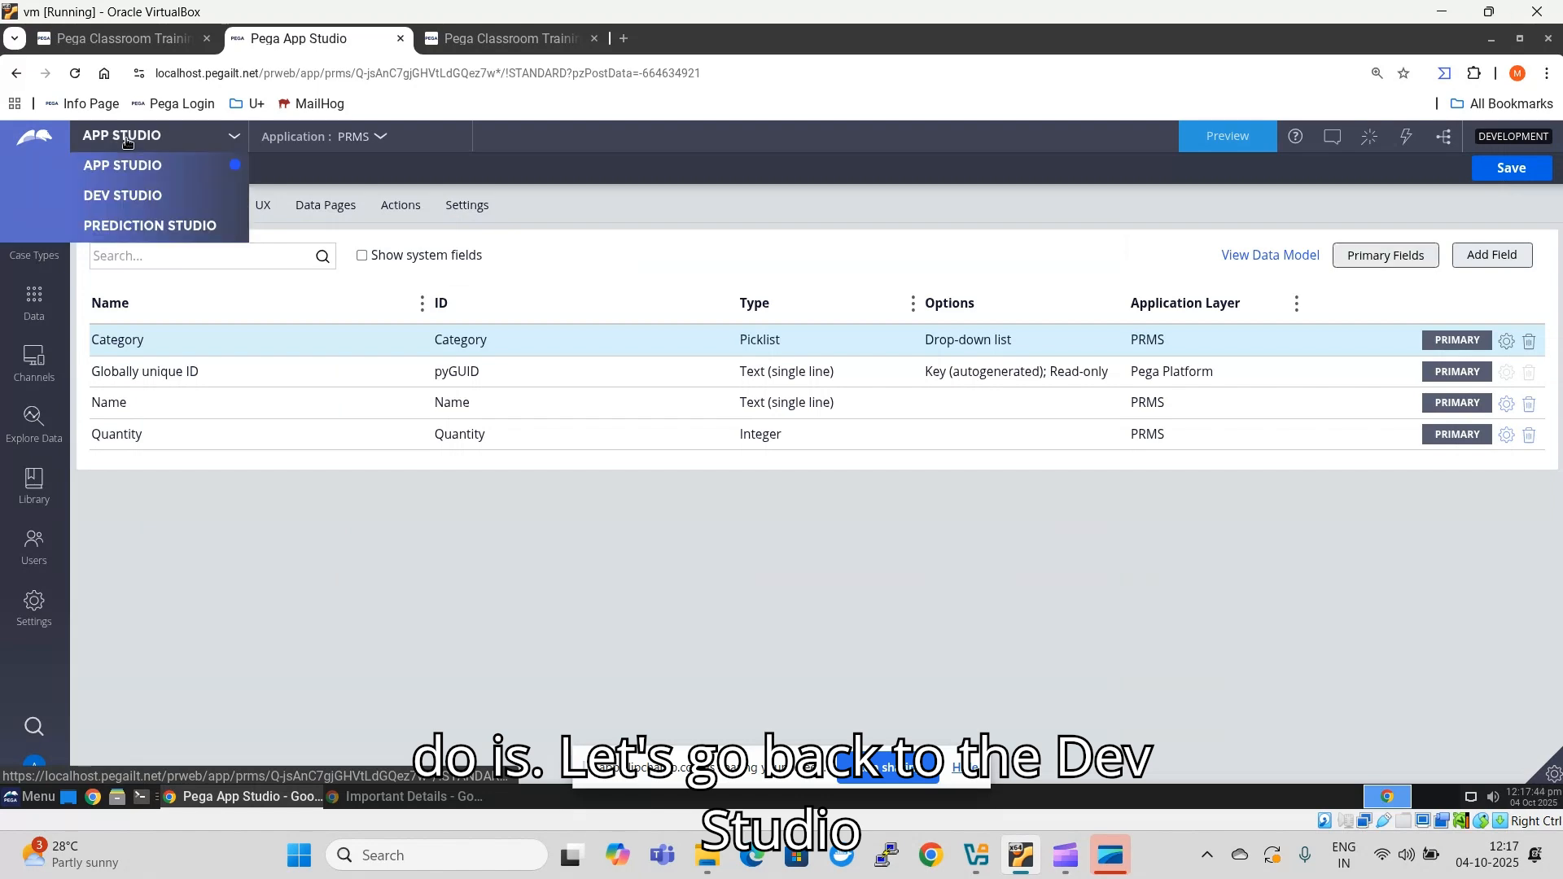
{"action": "left_click", "coordinate": [127, 200]}
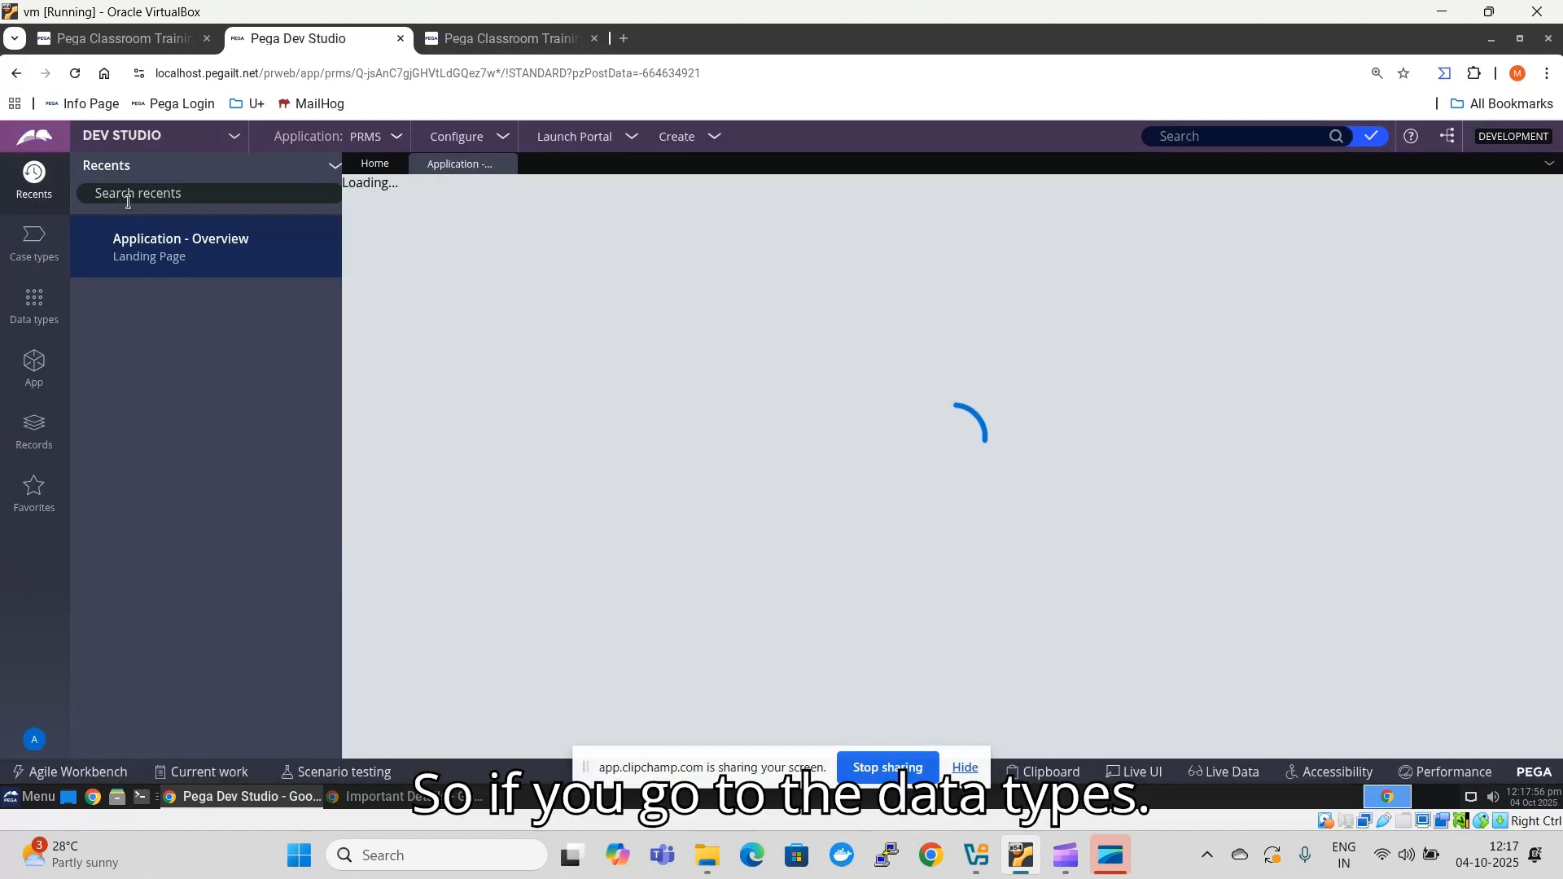
{"action": "left_click", "coordinate": [34, 302]}
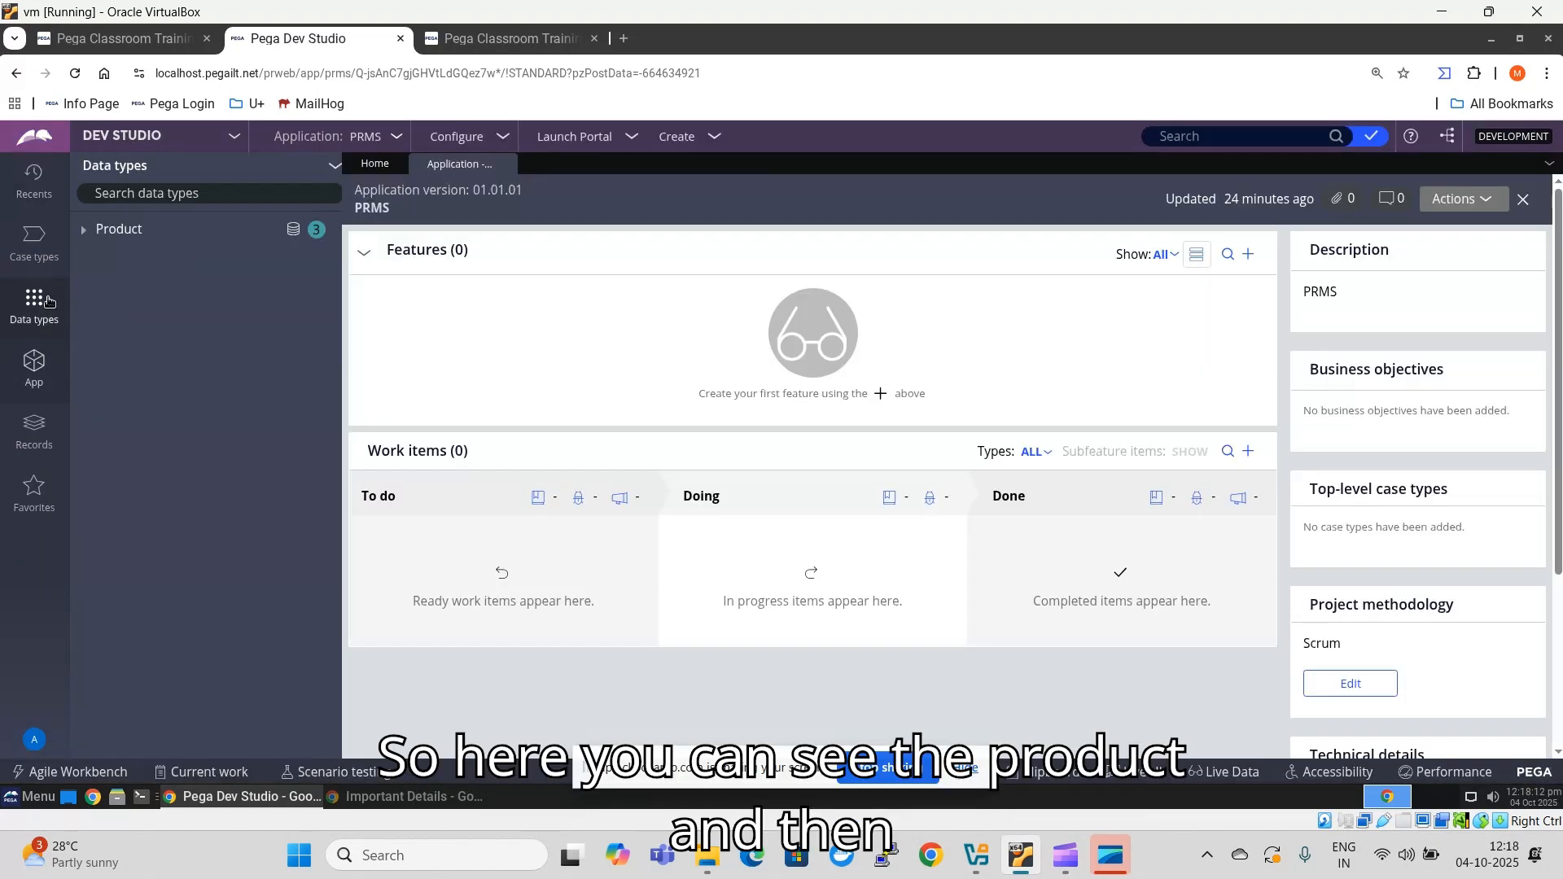
{"action": "left_click", "coordinate": [83, 233]}
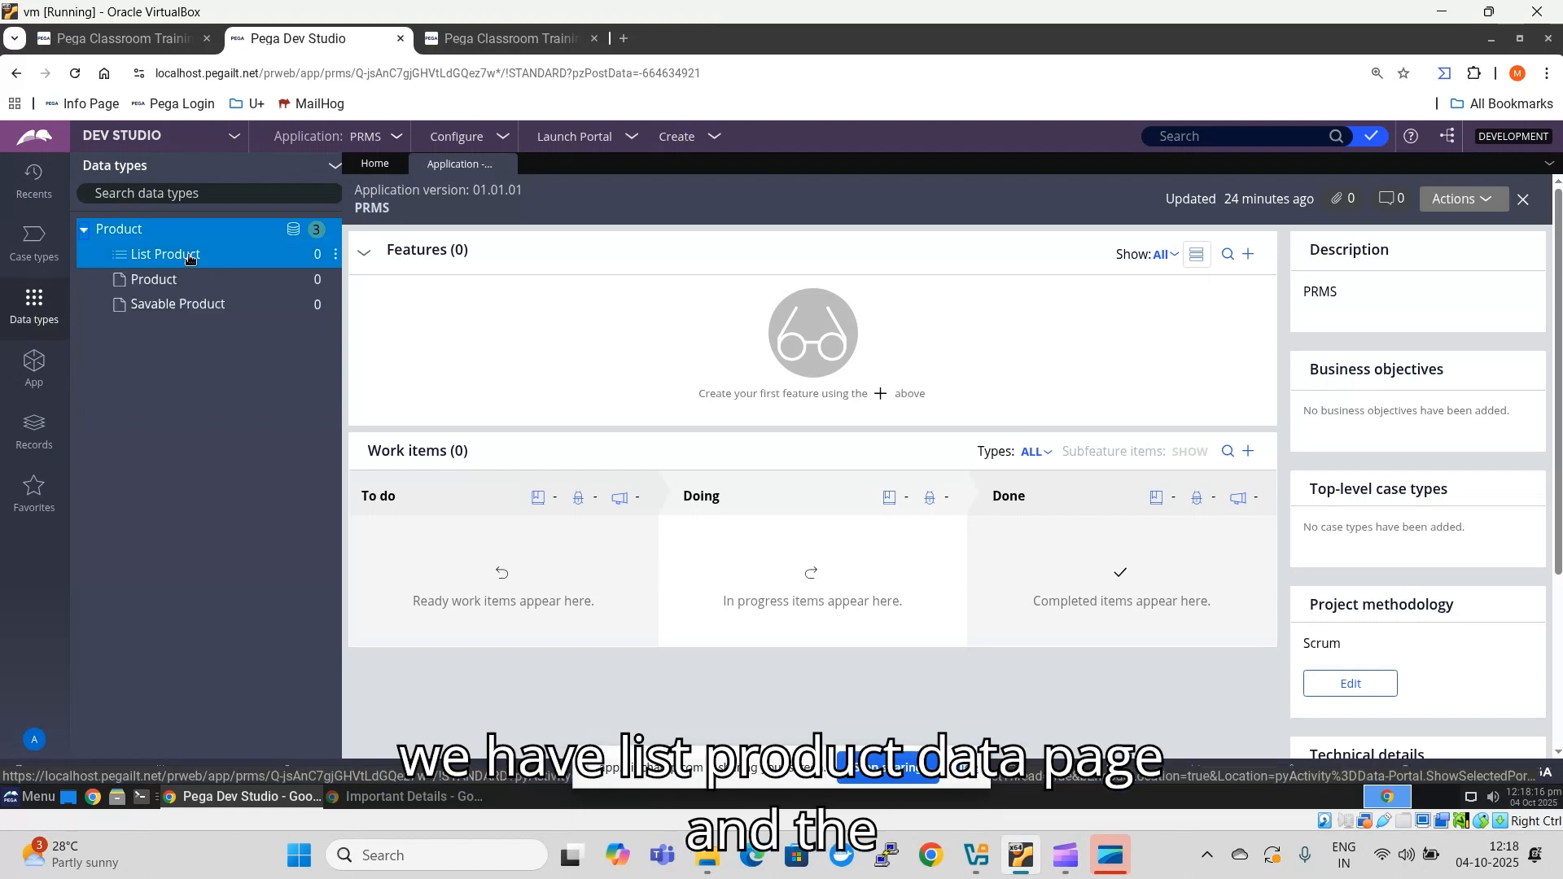
{"action": "left_click", "coordinate": [189, 257]}
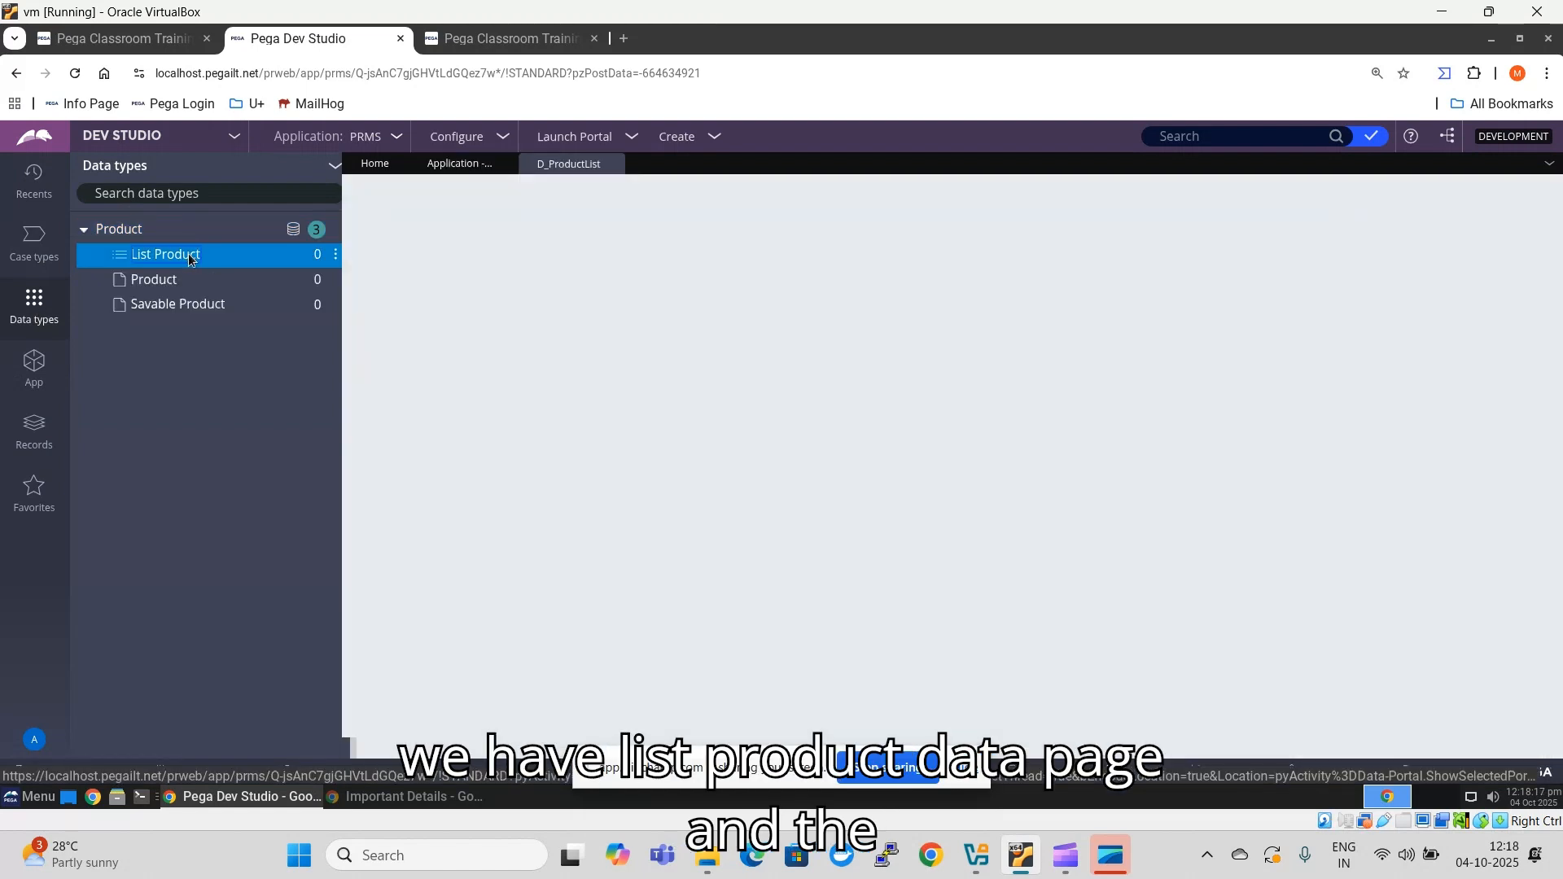
{"action": "left_click", "coordinate": [178, 303]}
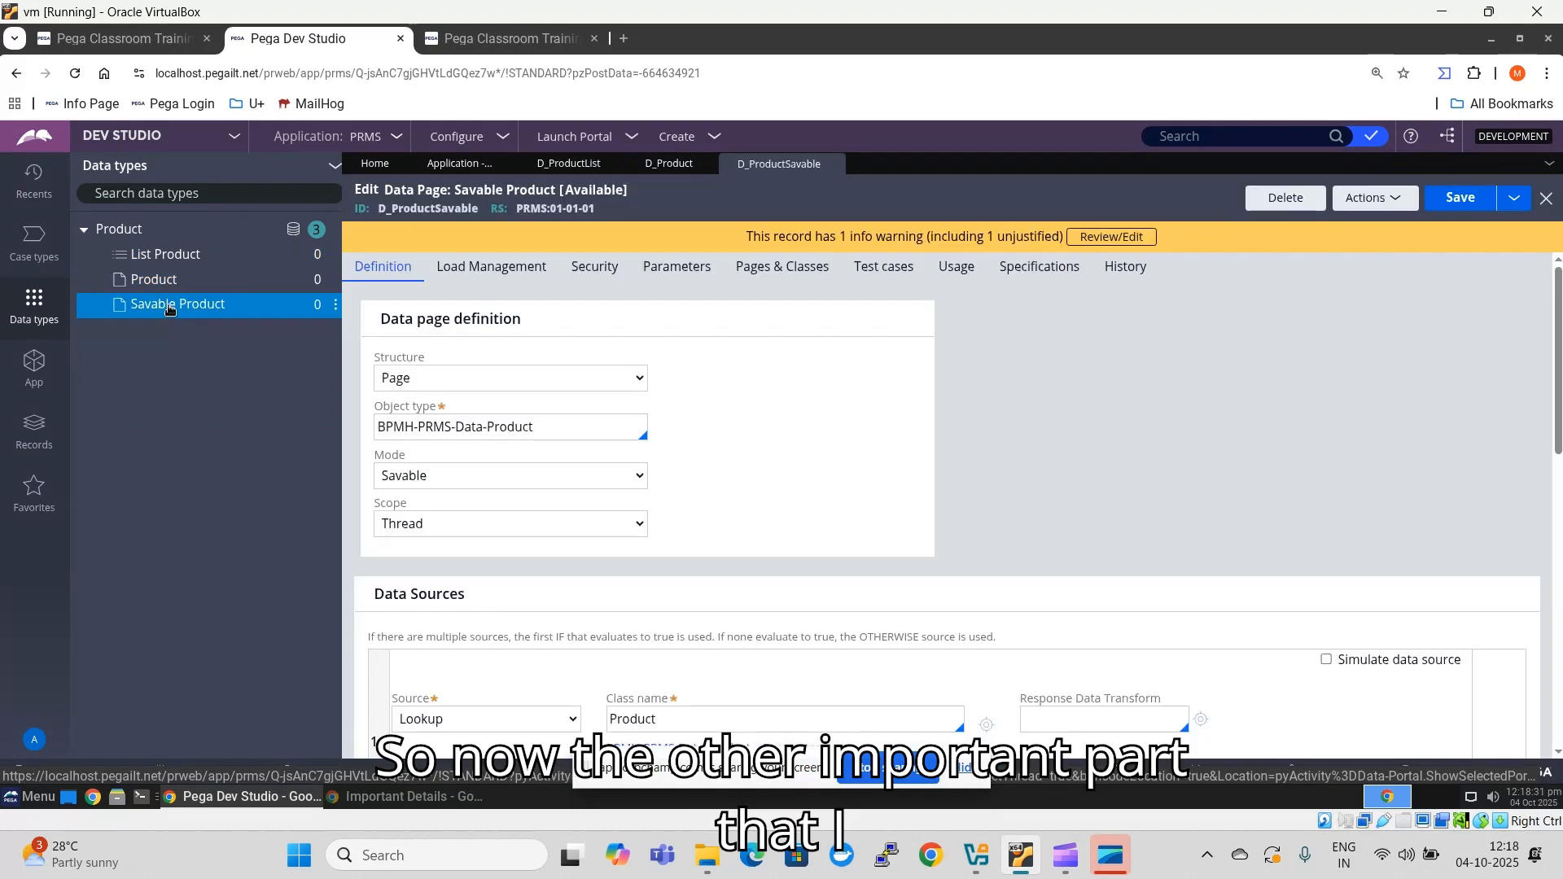
- Set the status of the List Product data page (D_ProductList) to API
{"action": "left_click", "coordinate": [569, 167]}
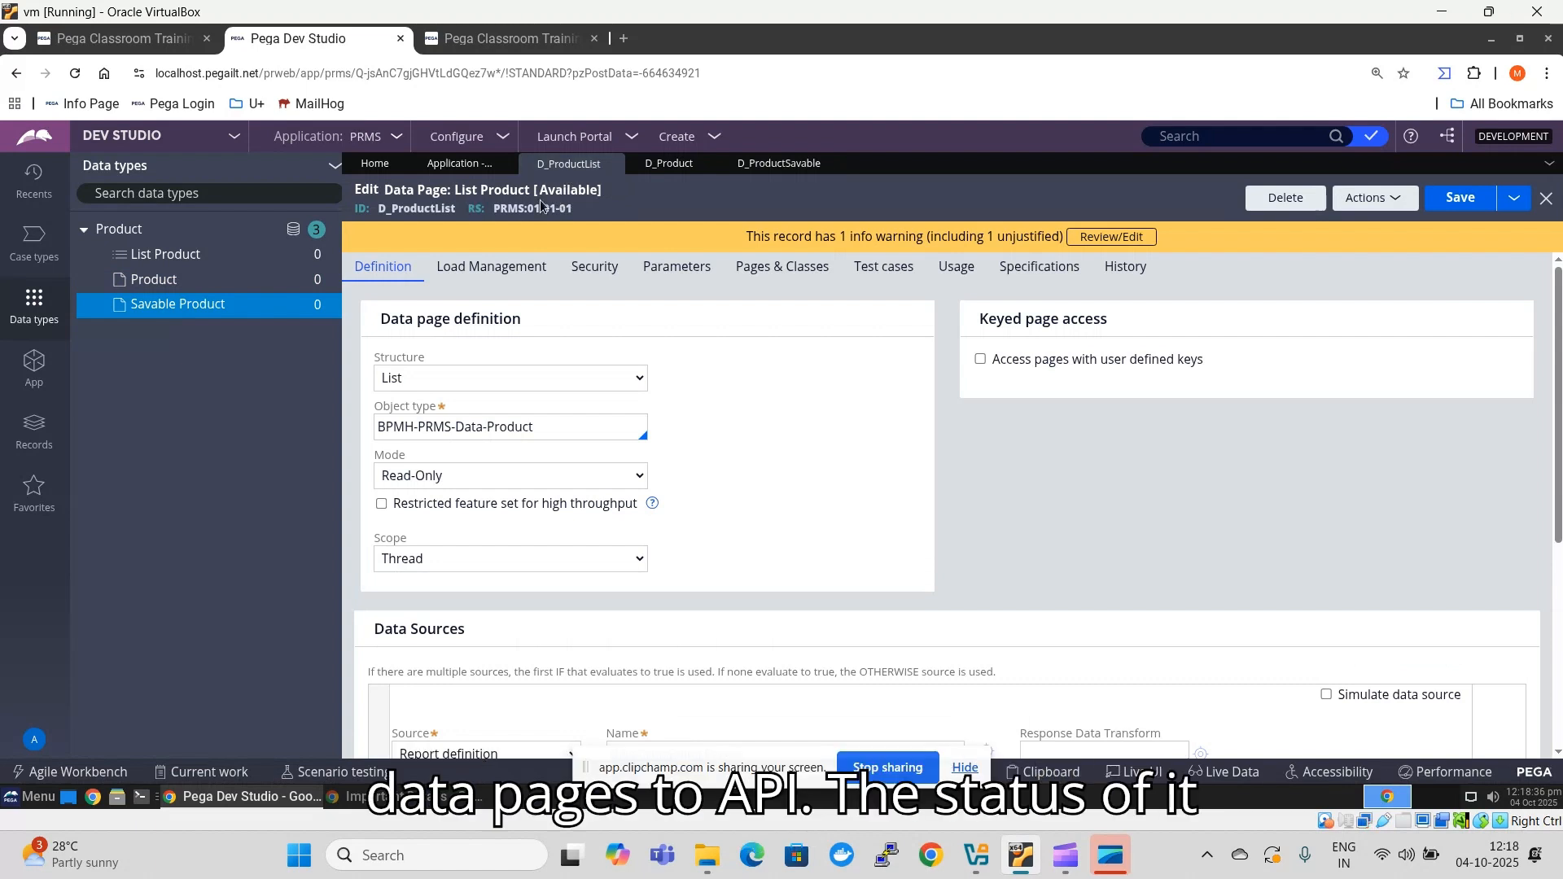
{"action": "left_click", "coordinate": [563, 193]}
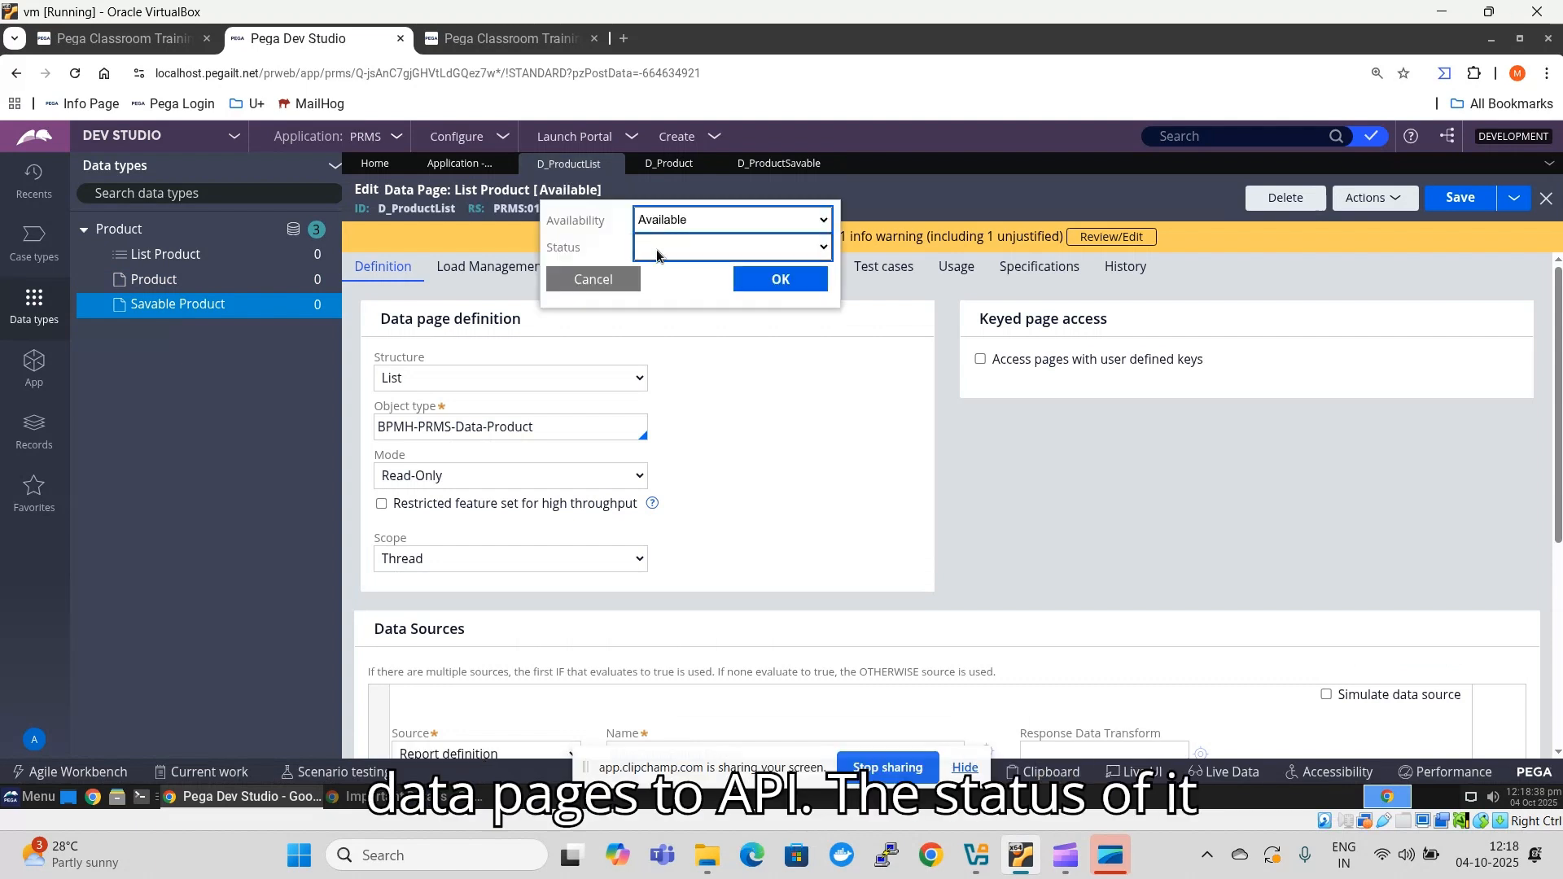
{"action": "left_click", "coordinate": [656, 249]}
{"action": "left_click", "coordinate": [649, 290]}
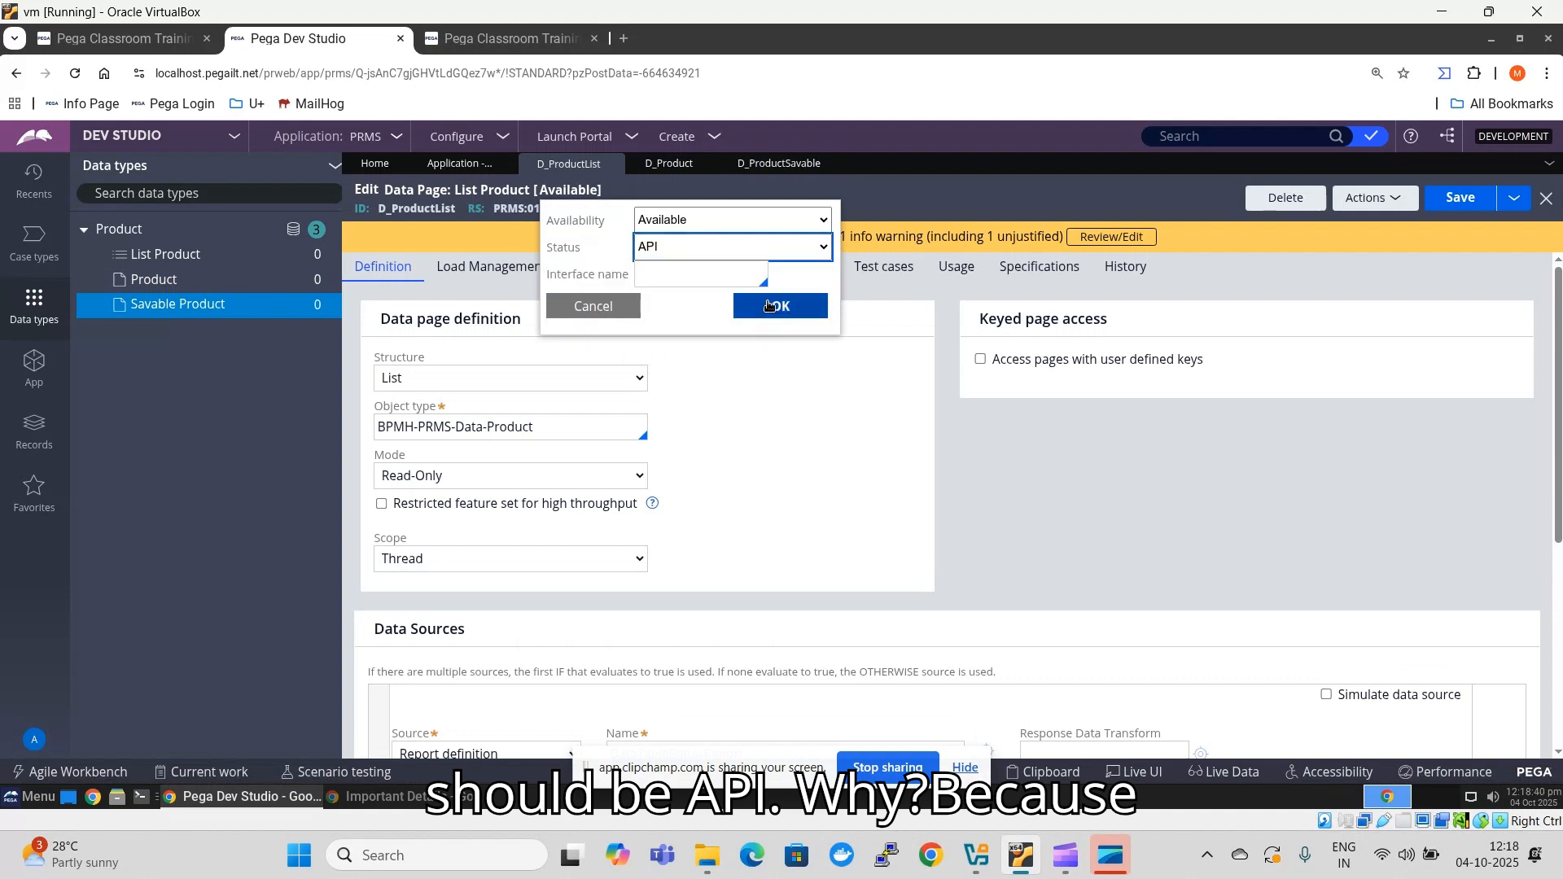
{"action": "left_click", "coordinate": [770, 307]}
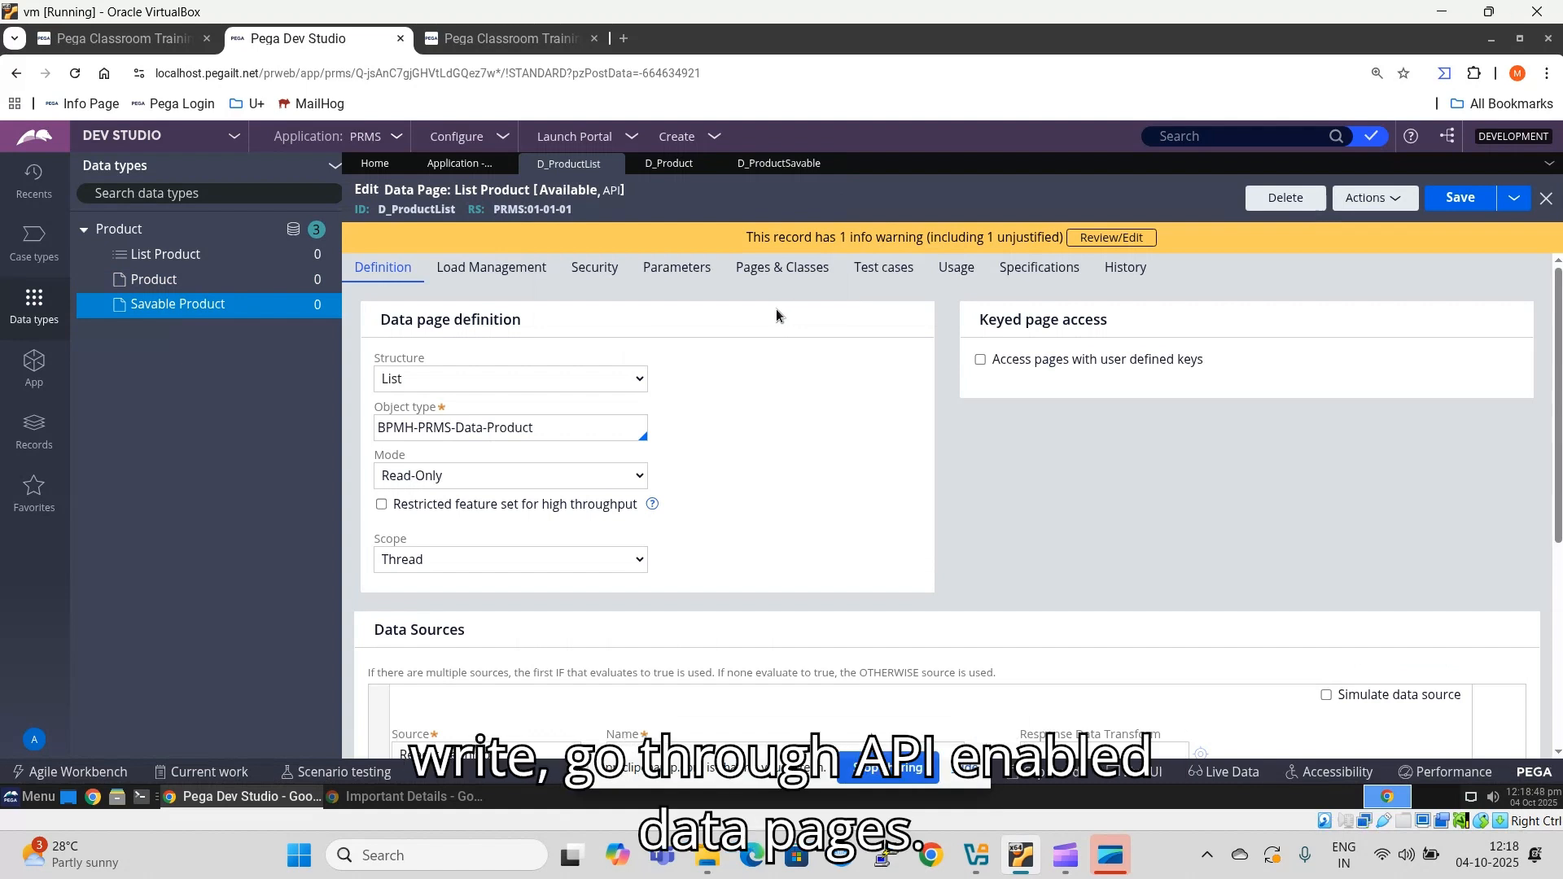
- Set the status of the Product data page (D_Product) to API
{"action": "left_click", "coordinate": [658, 166]}
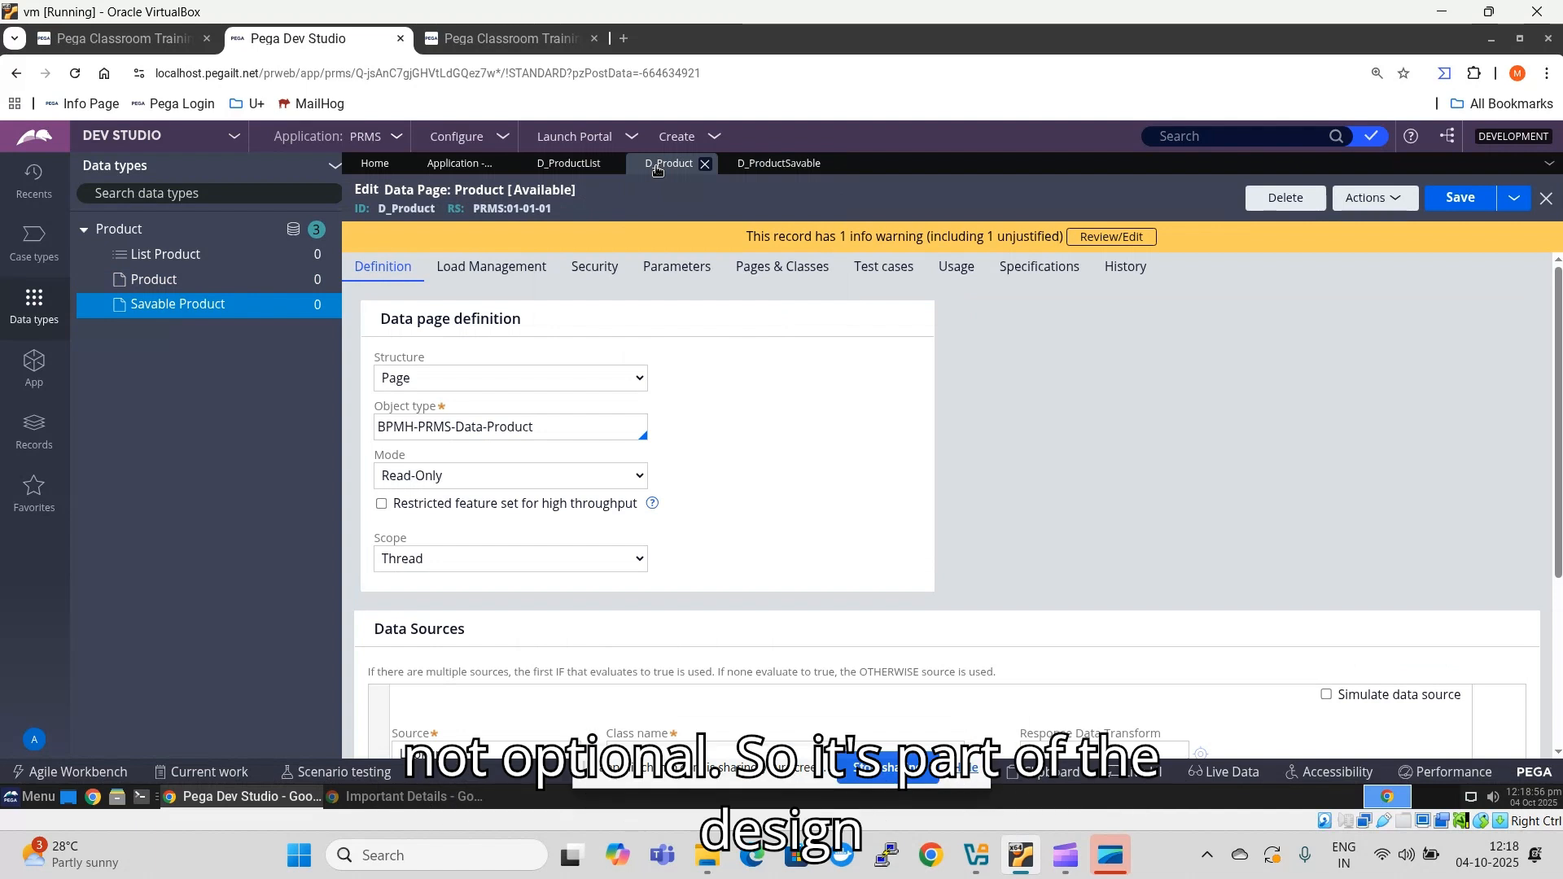
{"action": "left_click", "coordinate": [545, 190]}
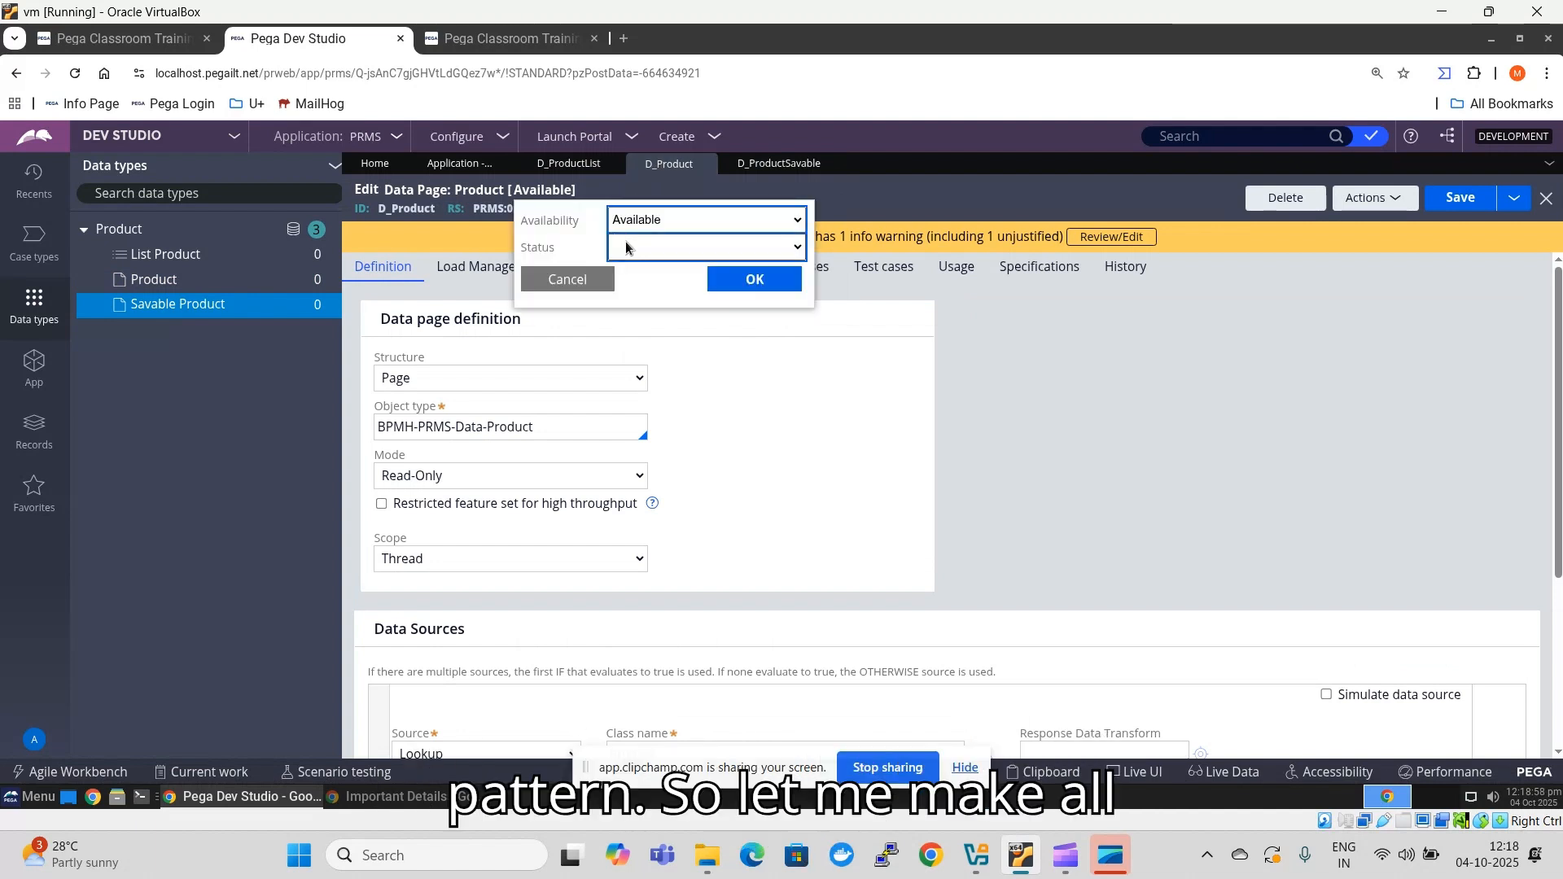
{"action": "left_click", "coordinate": [627, 244]}
{"action": "left_click", "coordinate": [623, 291]}
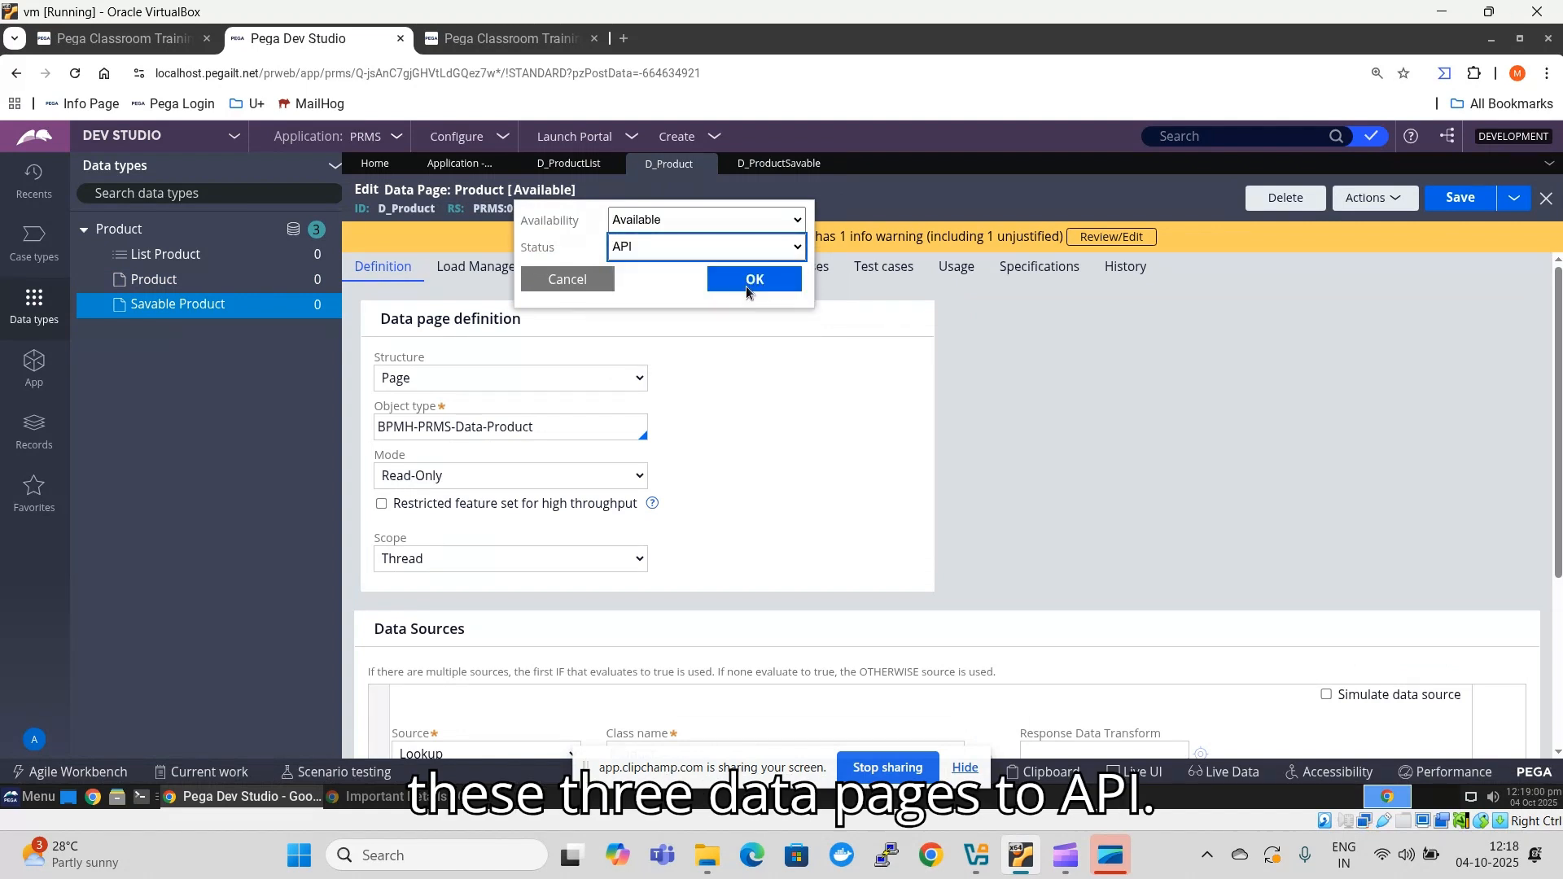
{"action": "left_click", "coordinate": [754, 305]}
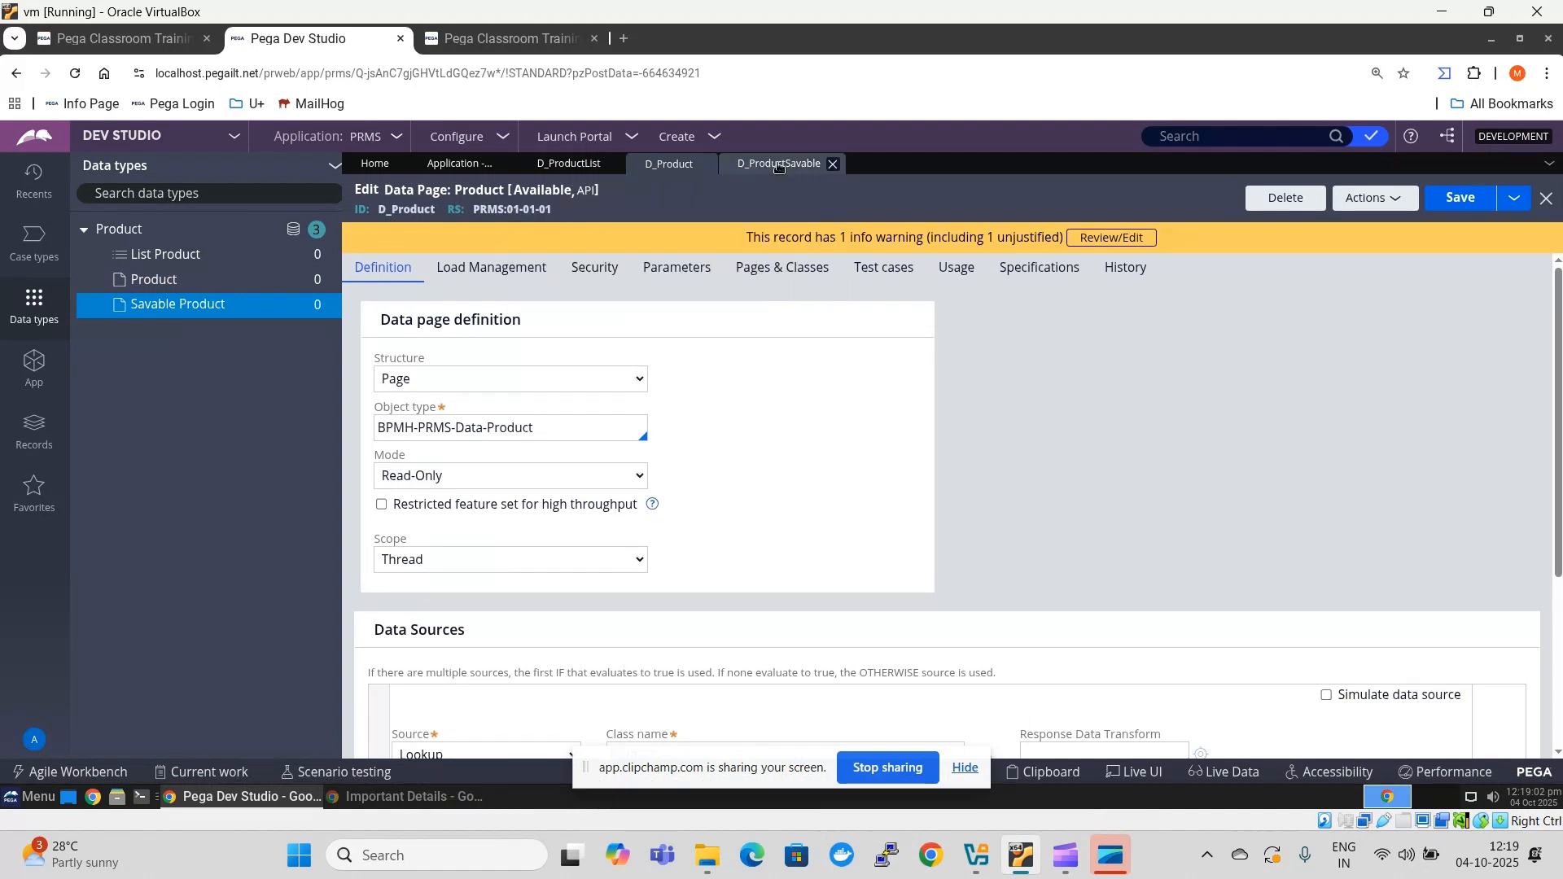
- Set the status of the Savable Product data page (D_ProductSavable) to API
{"action": "left_click", "coordinate": [779, 164]}
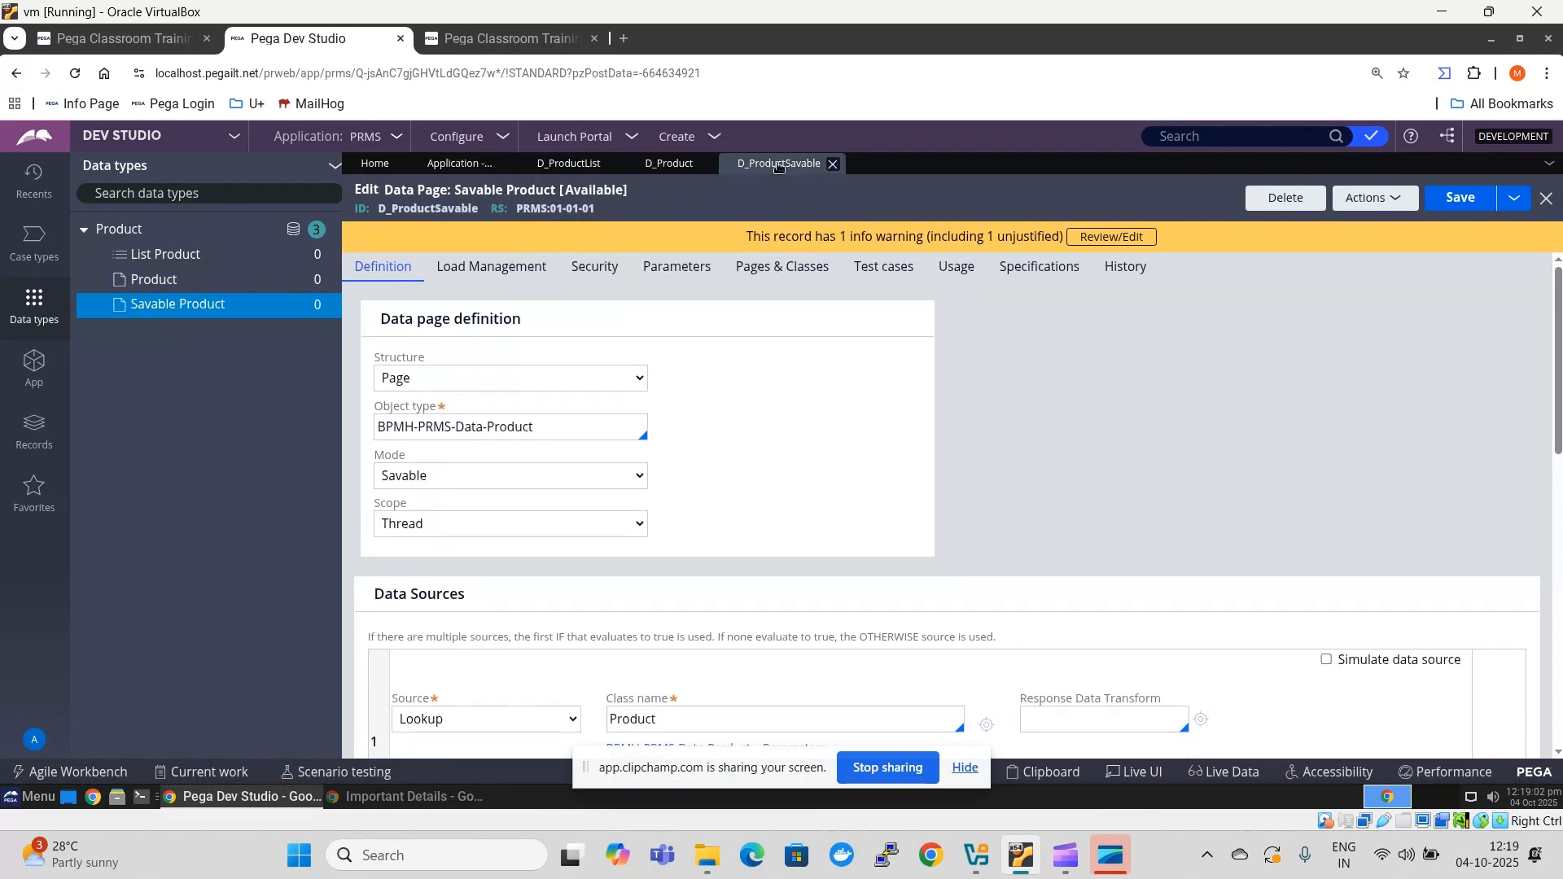
{"action": "left_click", "coordinate": [596, 189]}
{"action": "left_click", "coordinate": [757, 247]}
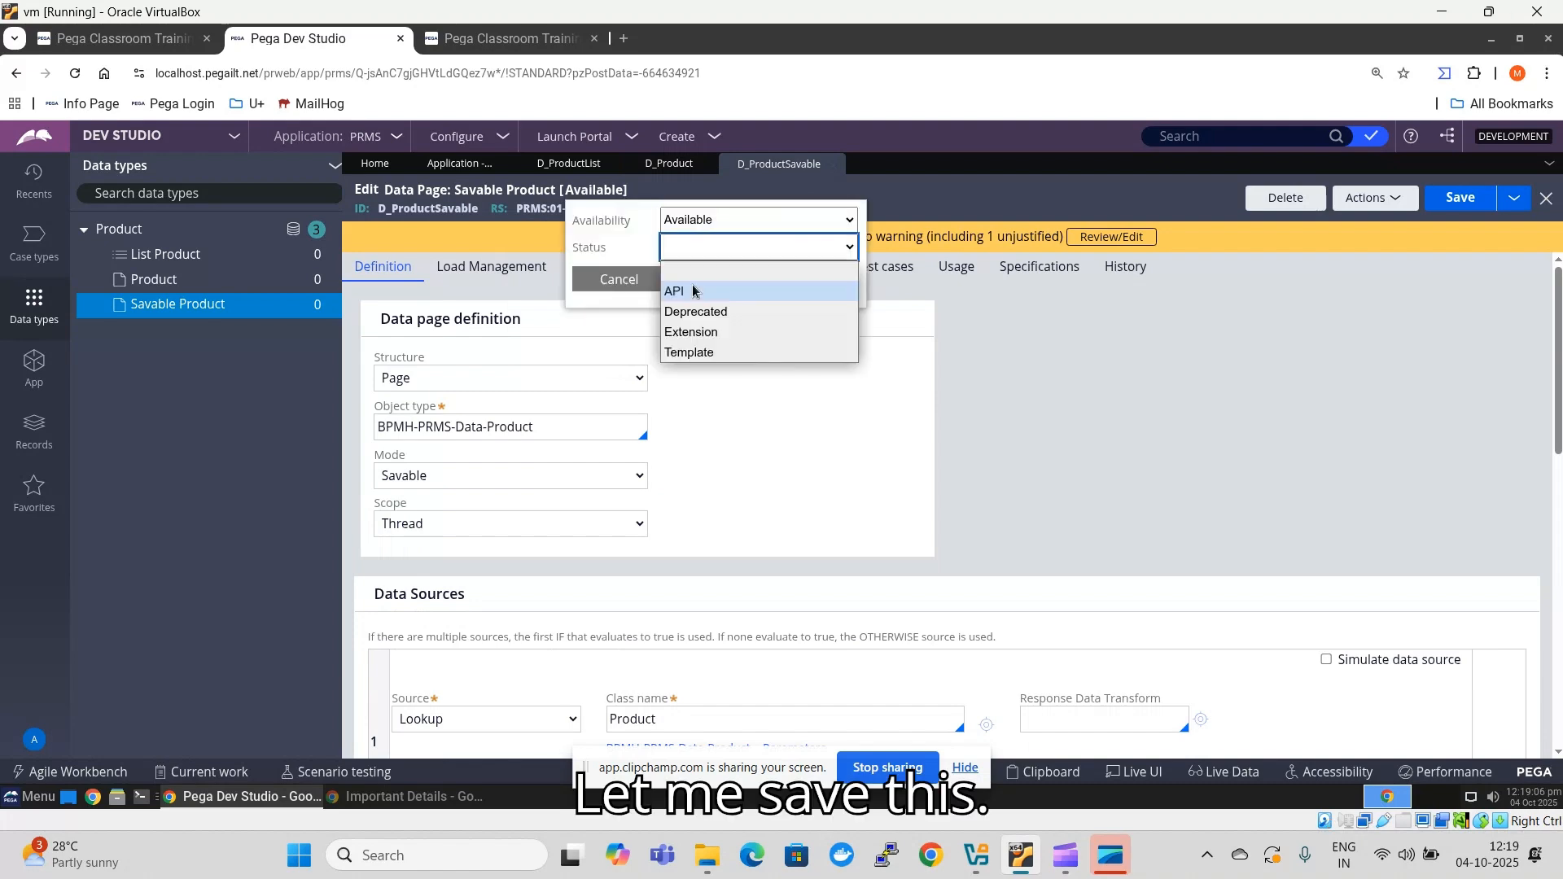
{"action": "left_click", "coordinate": [676, 291]}
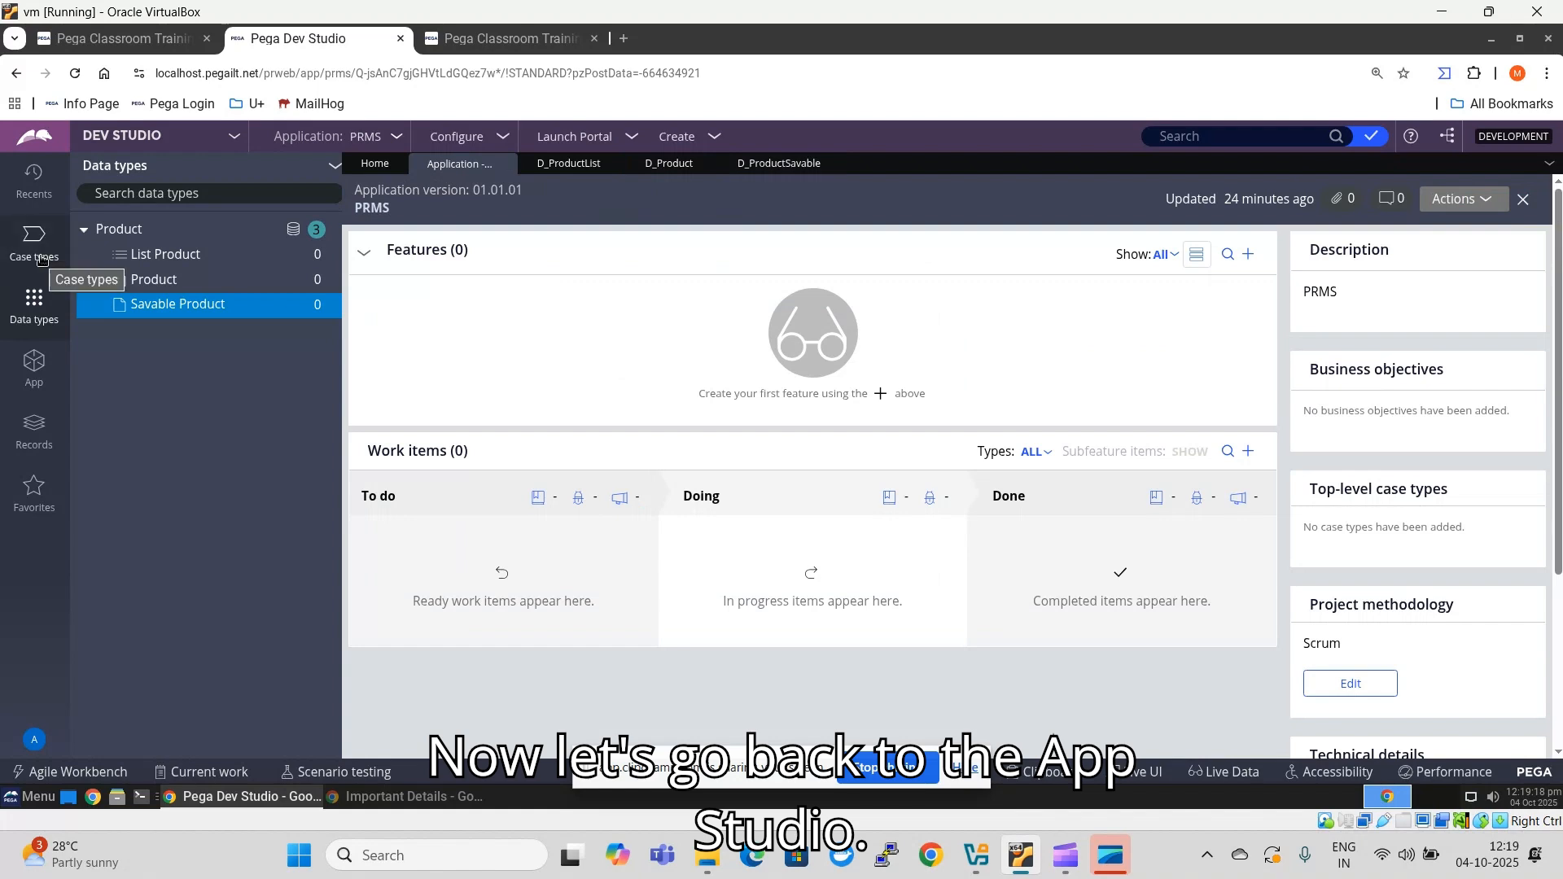
- Switch back to App Studio and open the Work Portal channel of the PRMS application
{"action": "left_click", "coordinate": [126, 139]}
{"action": "left_click", "coordinate": [128, 166]}
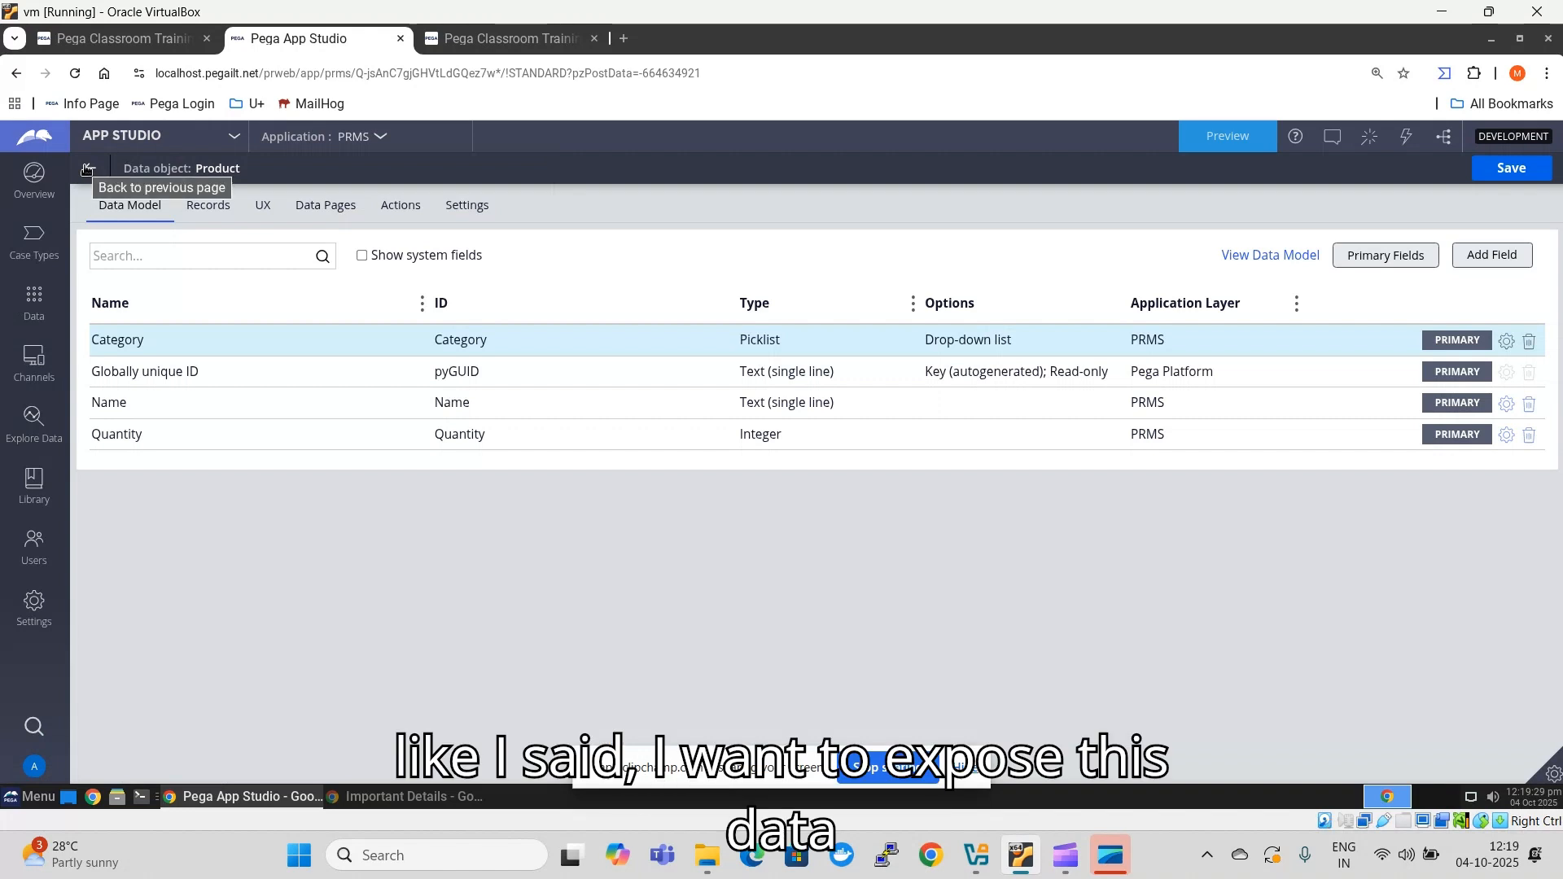
{"action": "left_click", "coordinate": [35, 184]}
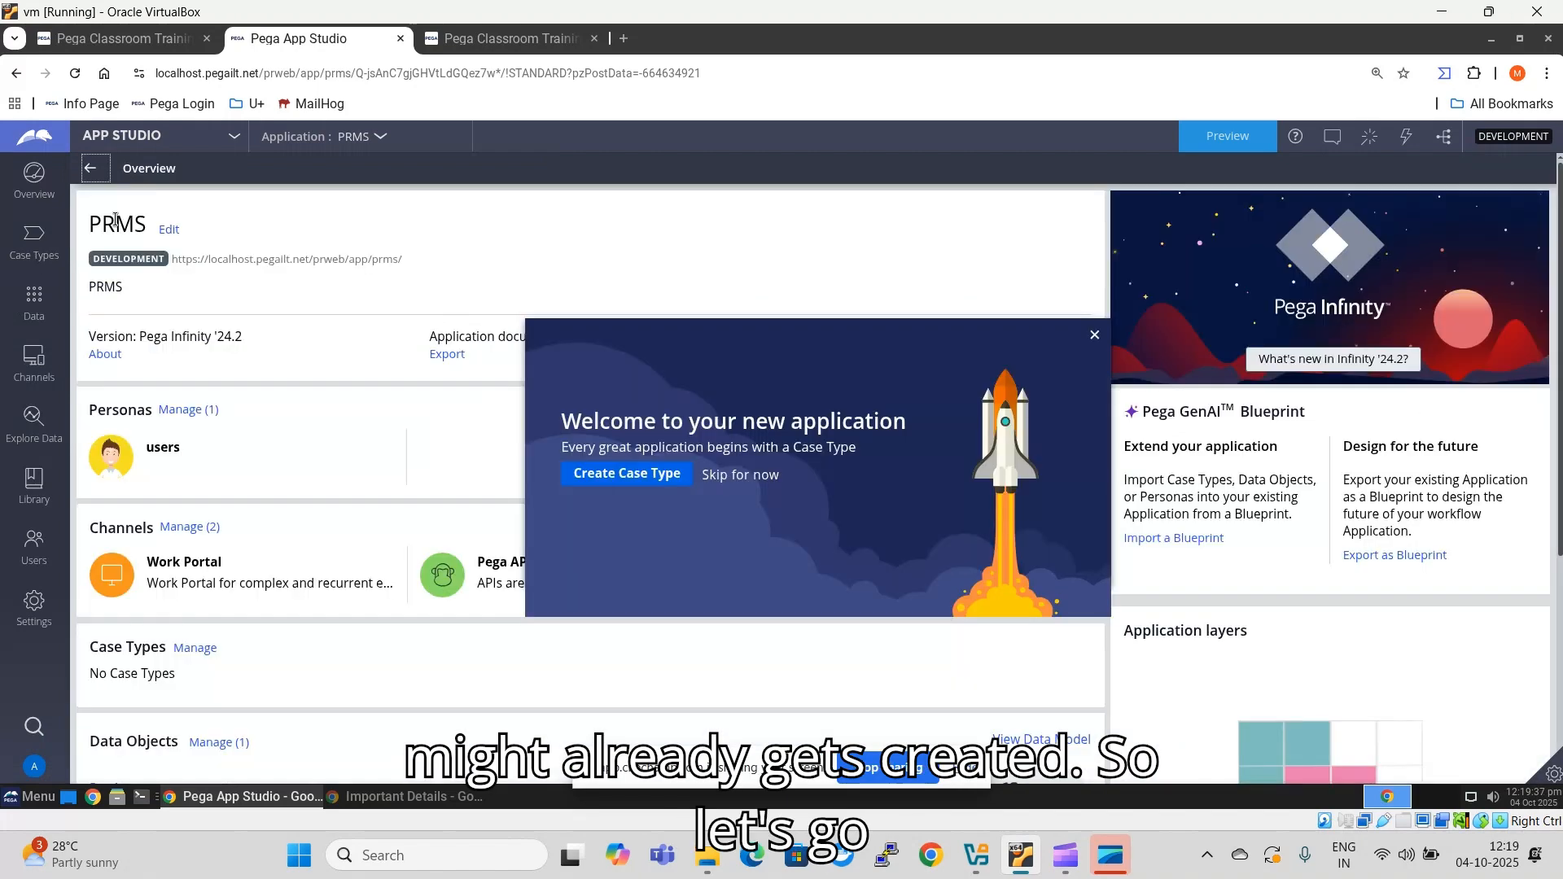
{"action": "left_click", "coordinate": [1095, 335]}
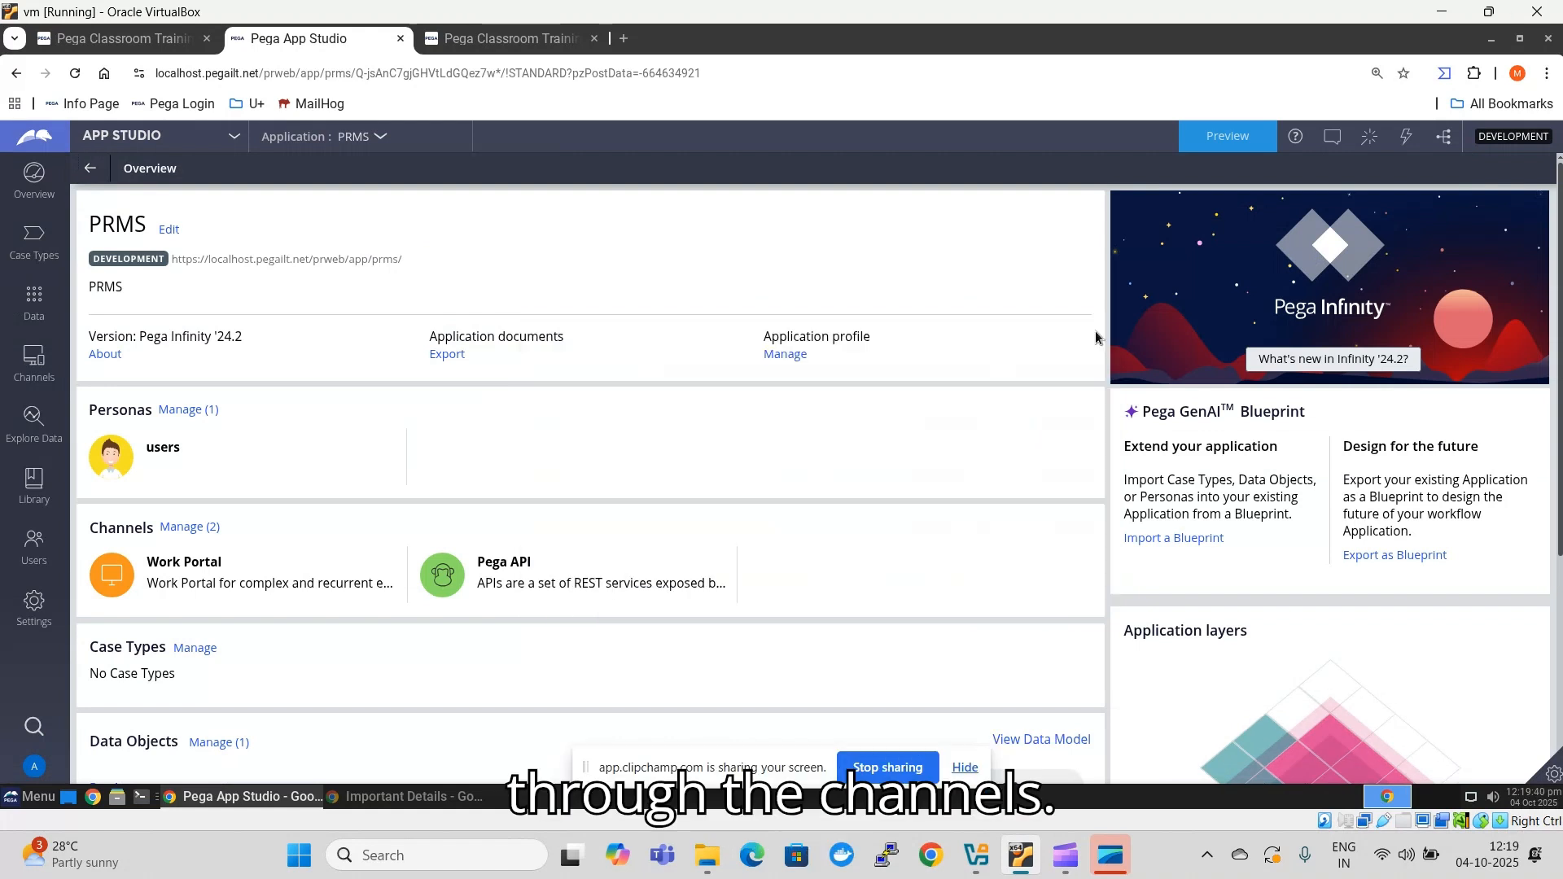
{"action": "left_click", "coordinate": [21, 368]}
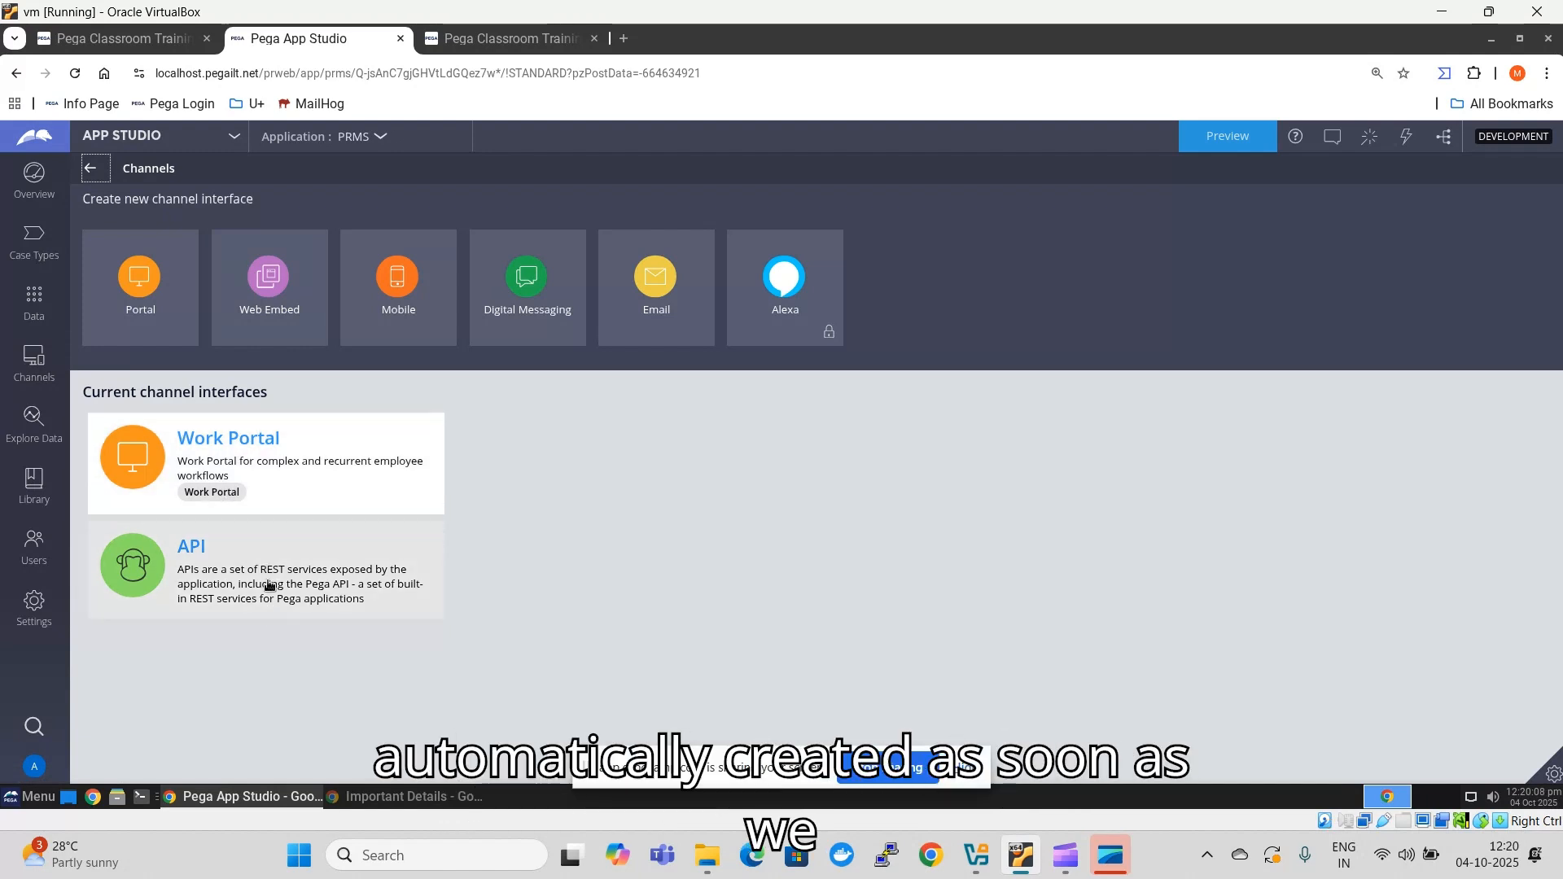
{"action": "left_click", "coordinate": [258, 444]}
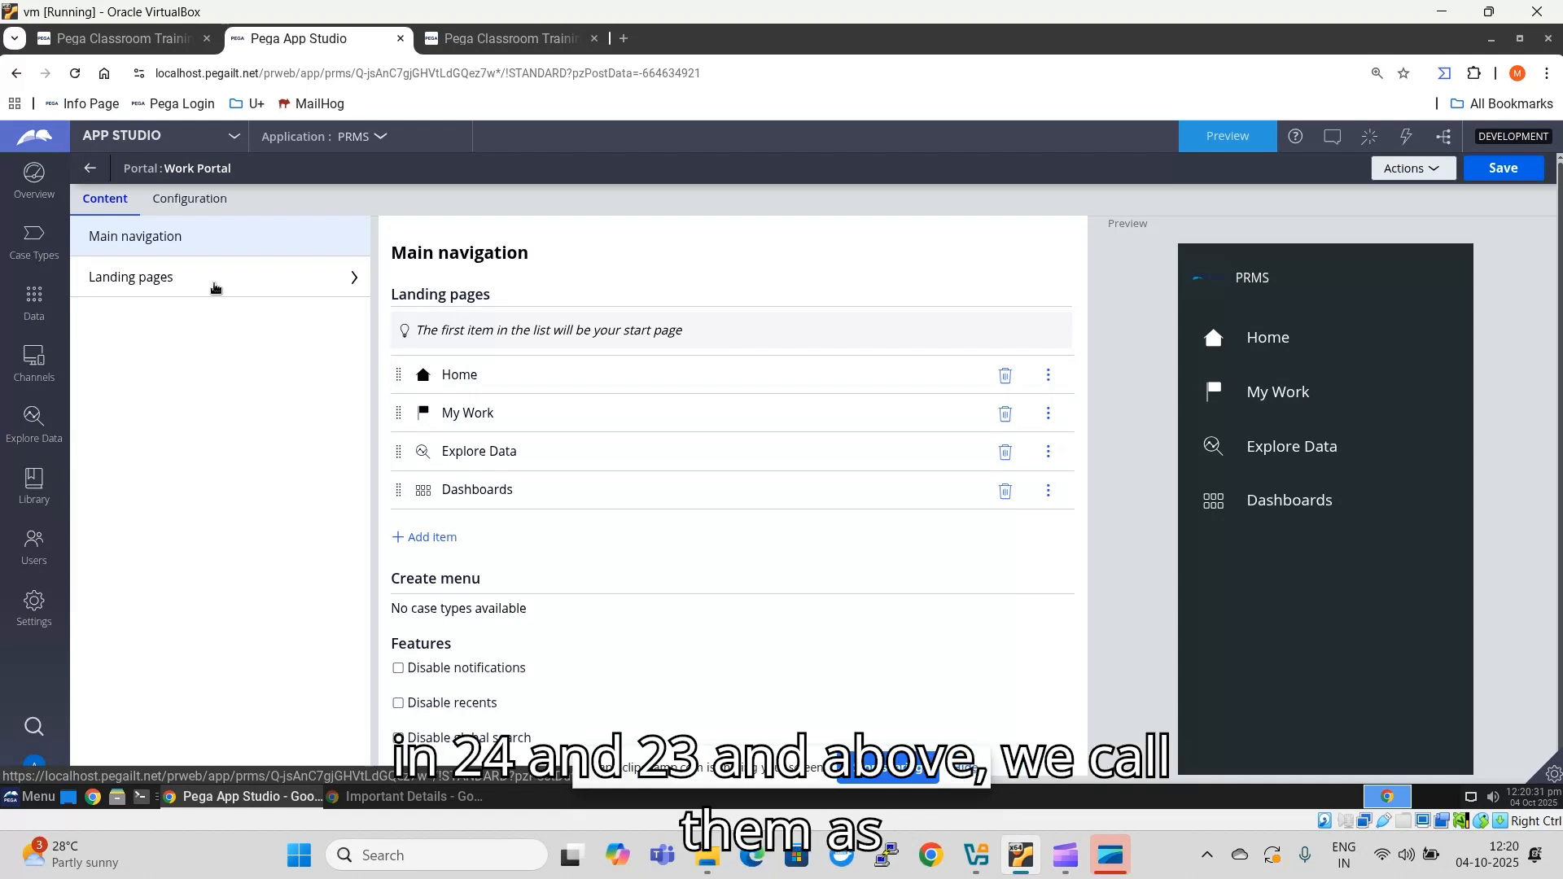
- Add a landing page named Product to the Work Portal with the One column template
{"action": "left_click", "coordinate": [216, 281]}
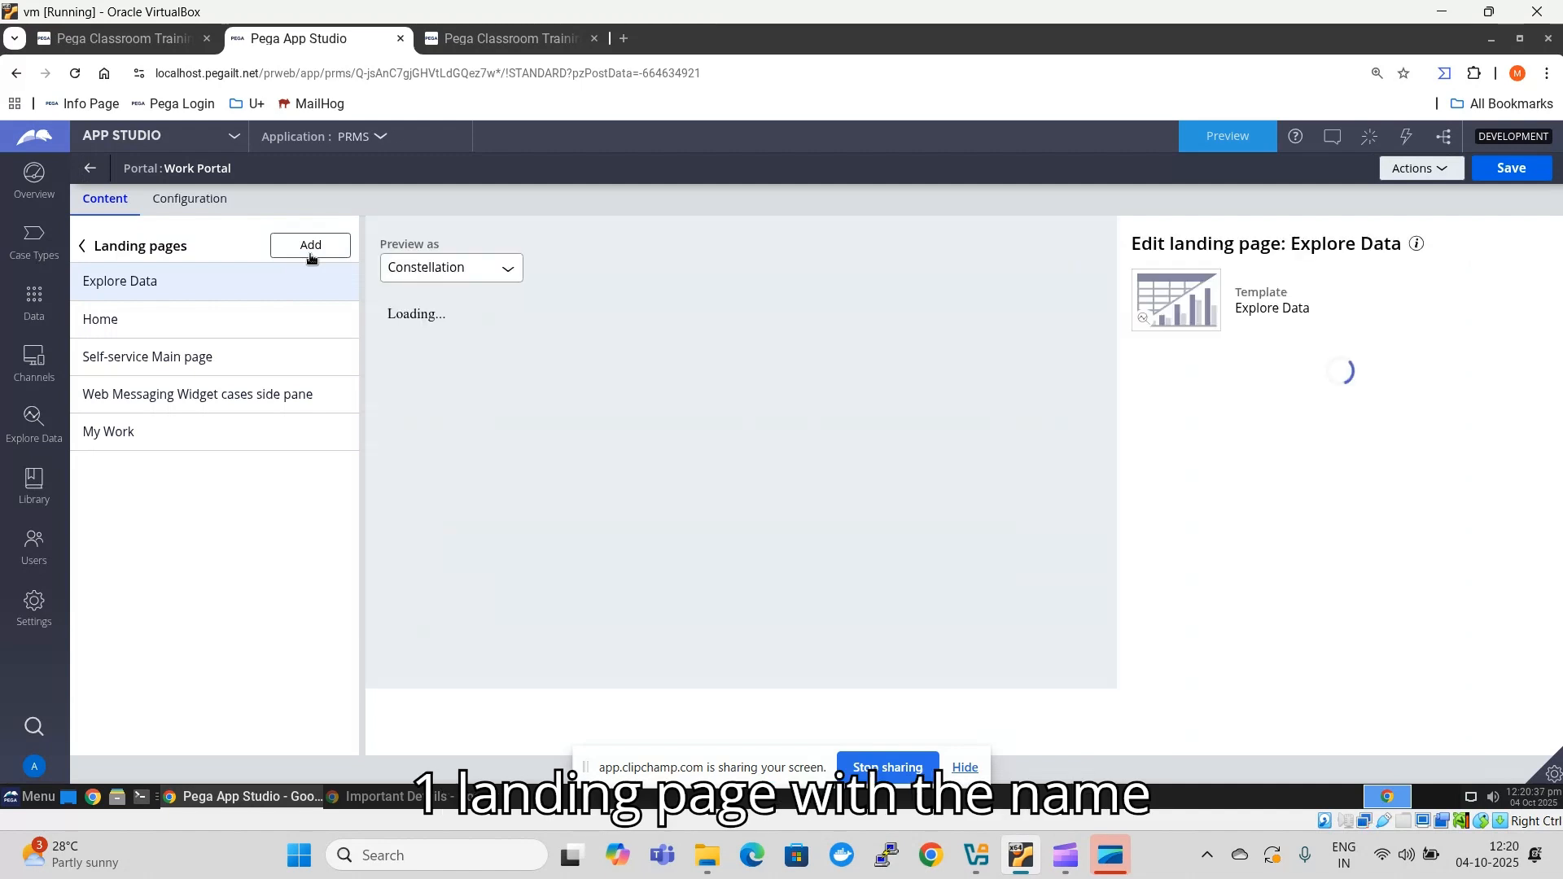
{"action": "left_click", "coordinate": [310, 246]}
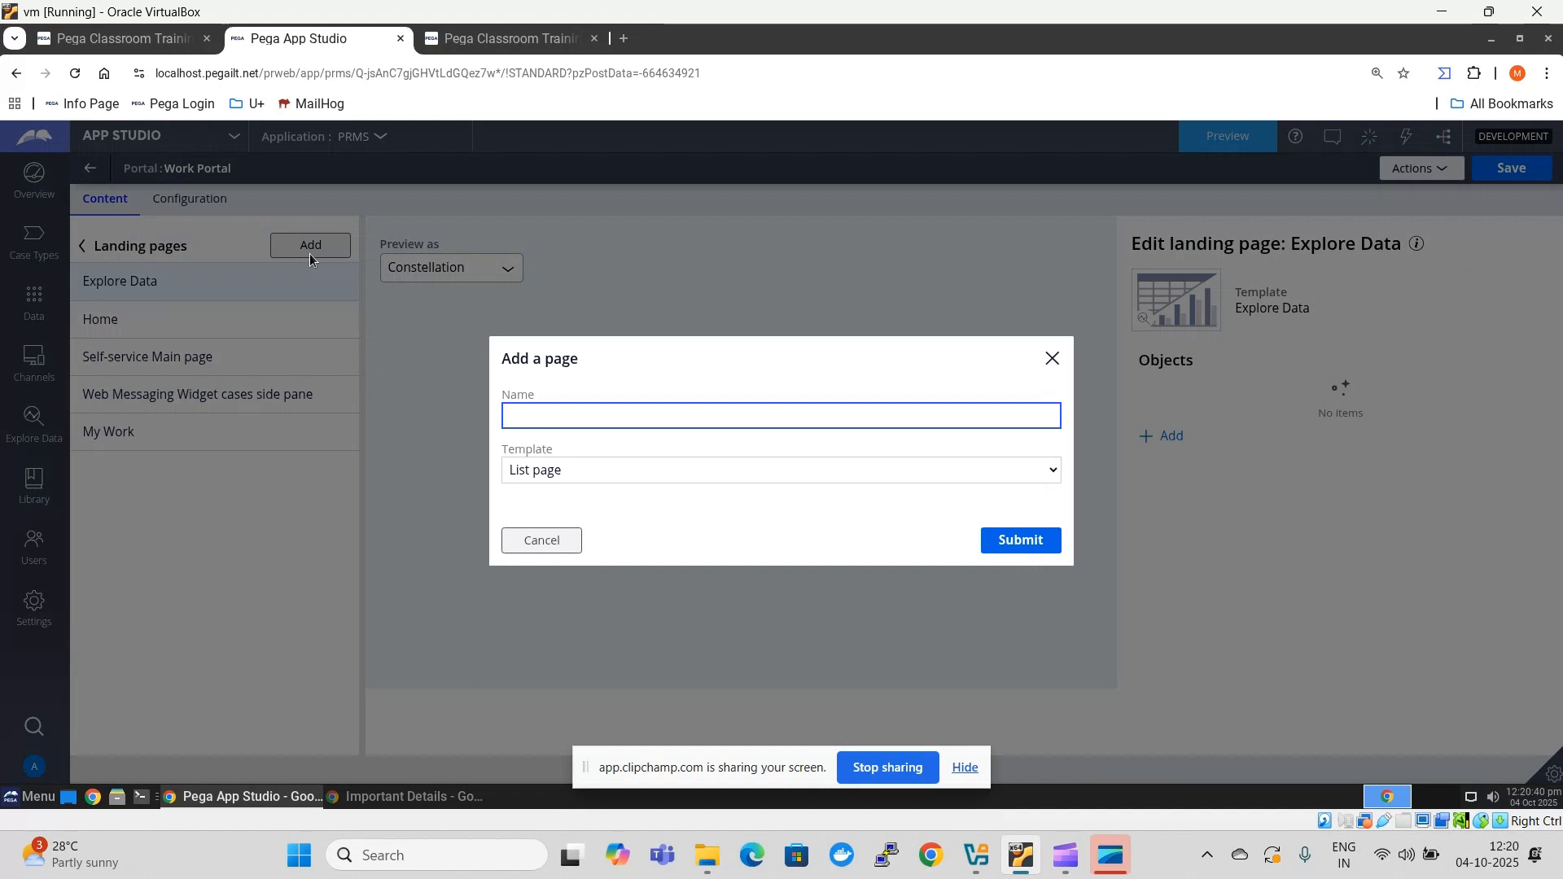
{"action": "type", "text": "Product"}
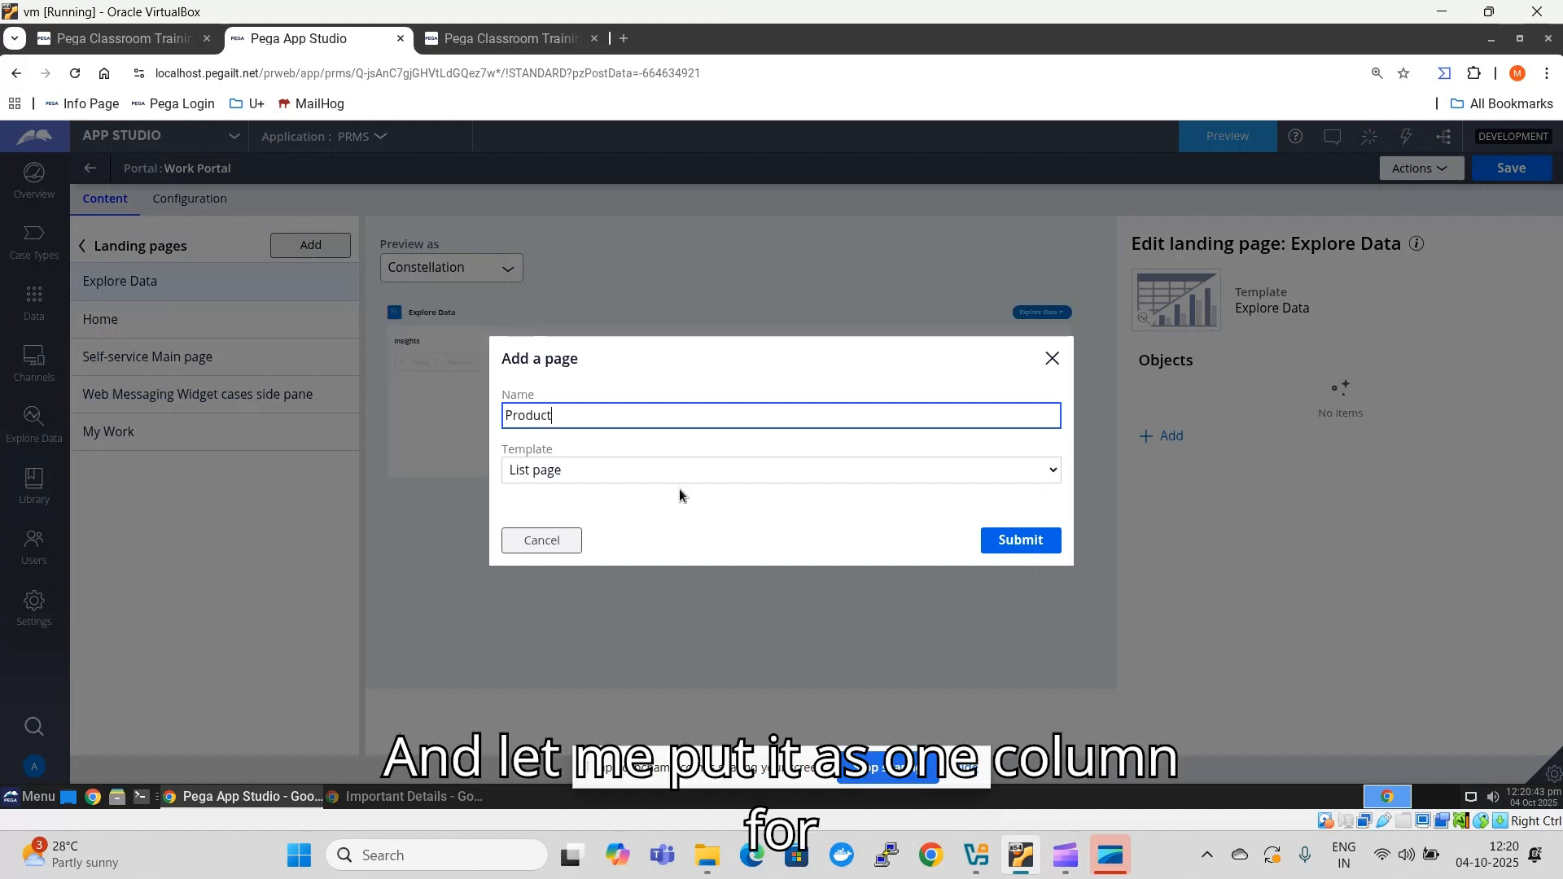
{"action": "left_click", "coordinate": [679, 476]}
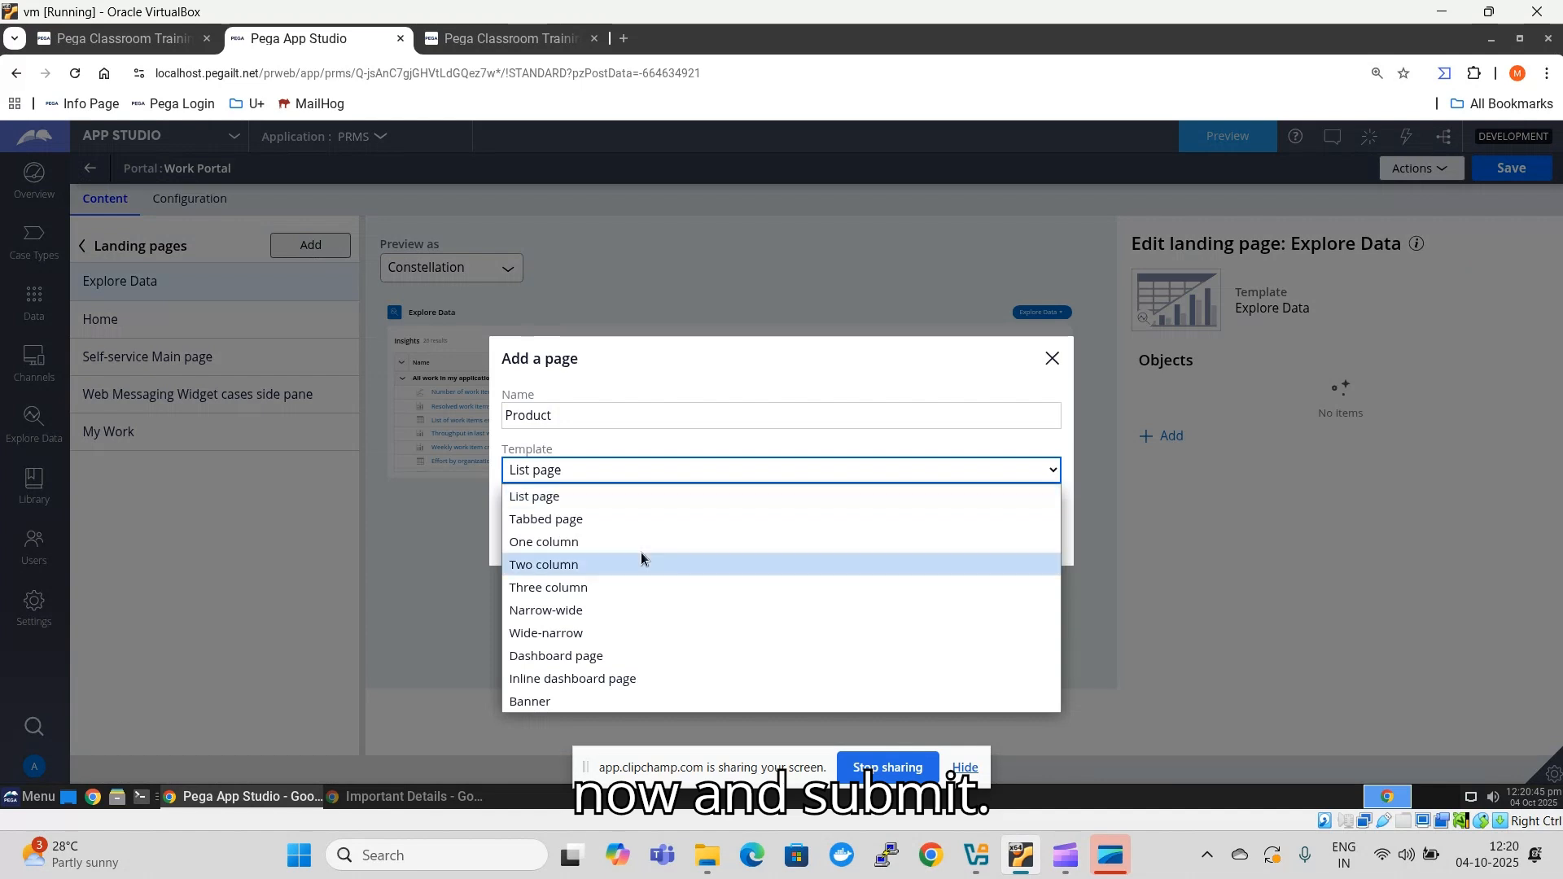
{"action": "left_click", "coordinate": [643, 543]}
{"action": "left_click", "coordinate": [1028, 543]}
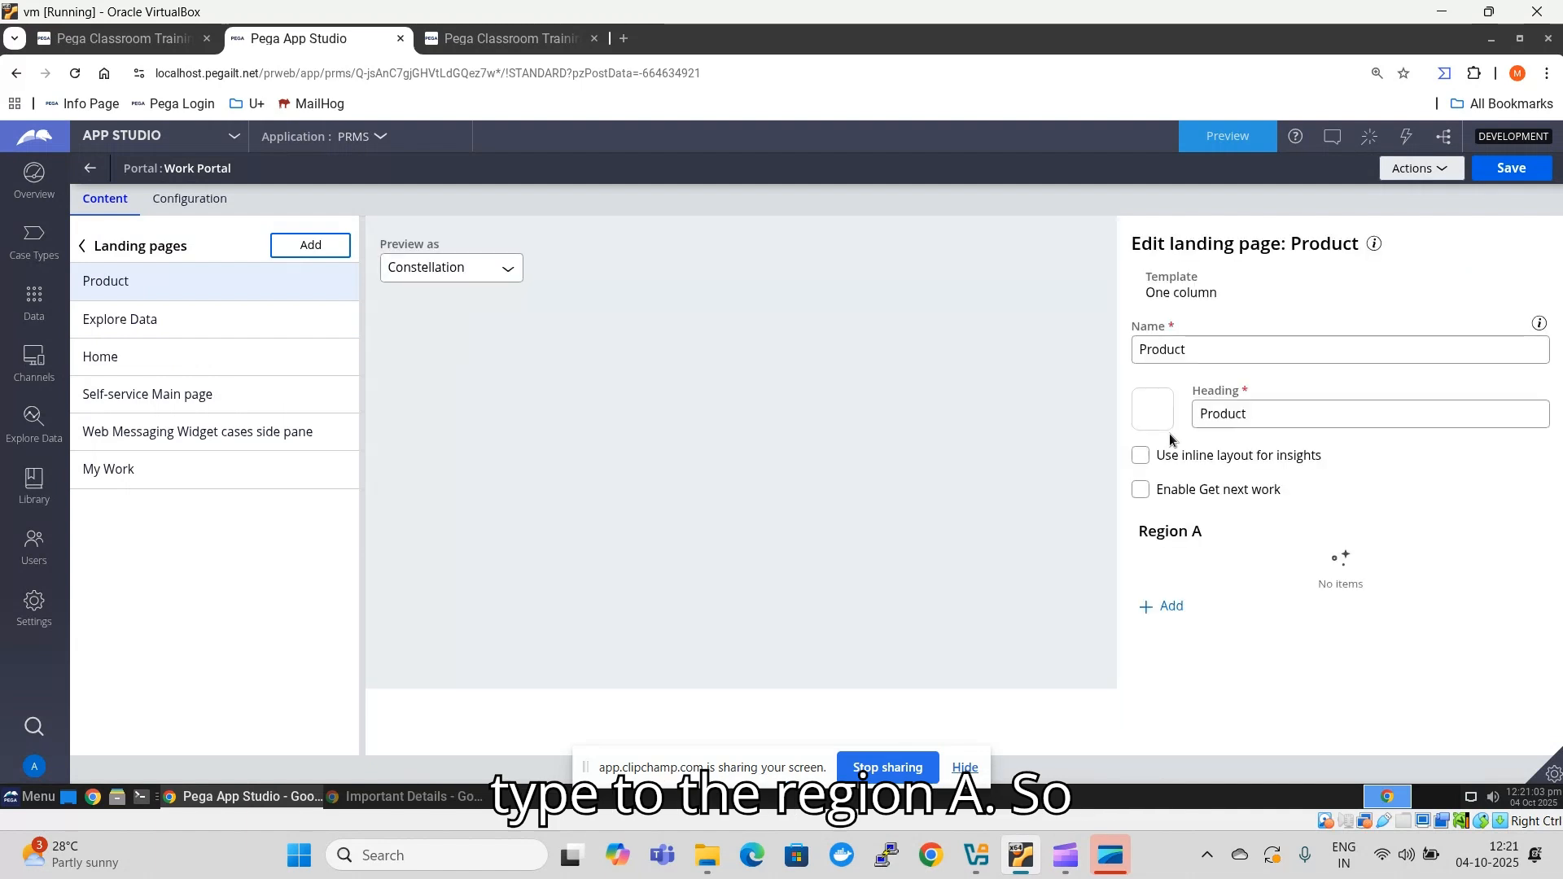
- Add the Product List view to Region A of the Product landing page
{"action": "left_click", "coordinate": [1164, 638]}
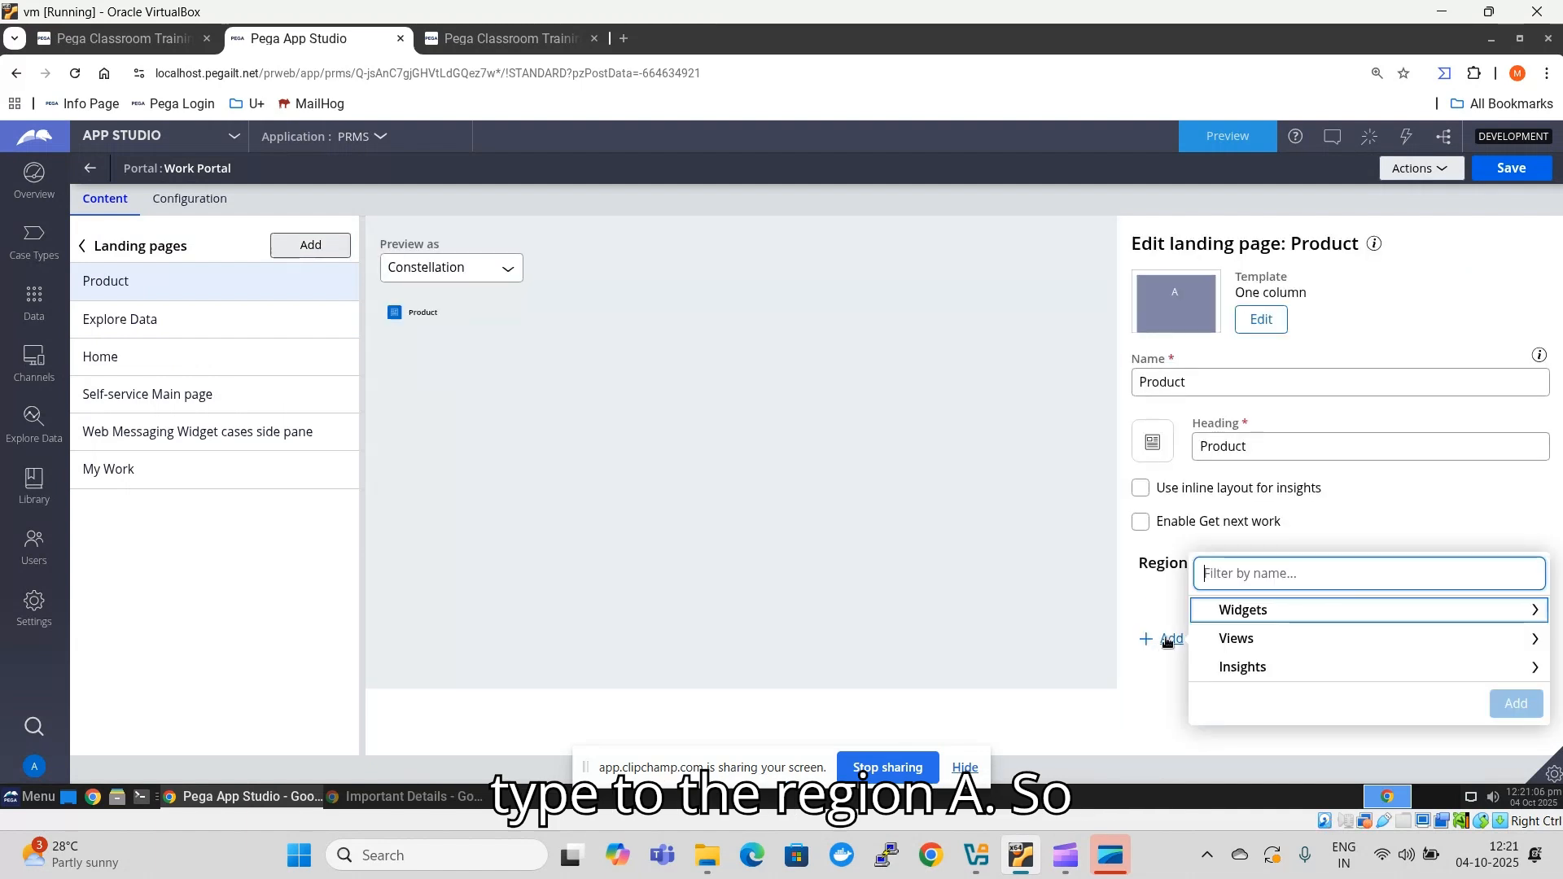
{"action": "left_click", "coordinate": [1255, 641]}
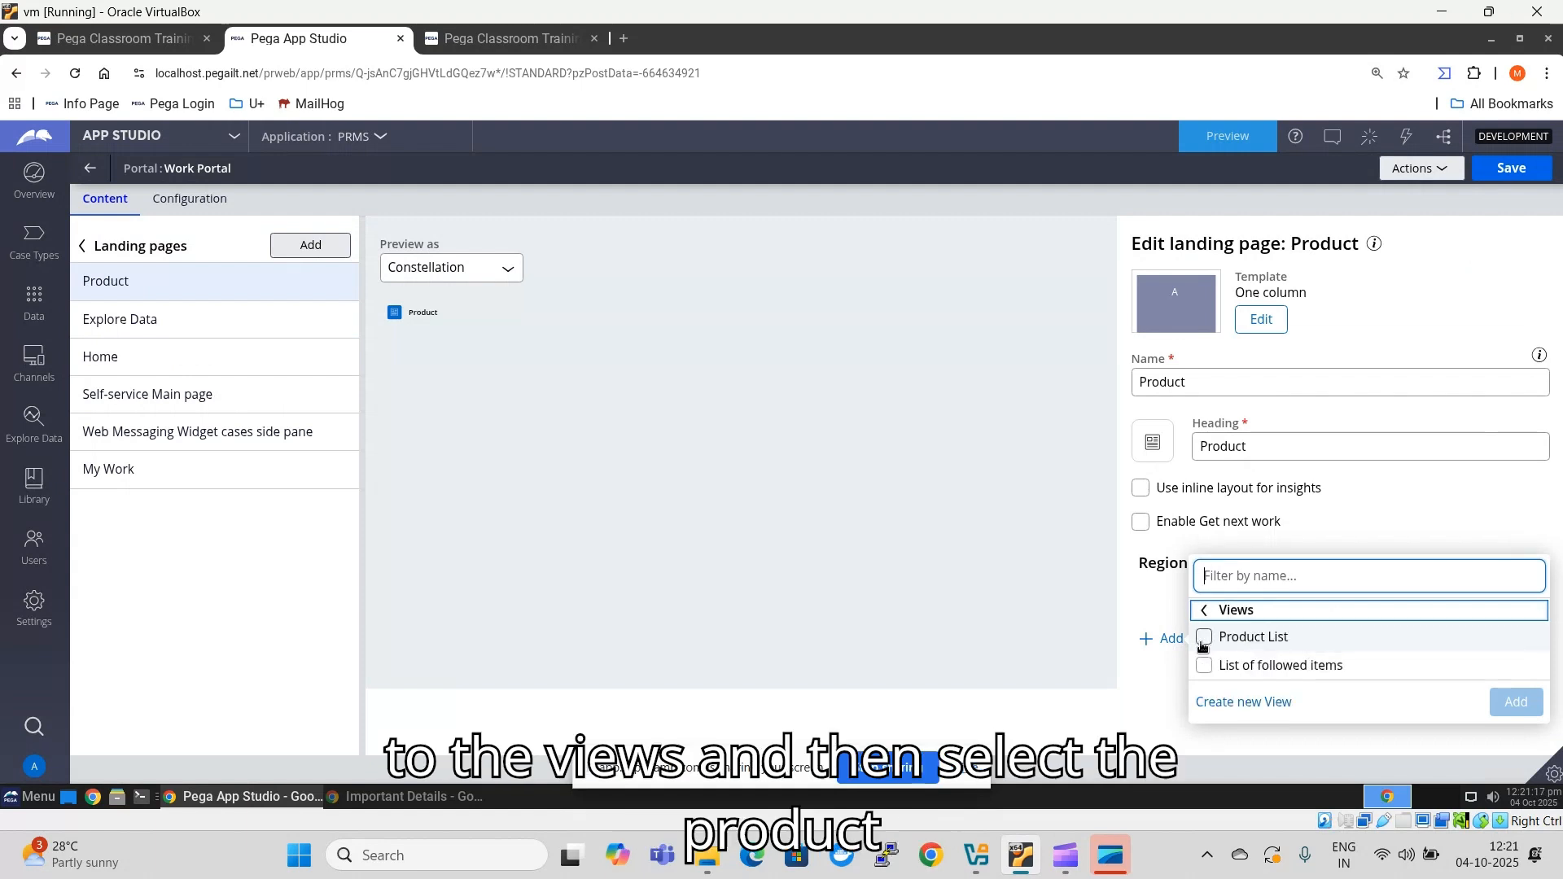
{"action": "left_click", "coordinate": [1204, 637]}
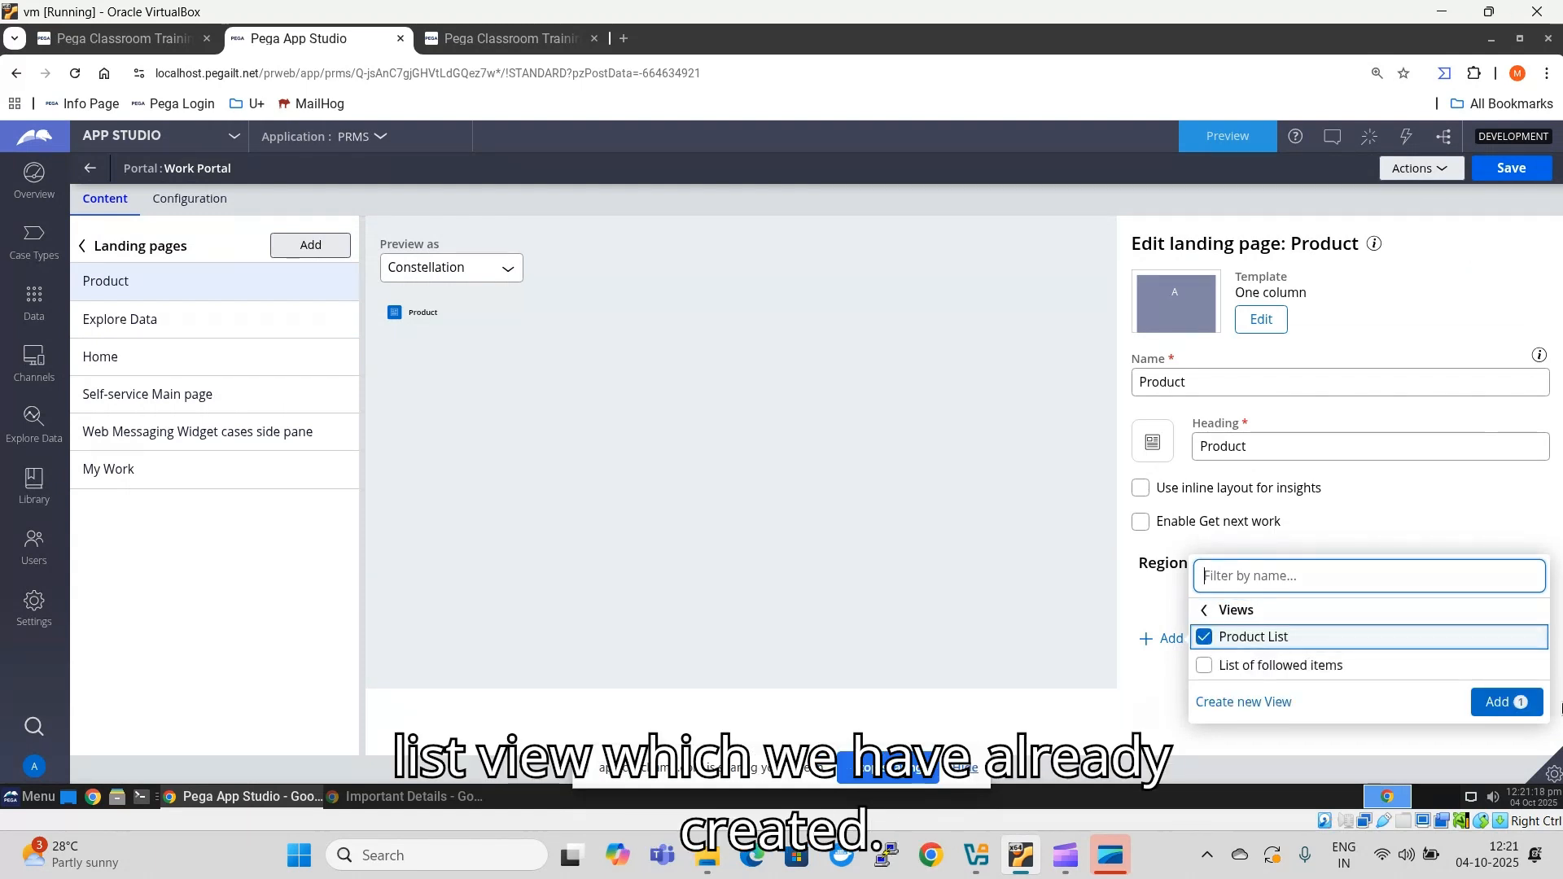
{"action": "left_click", "coordinate": [1506, 702]}
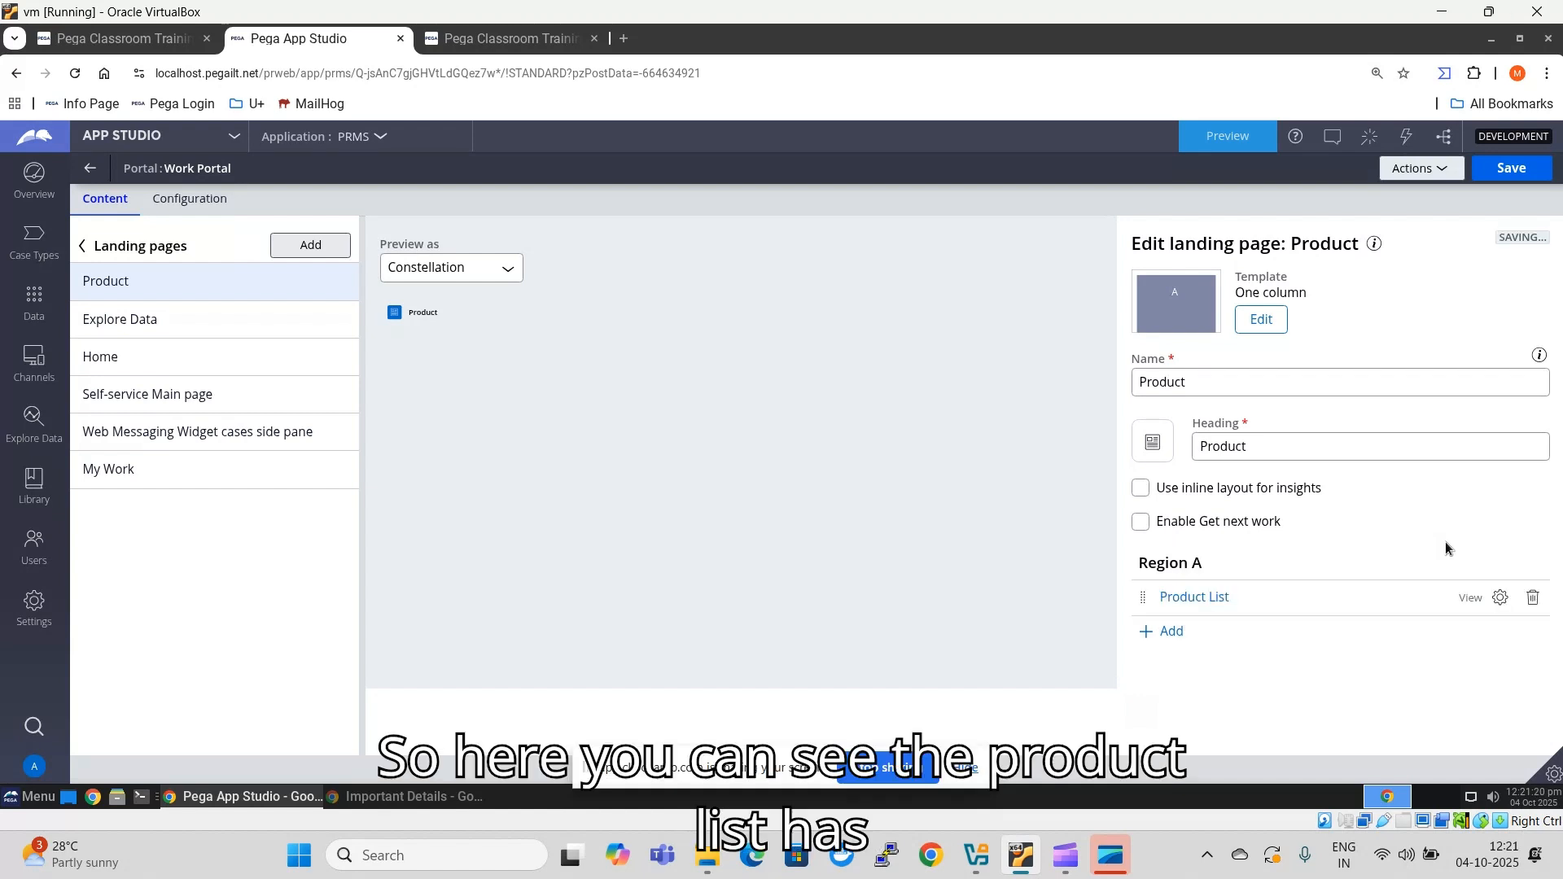
- Examine the Product List view's data page, columns, editing and user personalization settings
{"action": "left_click", "coordinate": [1183, 601]}
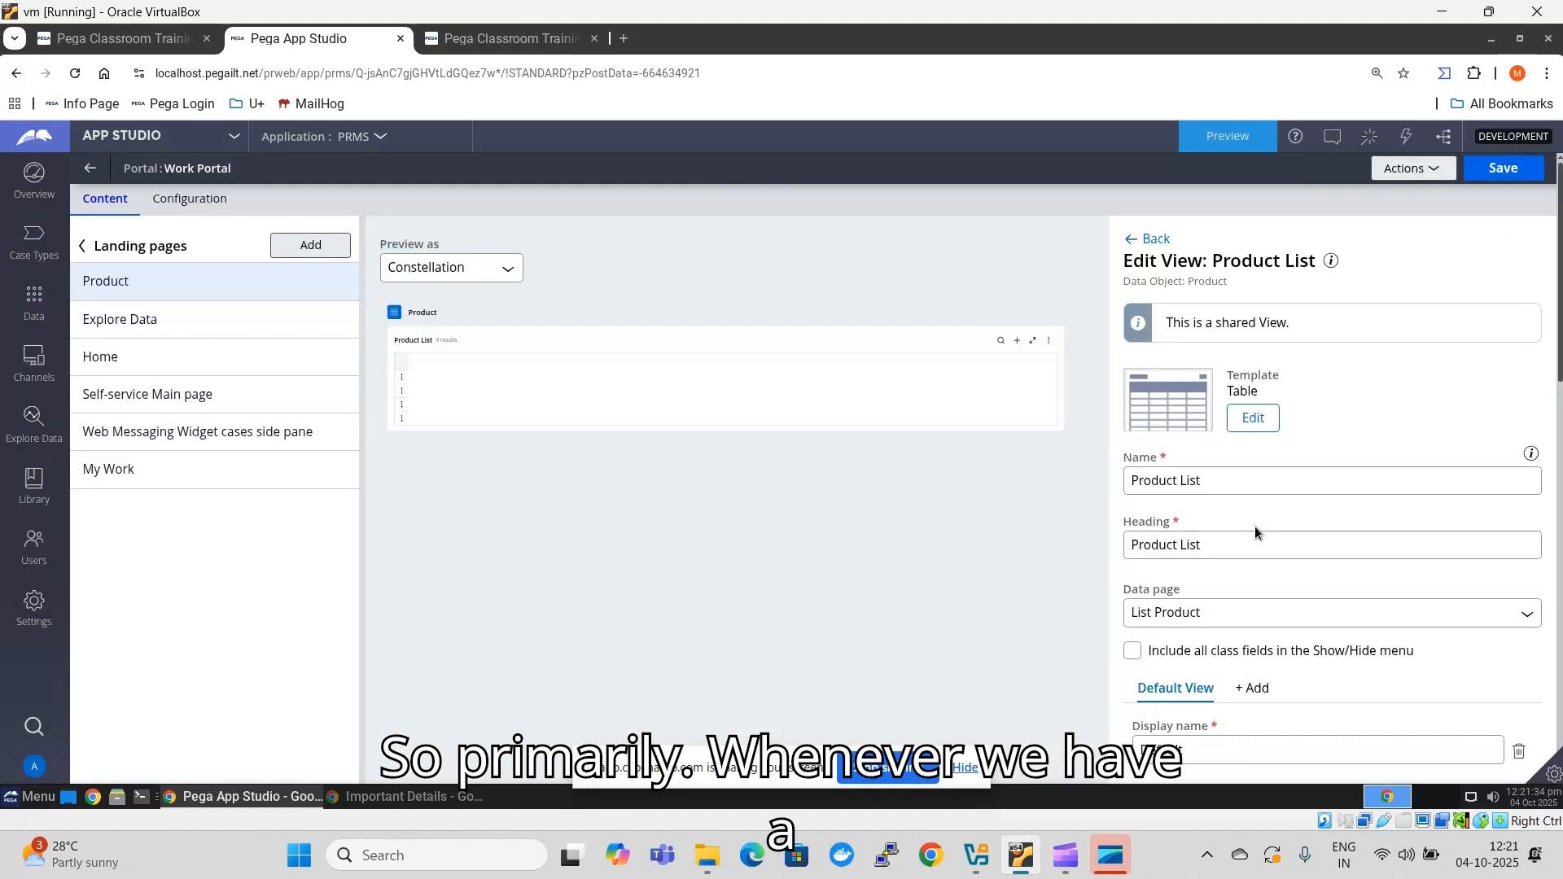
{"action": "scroll", "coordinate": [1256, 532], "scroll_direction": "down", "scroll_amount": 4}
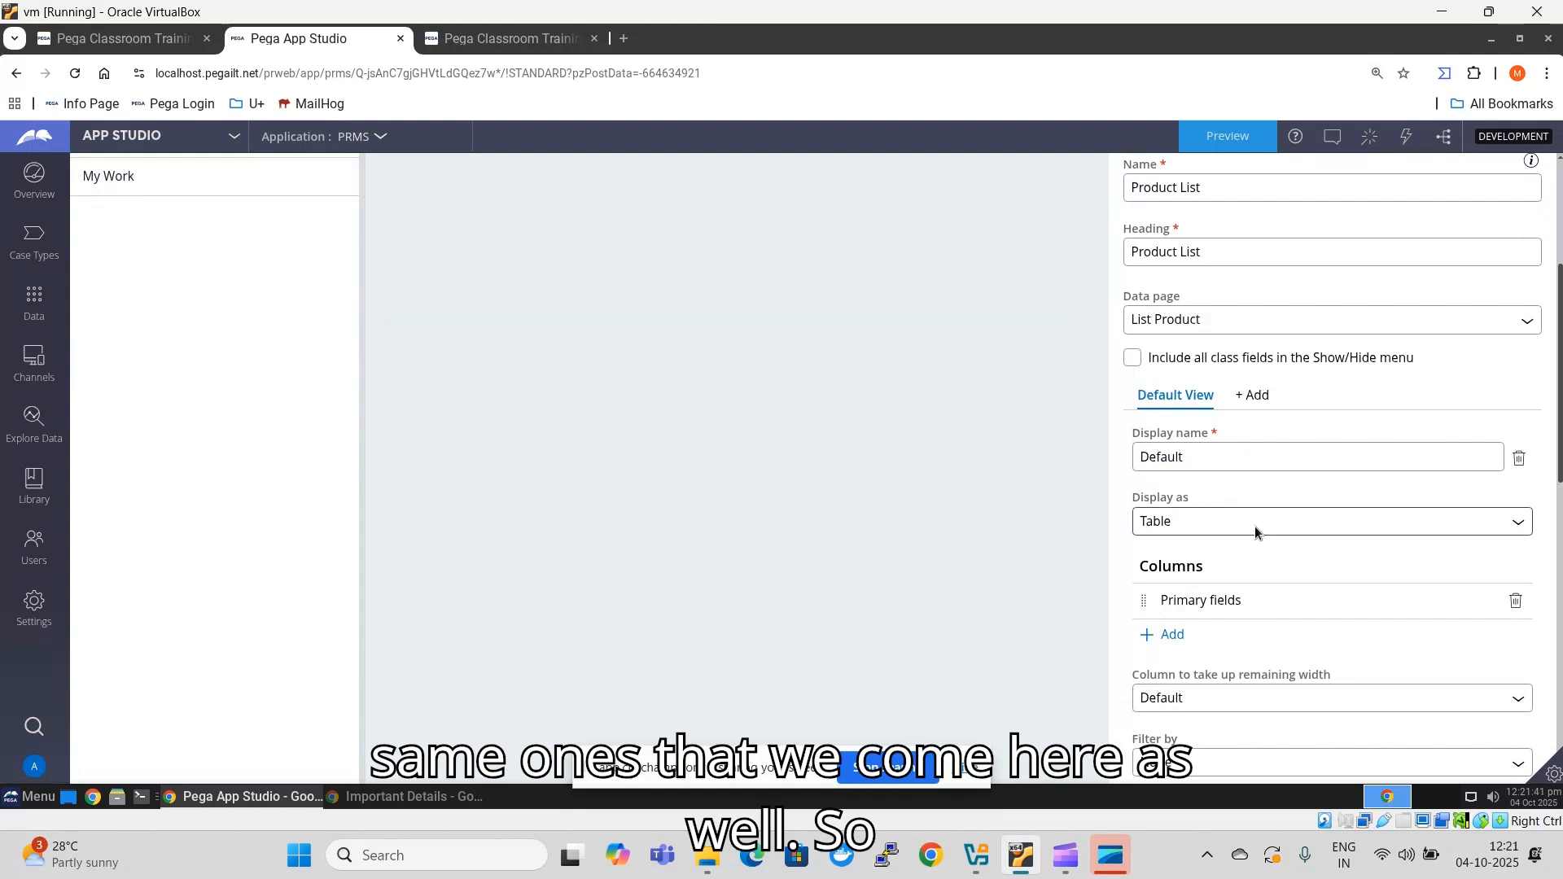
{"action": "scroll", "coordinate": [1254, 526], "scroll_direction": "down", "scroll_amount": 4}
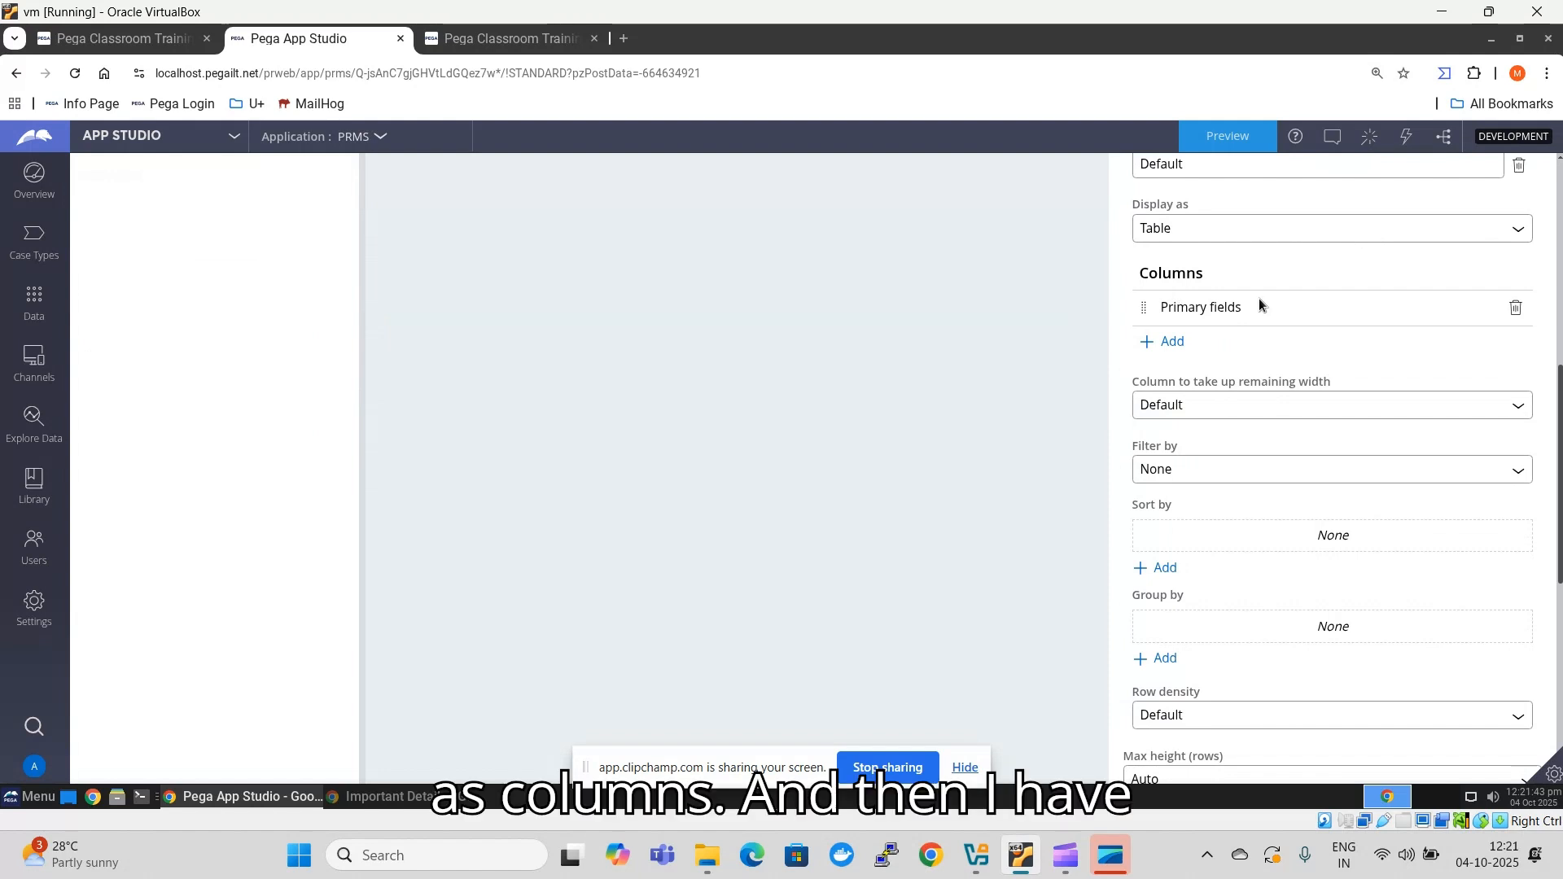
{"action": "scroll", "coordinate": [1260, 468], "scroll_direction": "down", "scroll_amount": 3}
{"action": "scroll", "coordinate": [1157, 381], "scroll_direction": "up", "scroll_amount": 4}
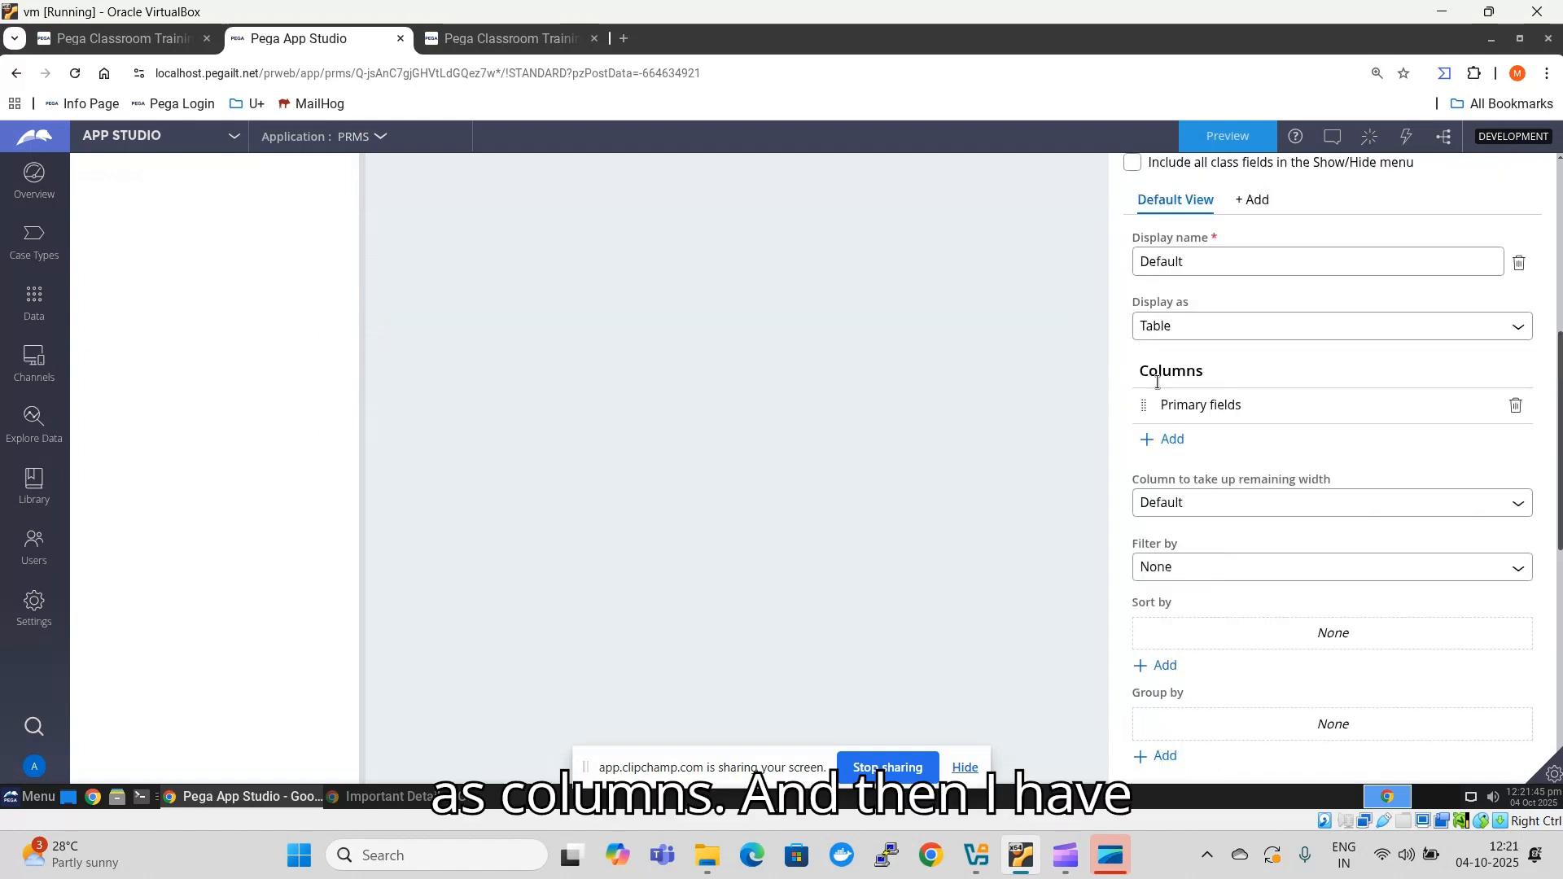
{"action": "scroll", "coordinate": [1205, 391], "scroll_direction": "down", "scroll_amount": 8}
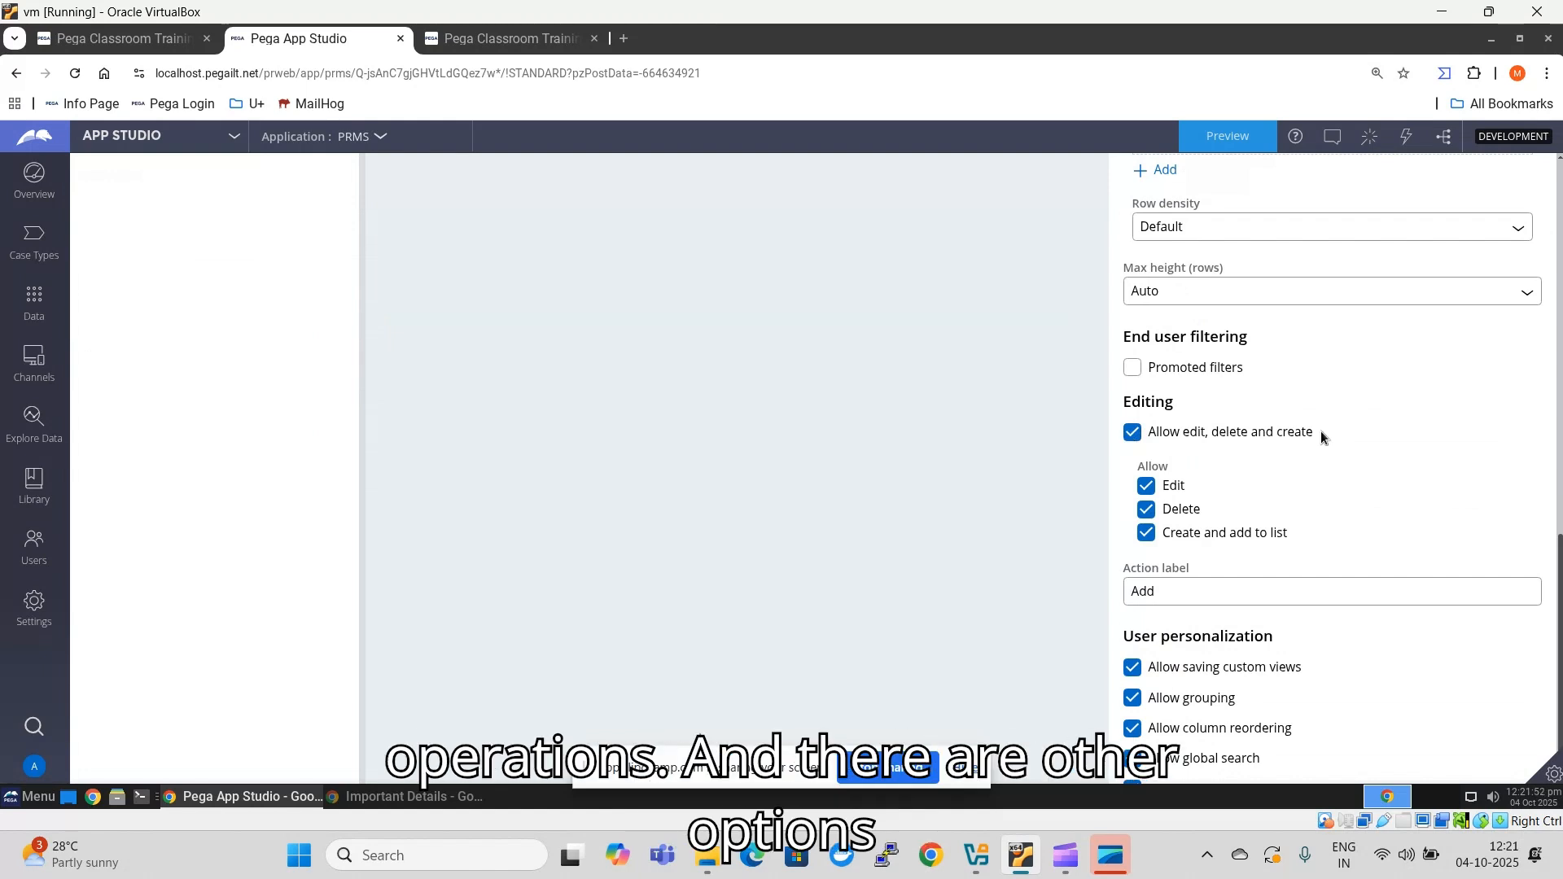
{"action": "scroll", "coordinate": [1320, 431], "scroll_direction": "down", "scroll_amount": 1}
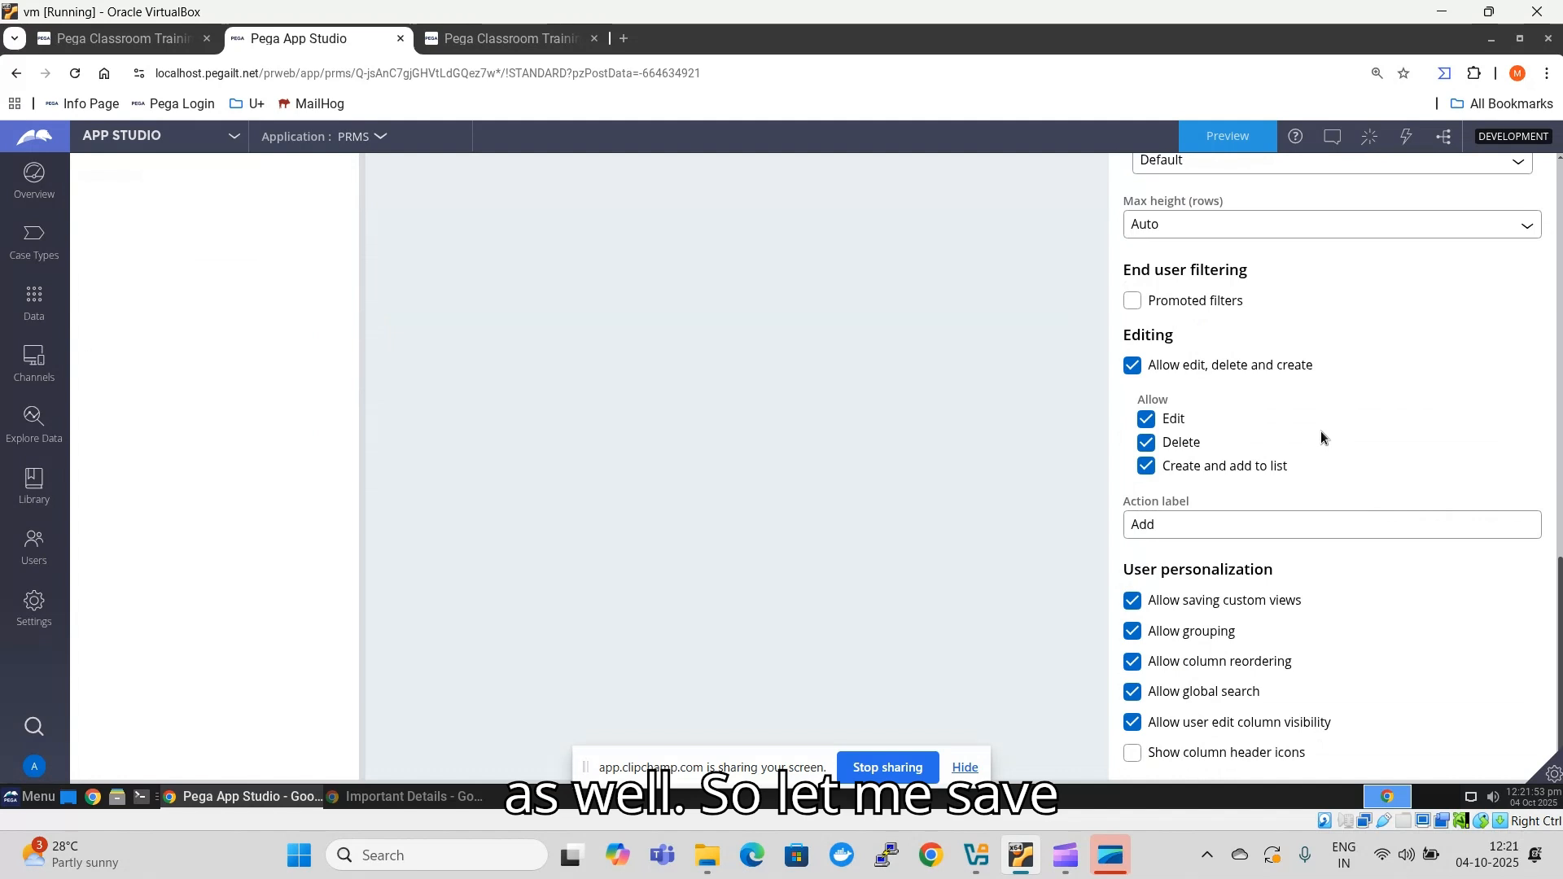
{"action": "scroll", "coordinate": [871, 418], "scroll_direction": "up", "scroll_amount": 9}
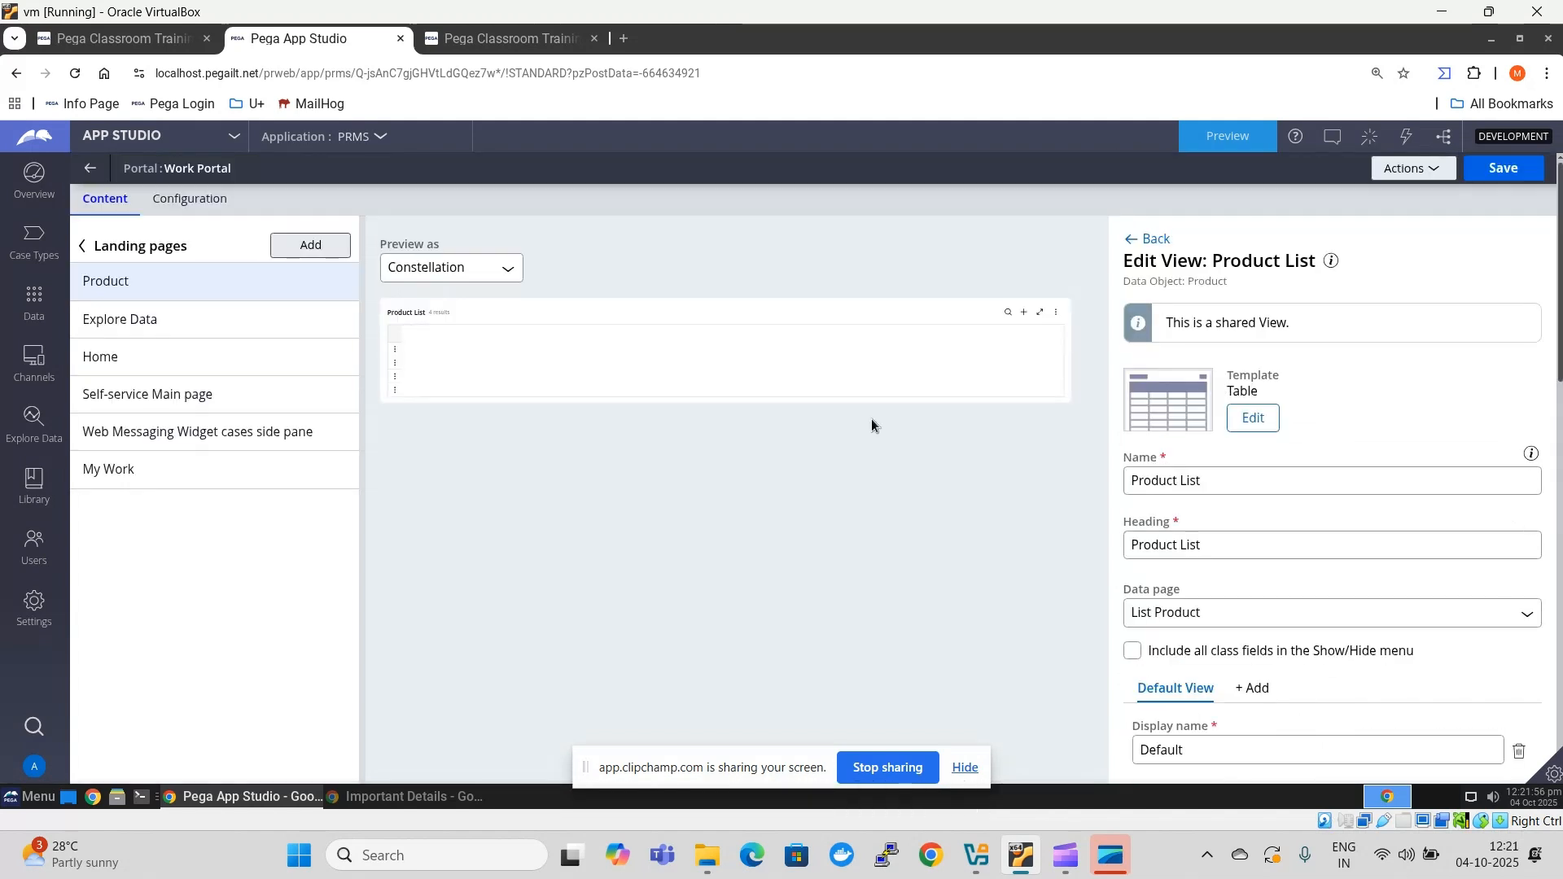
- Save the landing page setup, add Product to the Work Portal's main navigation and save the portal
{"action": "left_click", "coordinate": [1508, 171]}
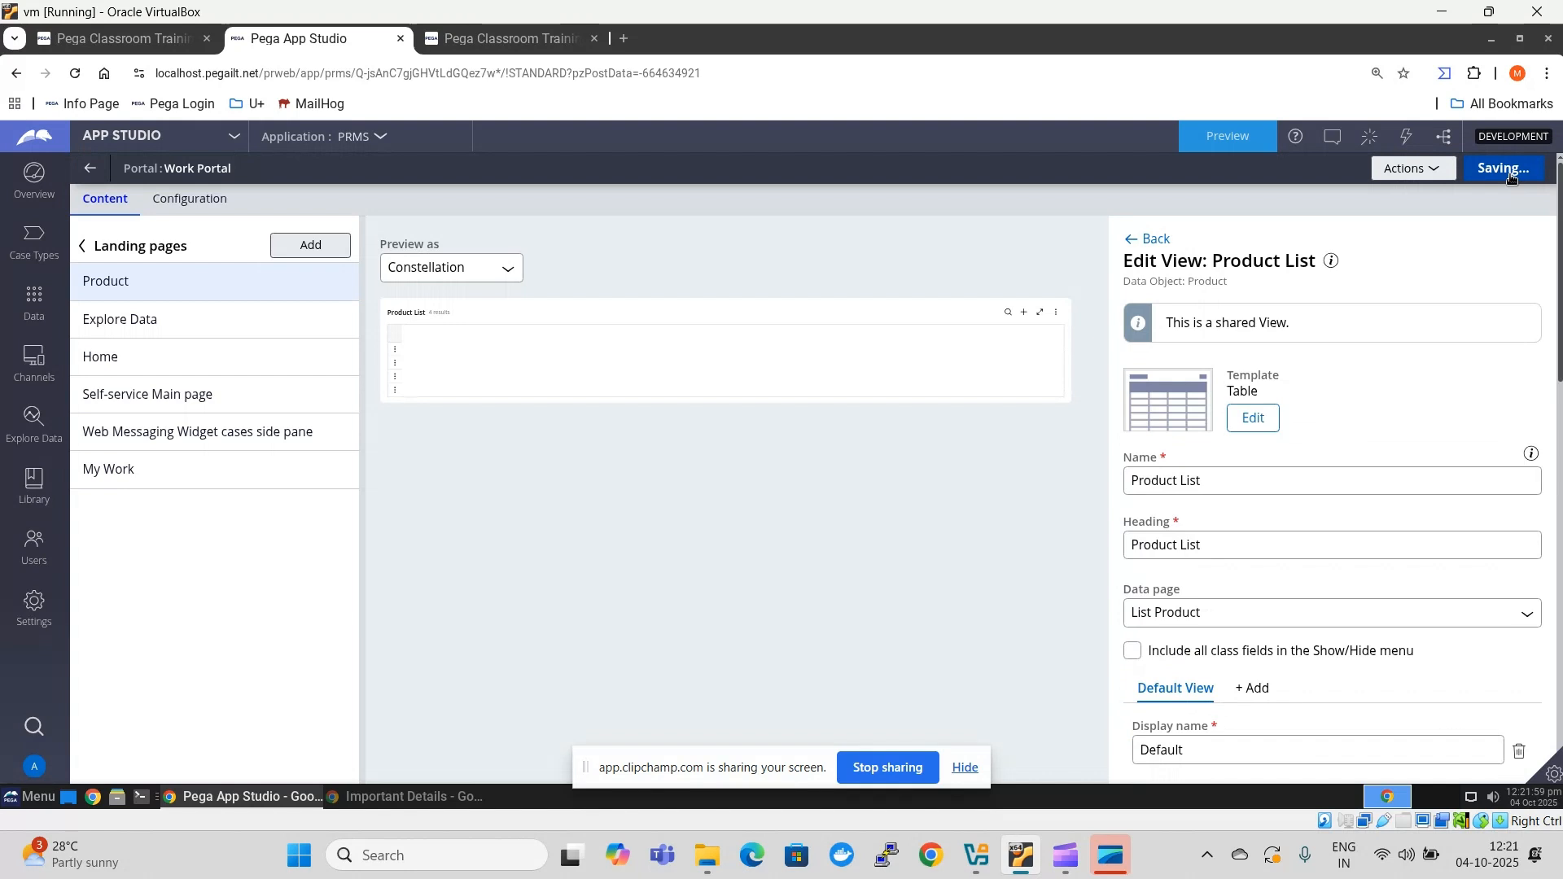
{"action": "left_click", "coordinate": [83, 248]}
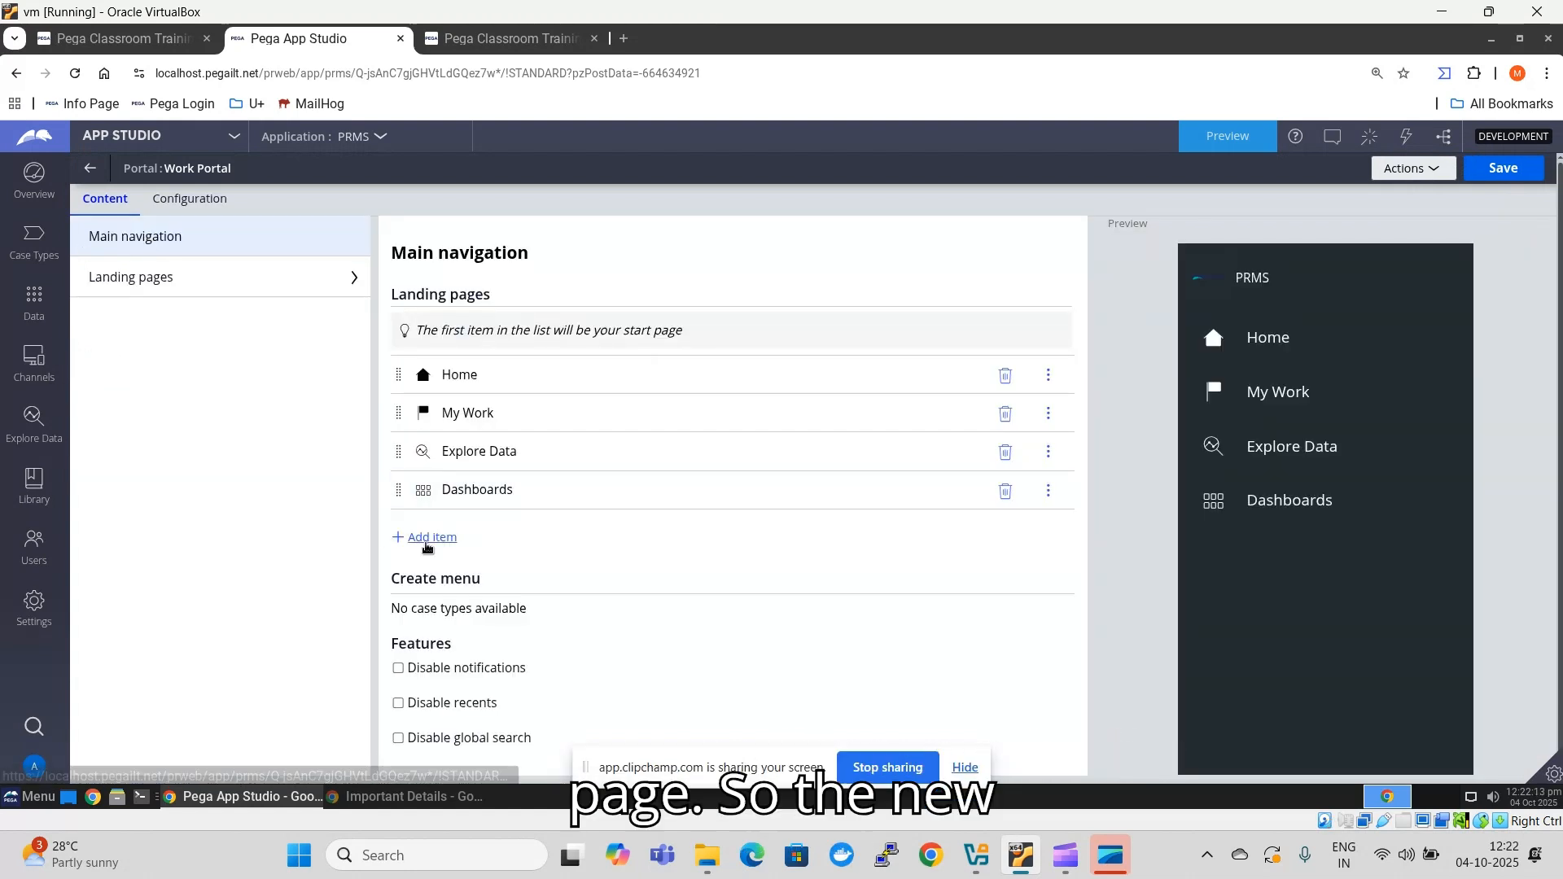
{"action": "left_click", "coordinate": [427, 541]}
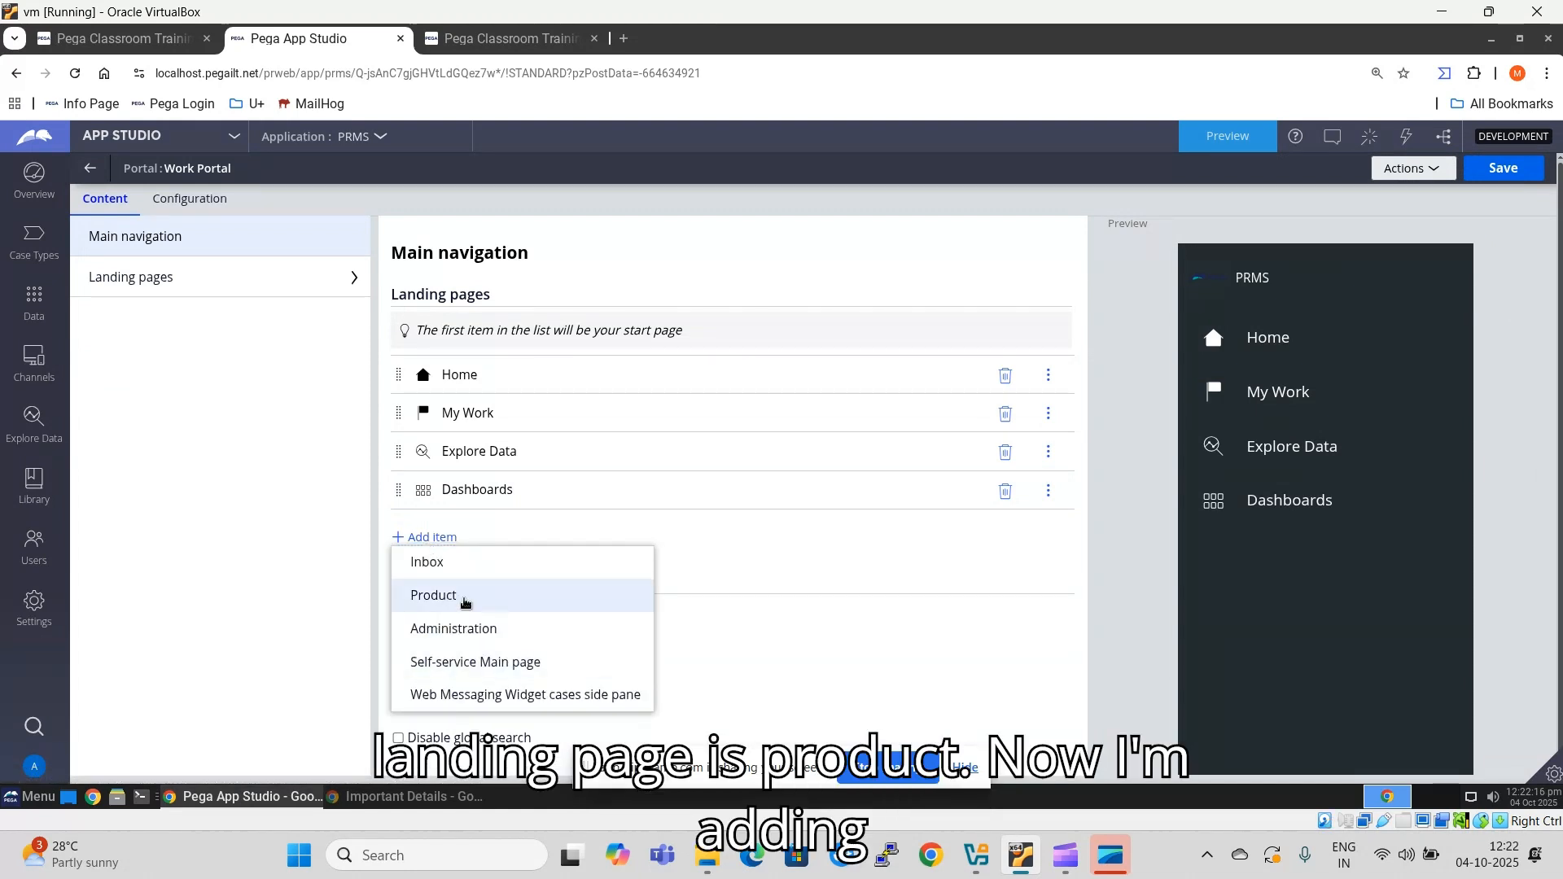
{"action": "left_click", "coordinate": [460, 601]}
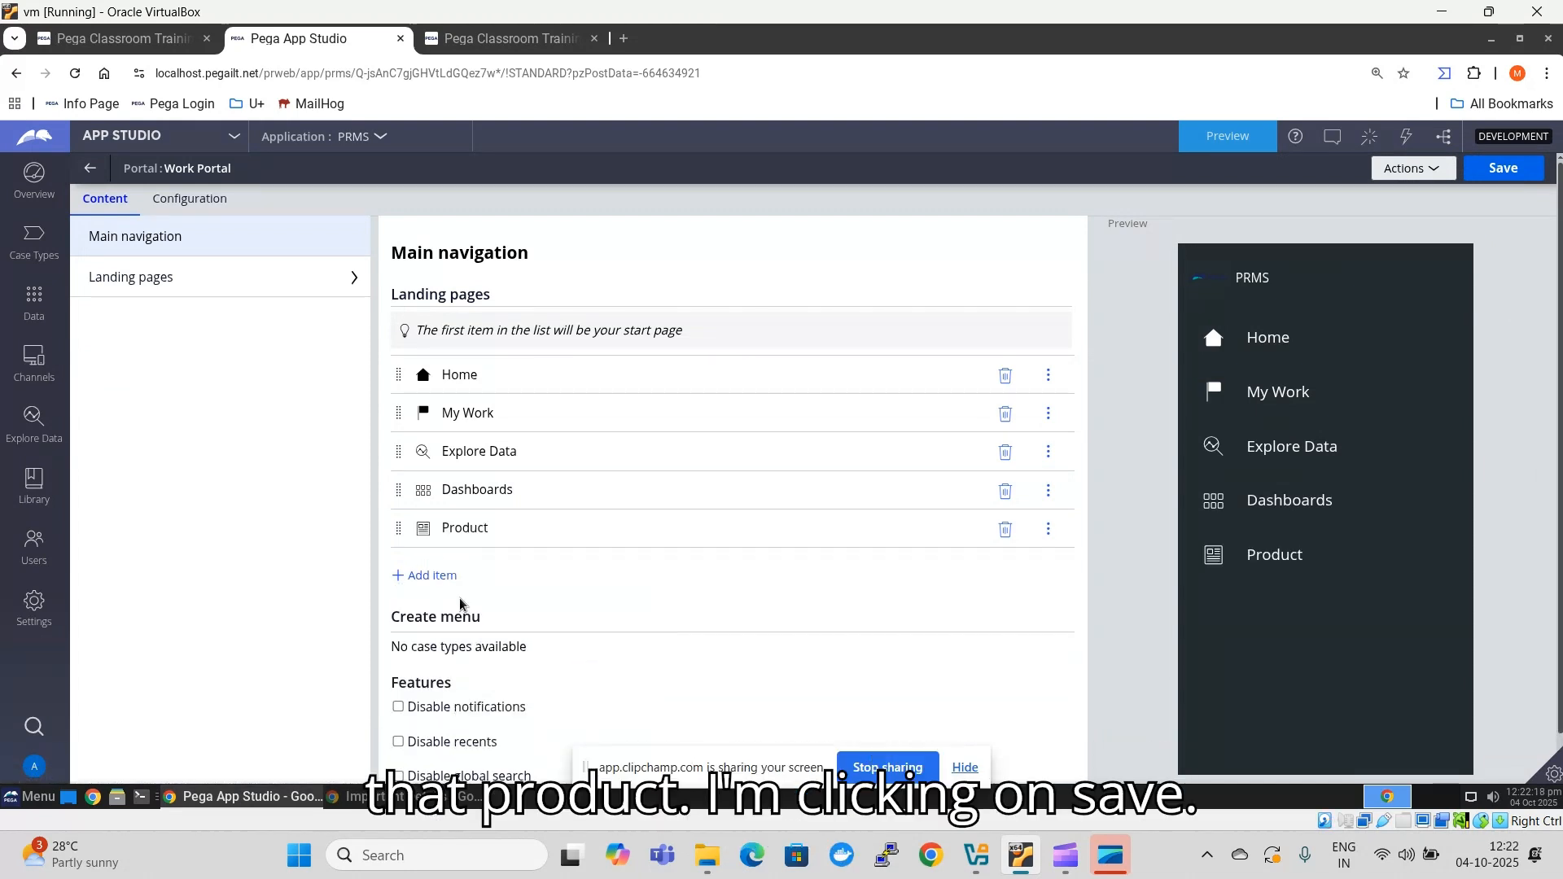
{"action": "left_click", "coordinate": [1515, 170]}
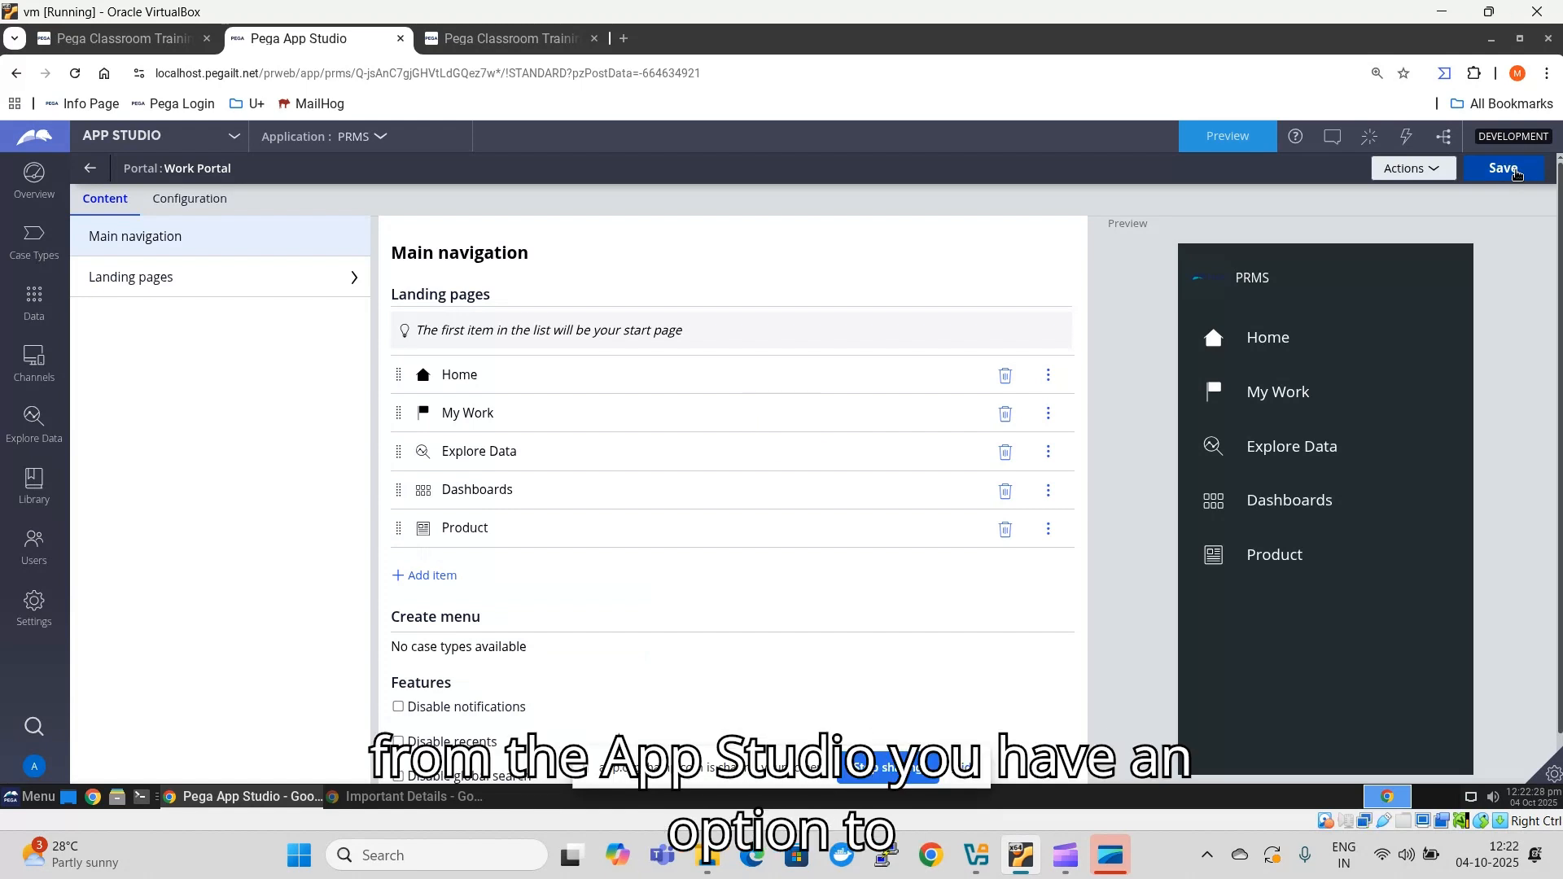
- Preview the Work Portal and open its Product page to check the product list
{"action": "left_click", "coordinate": [1224, 147]}
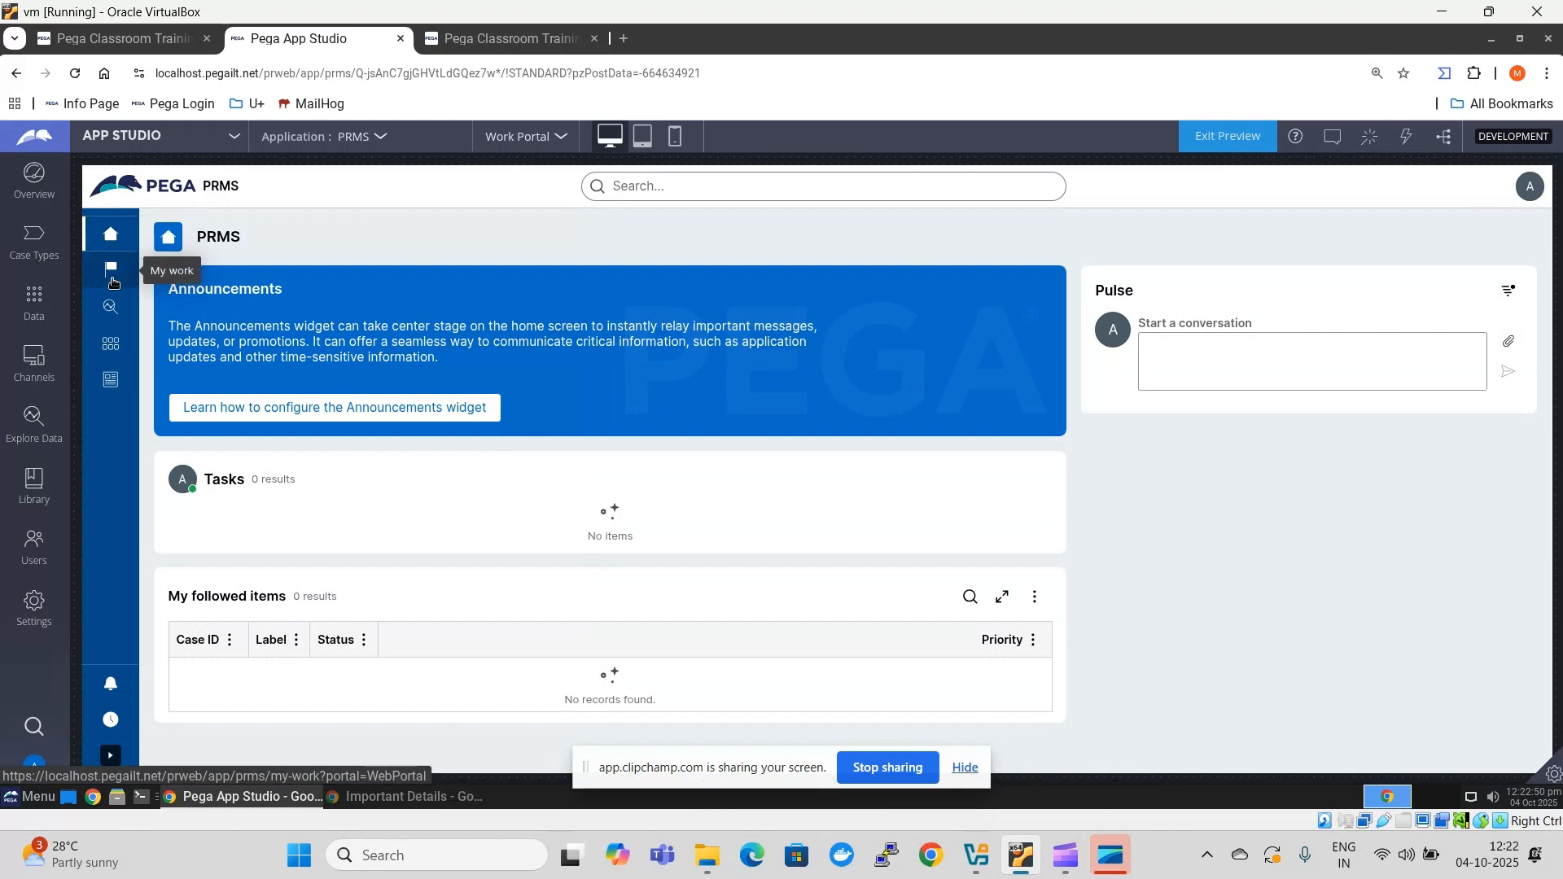
{"action": "left_click", "coordinate": [111, 383]}
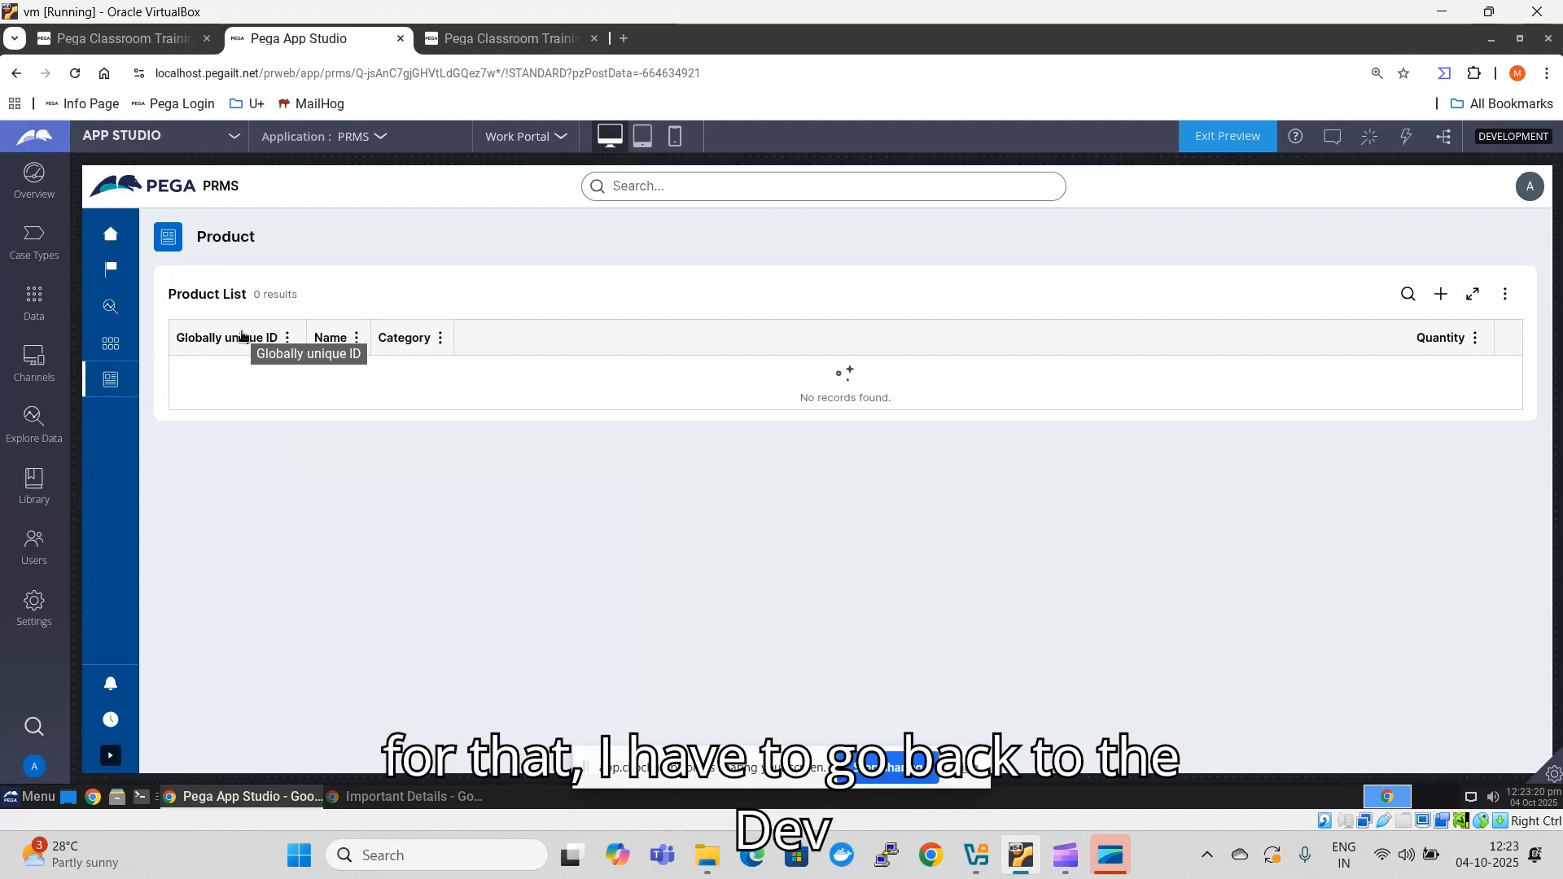
- Switch to Dev Studio, open the Savable Product data page and review its data source and data save options
{"action": "left_click", "coordinate": [135, 137]}
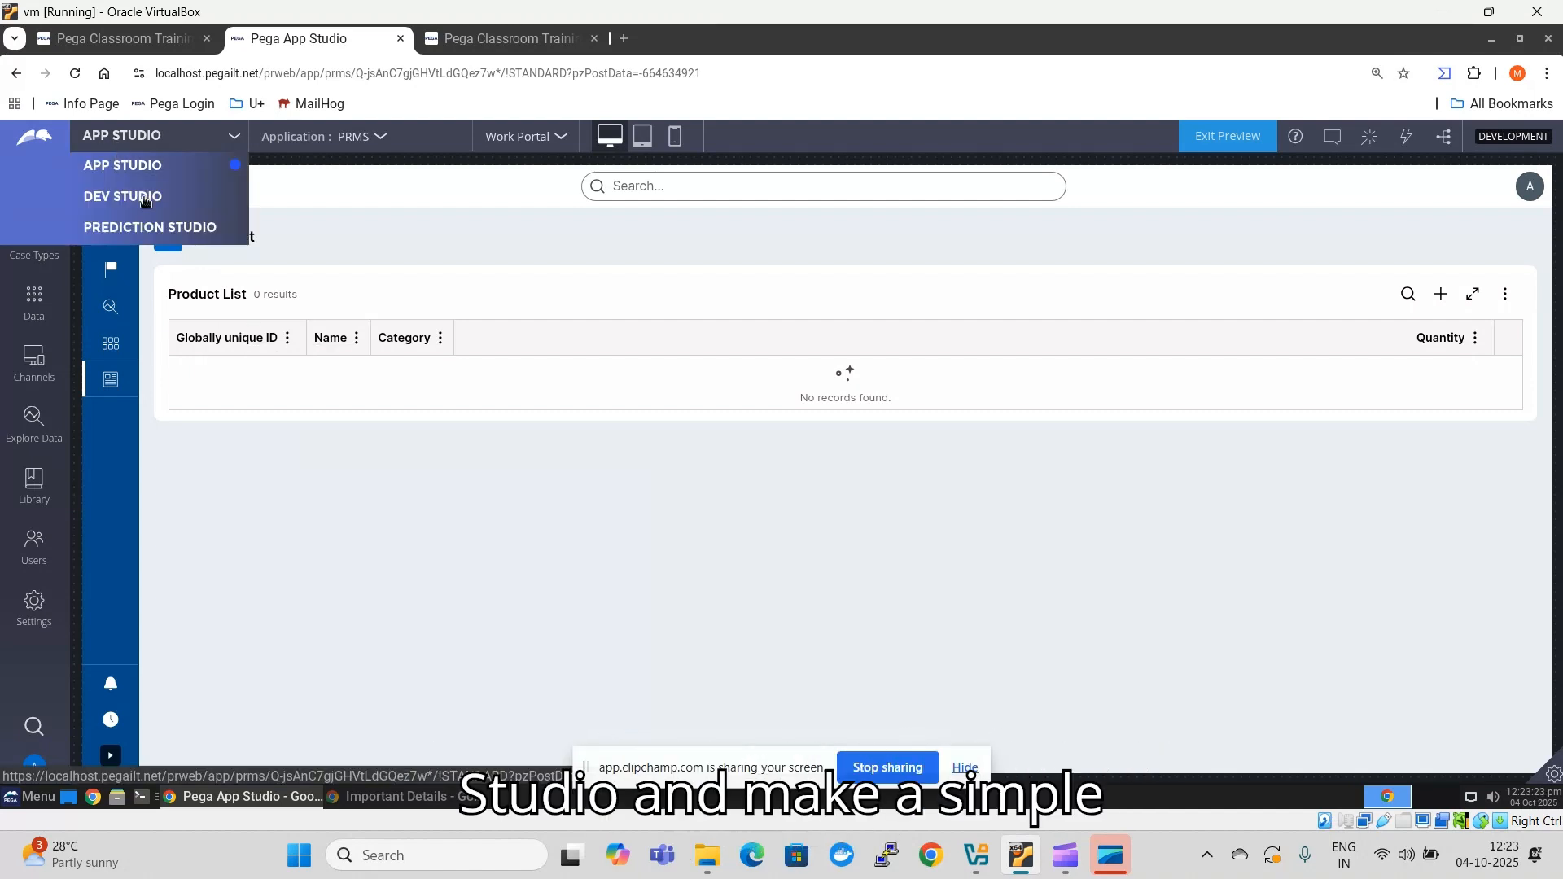
{"action": "left_click", "coordinate": [145, 198]}
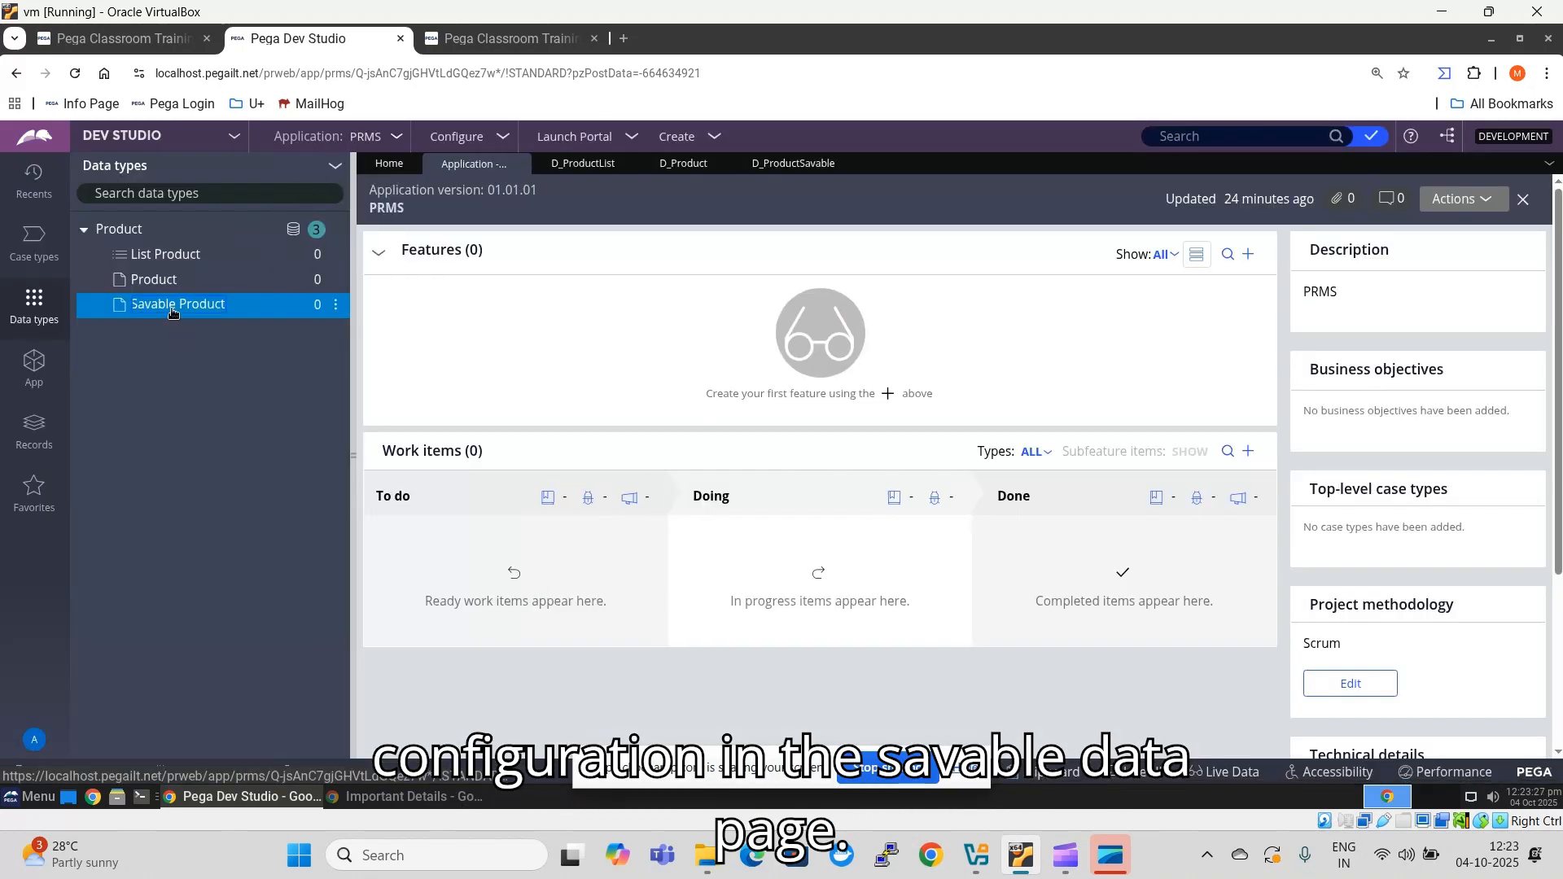
{"action": "left_click", "coordinate": [172, 305]}
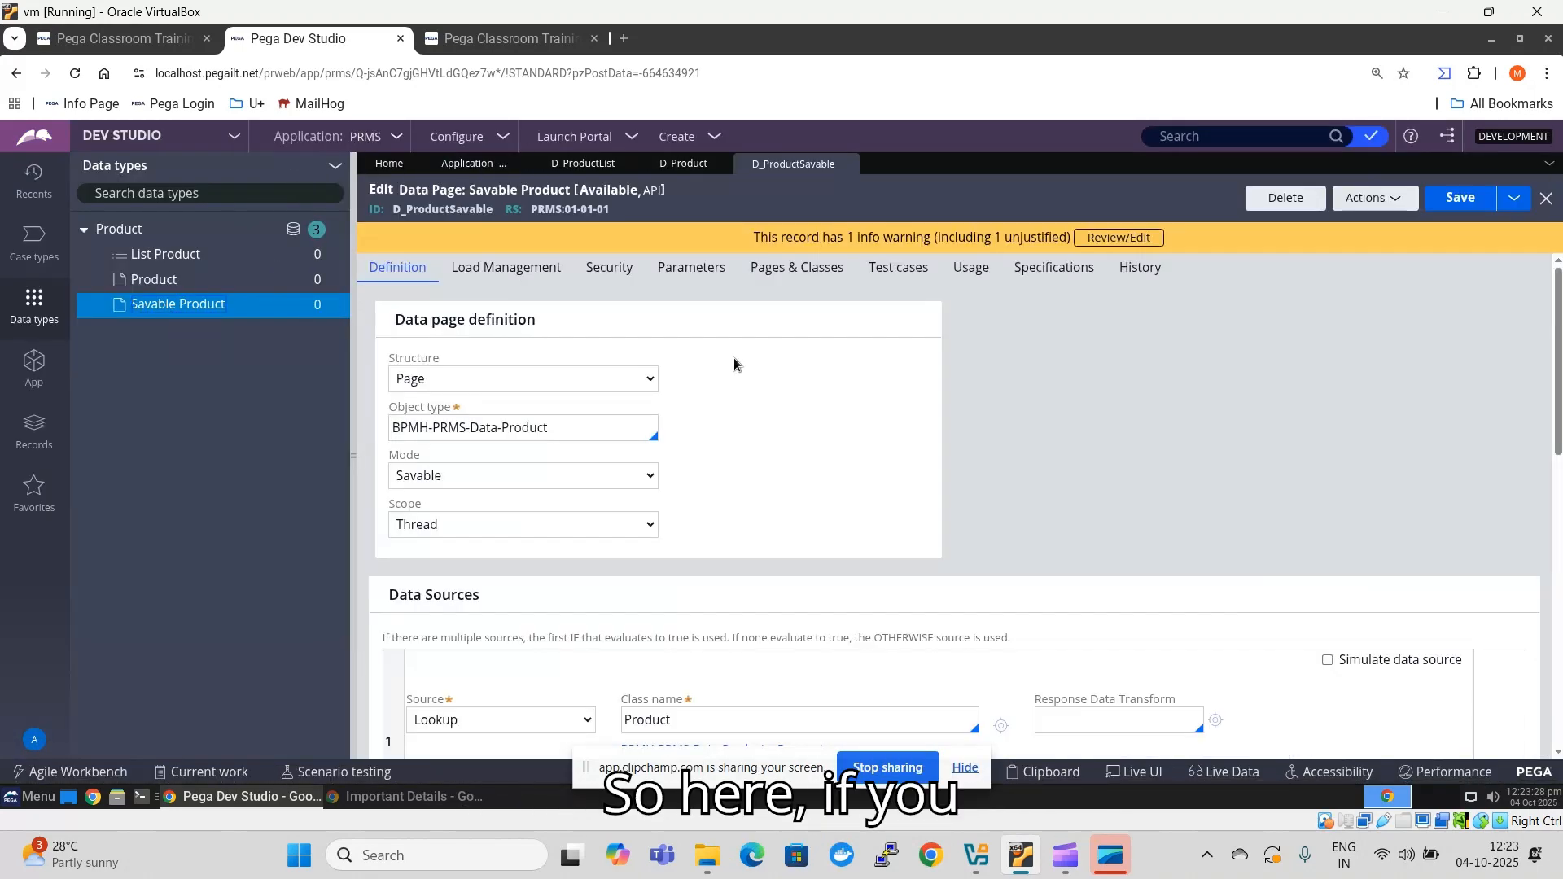
{"action": "scroll", "coordinate": [694, 458], "scroll_direction": "down", "scroll_amount": 1}
{"action": "scroll", "coordinate": [695, 458], "scroll_direction": "down", "scroll_amount": 7}
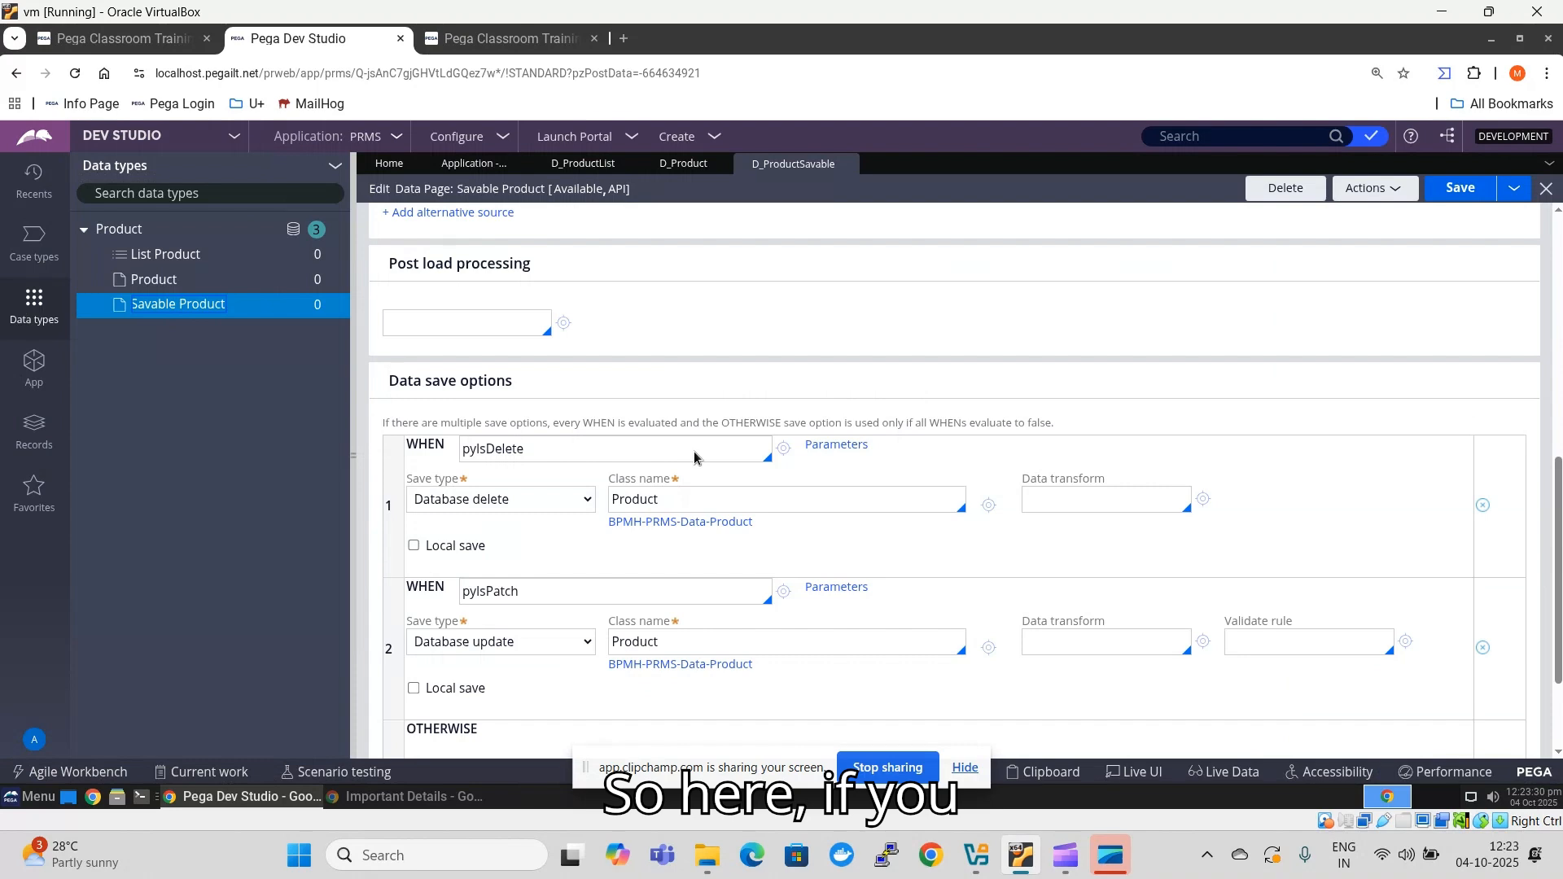
{"action": "scroll", "coordinate": [687, 460], "scroll_direction": "up", "scroll_amount": 5}
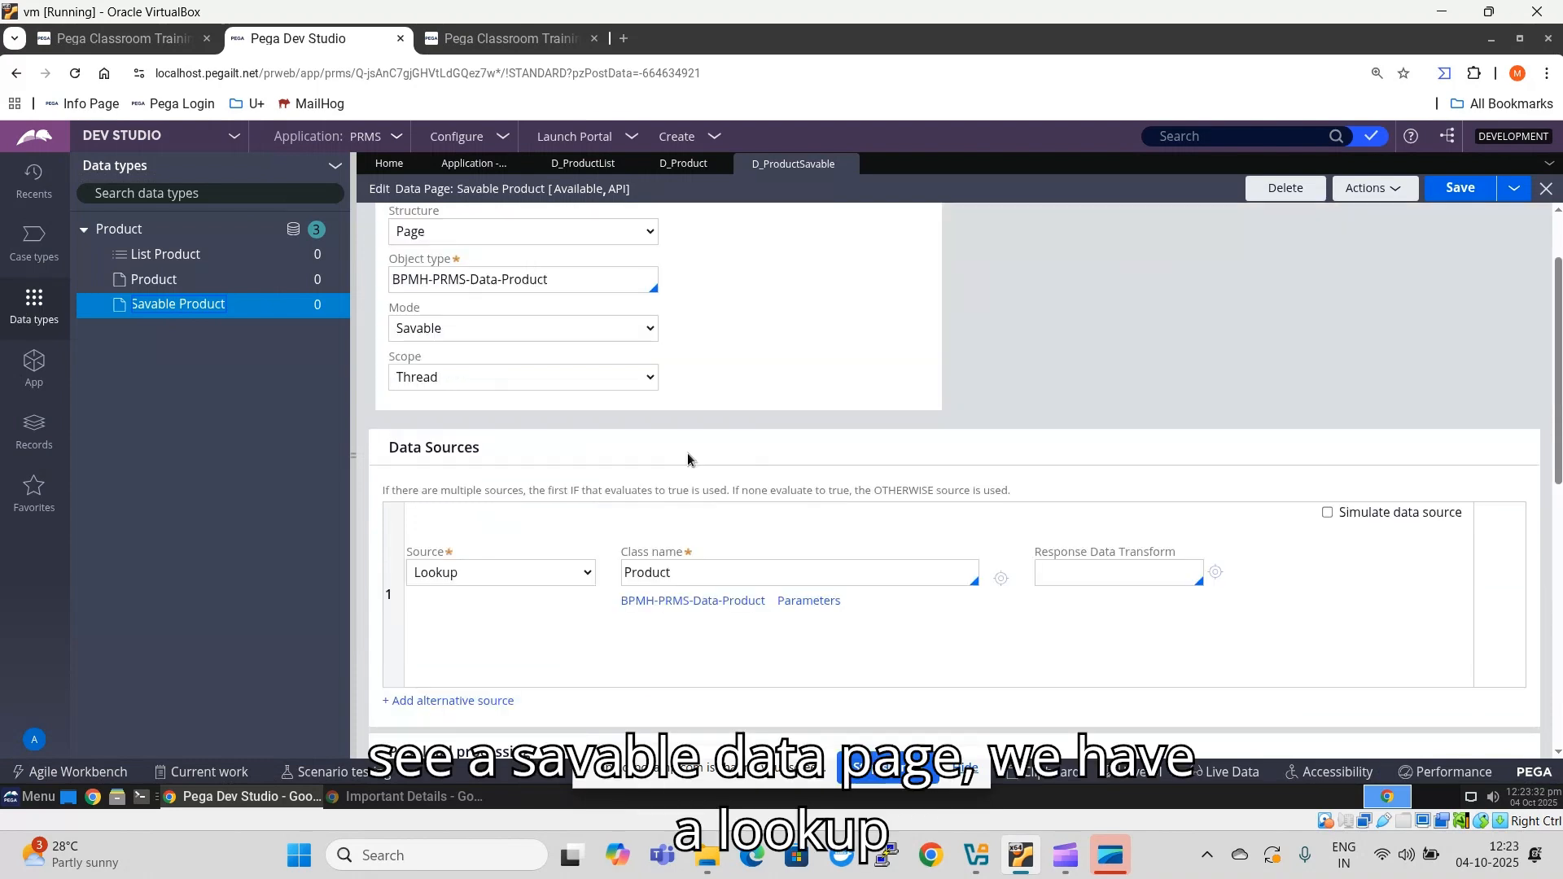
{"action": "scroll", "coordinate": [688, 458], "scroll_direction": "down", "scroll_amount": 3}
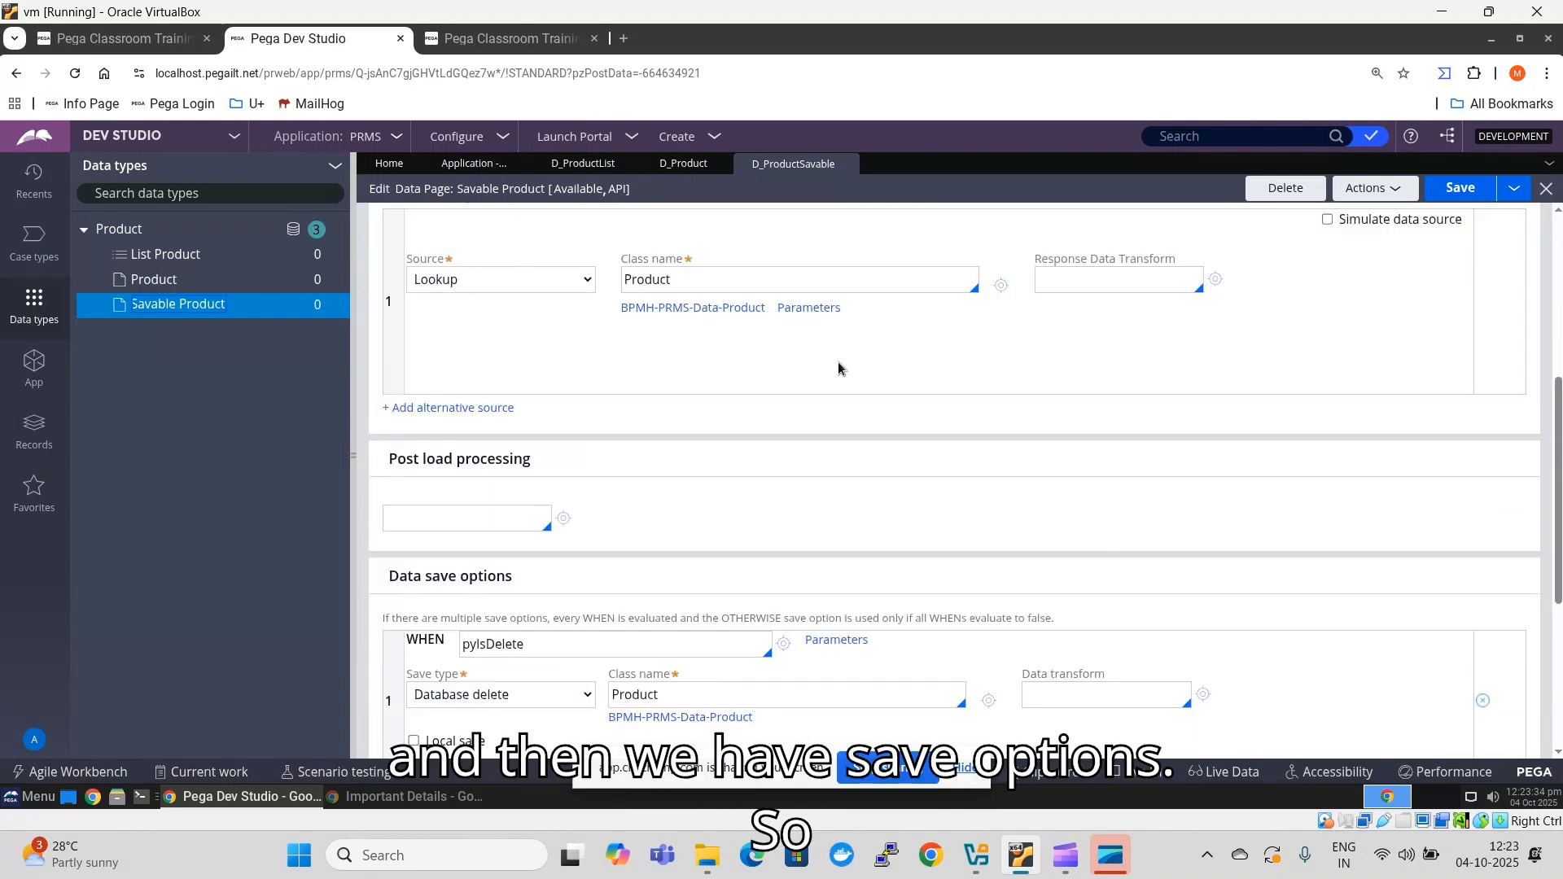
{"action": "scroll", "coordinate": [838, 364], "scroll_direction": "down", "scroll_amount": 2}
{"action": "scroll", "coordinate": [746, 376], "scroll_direction": "down", "scroll_amount": 1}
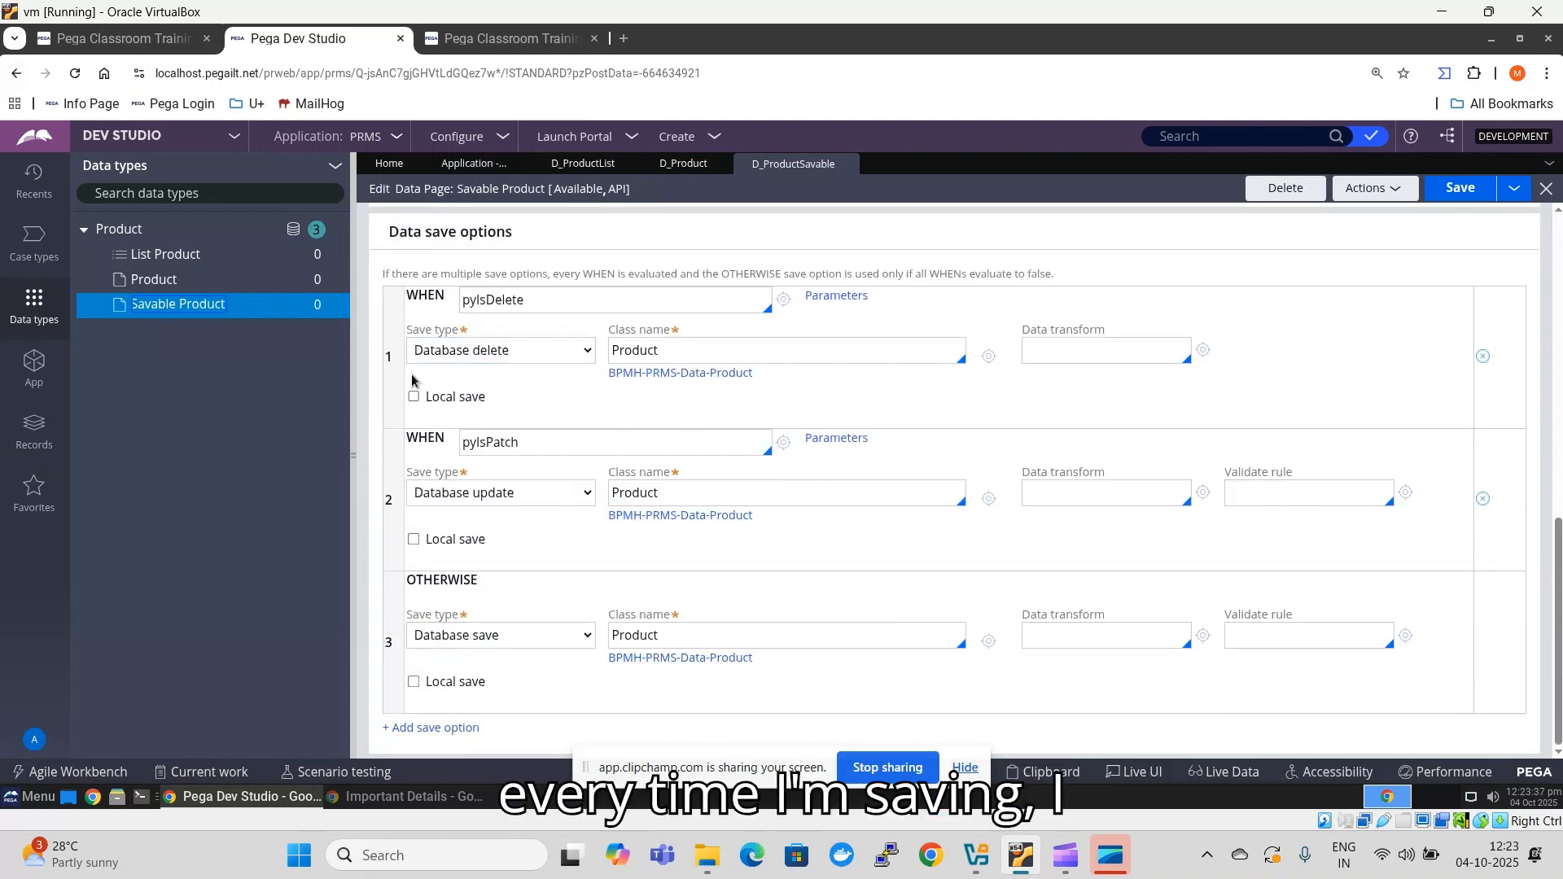
- Set pyDefault as the data transform of the OTHERWISE database save option on the Savable Product data page
{"action": "left_click", "coordinate": [1109, 632]}
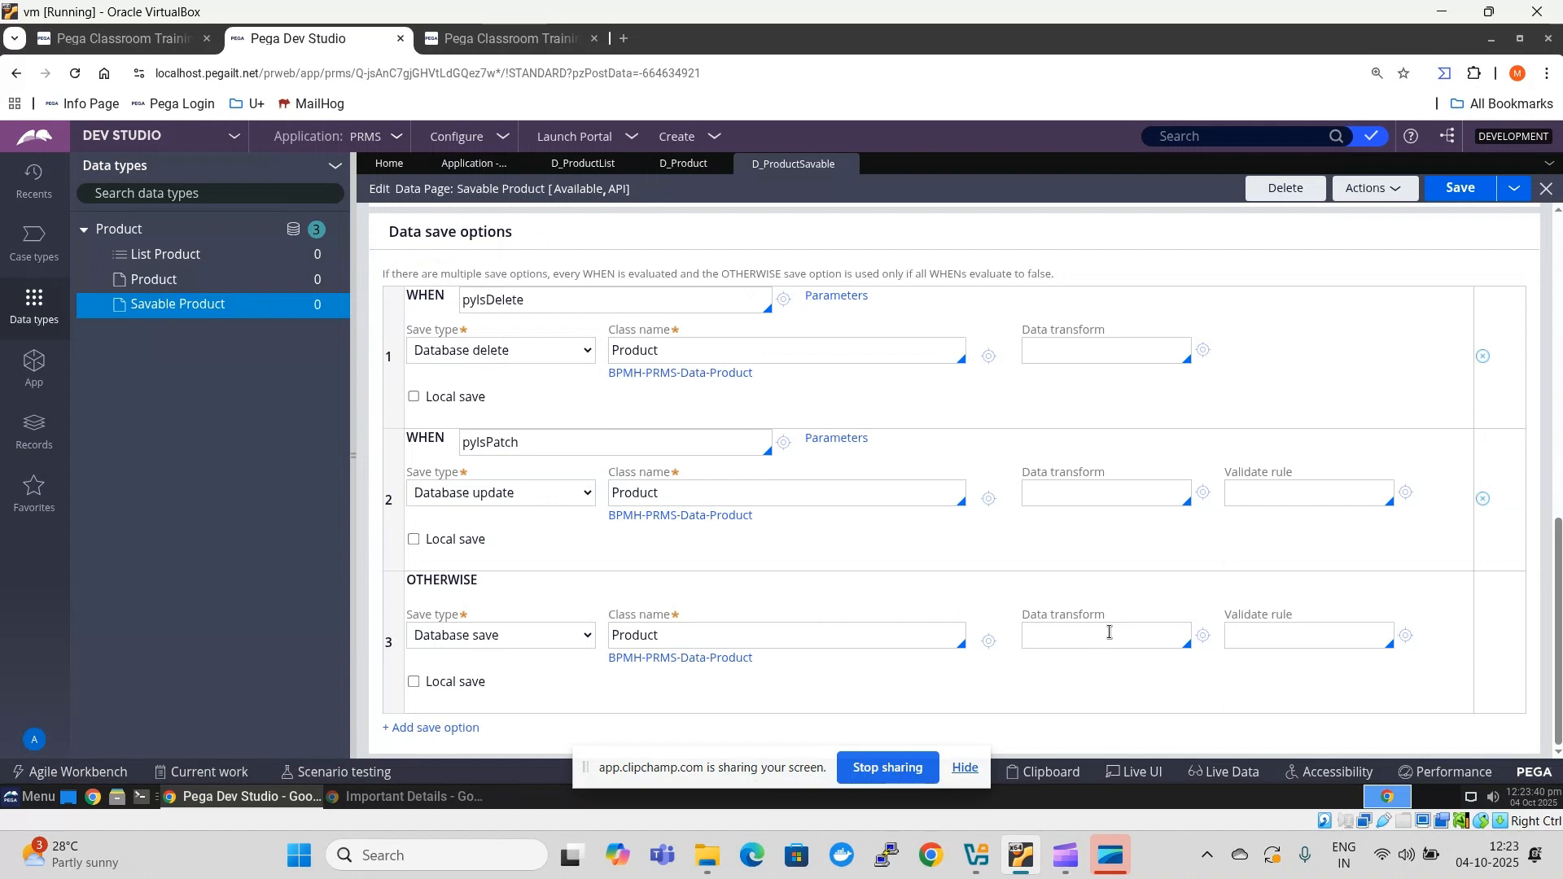
{"action": "type", "text": "pyDef"}
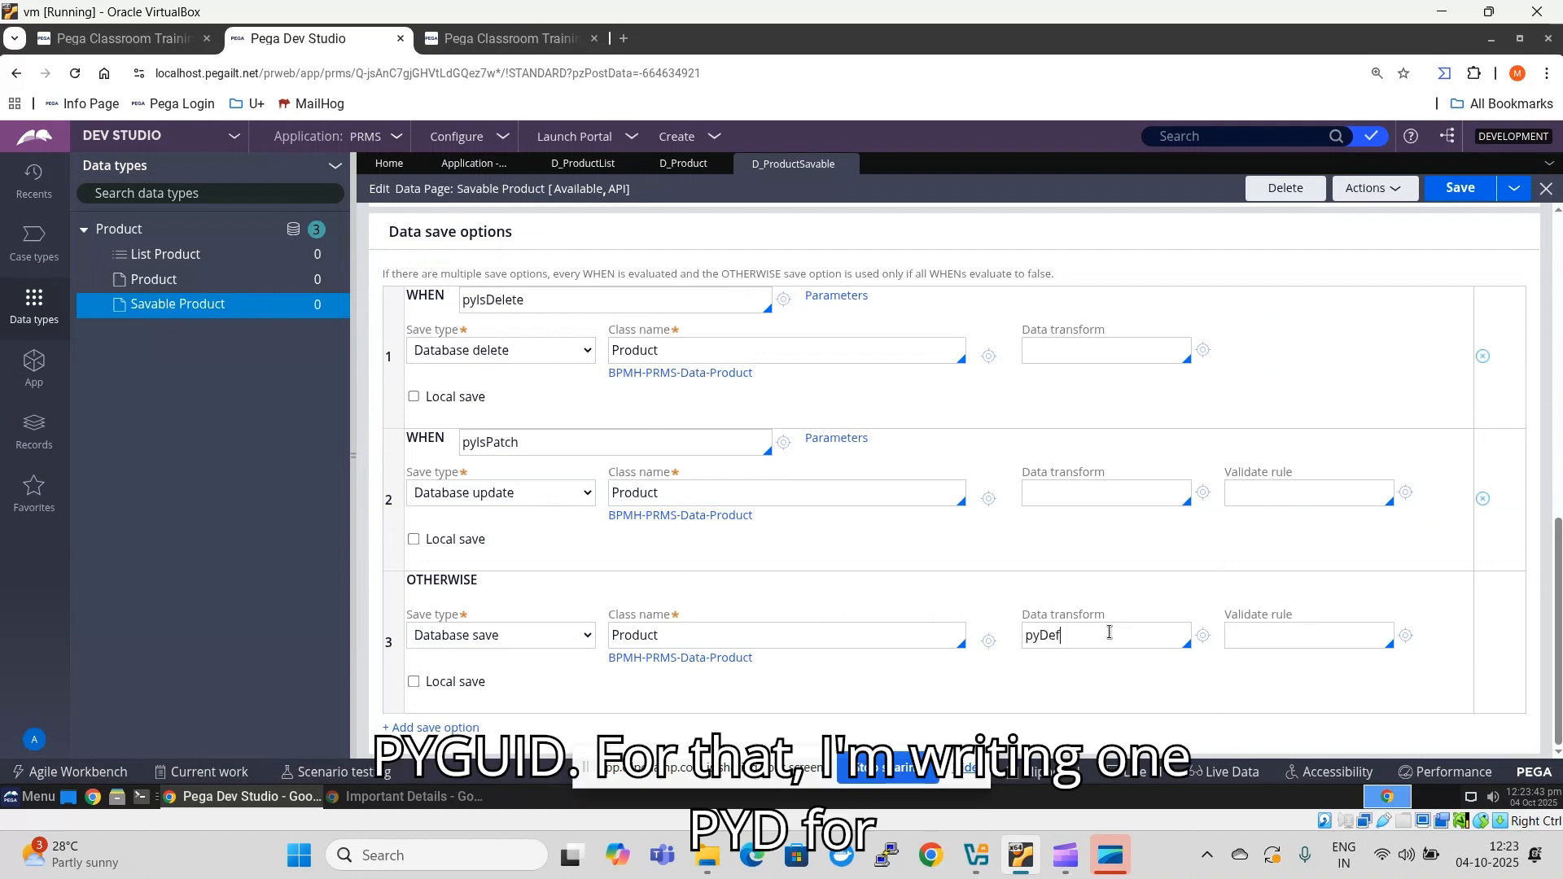
{"action": "type", "text": "ualt"}
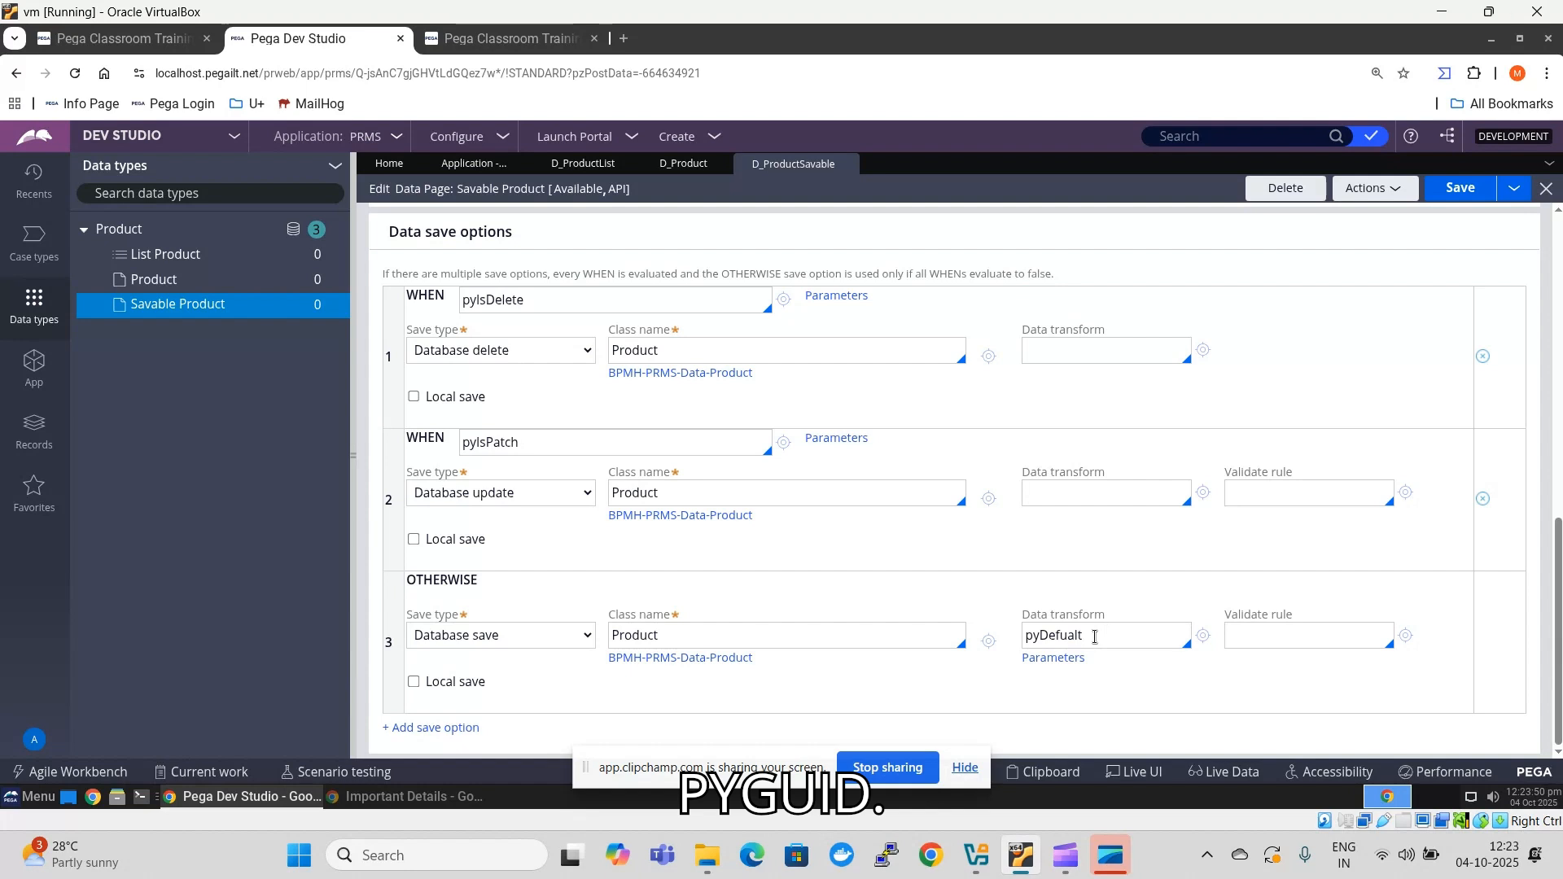
{"action": "key", "text": "BackSpace"}
{"action": "key", "text": "BackSpace"}
{"action": "key", "text": "BackSpace"}
{"action": "key", "text": "BackSpace"}
{"action": "type", "text": "a"}
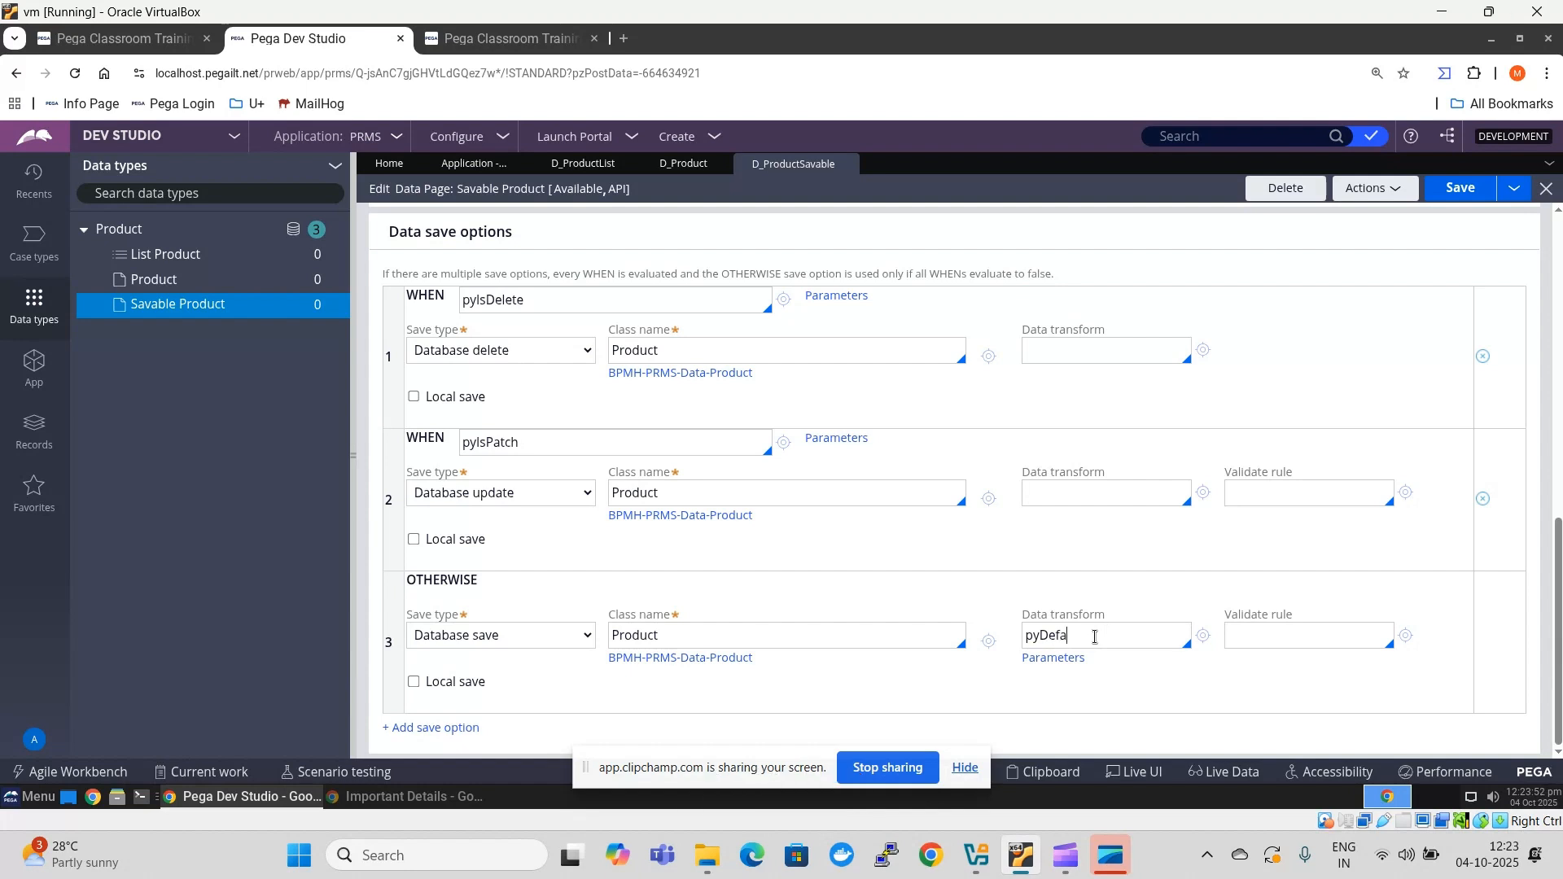
{"action": "type", "text": "ult"}
- Open the pyDefault data transform and save a copy of it applied to BPMH-PRMS-Data-Product in the PRMS ruleset
{"action": "left_click", "coordinate": [1204, 635]}
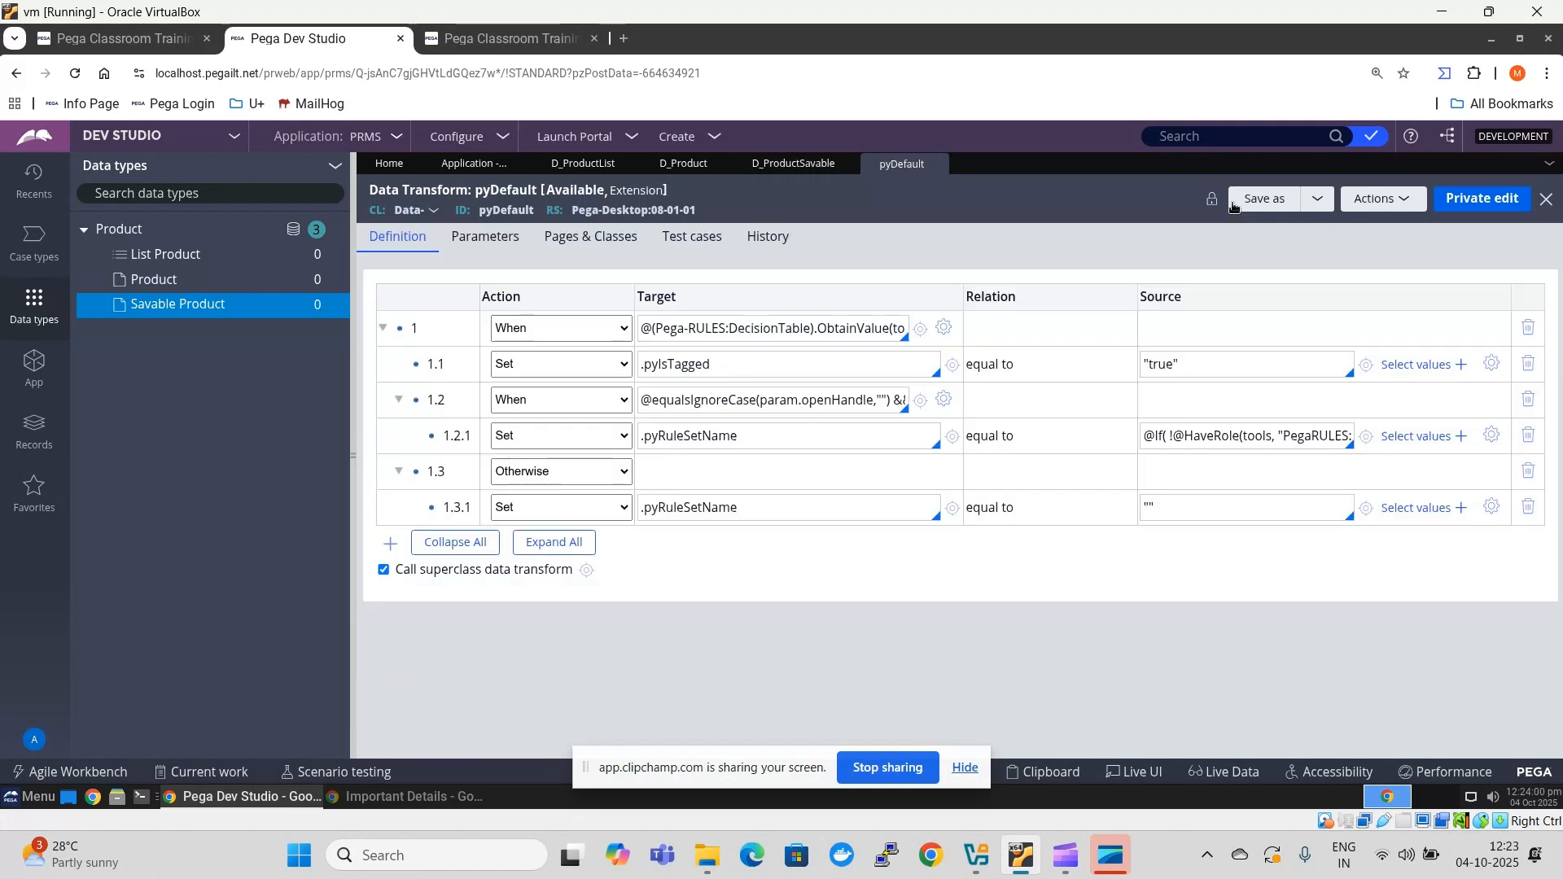
{"action": "left_click", "coordinate": [1263, 199]}
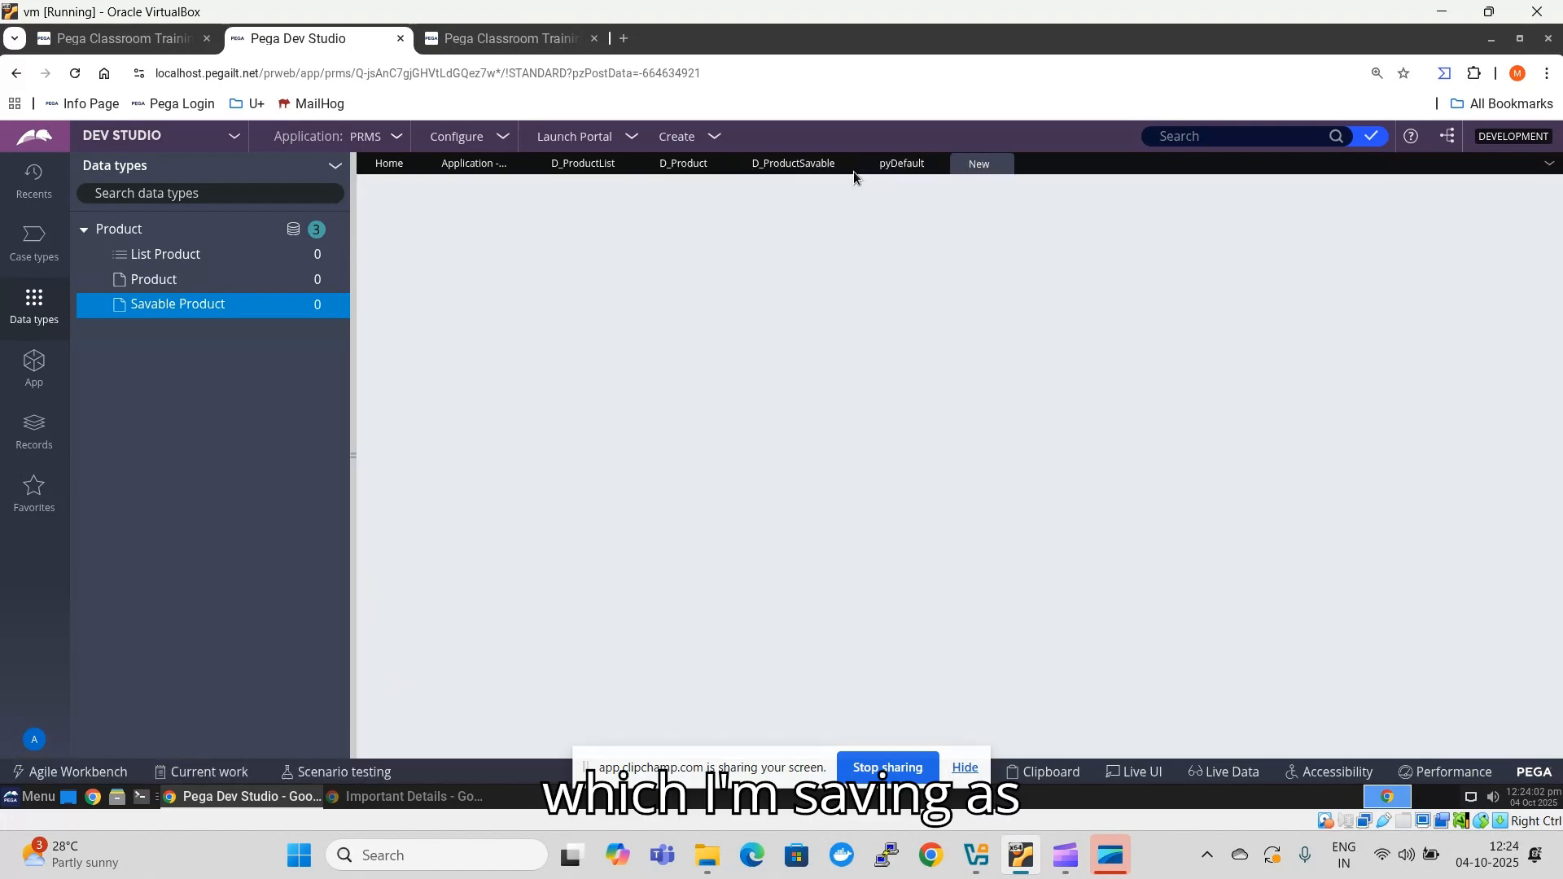
{"action": "left_click", "coordinate": [778, 171]}
{"action": "scroll", "coordinate": [561, 384], "scroll_direction": "up", "scroll_amount": 2}
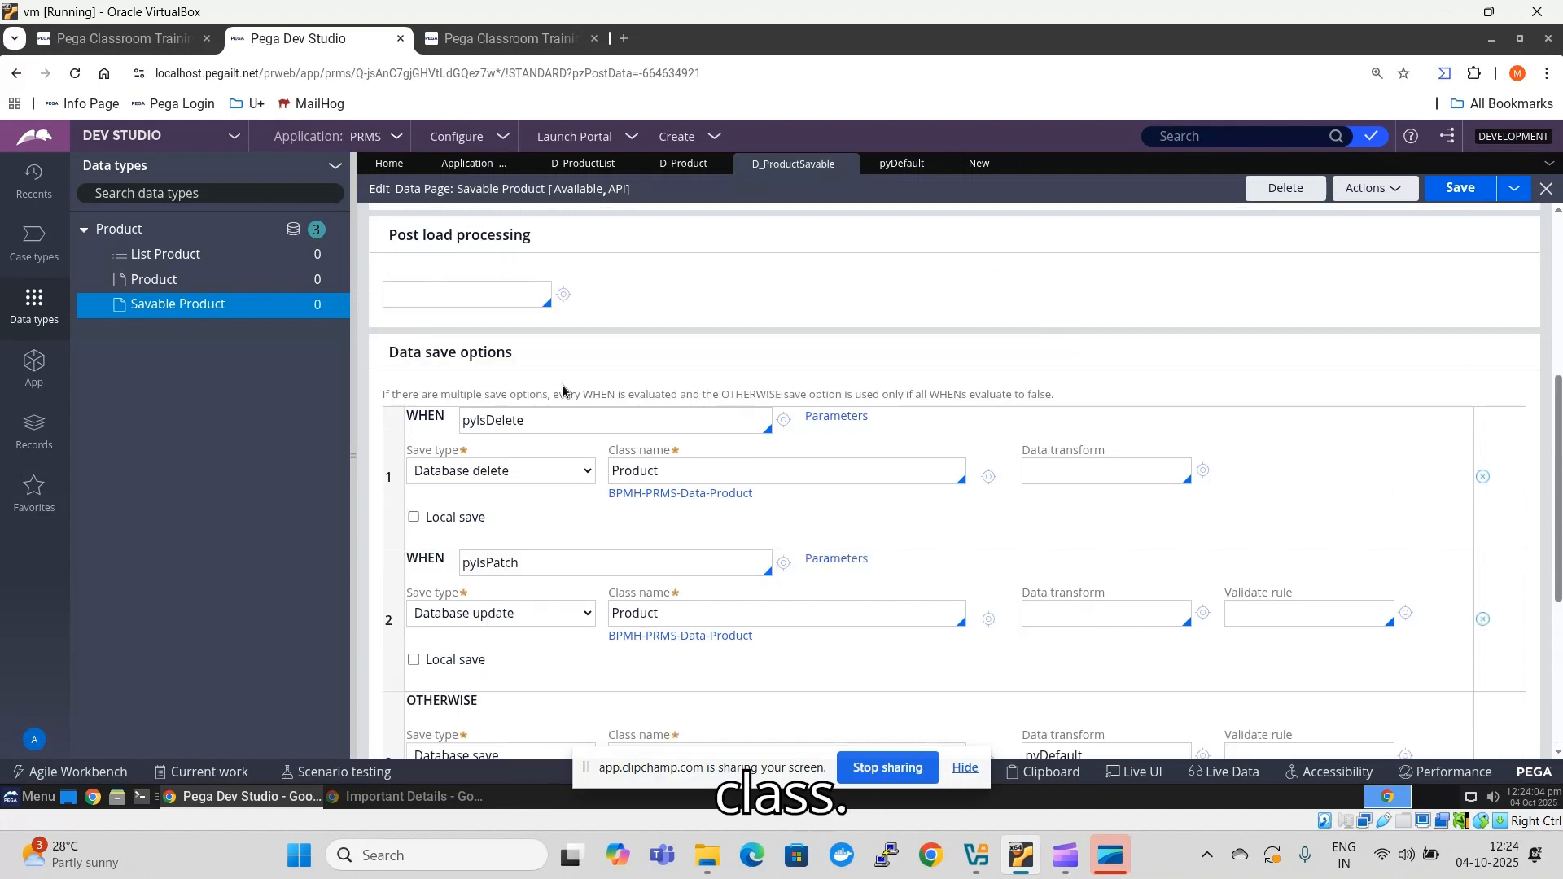
{"action": "left_click", "coordinate": [940, 494]}
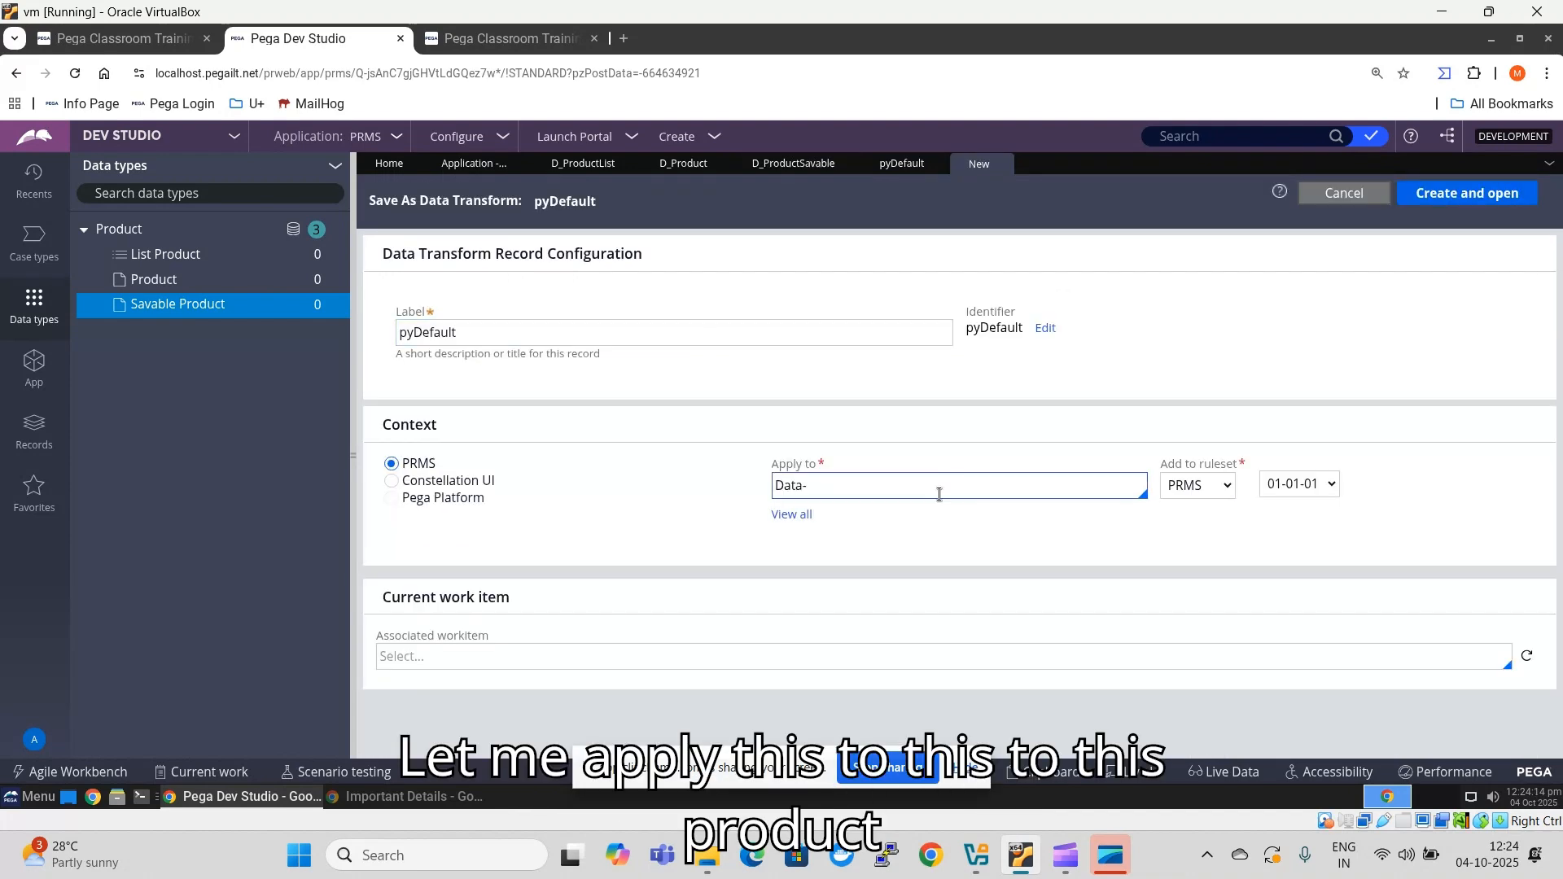
{"action": "left_click", "coordinate": [907, 484]}
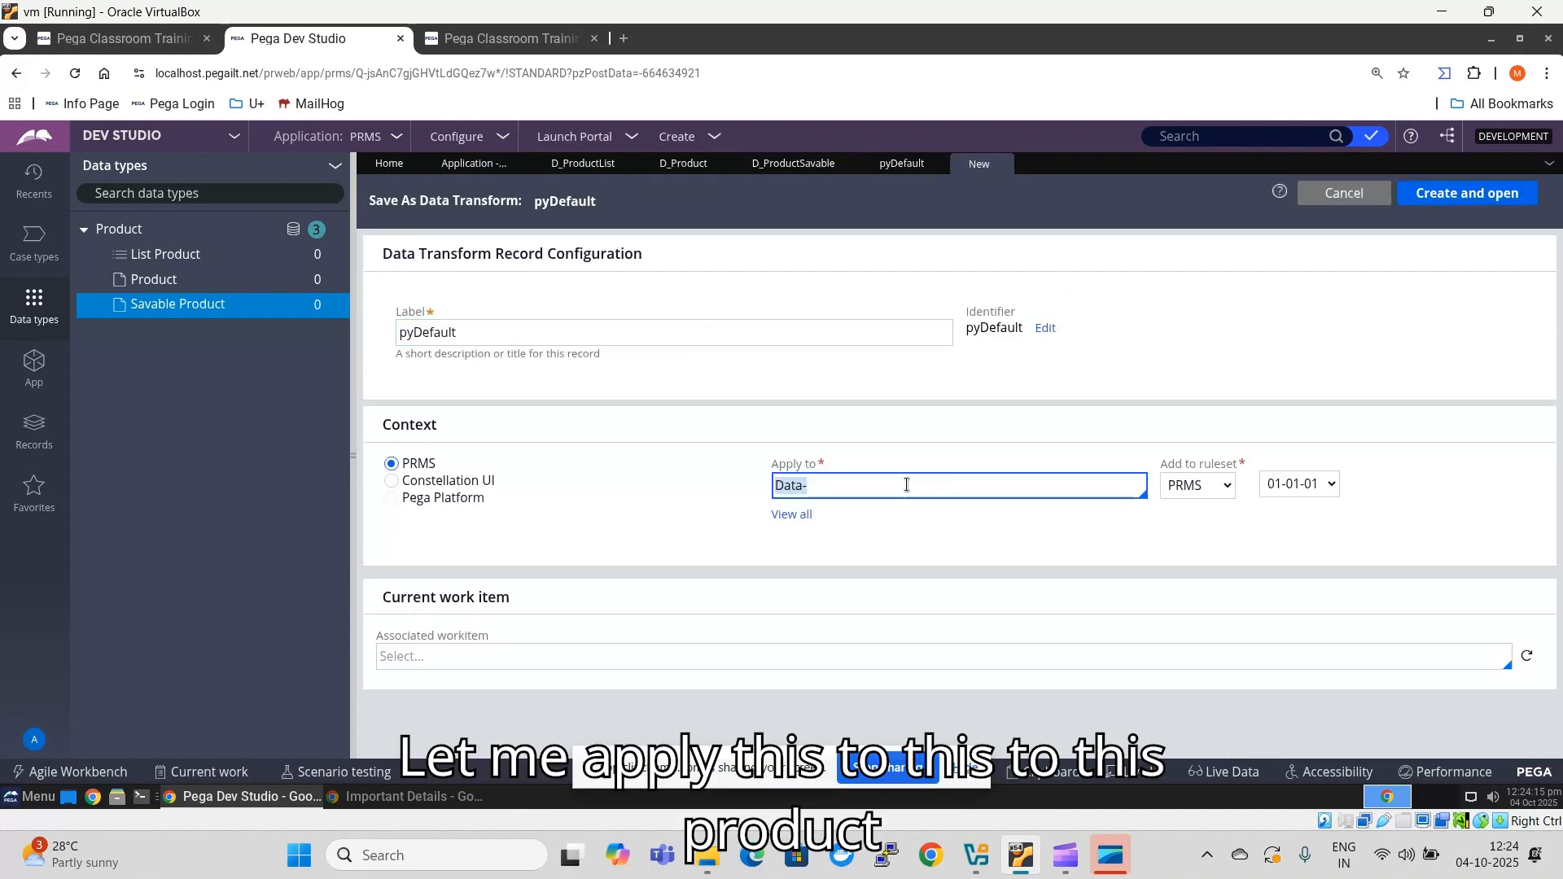
{"action": "left_click", "coordinate": [855, 531]}
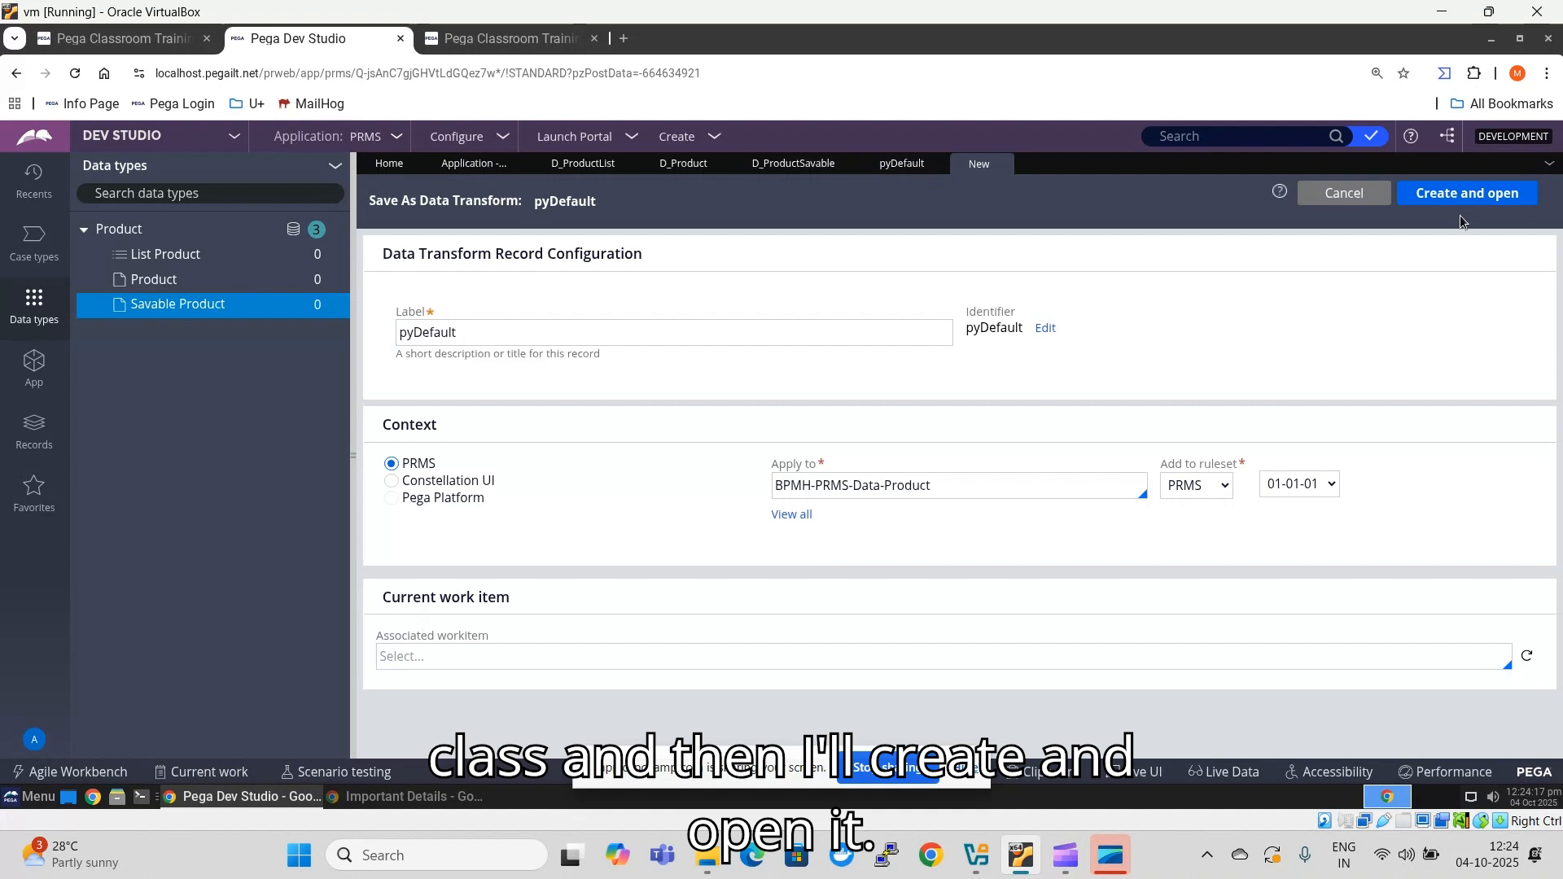
{"action": "left_click", "coordinate": [1471, 193]}
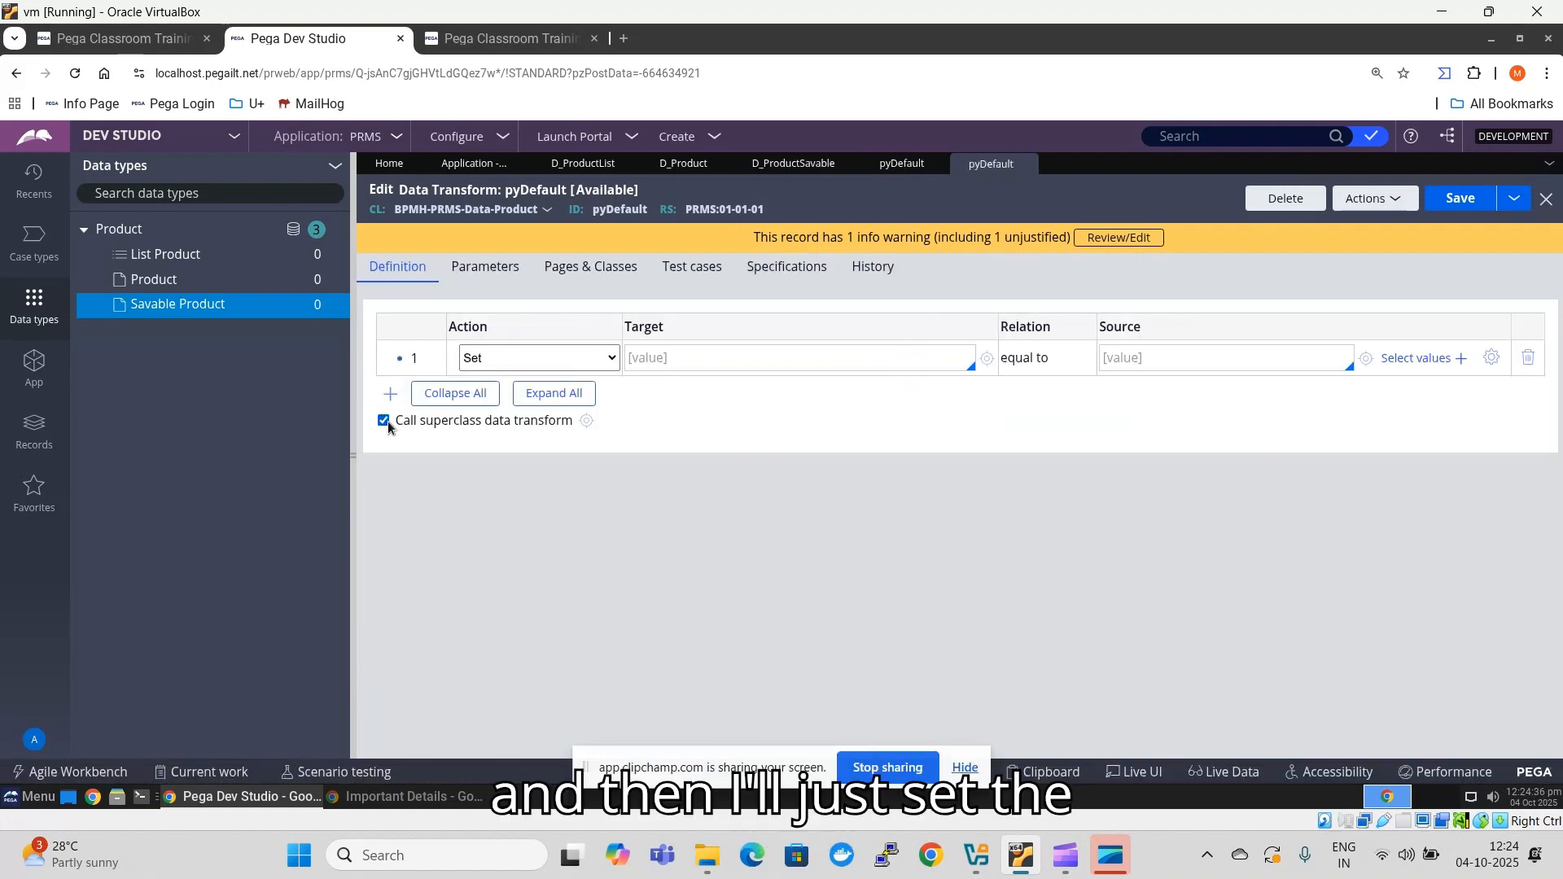
- Clear the inherited rows and superclass call from the Product pyDefault transform, leaving one Set row targeting .pyGUID
{"action": "left_click", "coordinate": [383, 420]}
{"action": "left_click", "coordinate": [649, 357]}
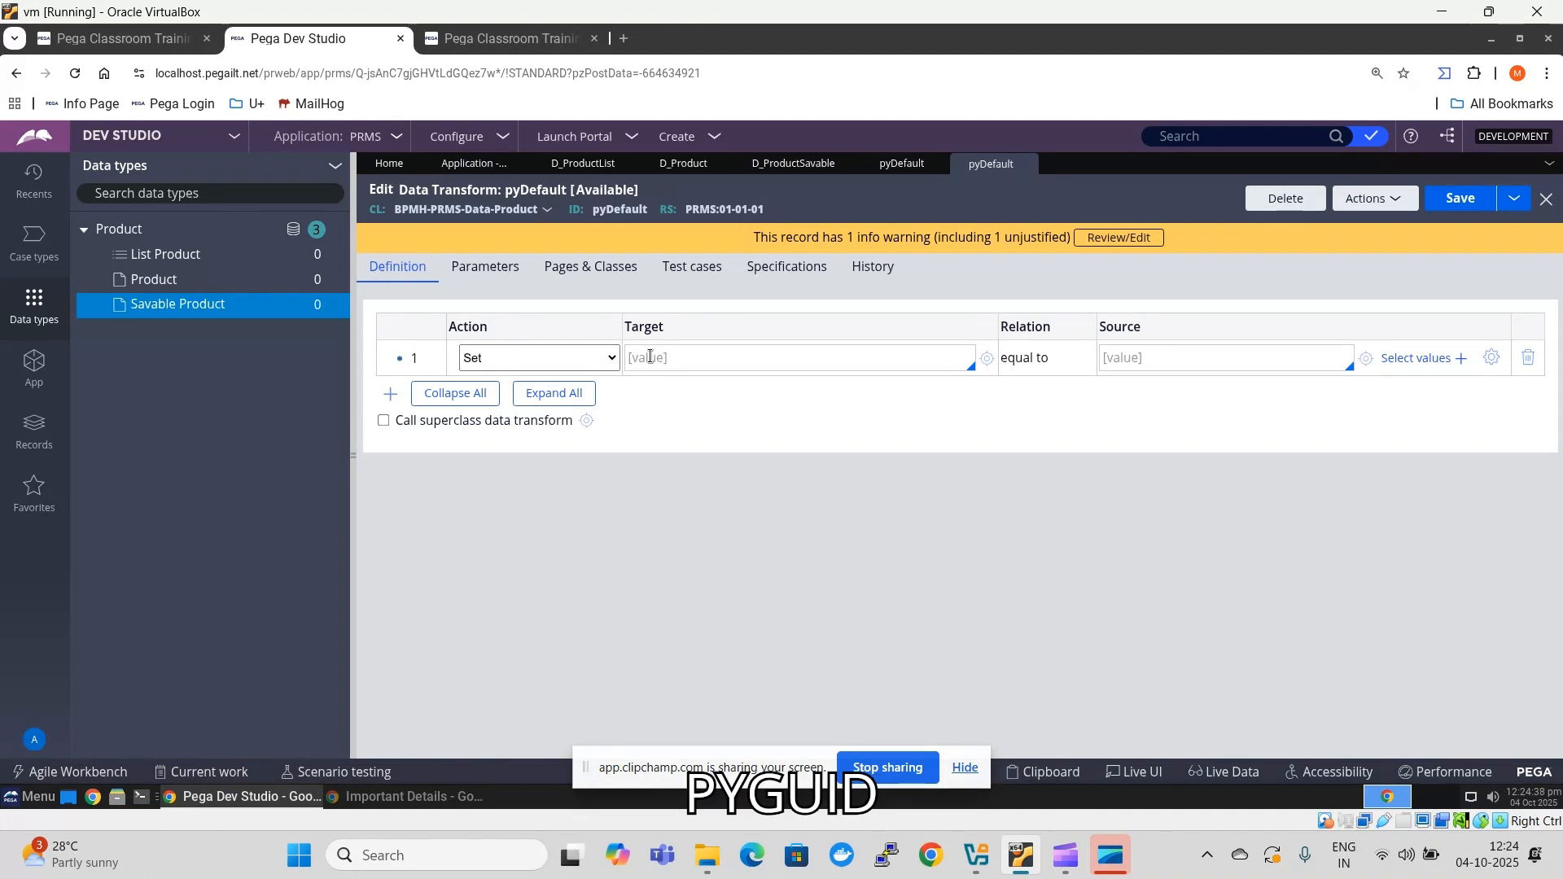
{"action": "type", "text": ".pyGUID"}
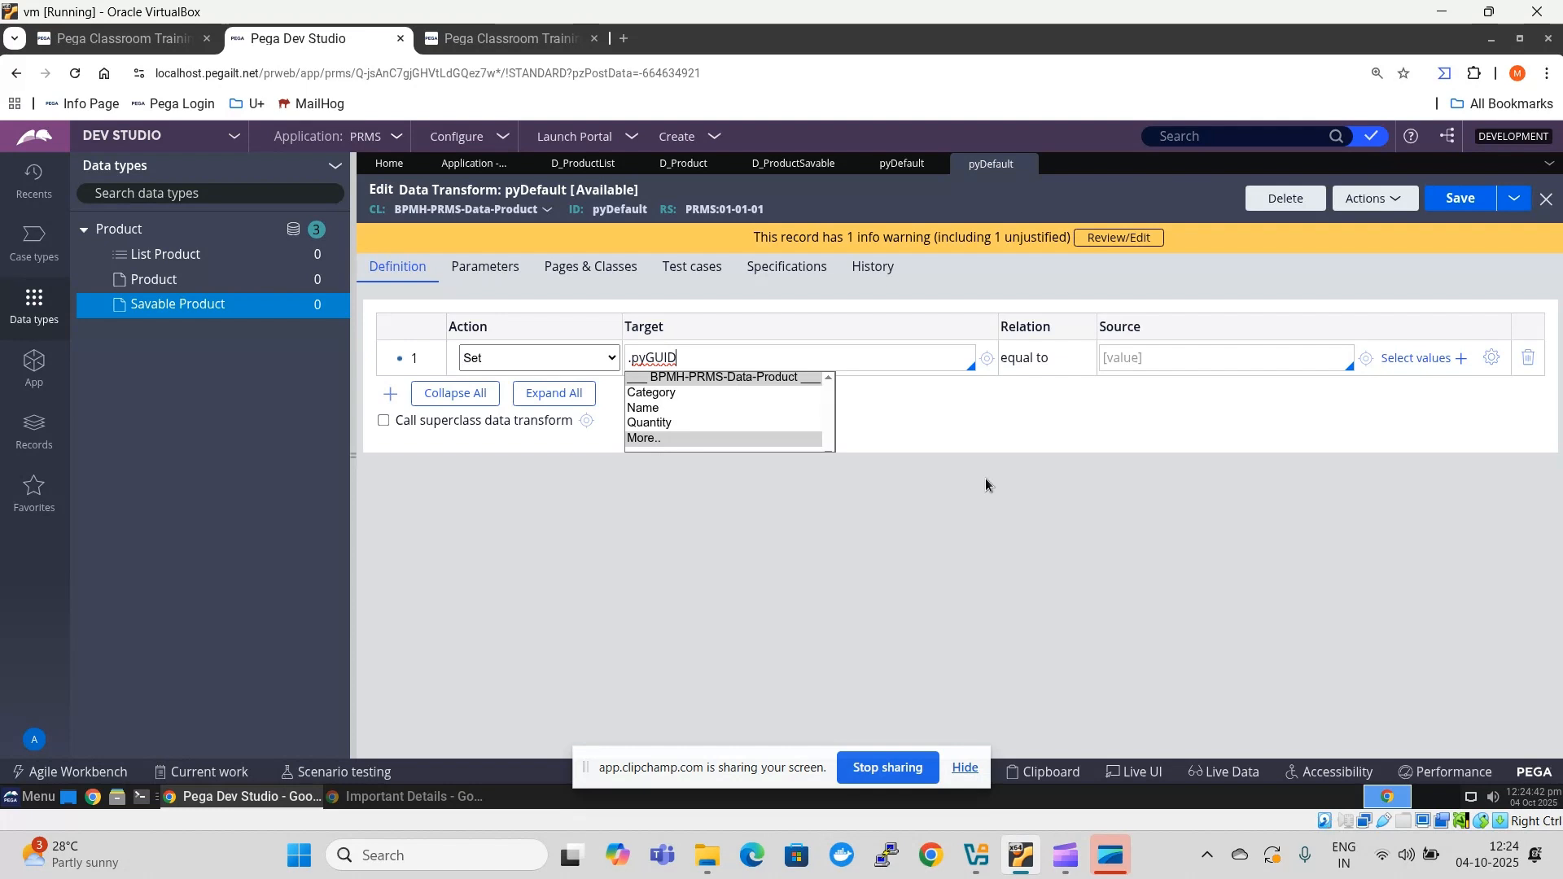
{"action": "key", "text": "Return"}
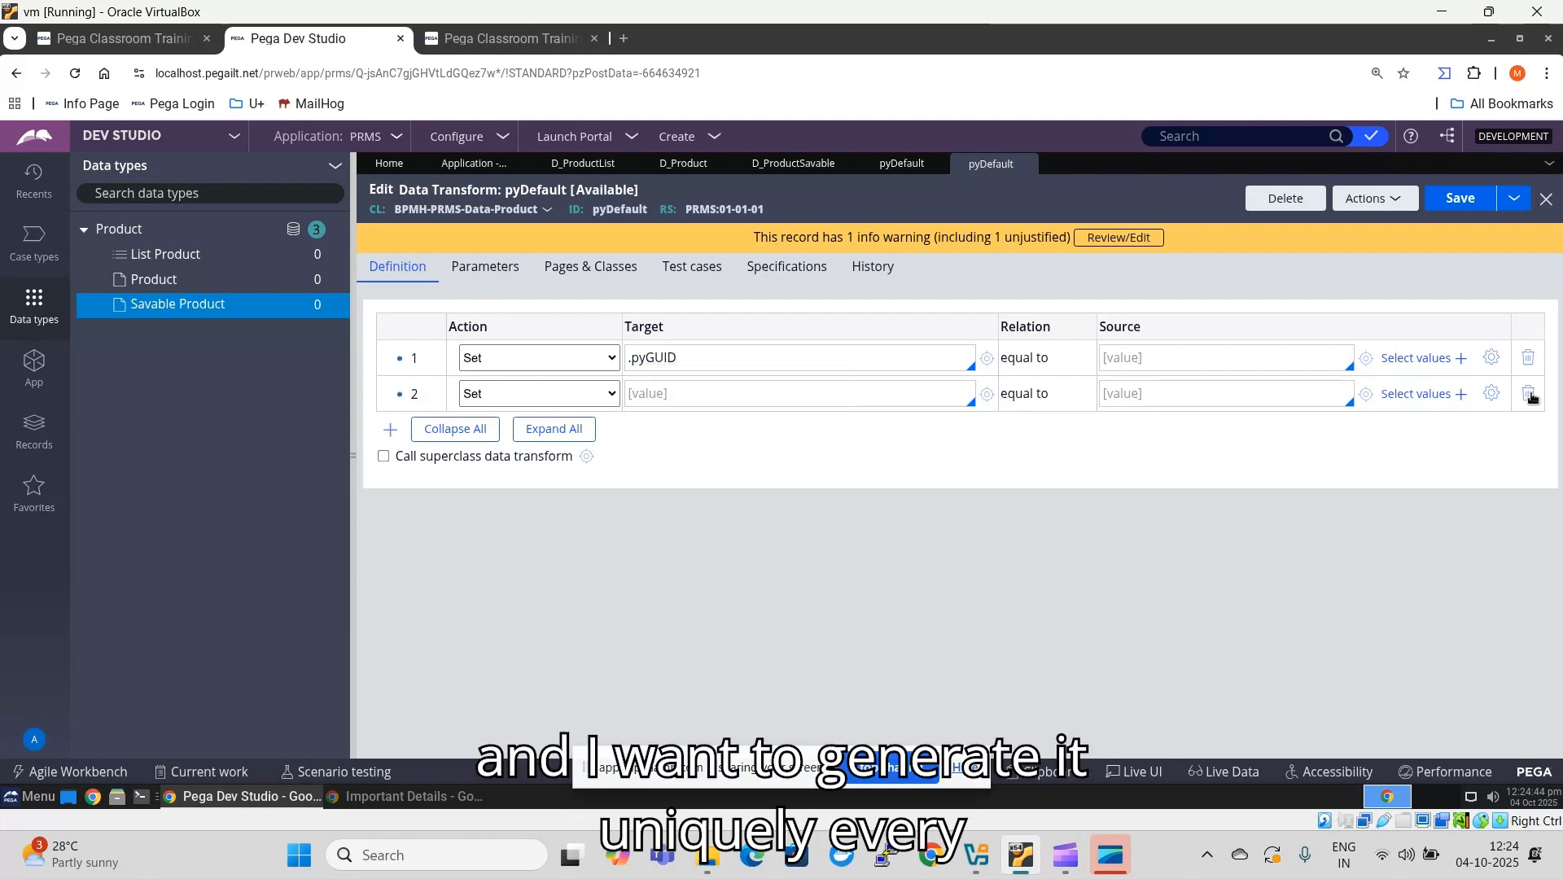
{"action": "left_click", "coordinate": [1208, 366]}
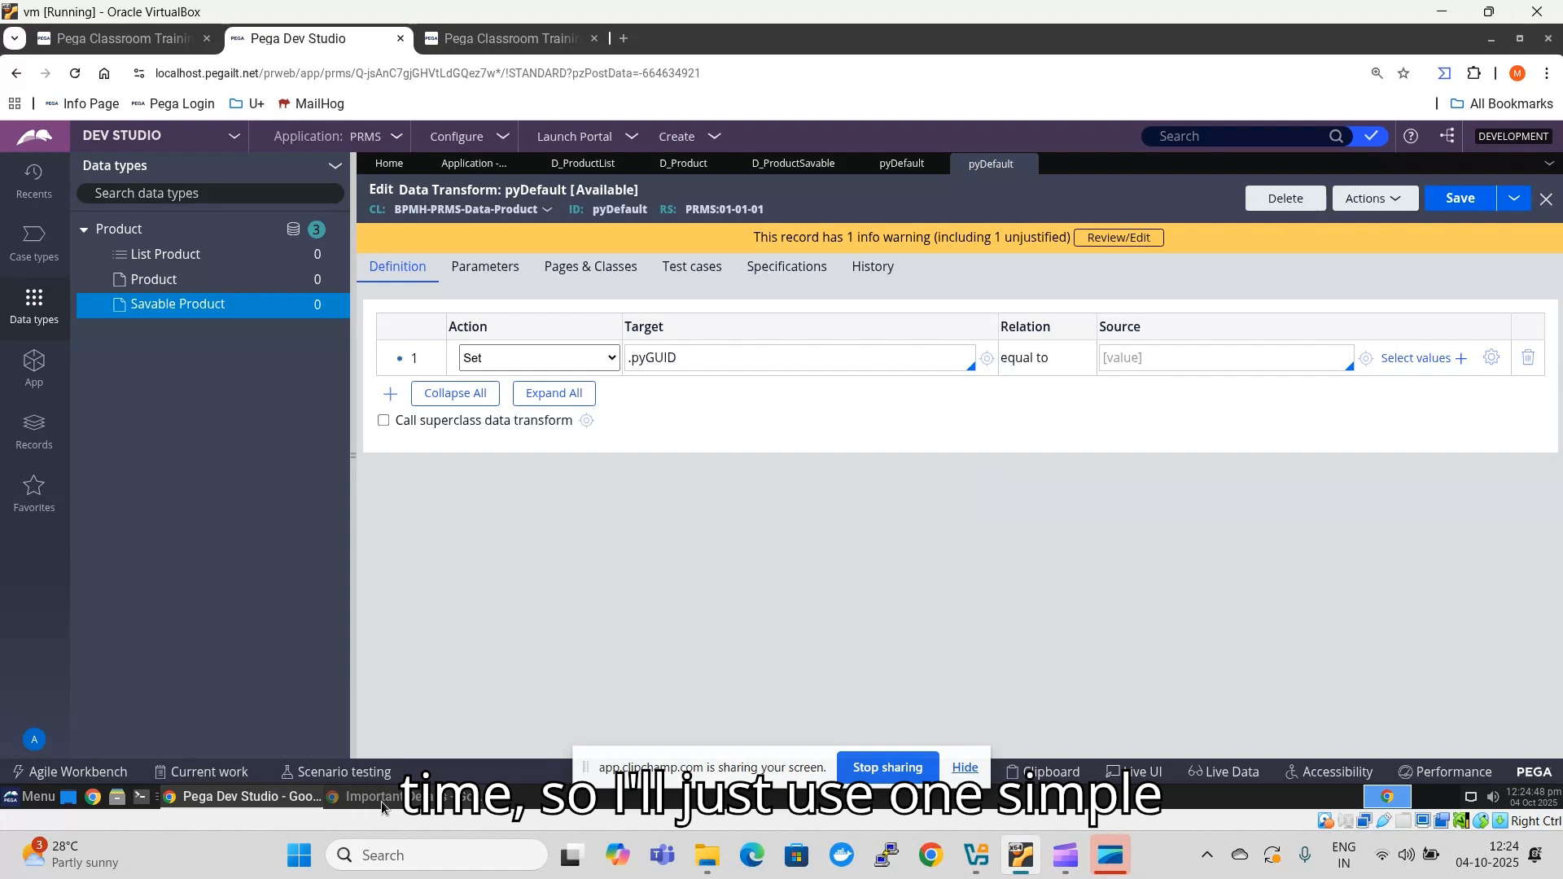
- Copy the @(Pega-ProcessArchitect:Utilities).pzGenerateUniqueID(tools,"LT") expression from the Important Details document into the .pyGUID row's source
{"action": "left_click", "coordinate": [381, 801]}
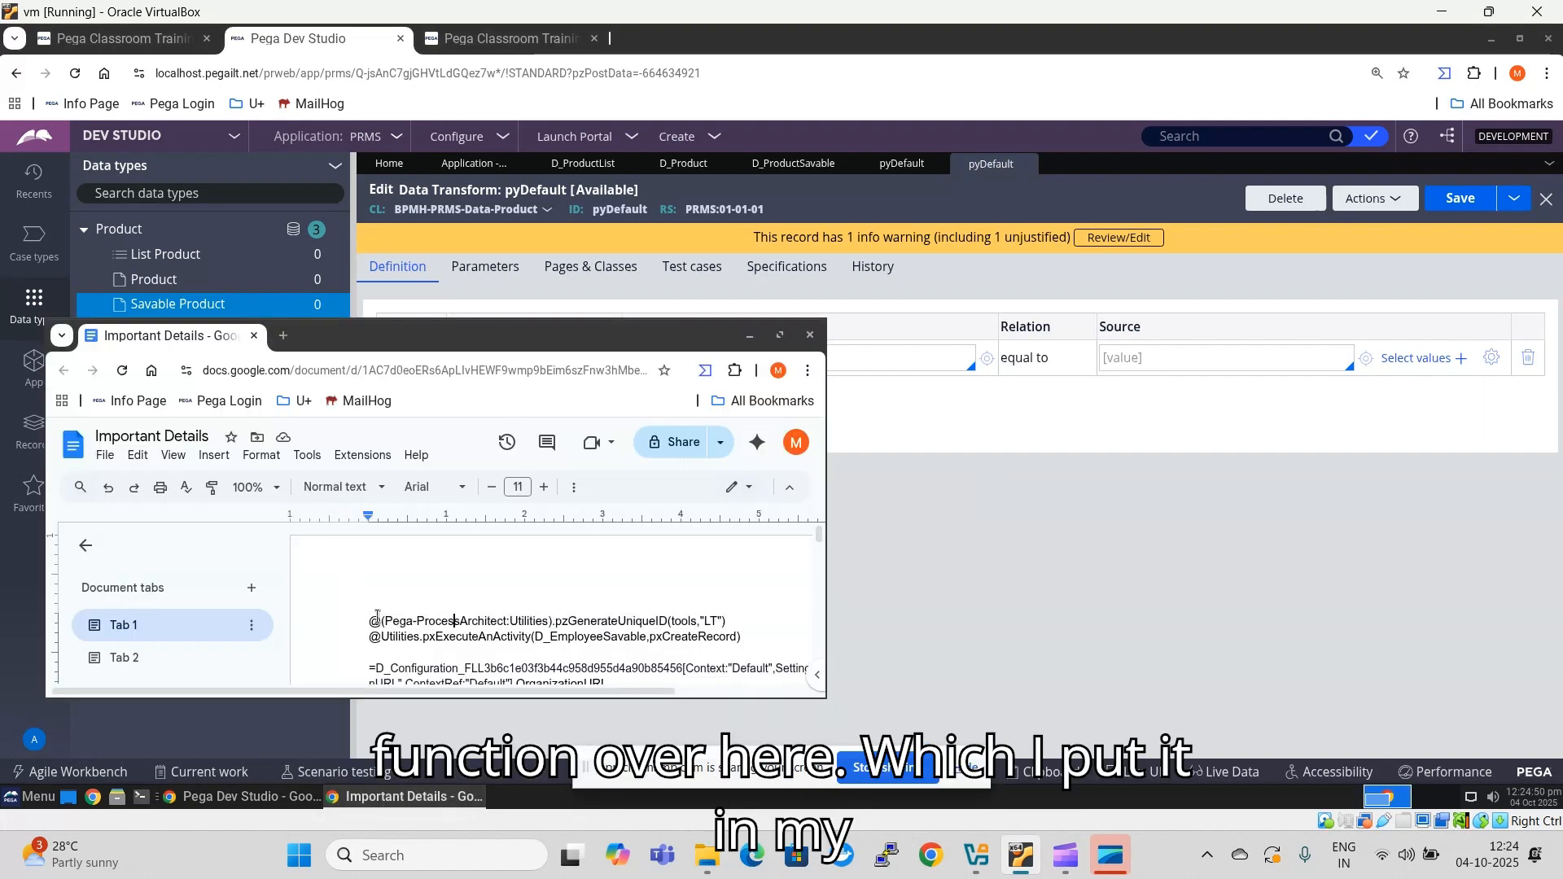
{"action": "left_click_drag", "start_coordinate": [371, 620], "coordinate": [733, 620]}
{"action": "key", "text": "ctrl+c"}
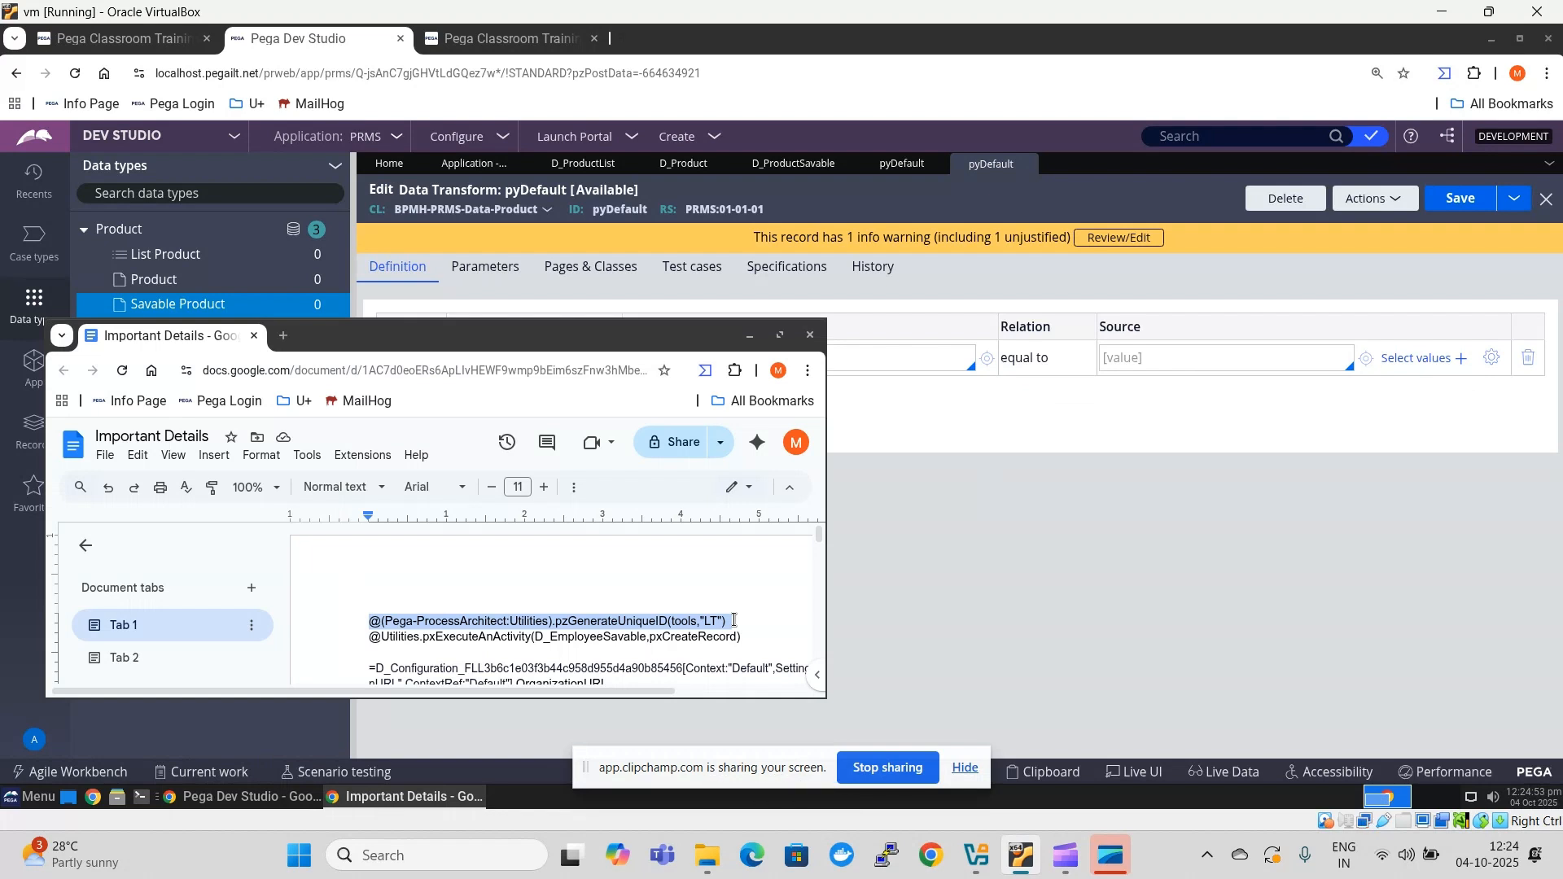
{"action": "left_click", "coordinate": [1140, 361]}
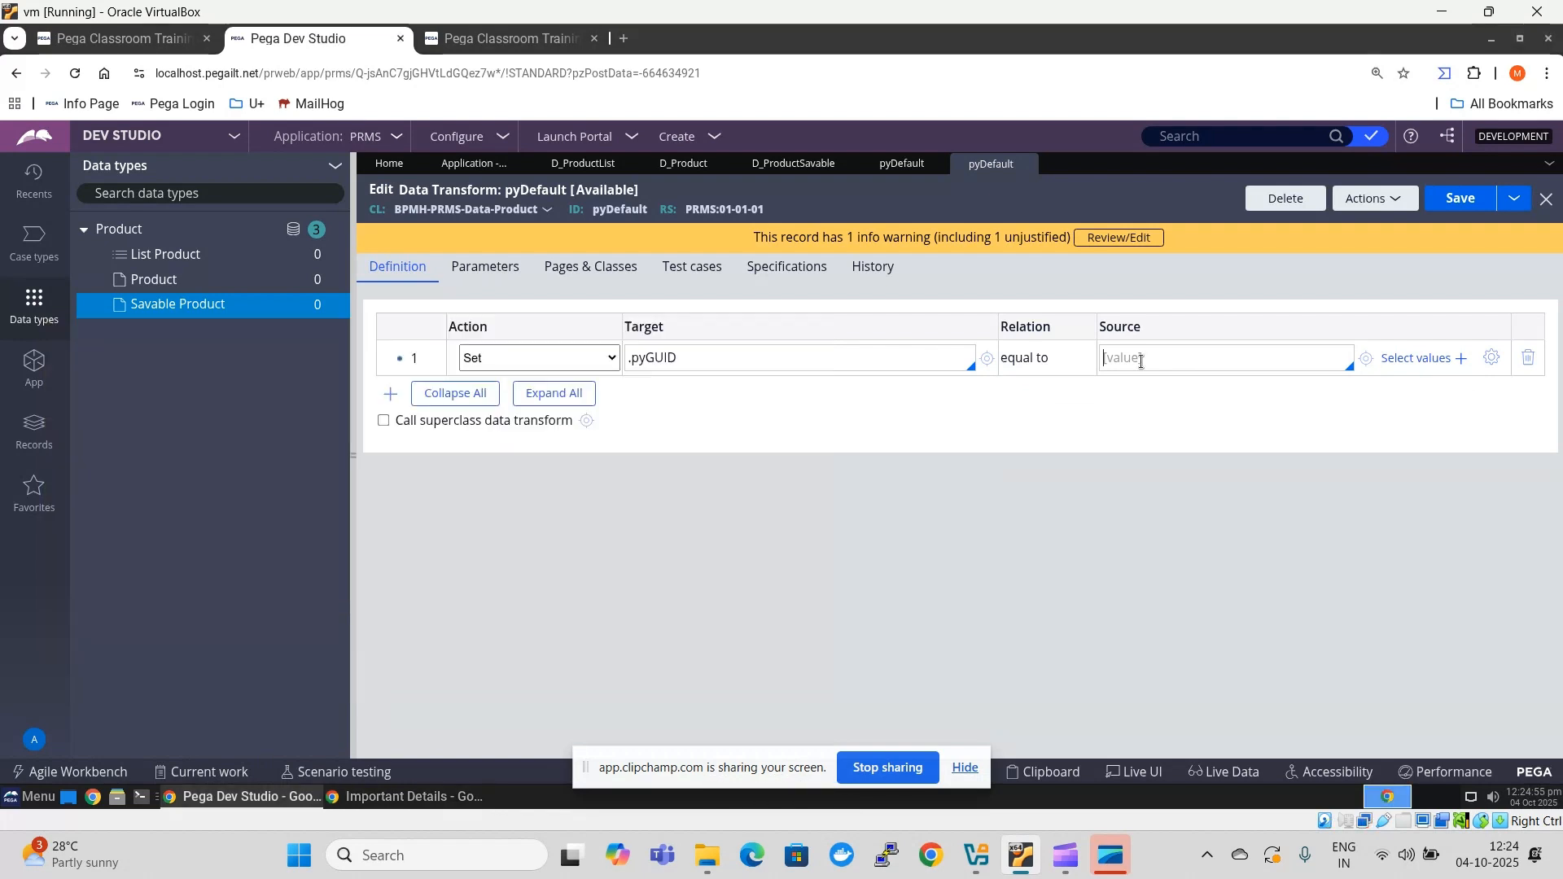
{"action": "key", "text": "ctrl+v"}
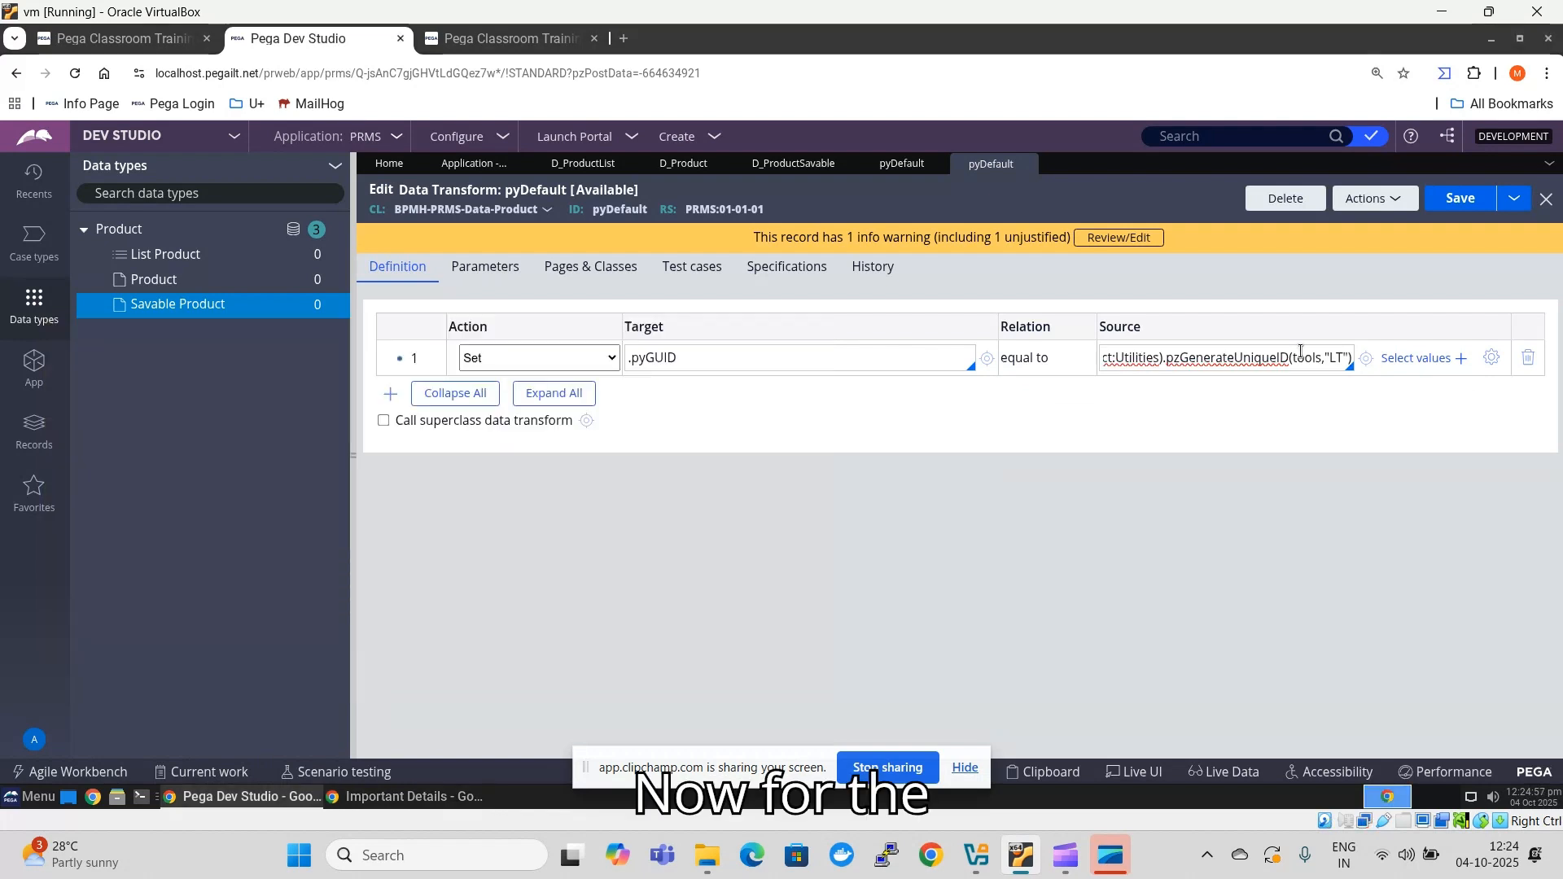
- Change the unique ID prefix in the .pyGUID source expression to PR and save the data transform
{"action": "double_click", "coordinate": [1336, 362]}
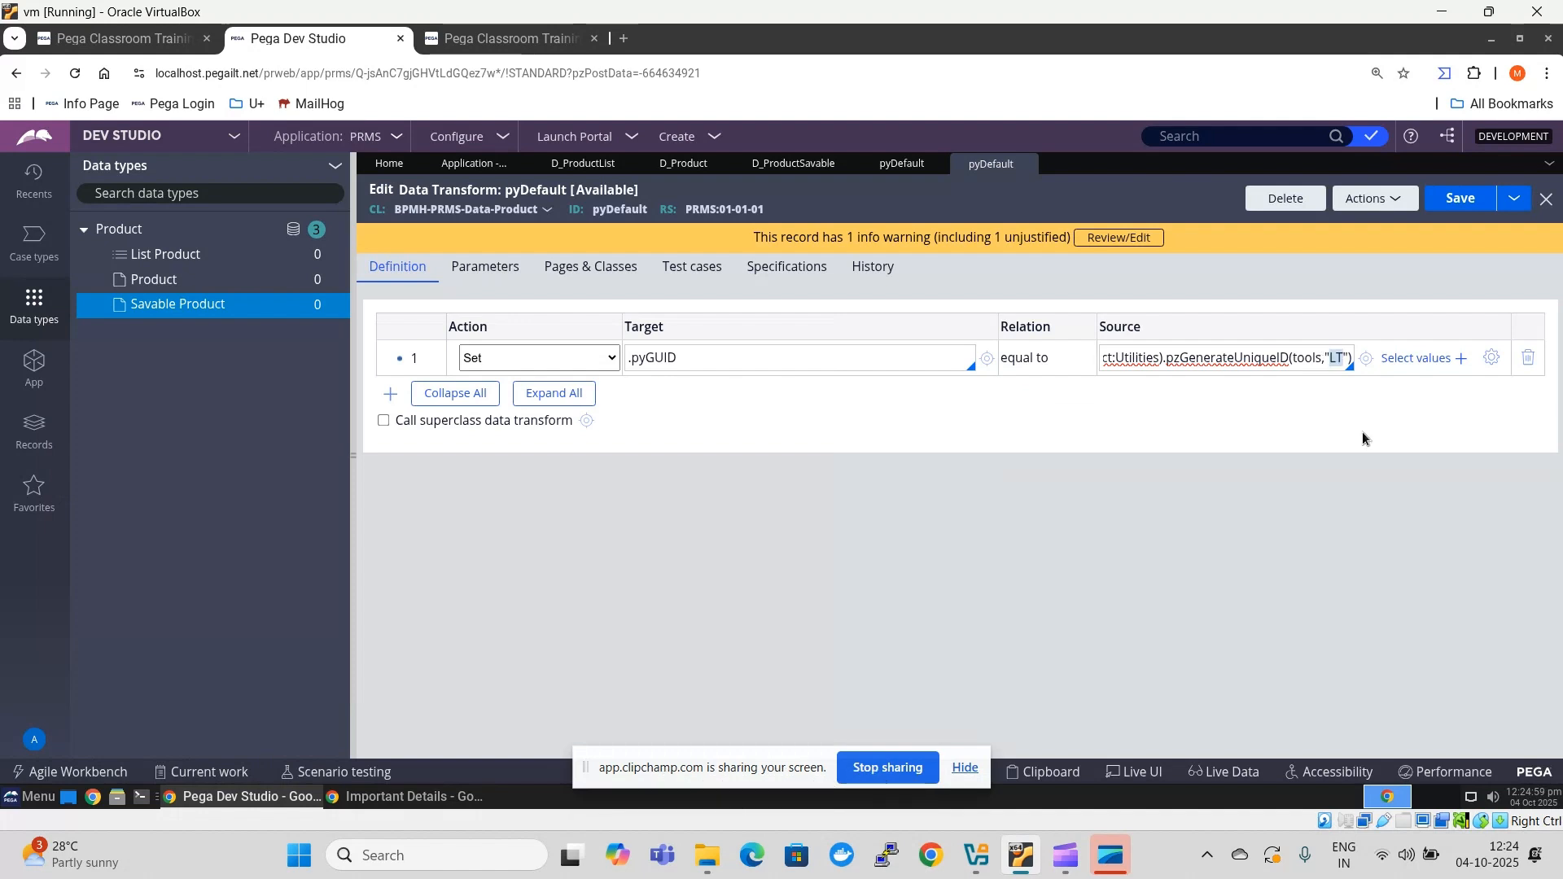
{"action": "key", "text": "BackSpace"}
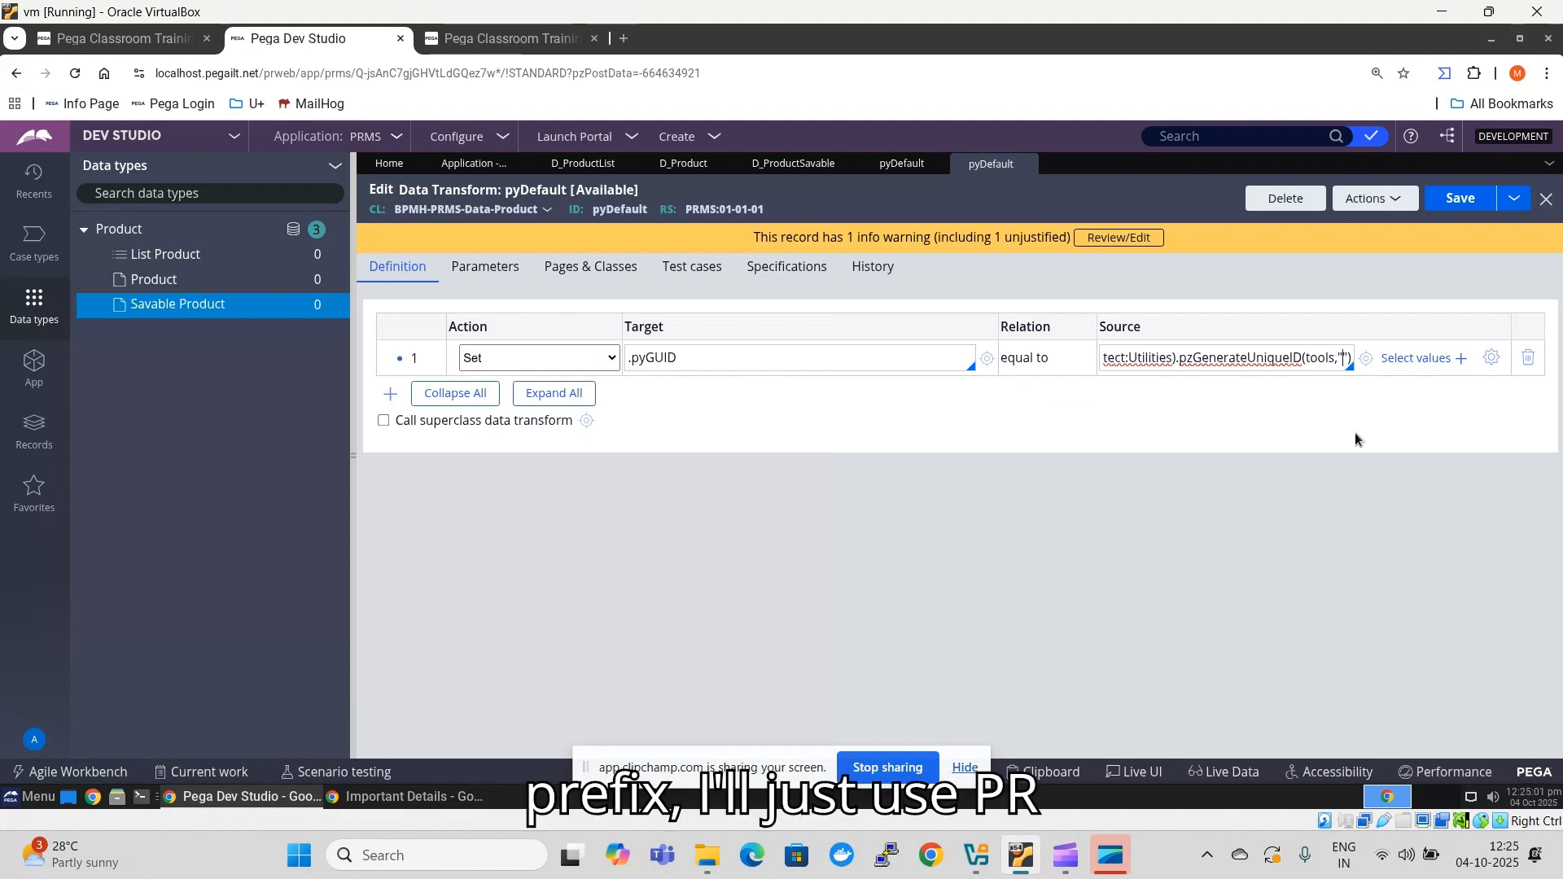
{"action": "type", "text": "PR"}
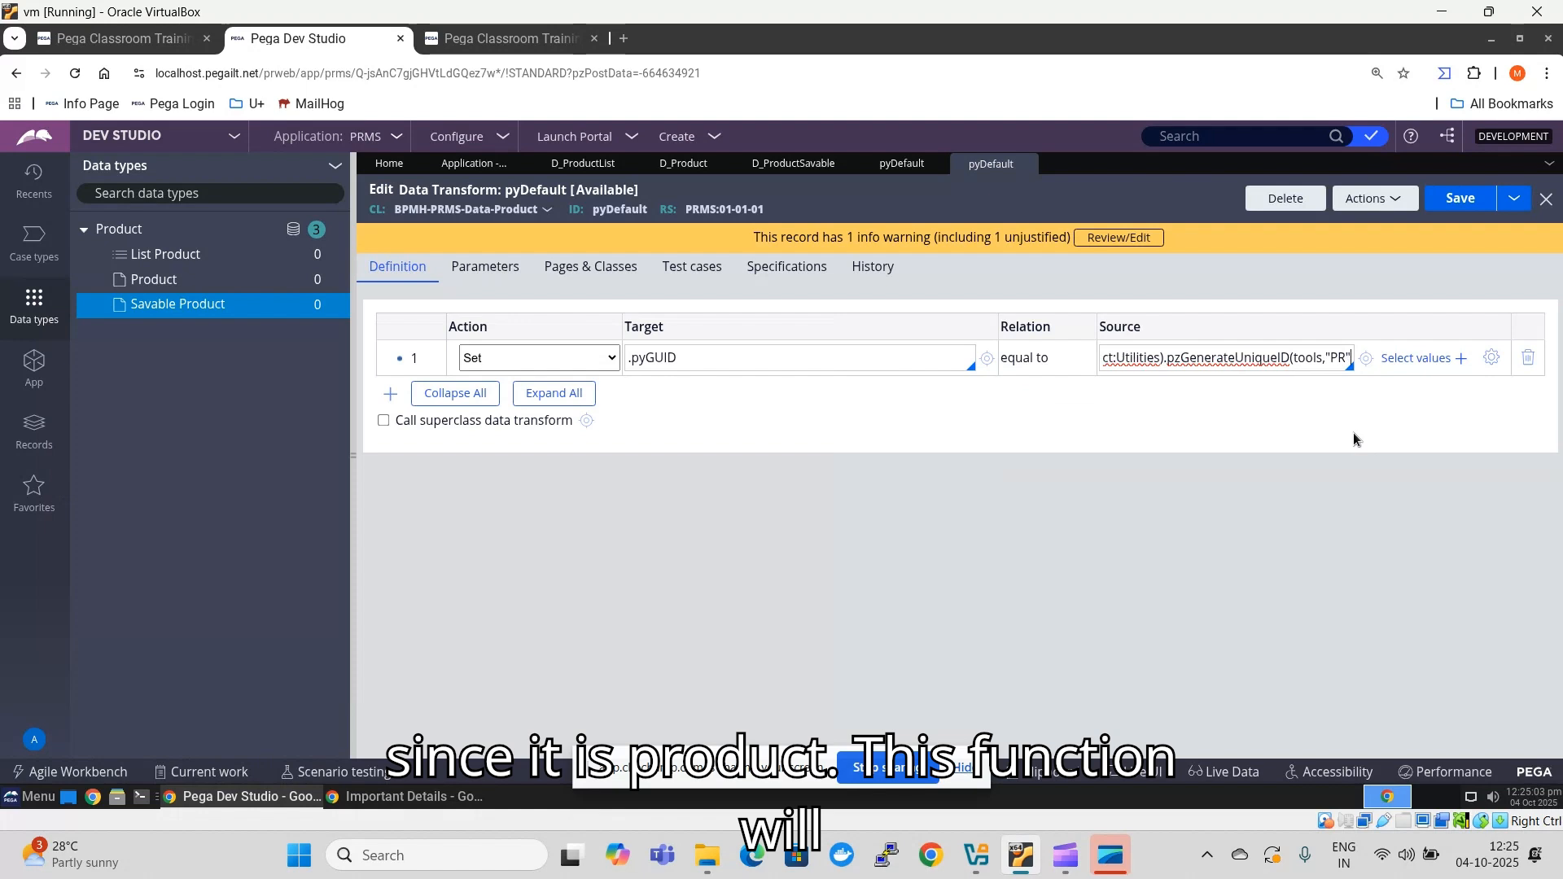
{"action": "key", "text": "Right"}
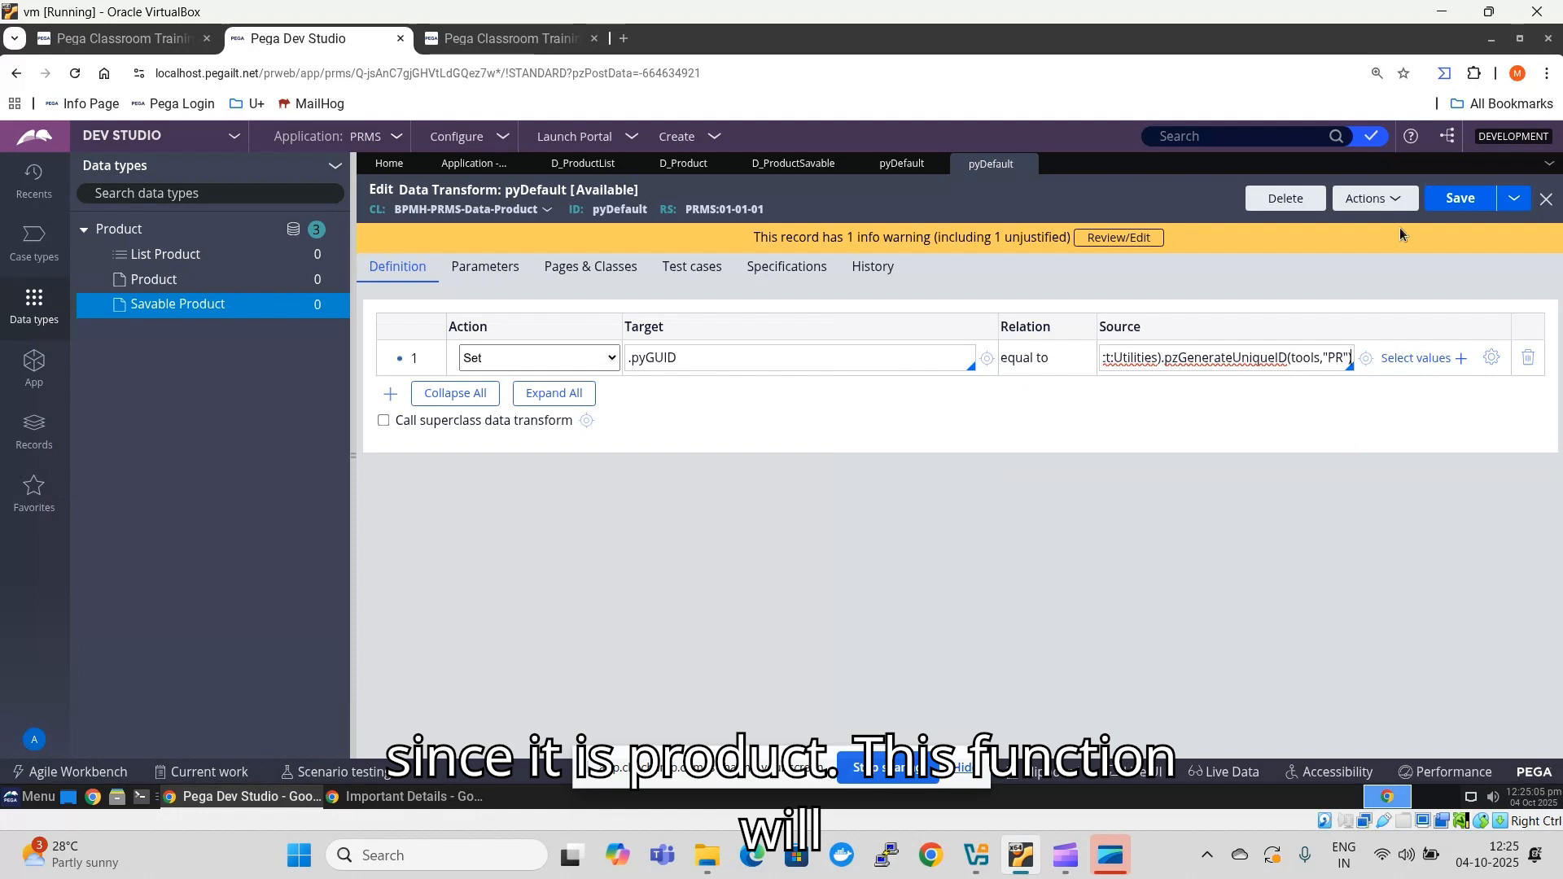
{"action": "left_click", "coordinate": [1459, 200]}
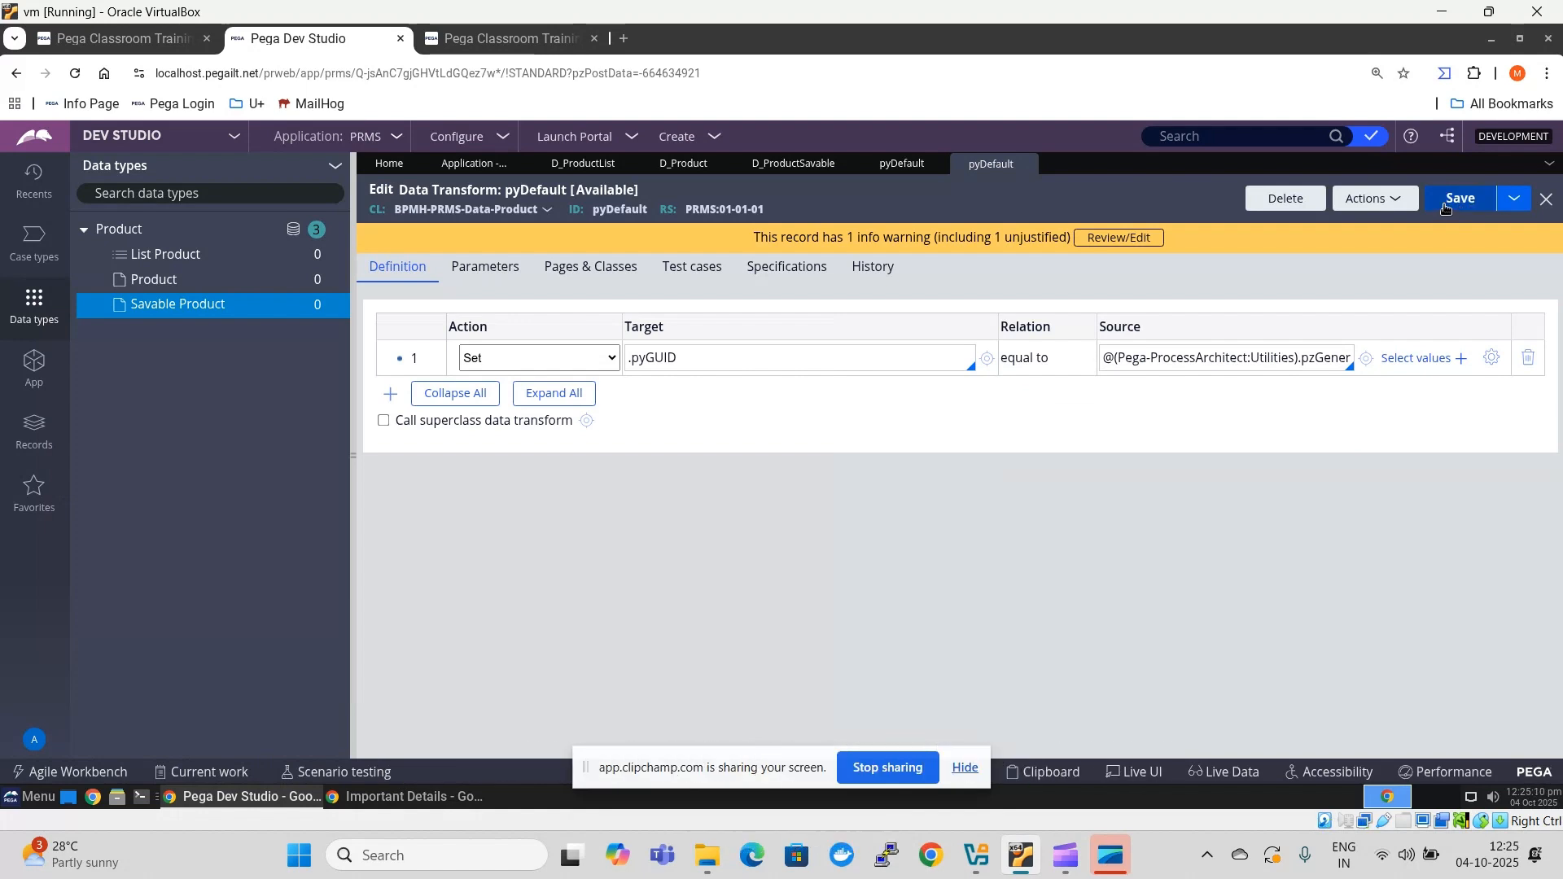
{"action": "left_click", "coordinate": [1465, 206]}
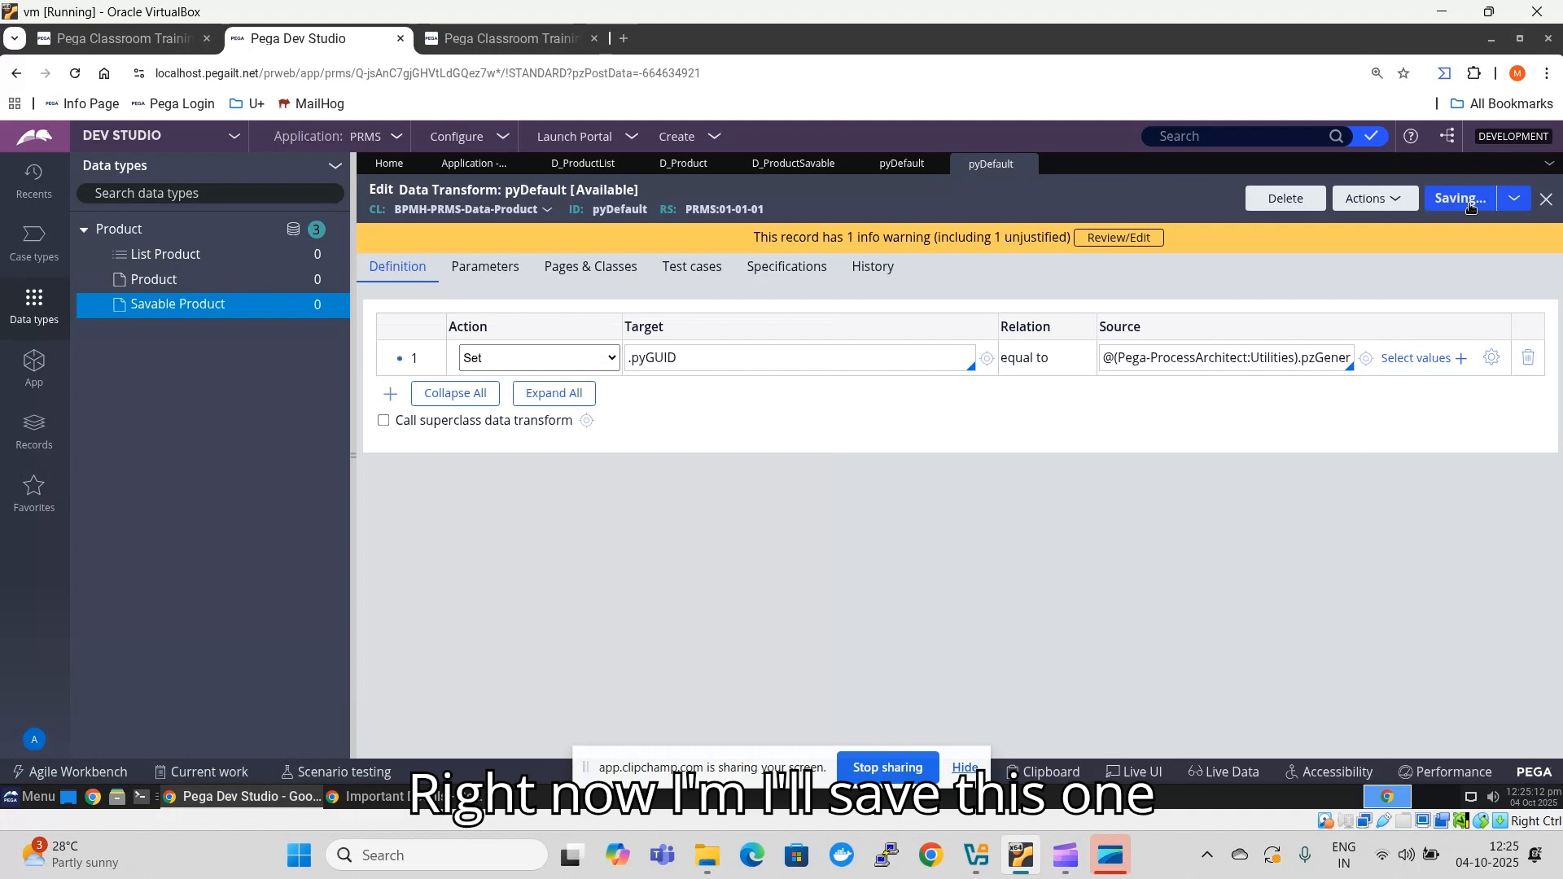
- Return to the Savable Product data page, save it and check its data save options
{"action": "left_click", "coordinate": [793, 163]}
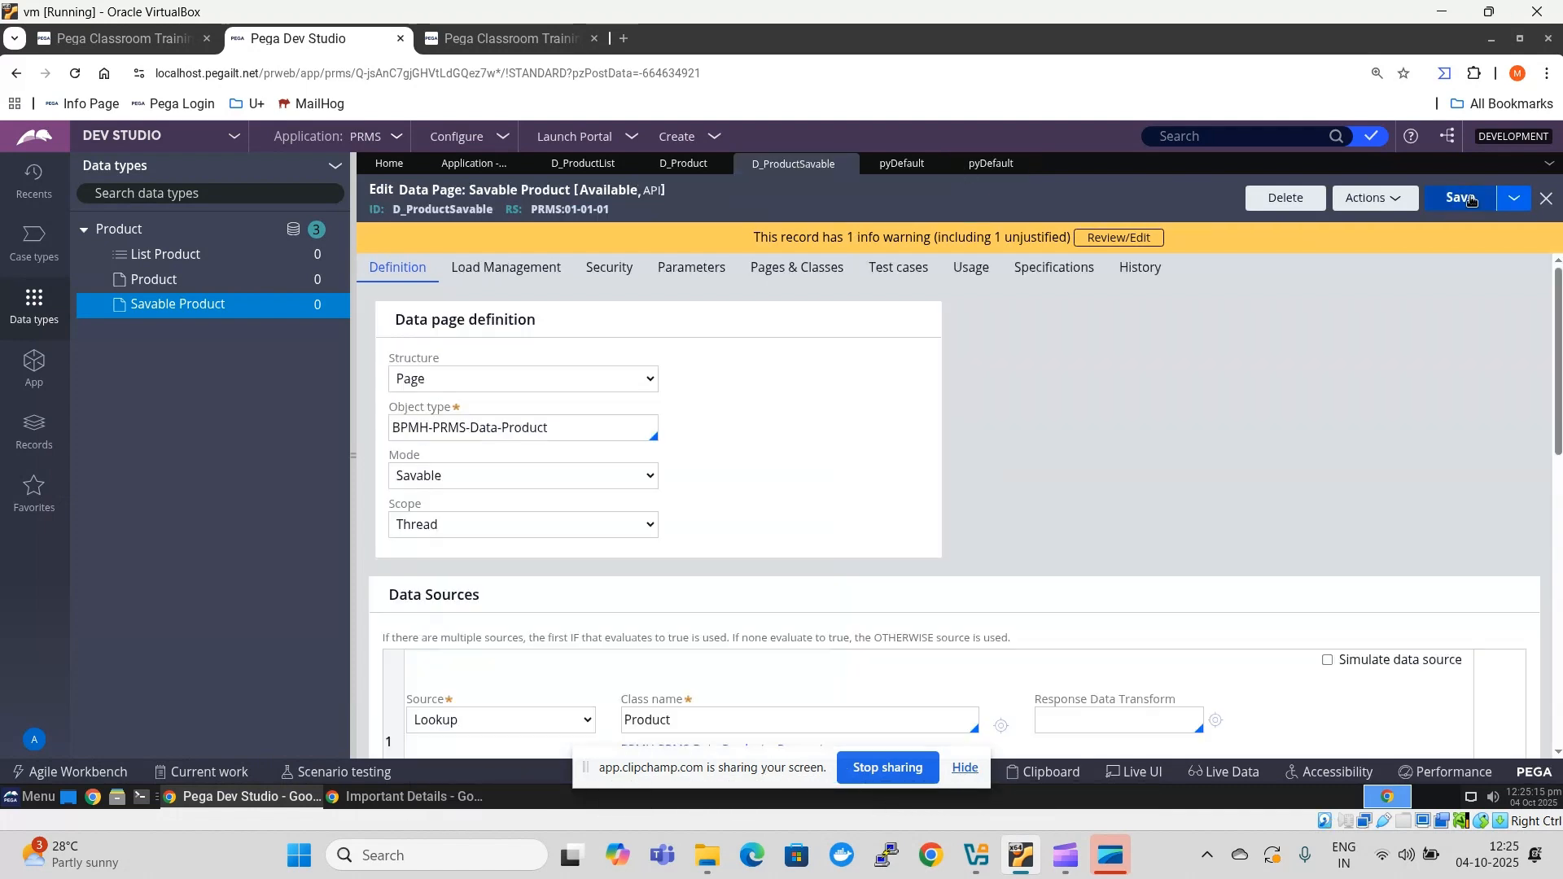
{"action": "left_click", "coordinate": [1470, 199]}
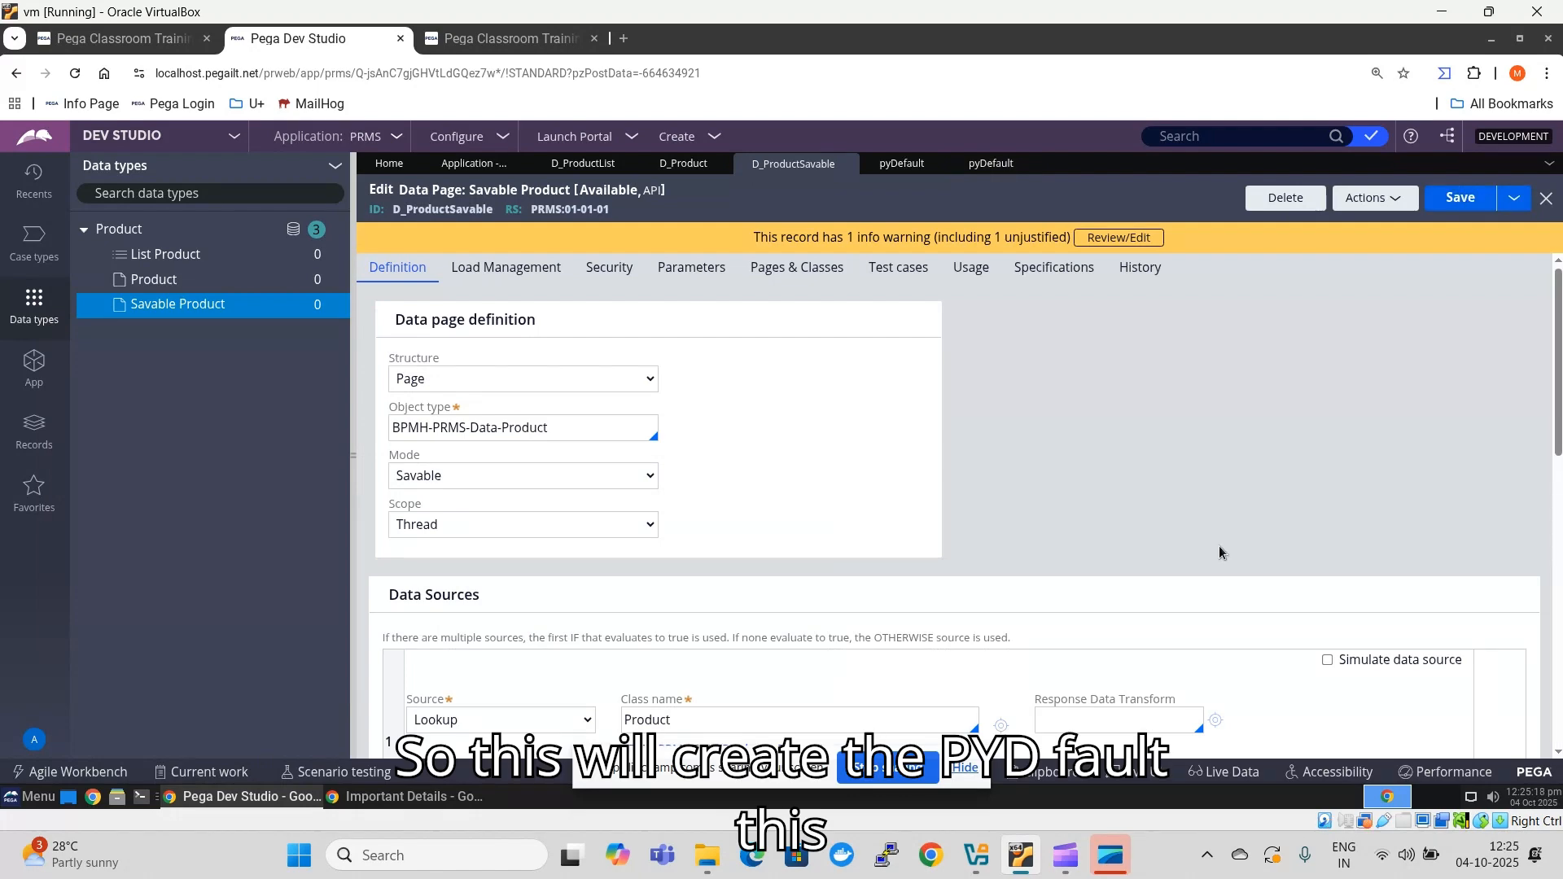
{"action": "scroll", "coordinate": [1218, 547], "scroll_direction": "down", "scroll_amount": 7}
{"action": "scroll", "coordinate": [1218, 552], "scroll_direction": "down", "scroll_amount": 2}
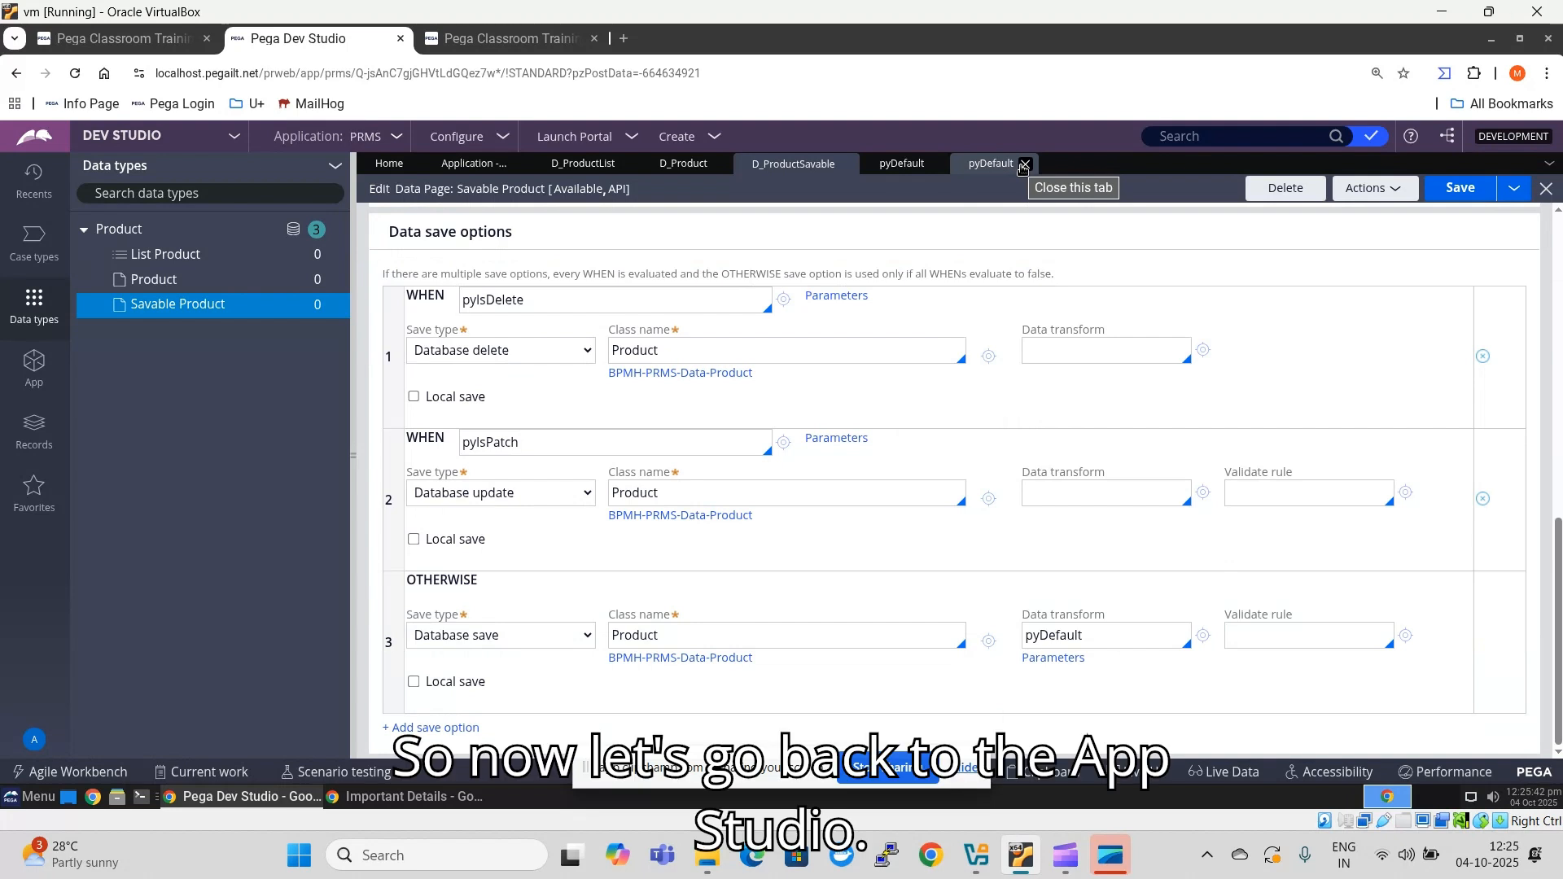
- Switch to App Studio and reload the Product landing page in the Work Portal preview by way of the home page
{"action": "left_click", "coordinate": [131, 135]}
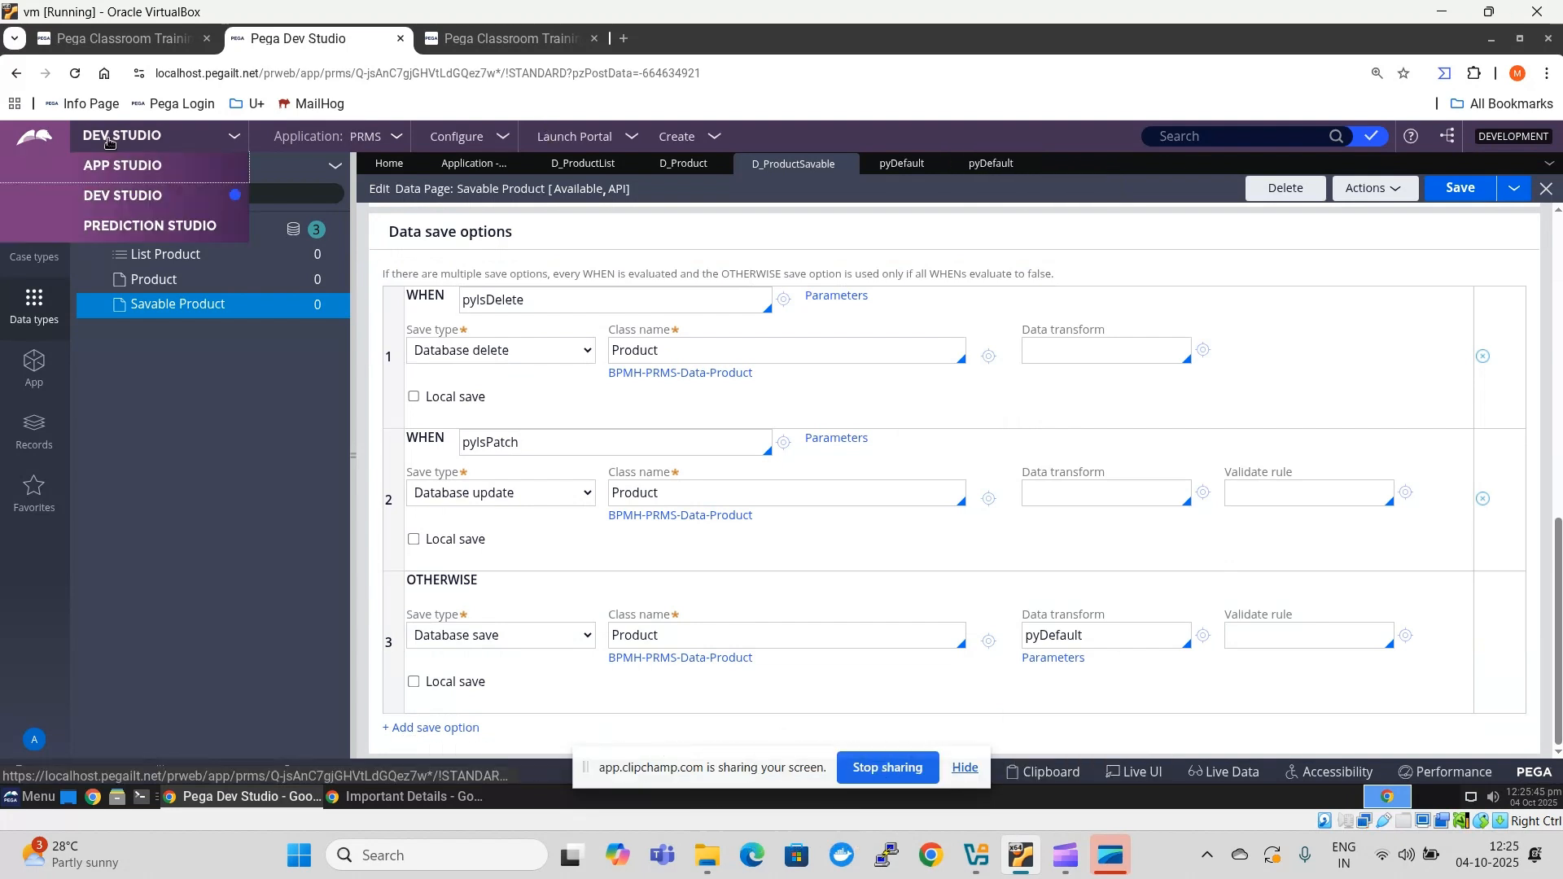
{"action": "left_click", "coordinate": [140, 166]}
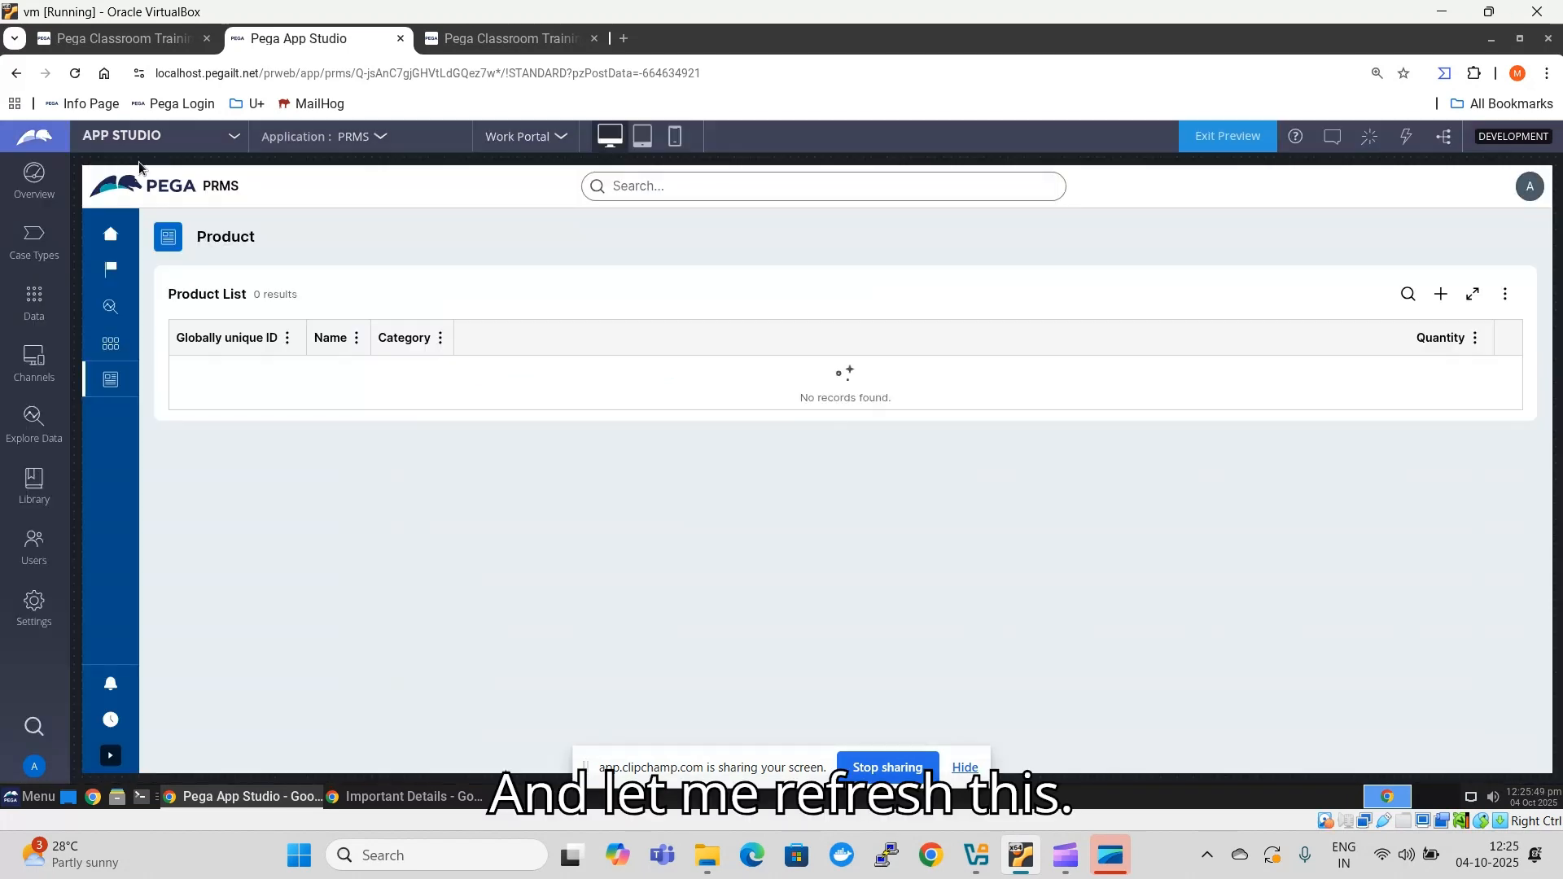
{"action": "left_click", "coordinate": [111, 239]}
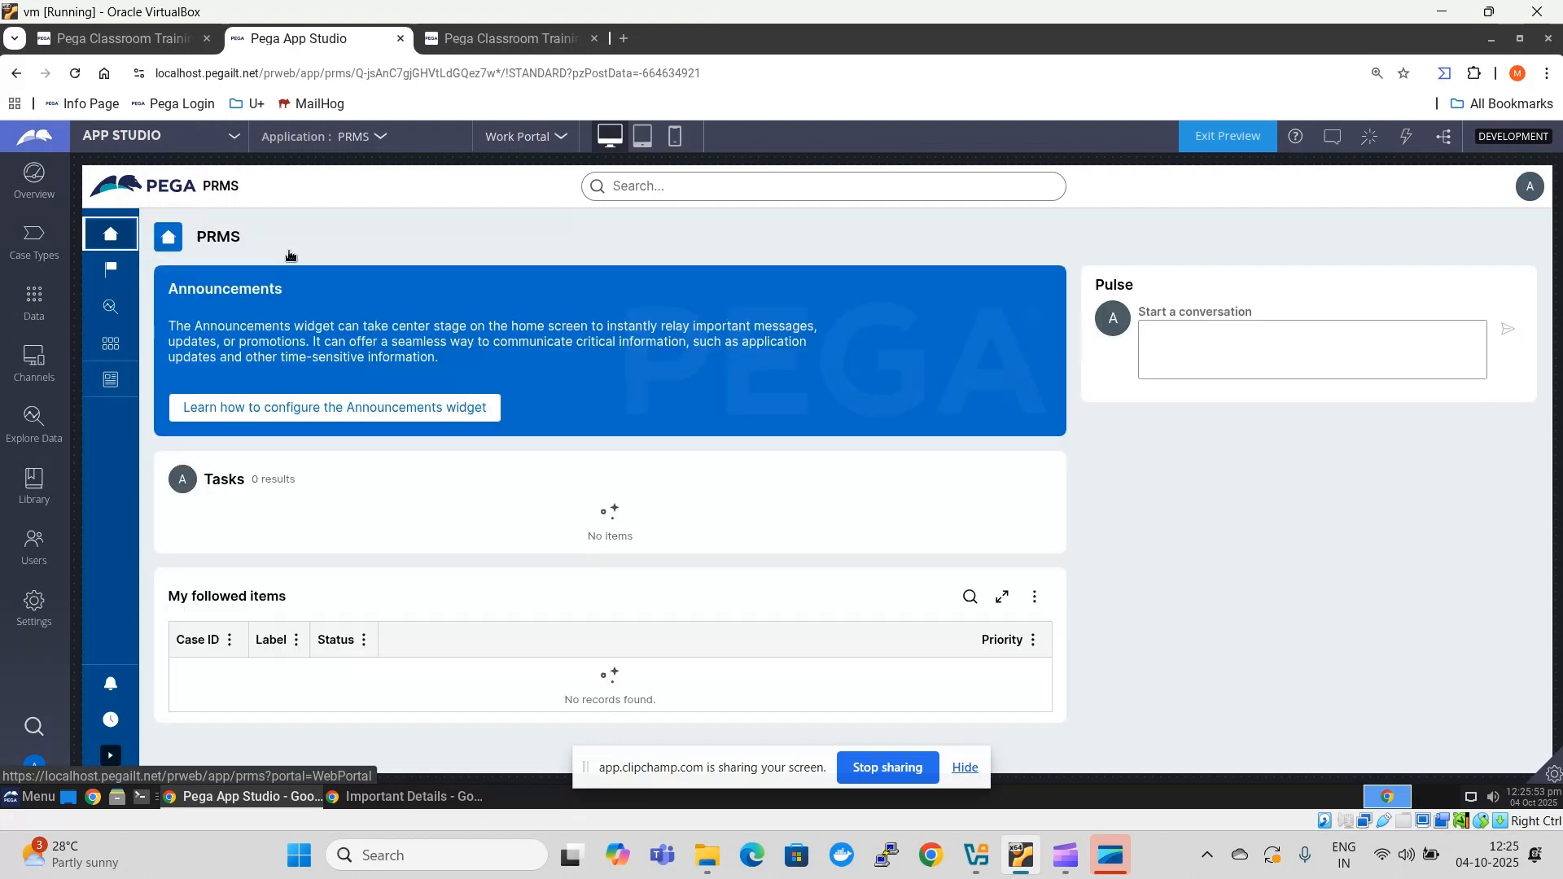
{"action": "left_click", "coordinate": [111, 383]}
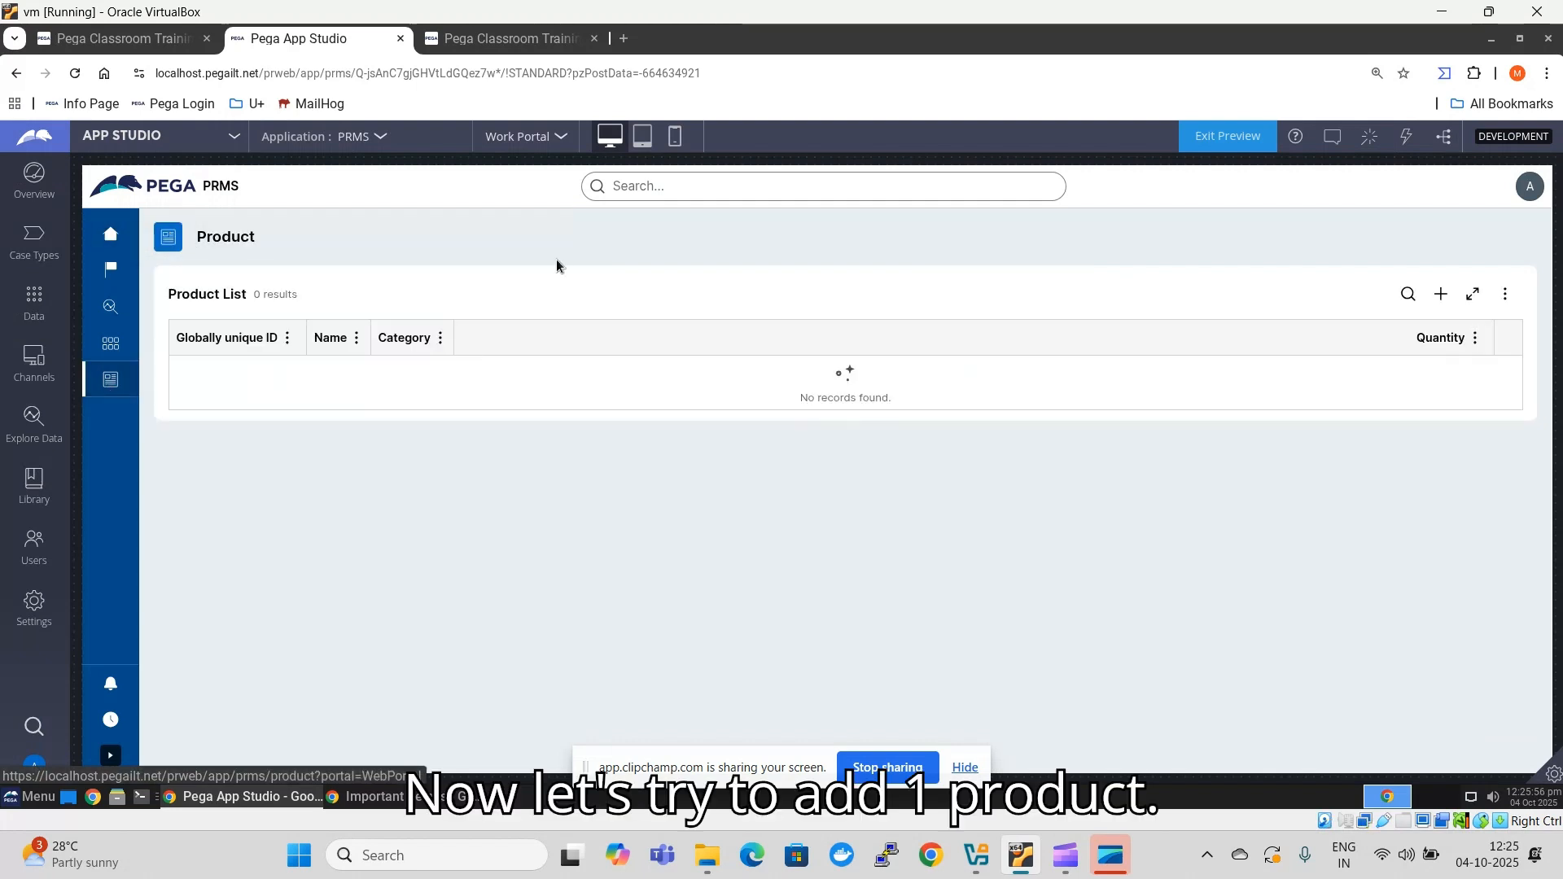
- Add a product record named Tshirt with quantity 300 and category Fashion, and submit it
{"action": "left_click", "coordinate": [1443, 294]}
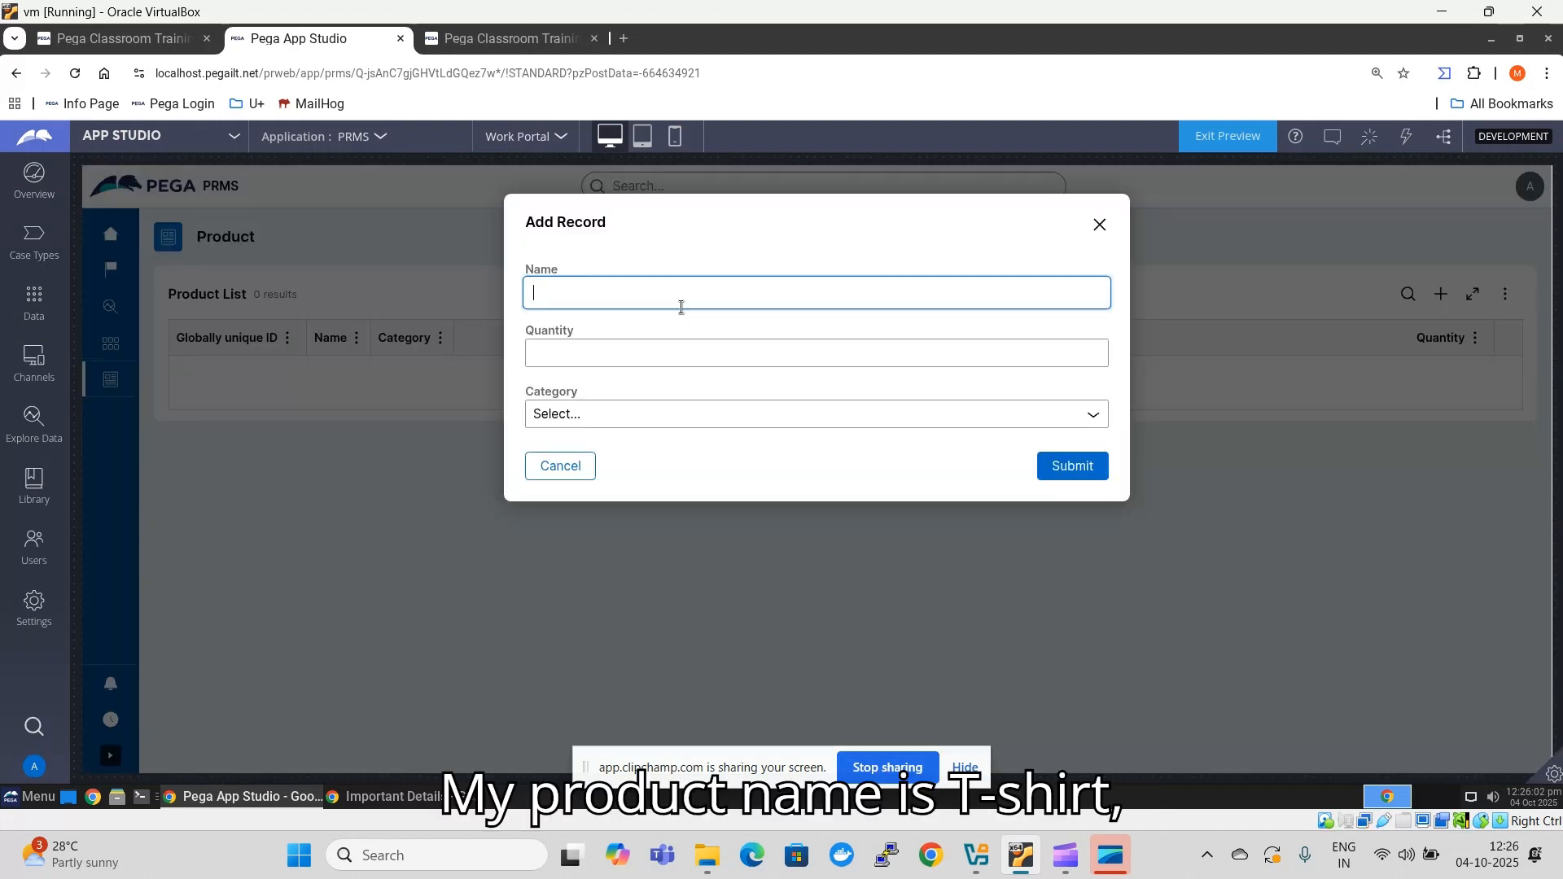
{"action": "type", "text": "Tshor"}
{"action": "key", "text": "BackSpace"}
{"action": "key", "text": "BackSpace"}
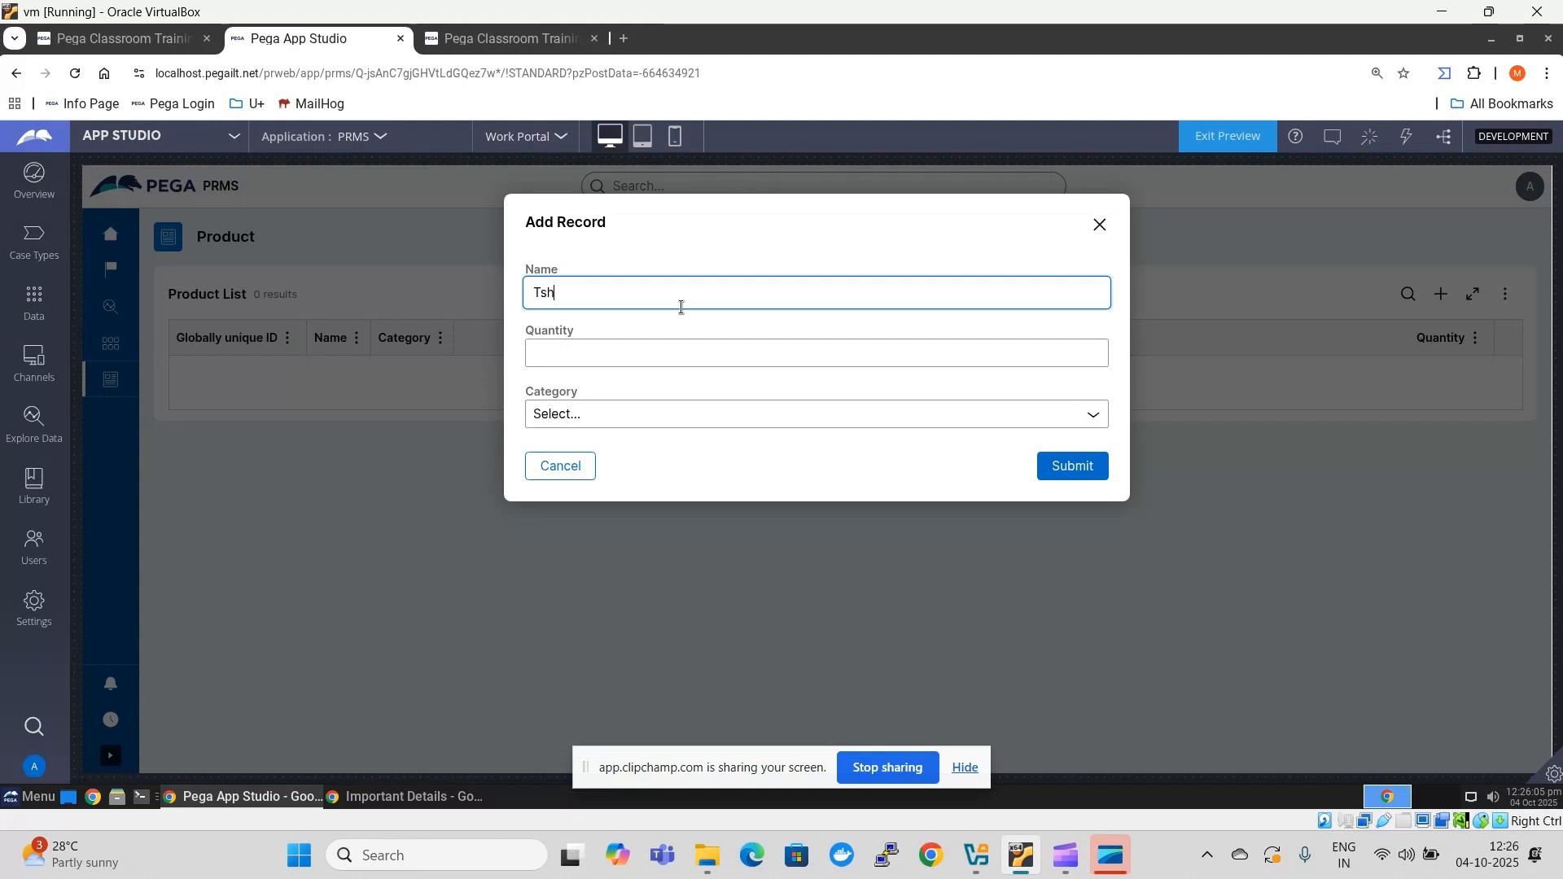
{"action": "type", "text": "irt"}
{"action": "left_click", "coordinate": [651, 359]}
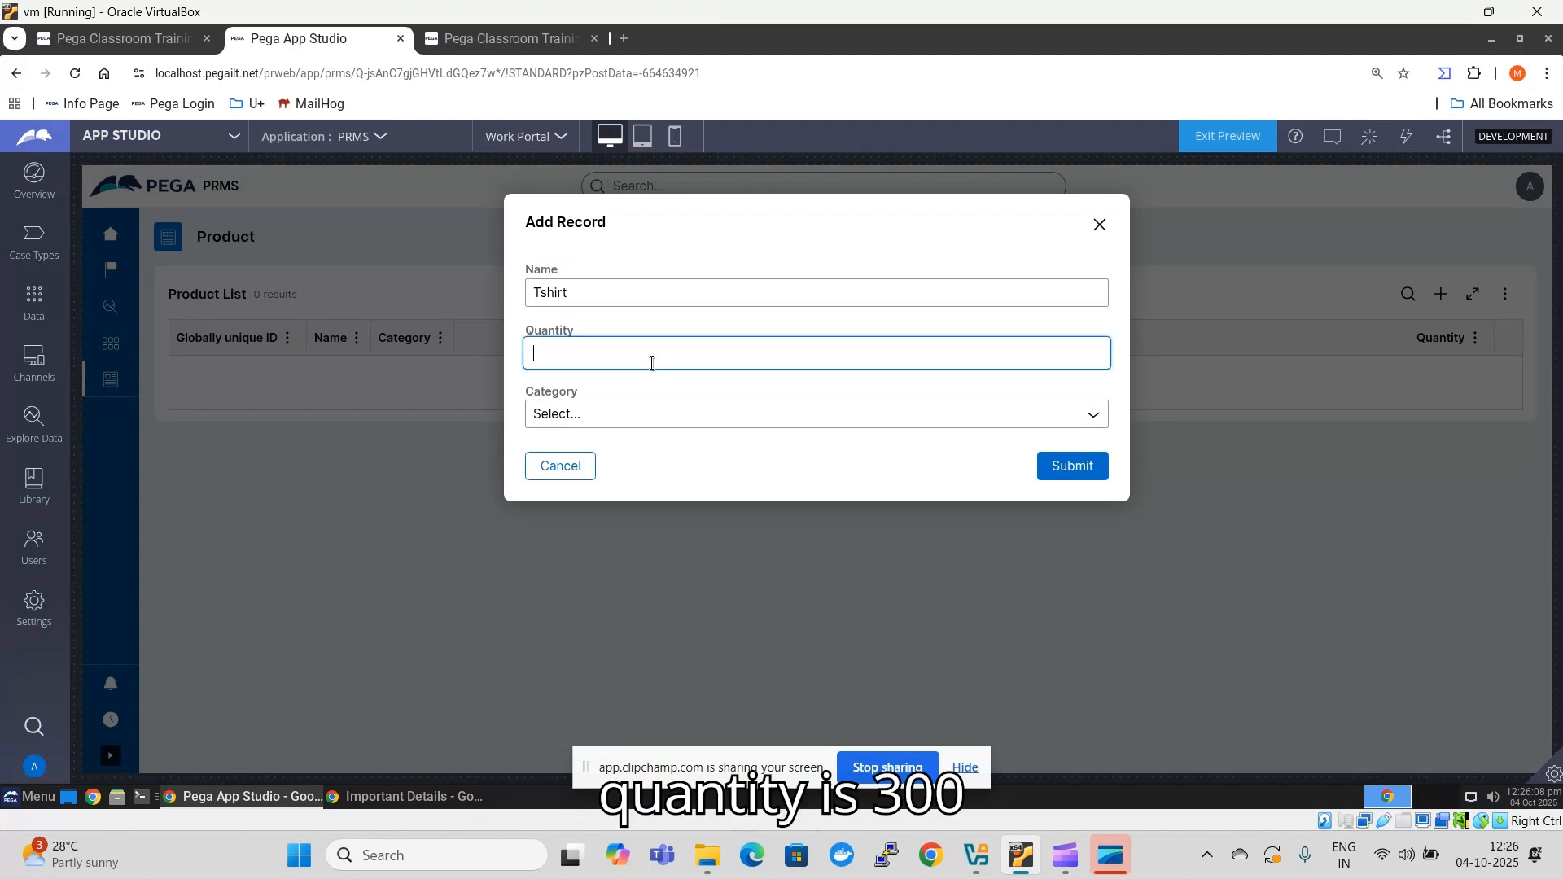
{"action": "type", "text": "300"}
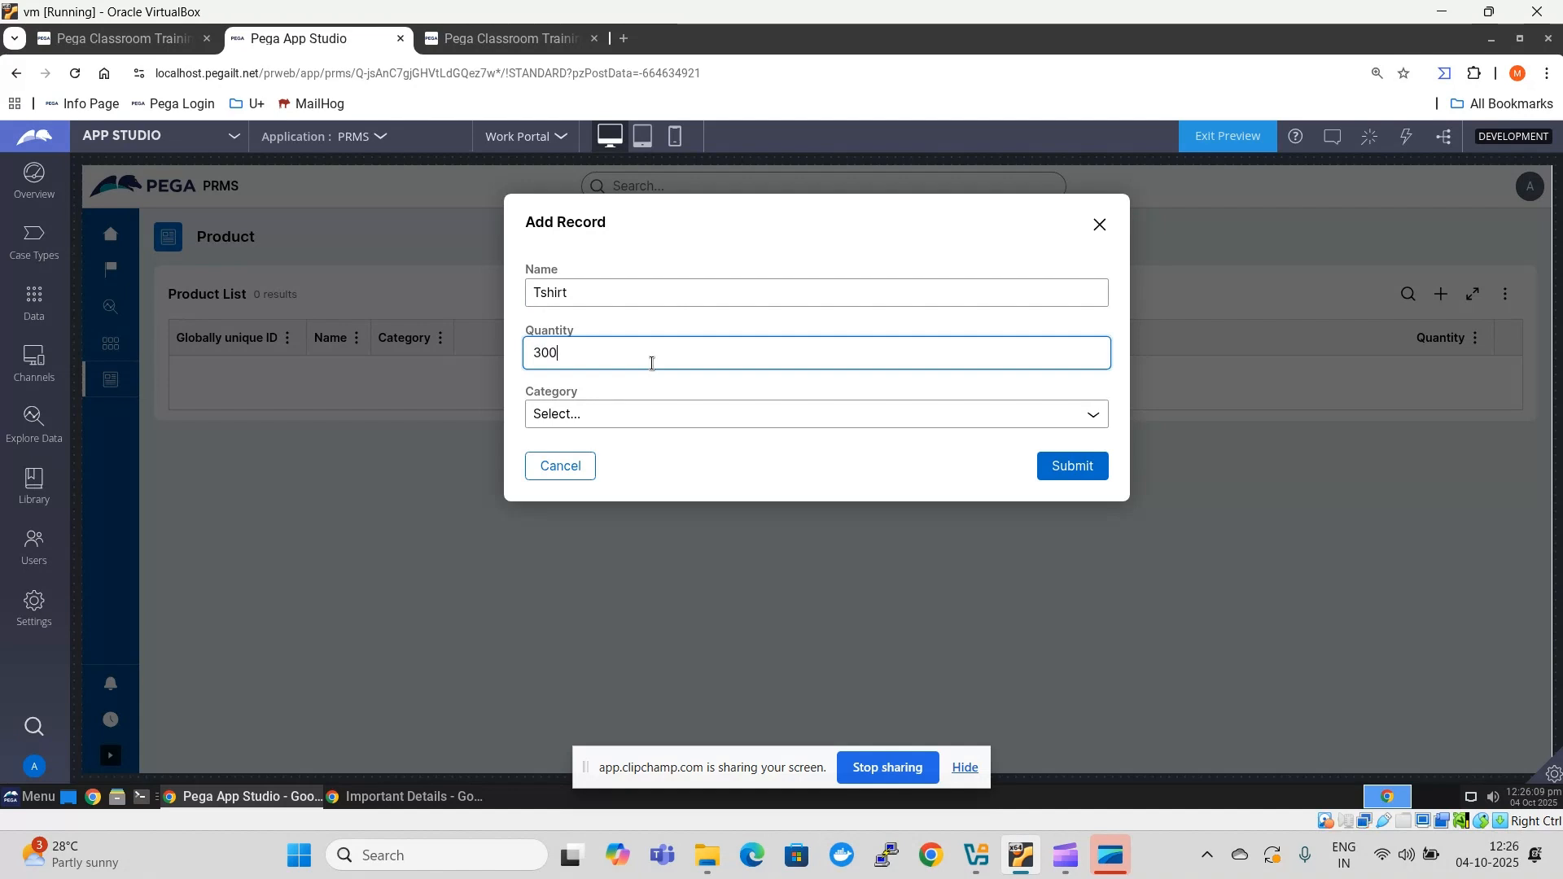
{"action": "left_click", "coordinate": [650, 416]}
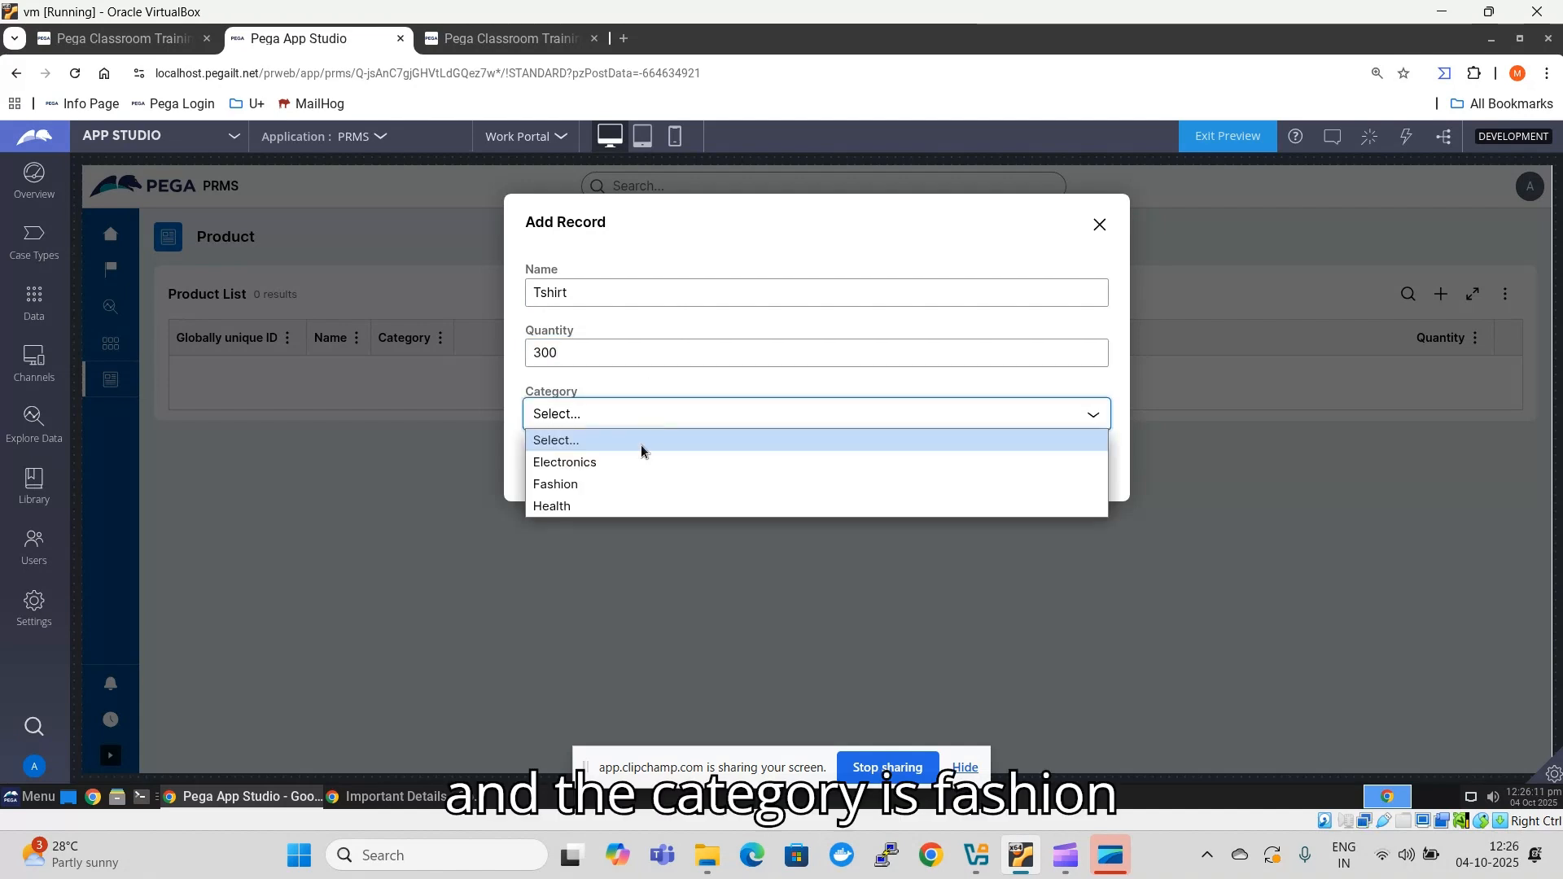
{"action": "left_click", "coordinate": [633, 483]}
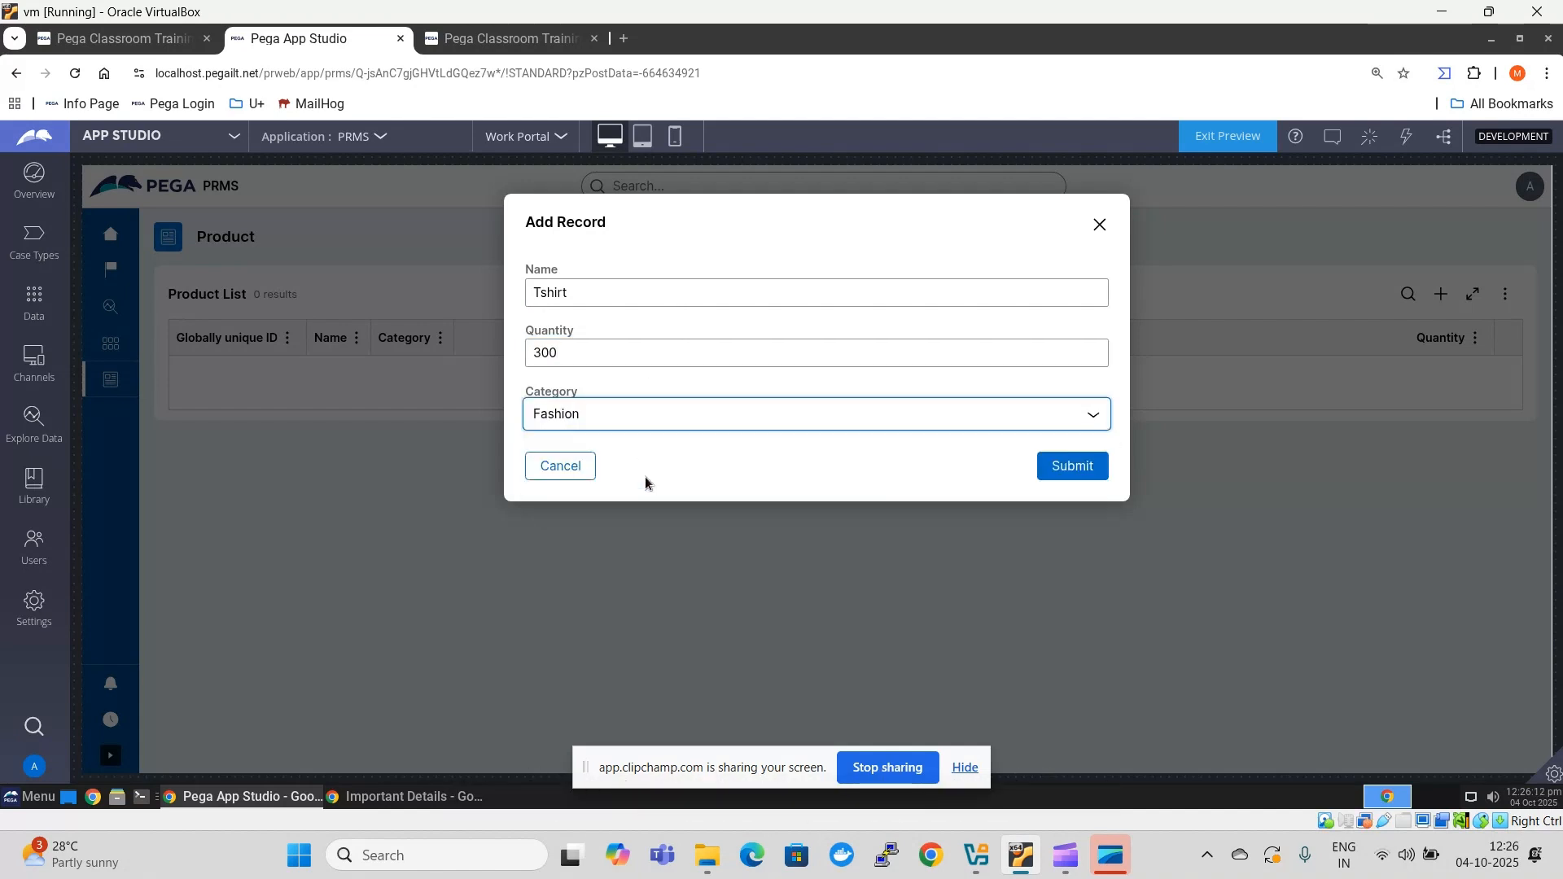
{"action": "left_click", "coordinate": [1096, 470]}
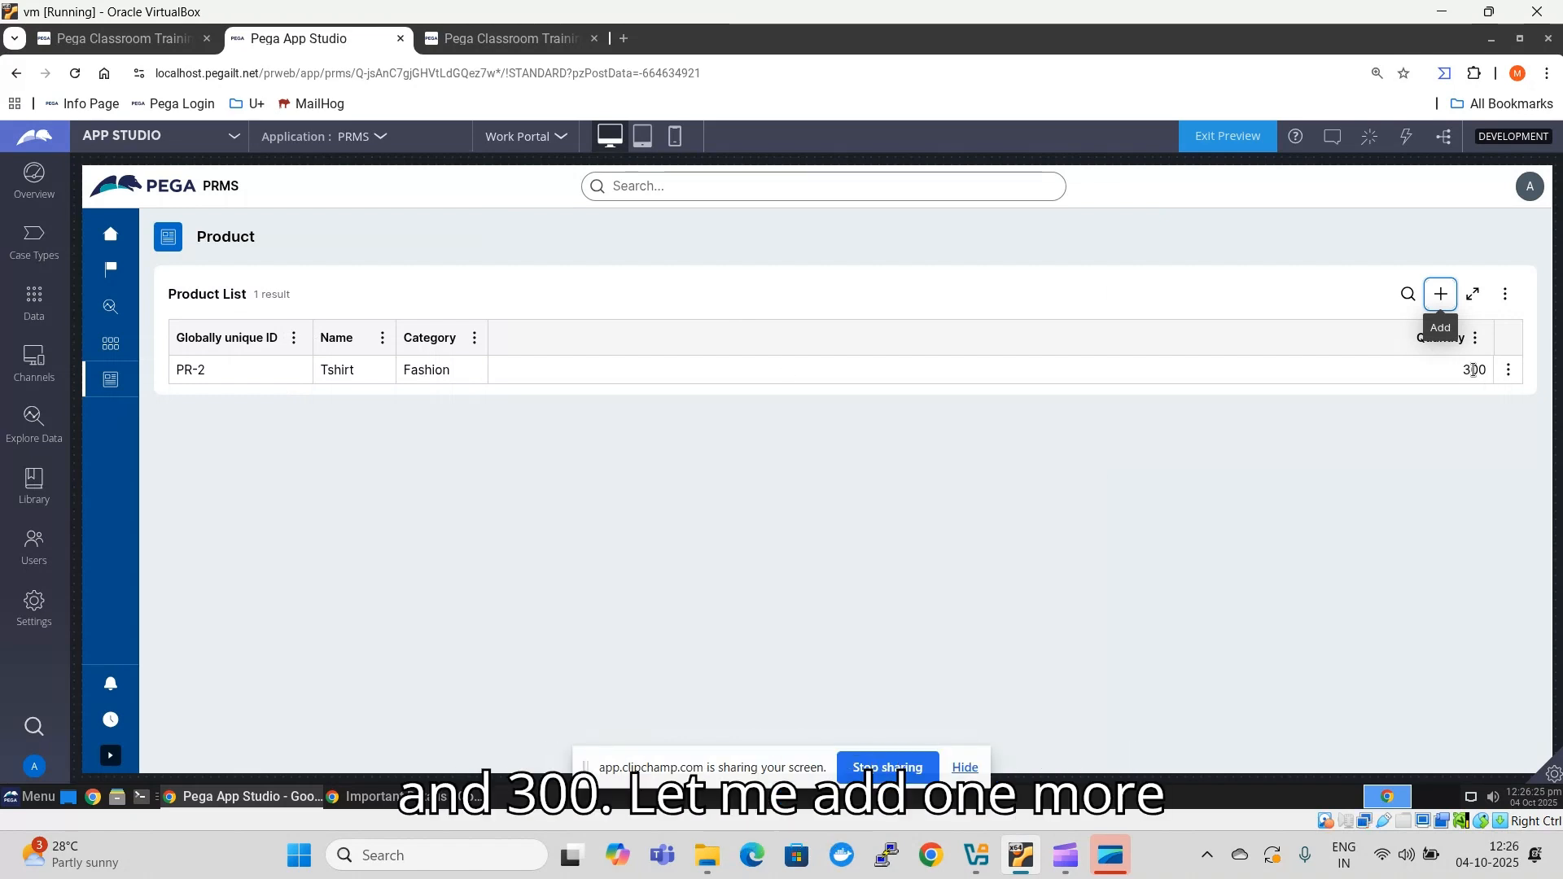
- Add a product record named Air Cooler with quantity 10 and category Electronics, and submit it
{"action": "left_click", "coordinate": [1441, 294]}
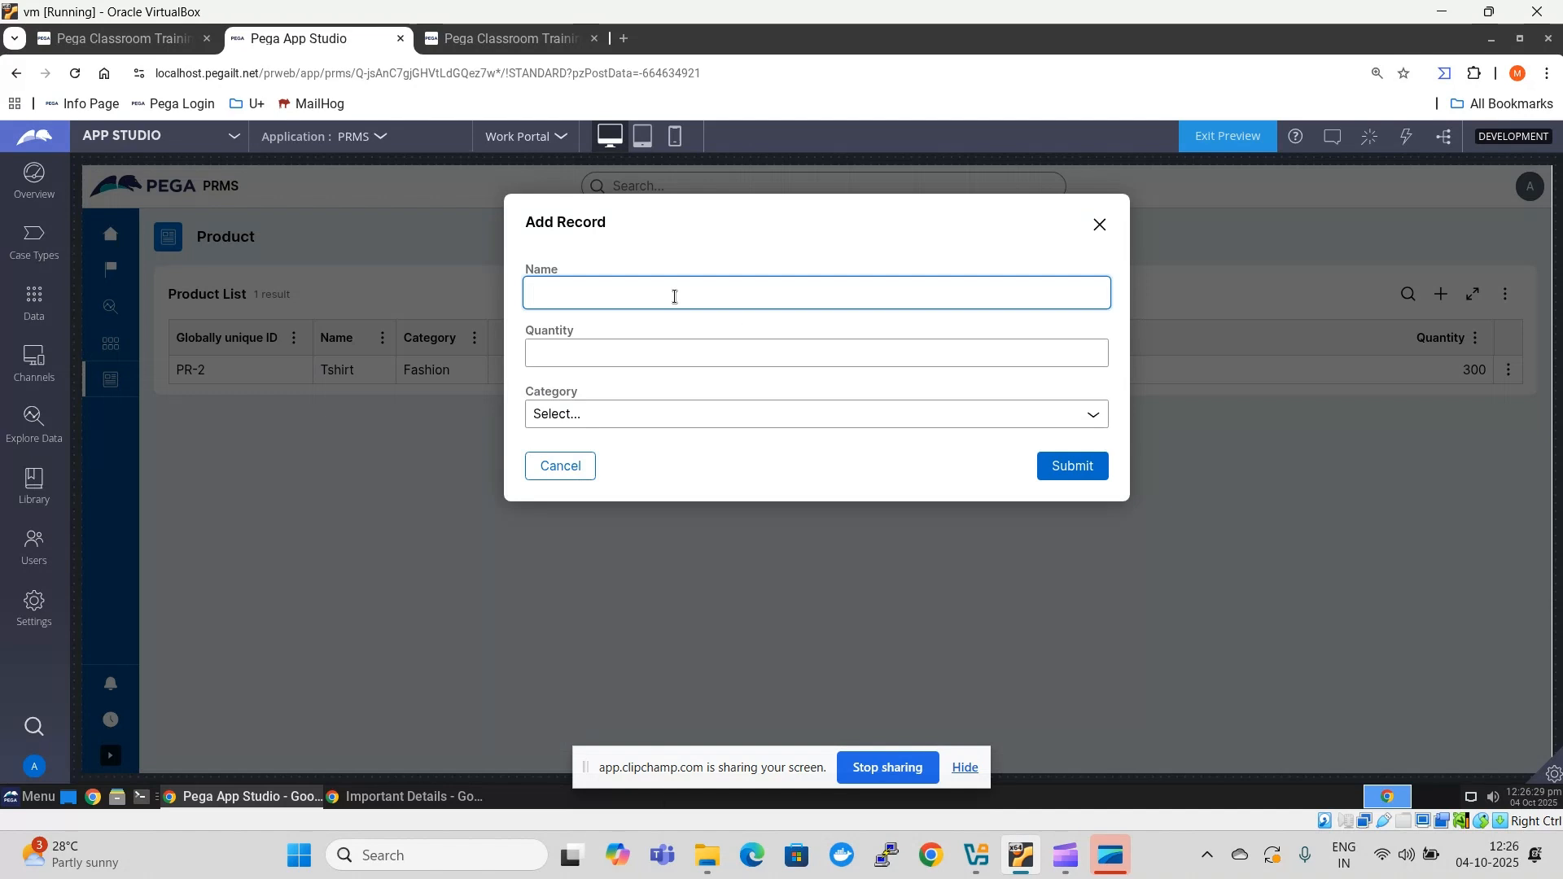
{"action": "type", "text": "Air Cool"}
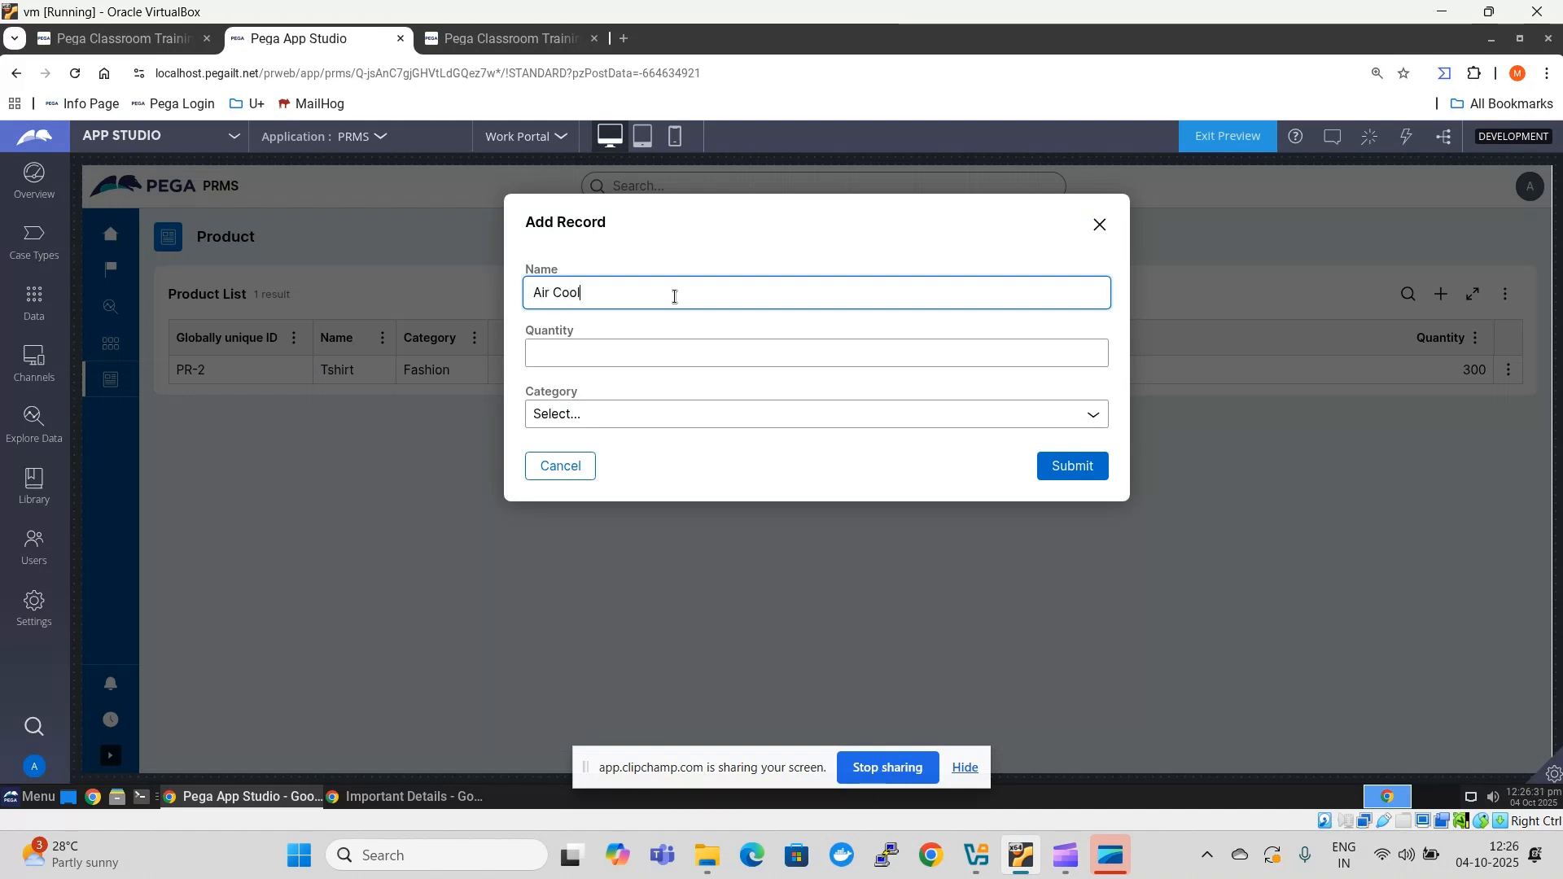
{"action": "type", "text": "er"}
{"action": "left_click", "coordinate": [651, 358]}
{"action": "type", "text": "1"}
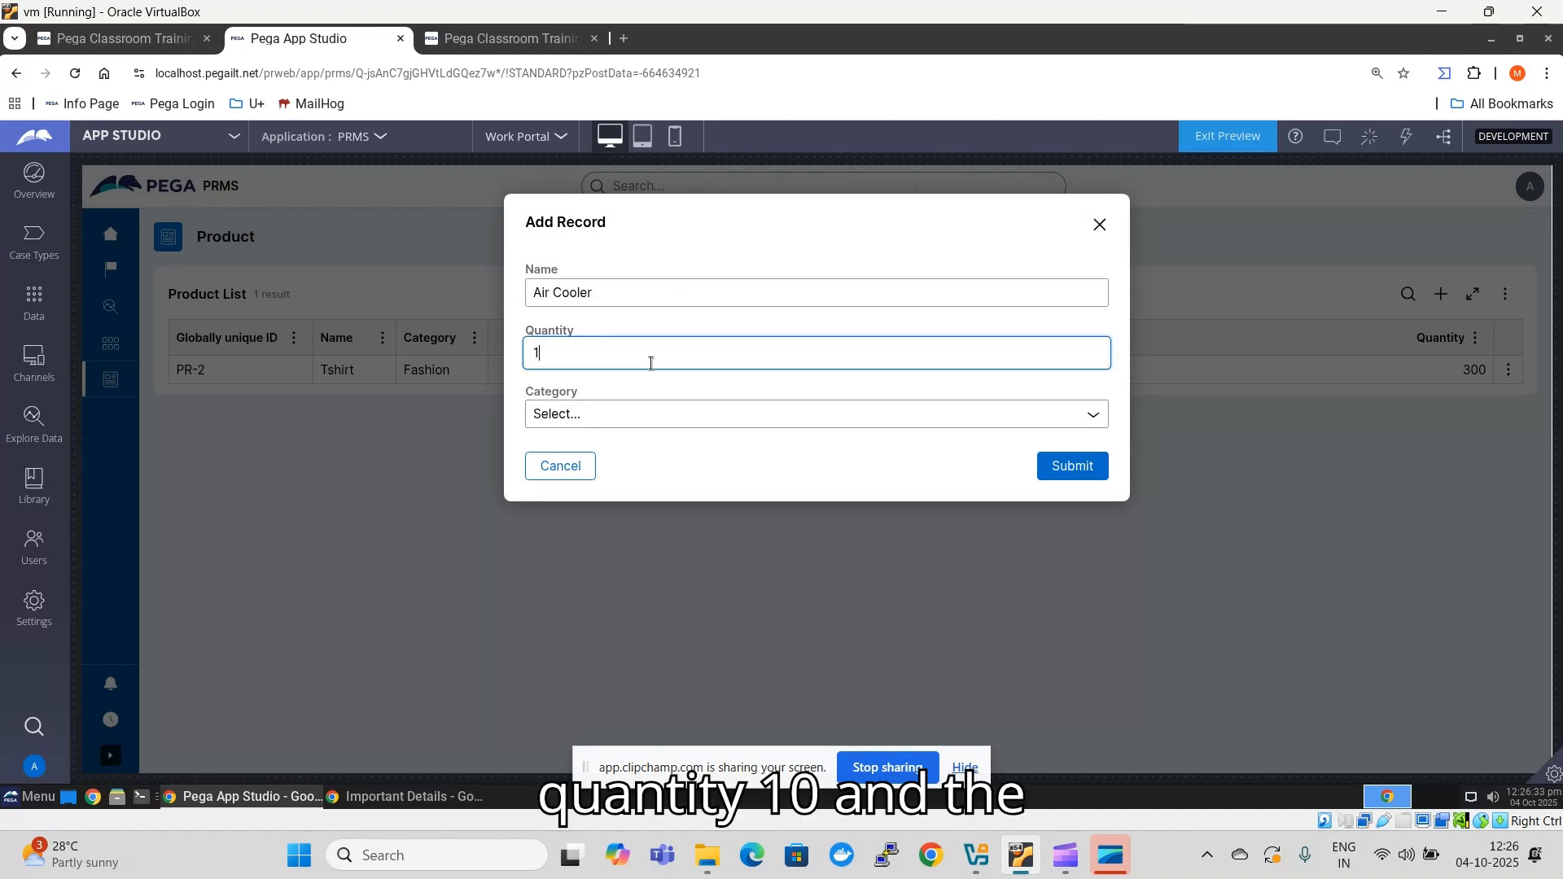
{"action": "type", "text": "0"}
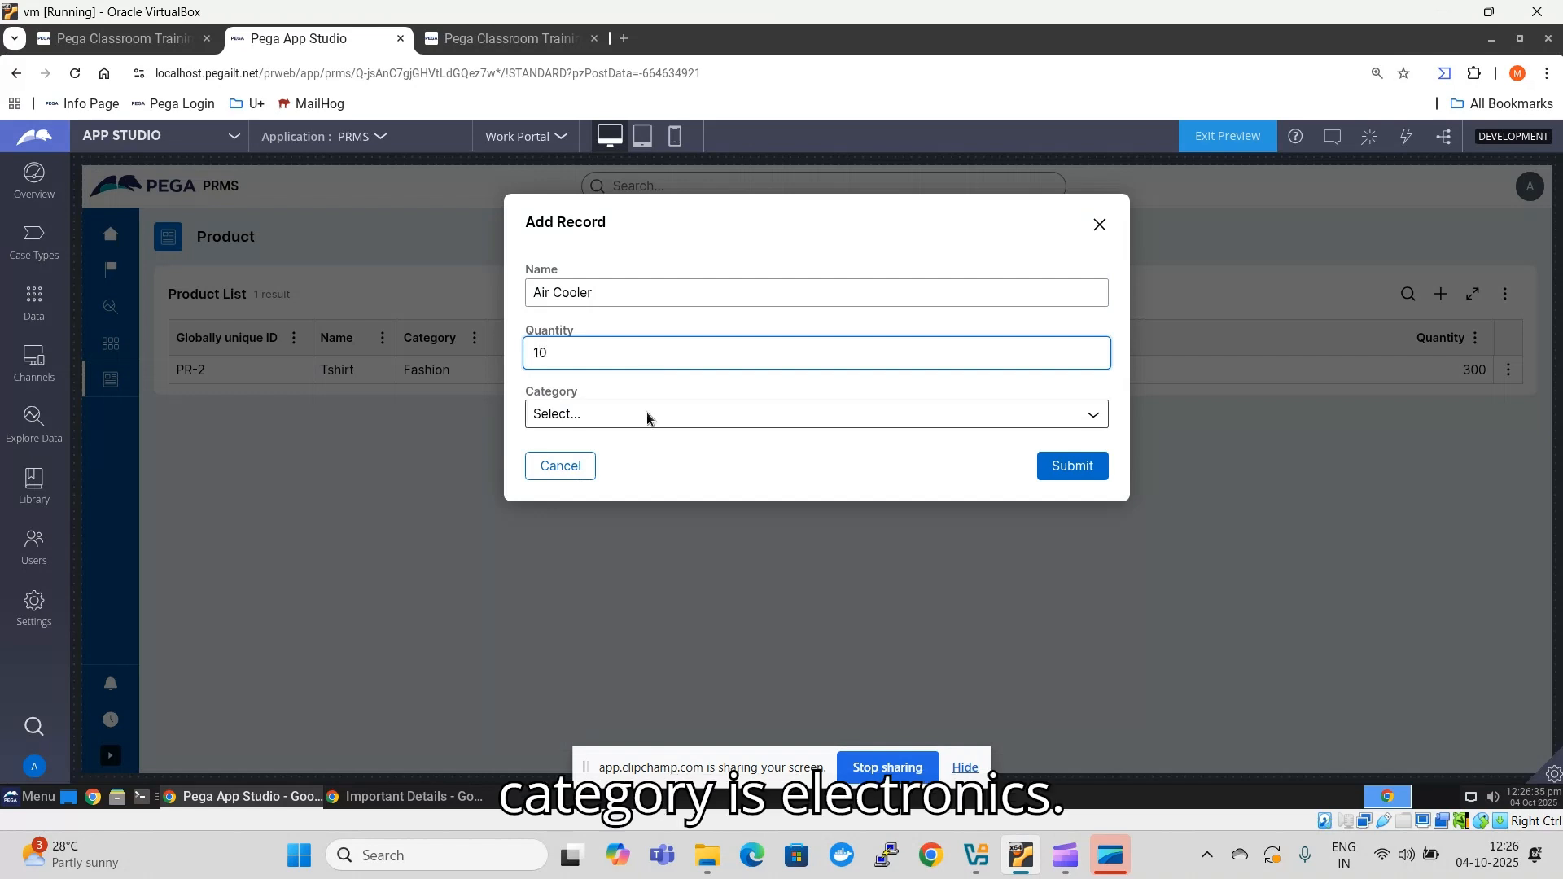
{"action": "left_click", "coordinate": [648, 415]}
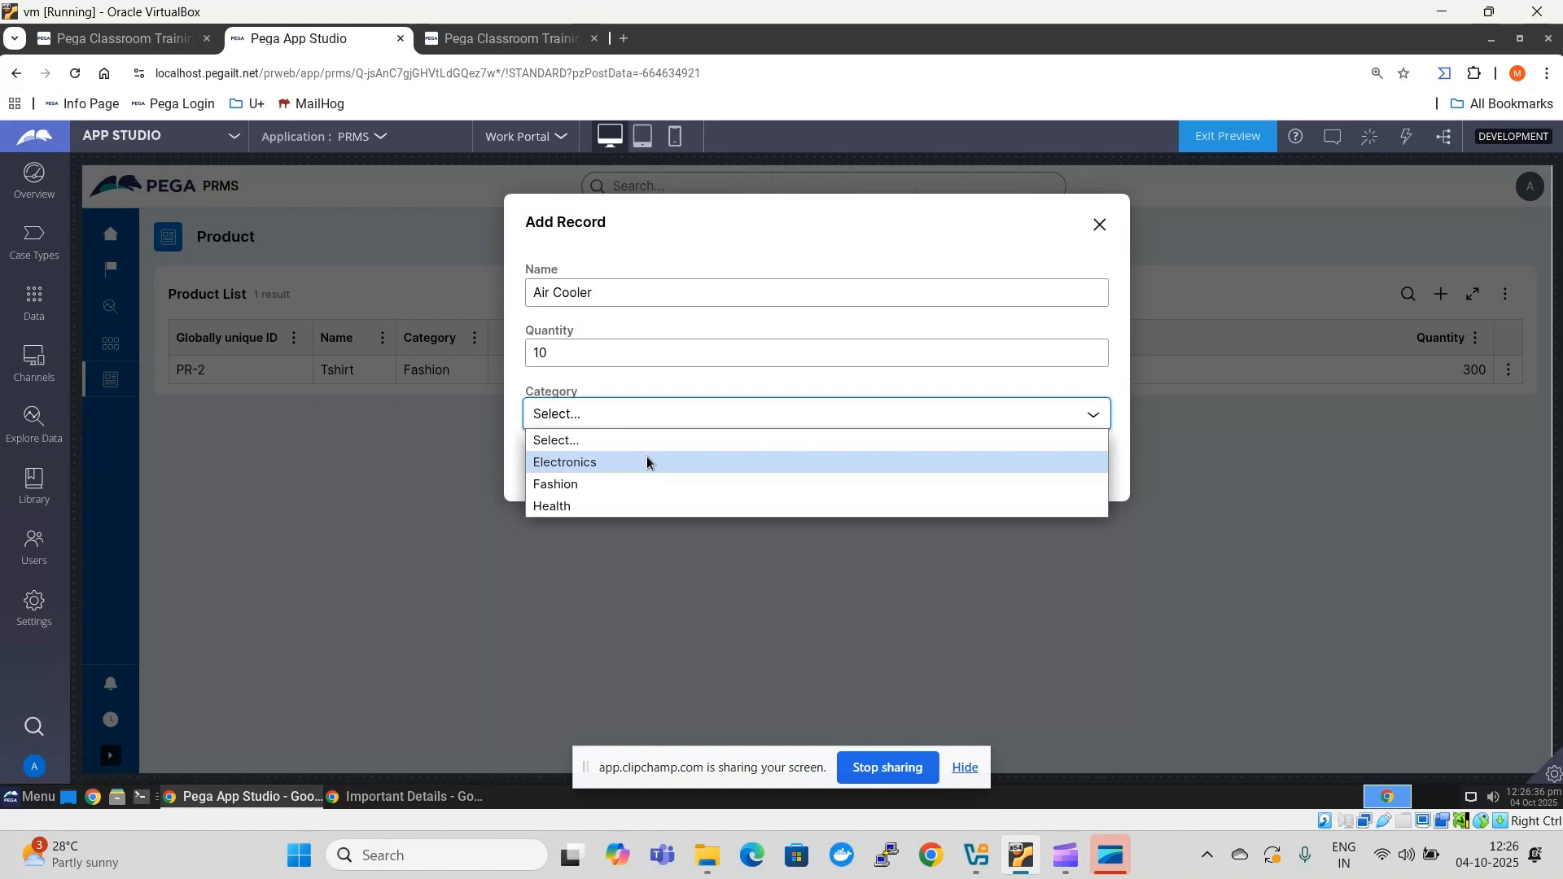
{"action": "left_click", "coordinate": [647, 461]}
{"action": "left_click", "coordinate": [1066, 468]}
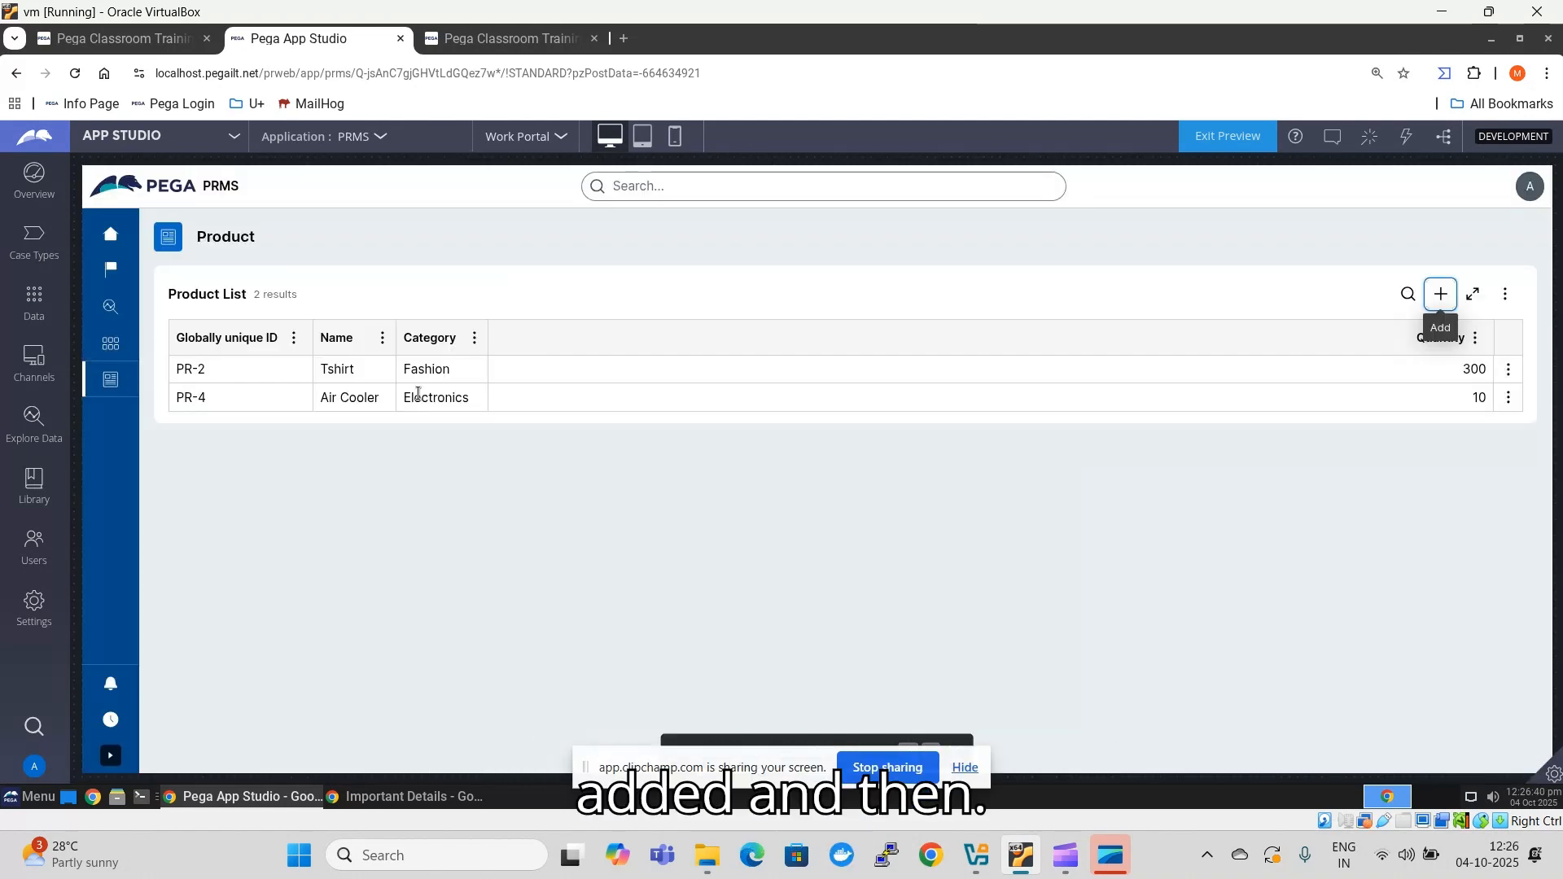
- Add a product record named Laptop with quantity 100 and category Electronics, and submit it
{"action": "left_click", "coordinate": [1440, 296]}
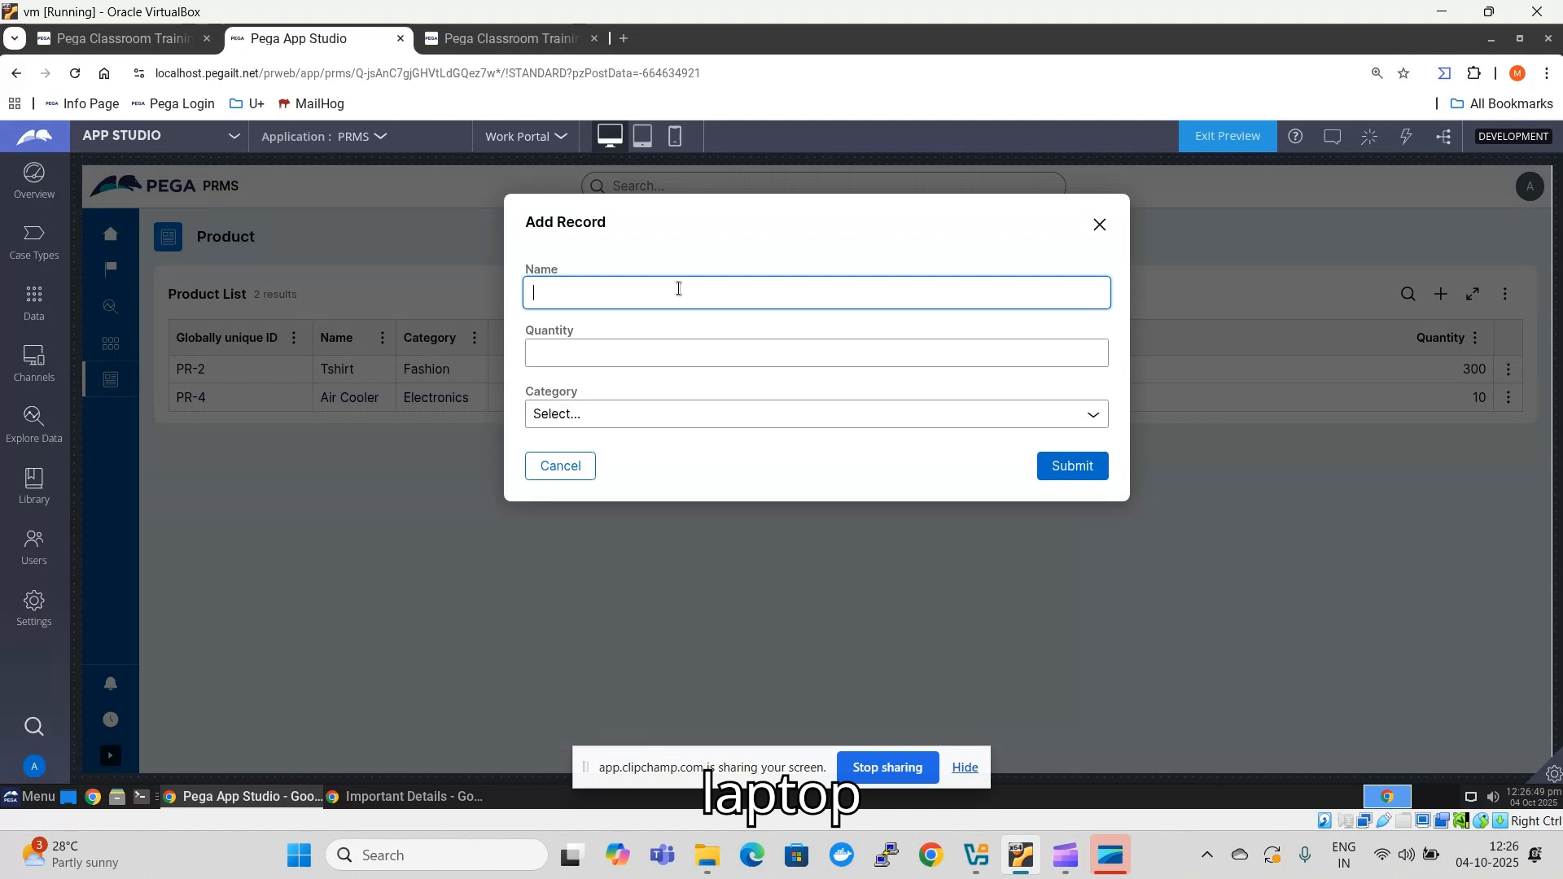
{"action": "type", "text": "Lapt"}
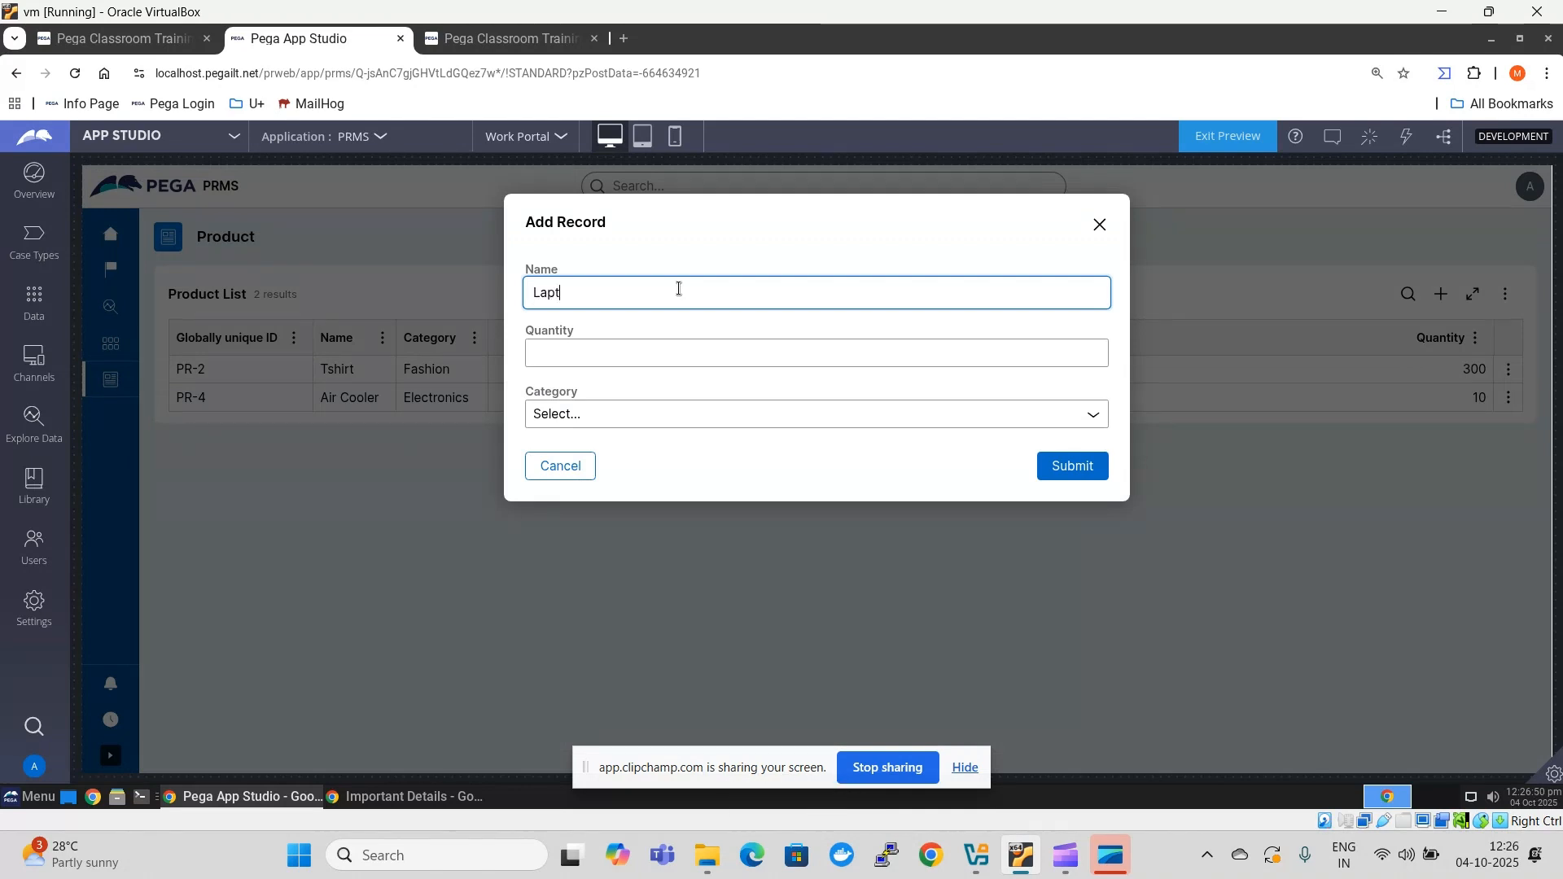
{"action": "type", "text": "op"}
{"action": "key", "text": "Tab"}
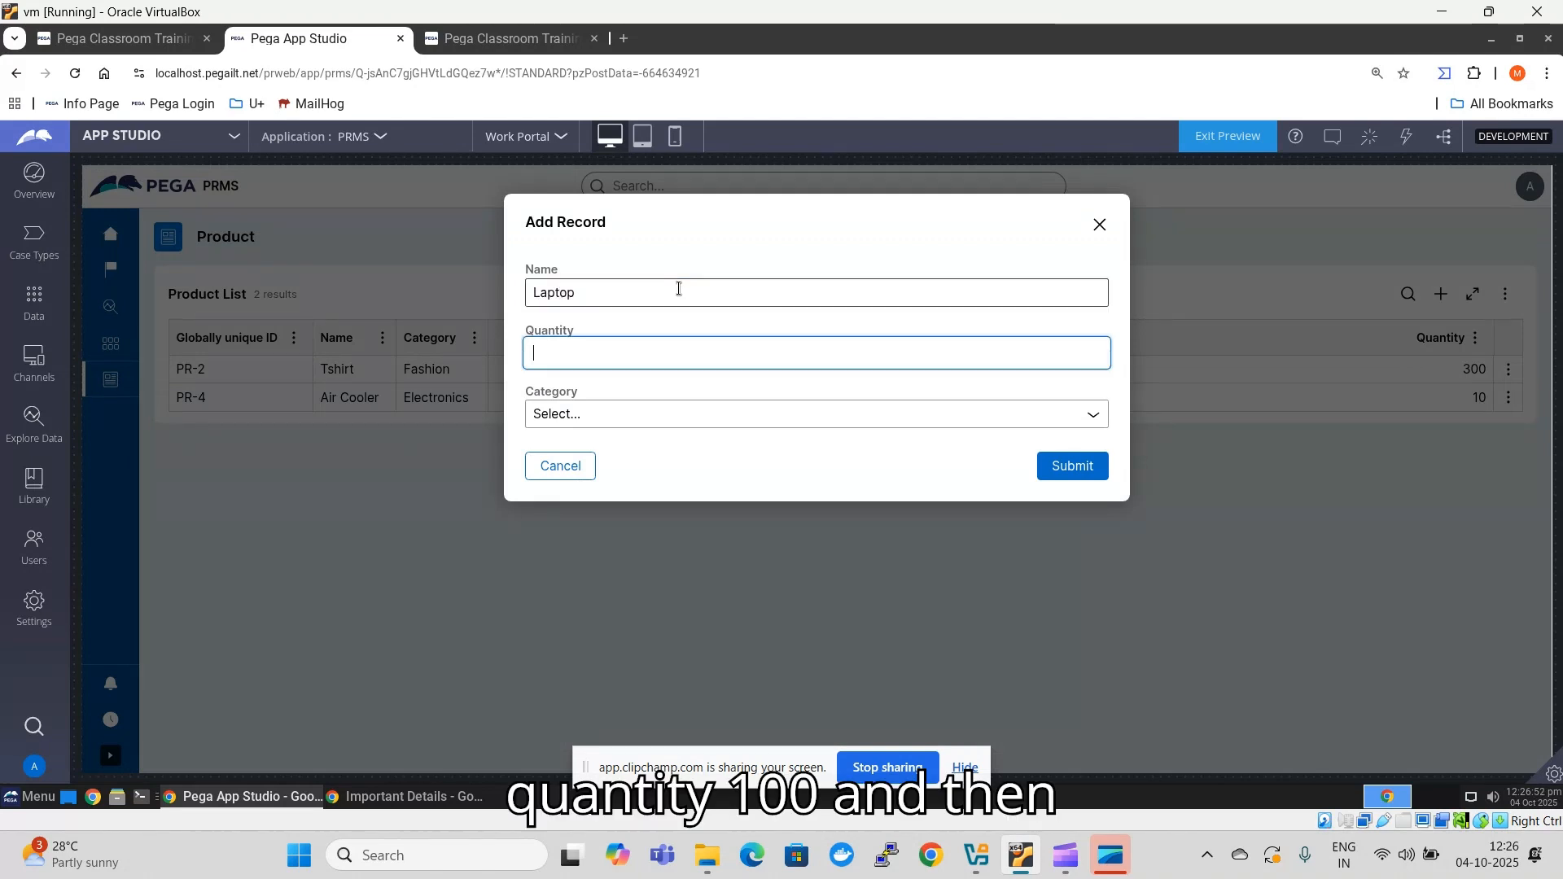
{"action": "type", "text": "100"}
{"action": "key", "text": "Tab"}
{"action": "key", "text": "Down"}
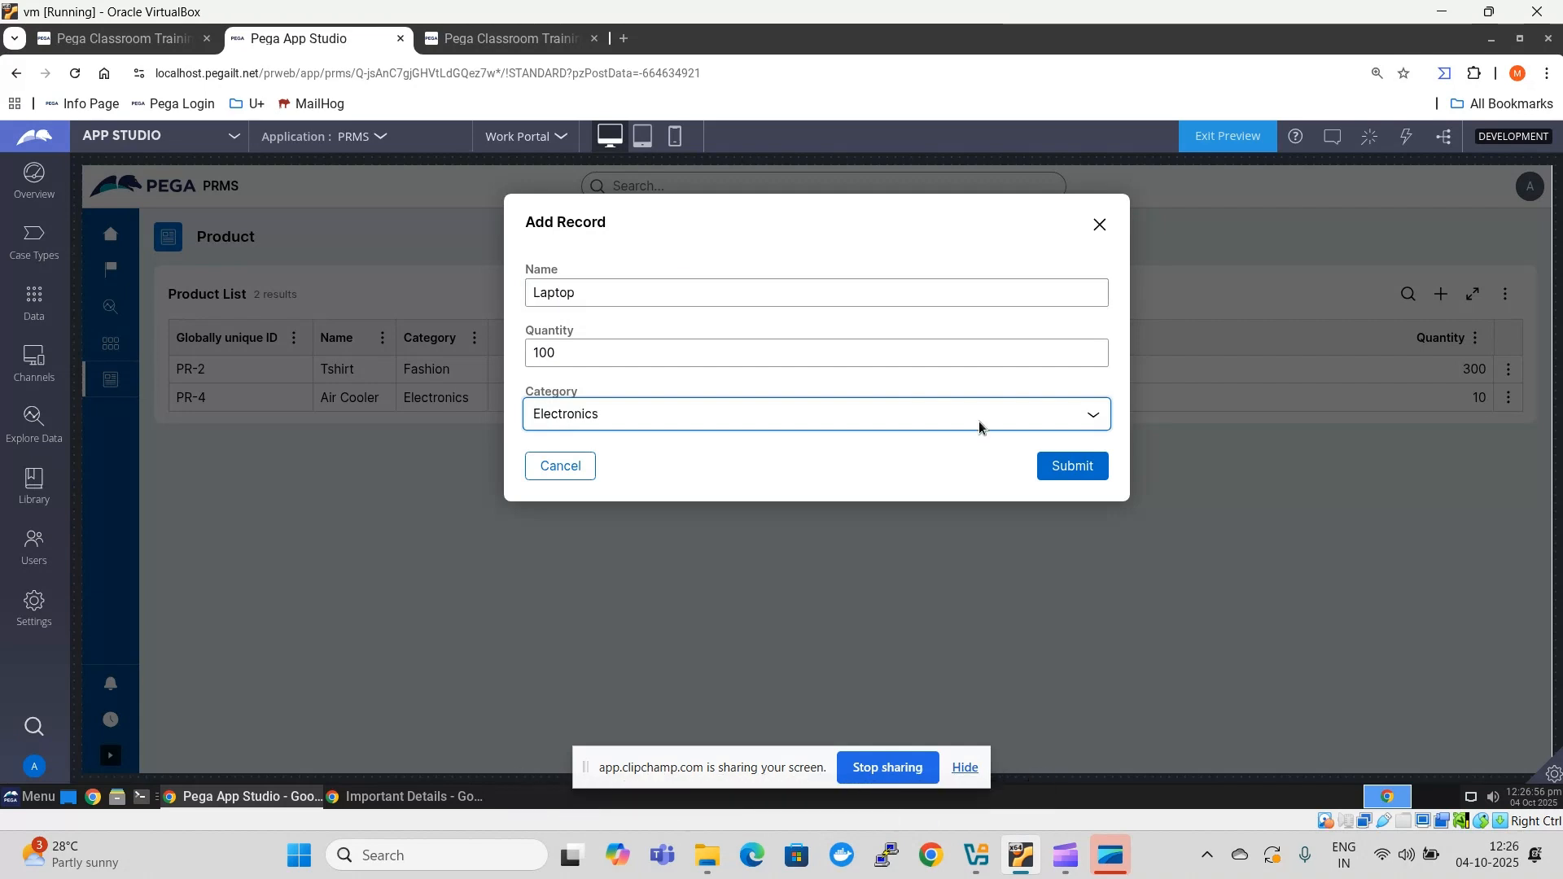
{"action": "left_click", "coordinate": [1073, 465]}
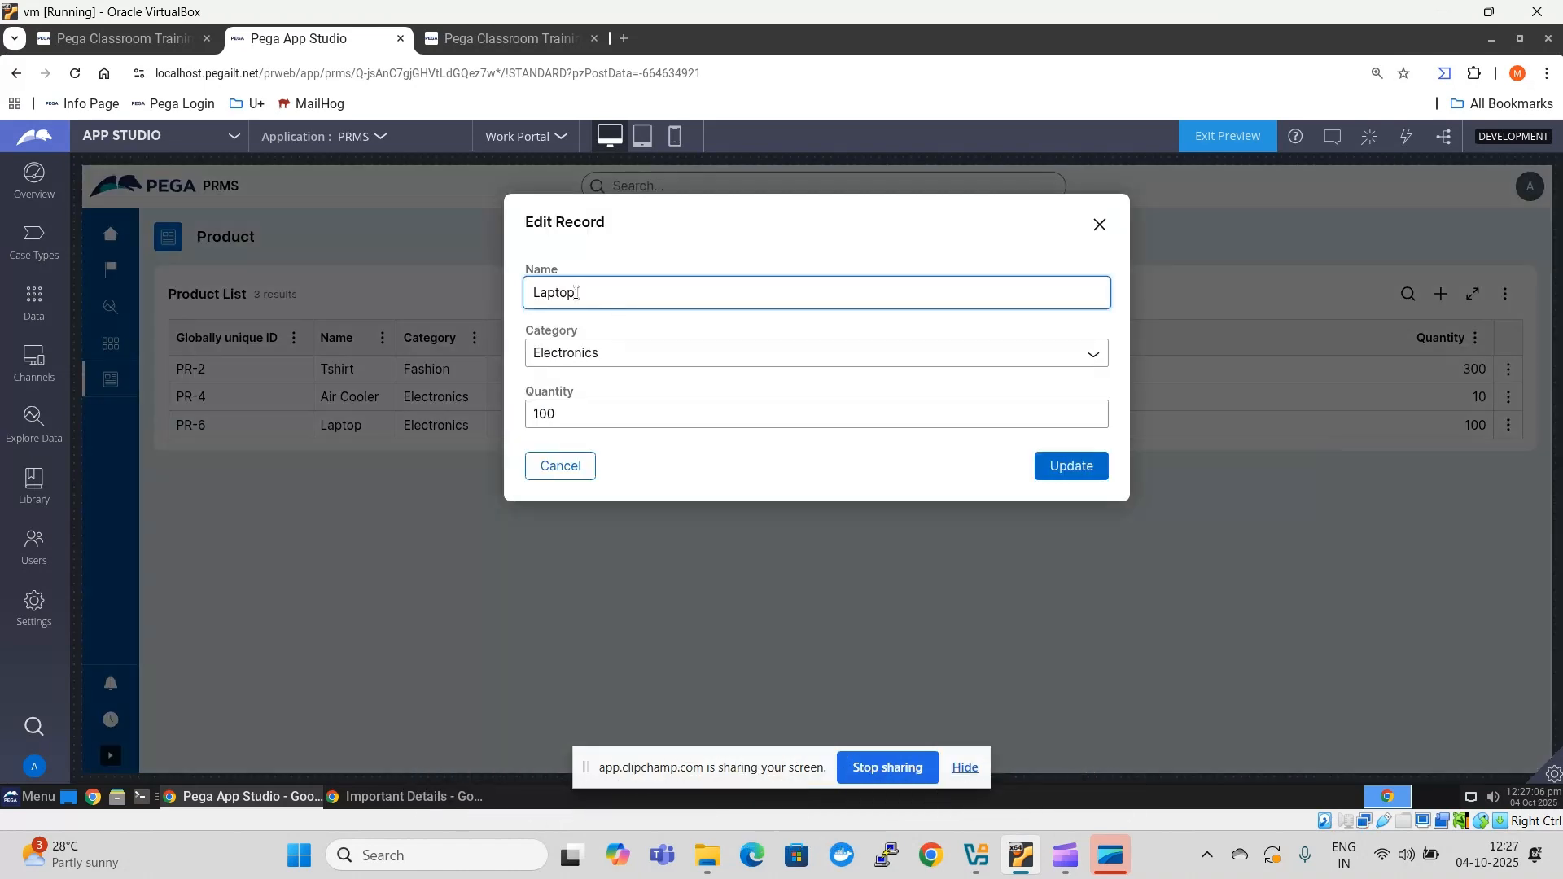
- Edit the Laptop record, rename the product to Refrigerator and update it
{"action": "left_click_drag", "start_coordinate": [590, 297], "coordinate": [521, 296]}
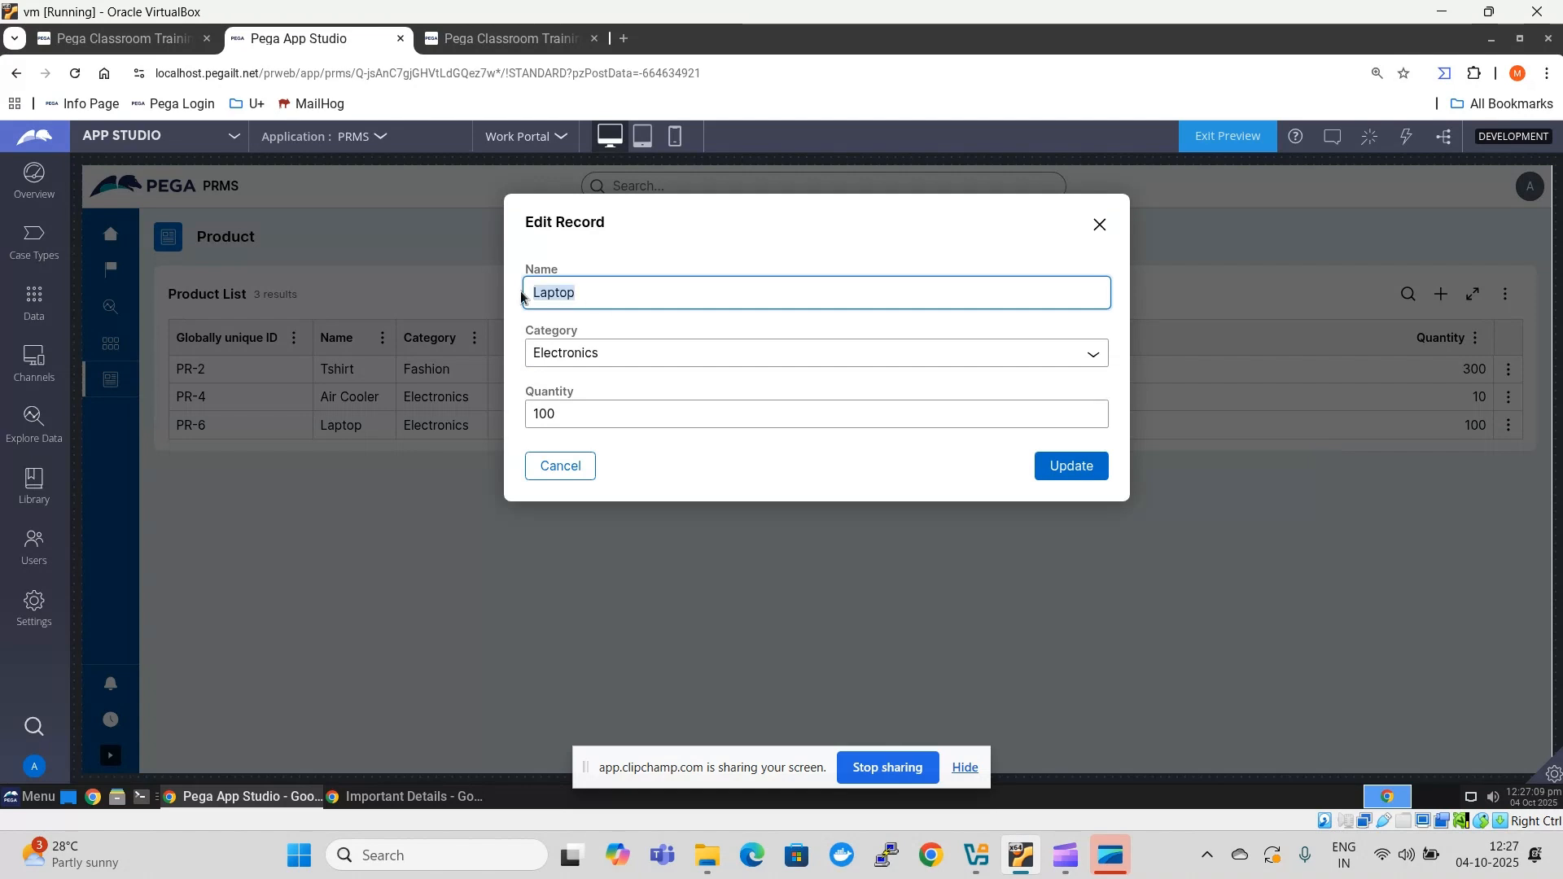
{"action": "key", "text": "BackSpace"}
{"action": "type", "text": "gera"}
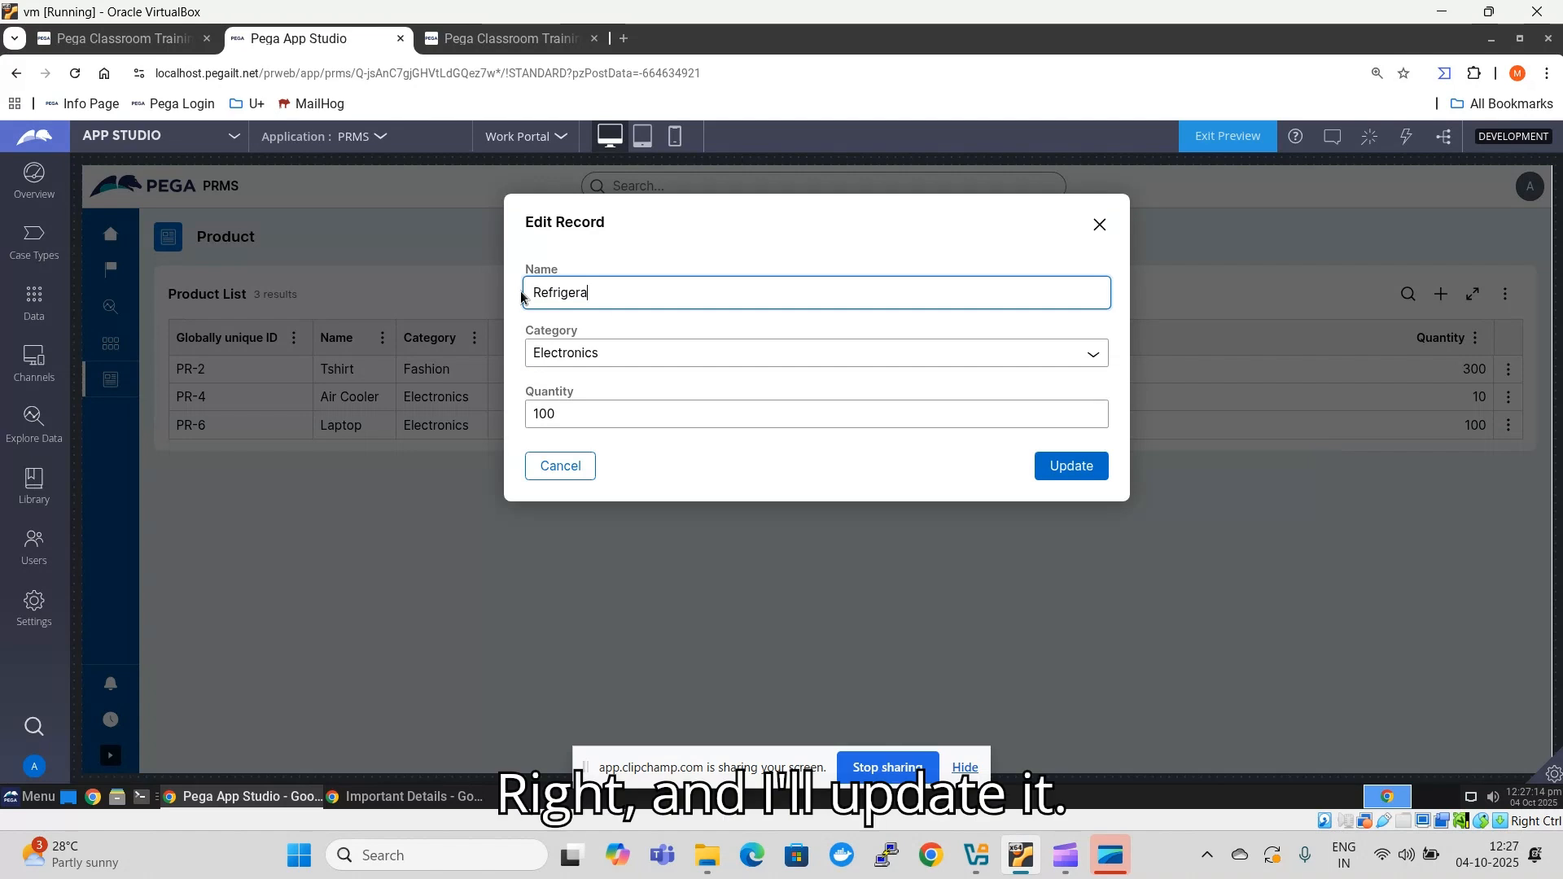
{"action": "type", "text": "tor"}
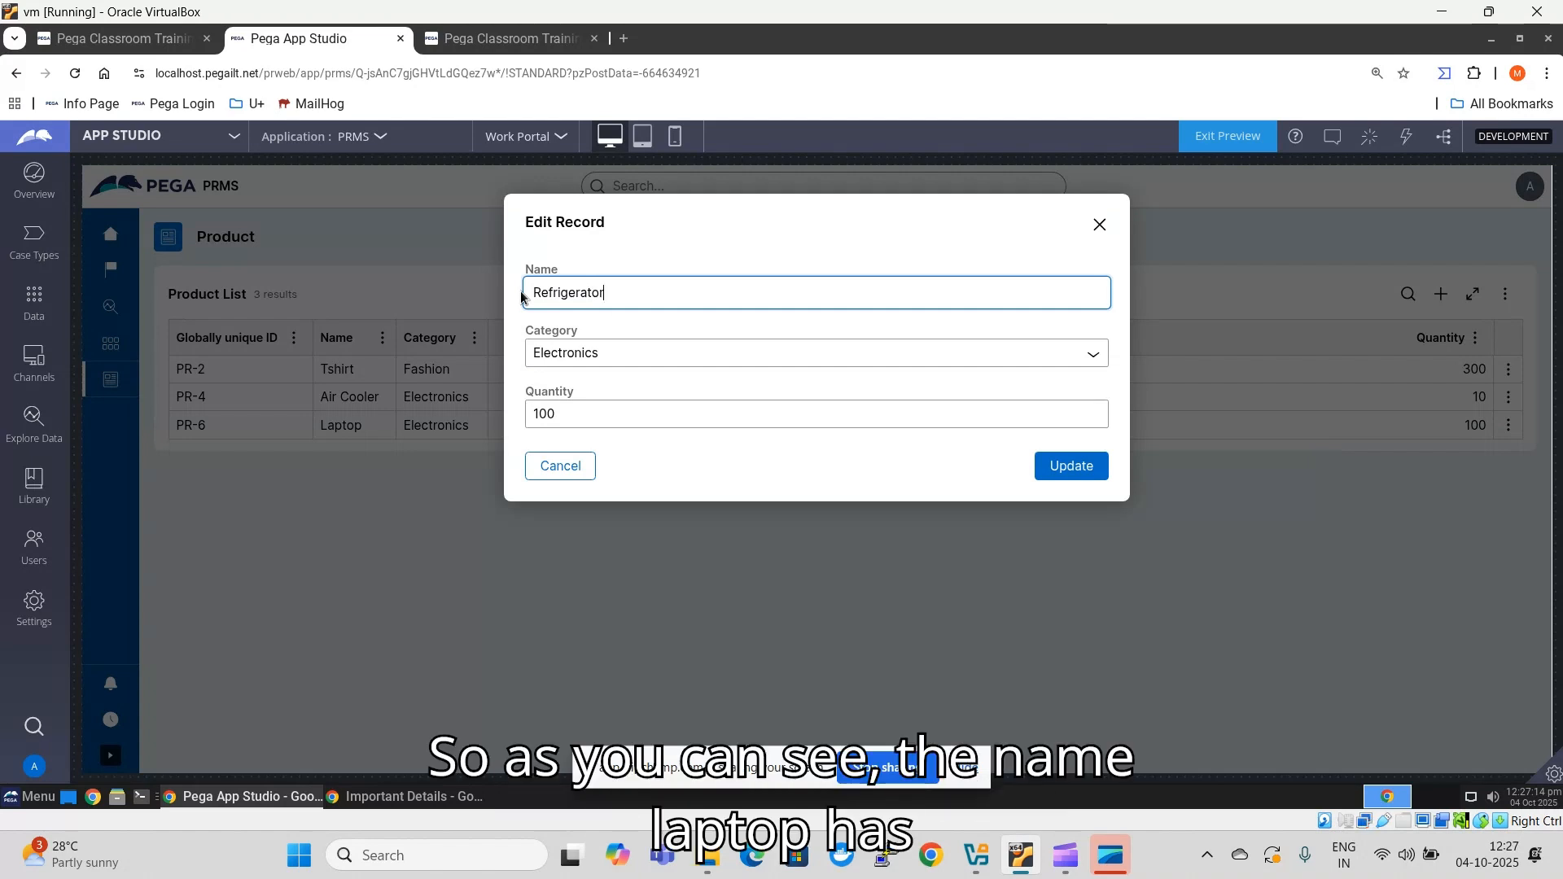
{"action": "key", "text": "Return"}
{"action": "double_click", "coordinate": [358, 424]}
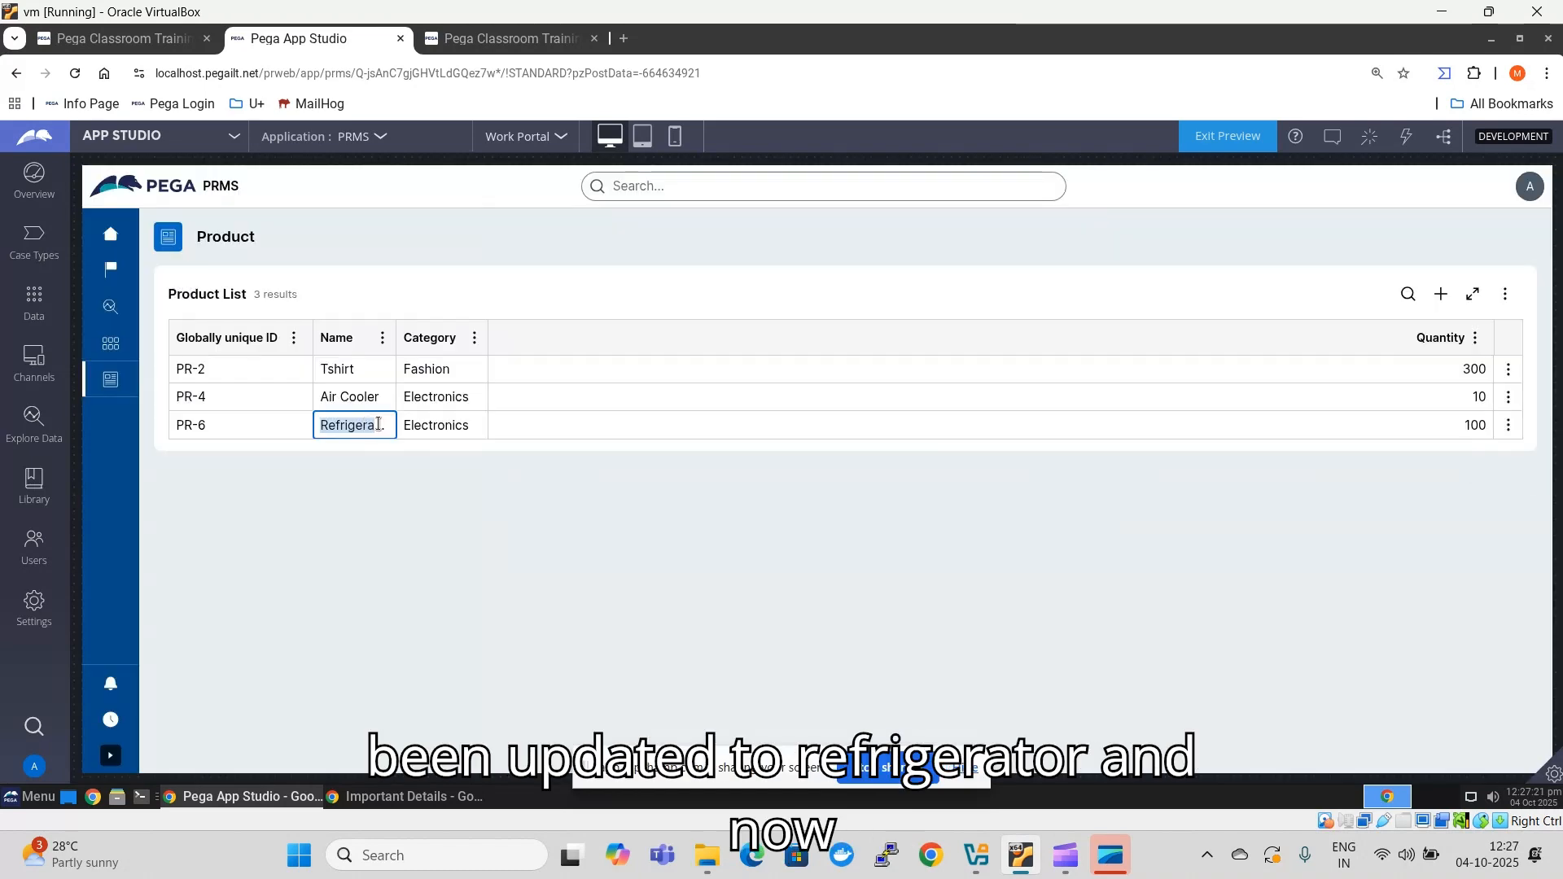
- Delete the Air Cooler record from the Product List and confirm the deletion
{"action": "left_click", "coordinate": [1508, 397]}
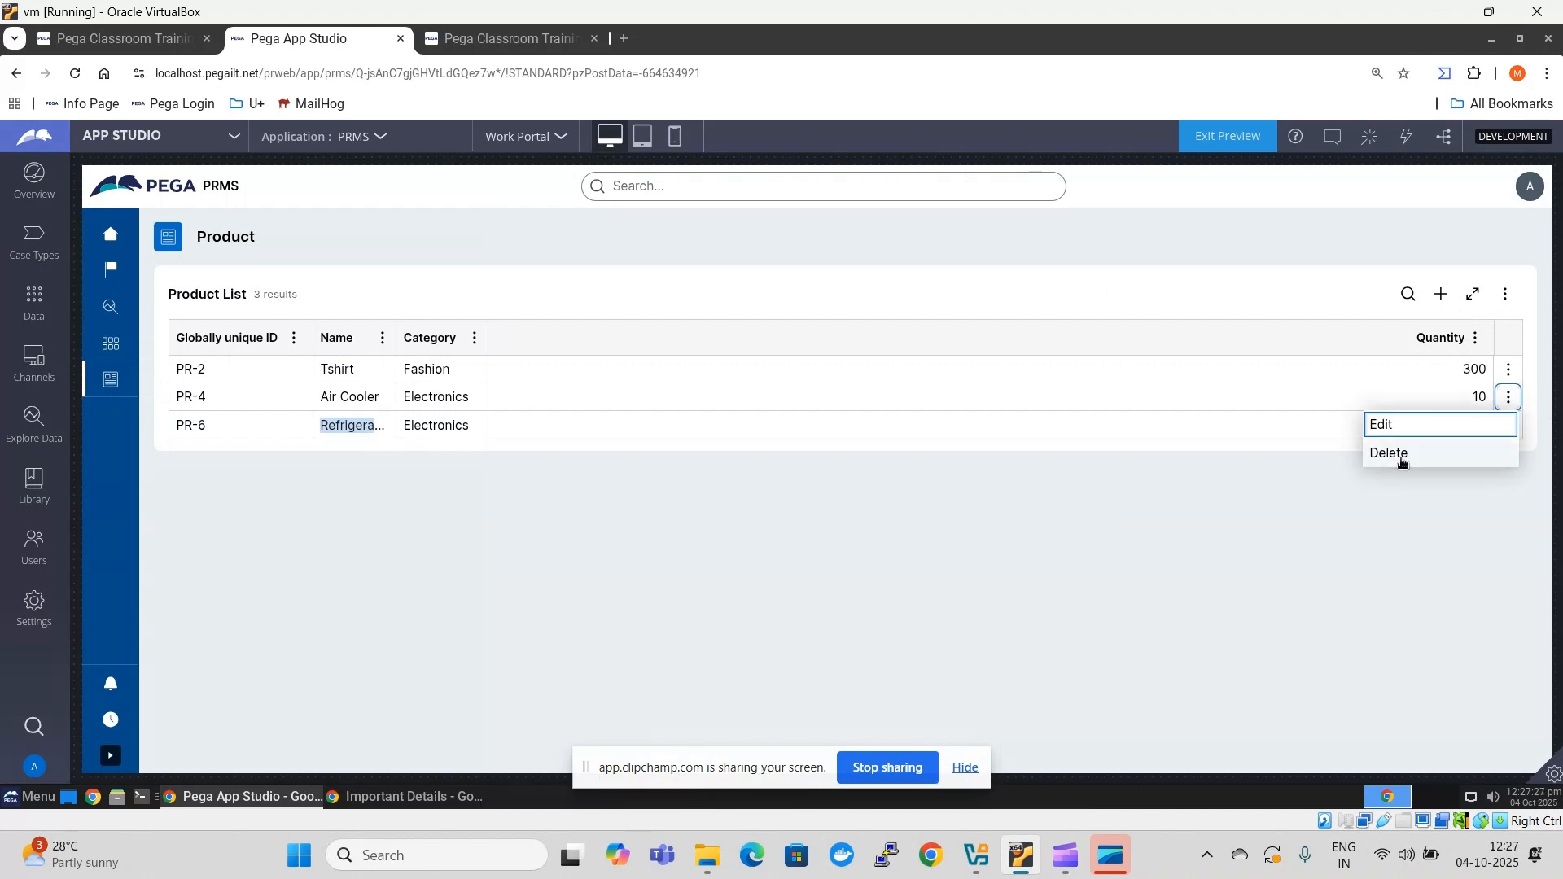
{"action": "left_click", "coordinate": [1401, 461]}
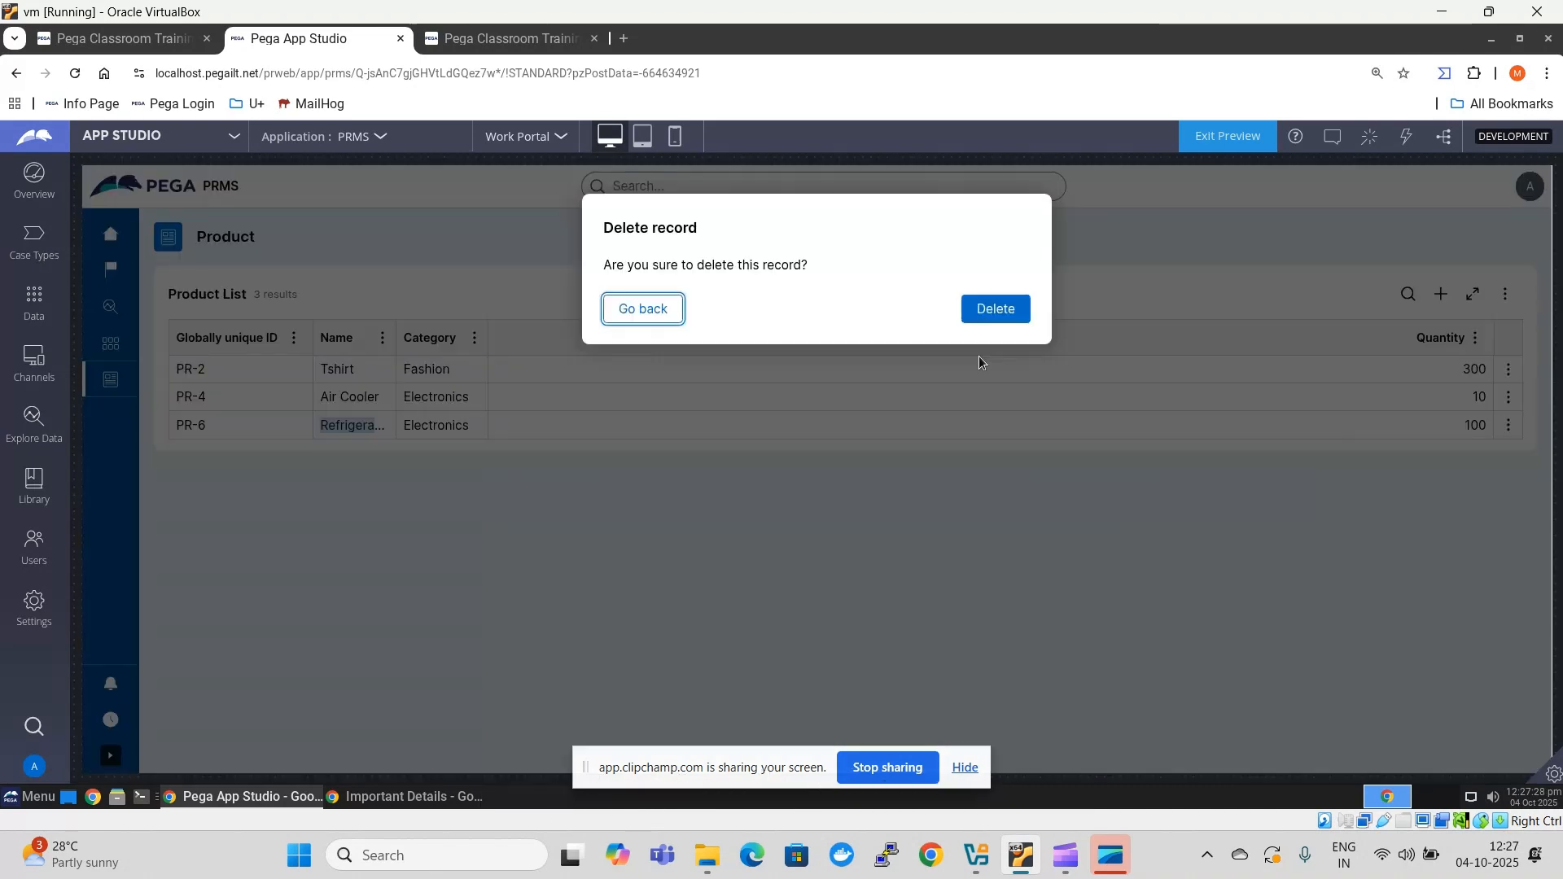
{"action": "left_click", "coordinate": [995, 311]}
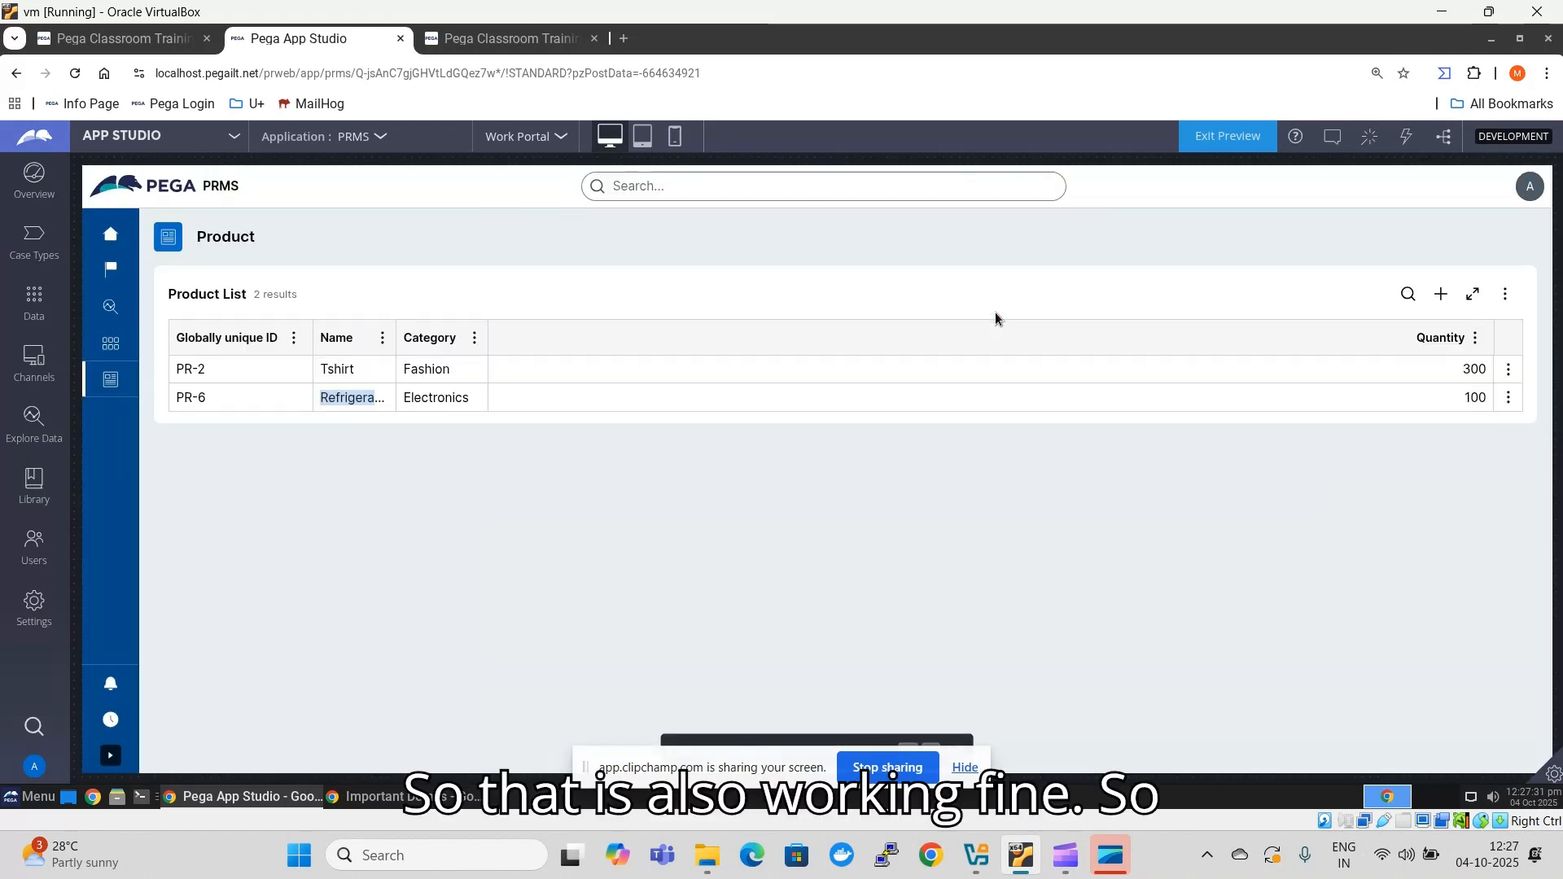